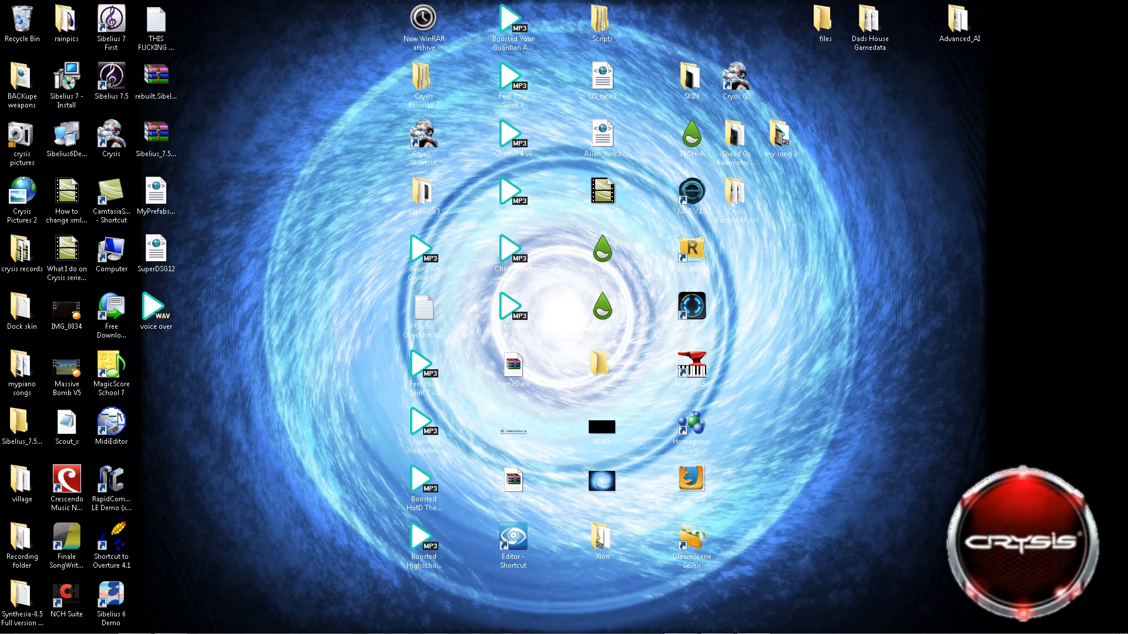
# Browse to the AppData\Local folder under C:\Users\Other and look through its subfolders.
pyautogui.moveTo(244, 633)
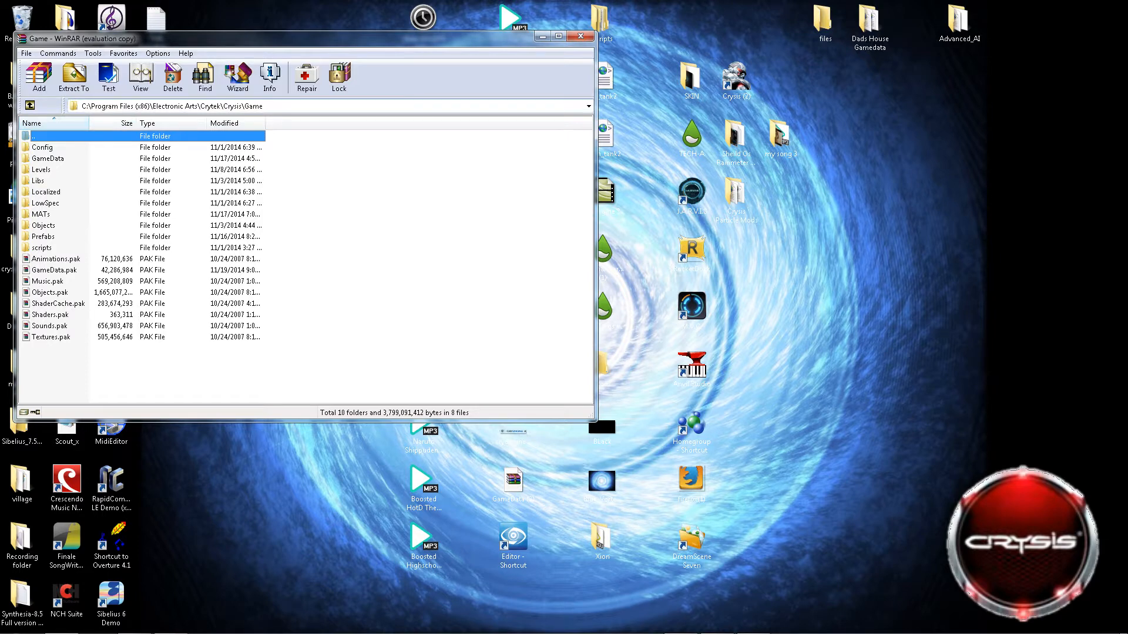
pyautogui.click(589, 106)
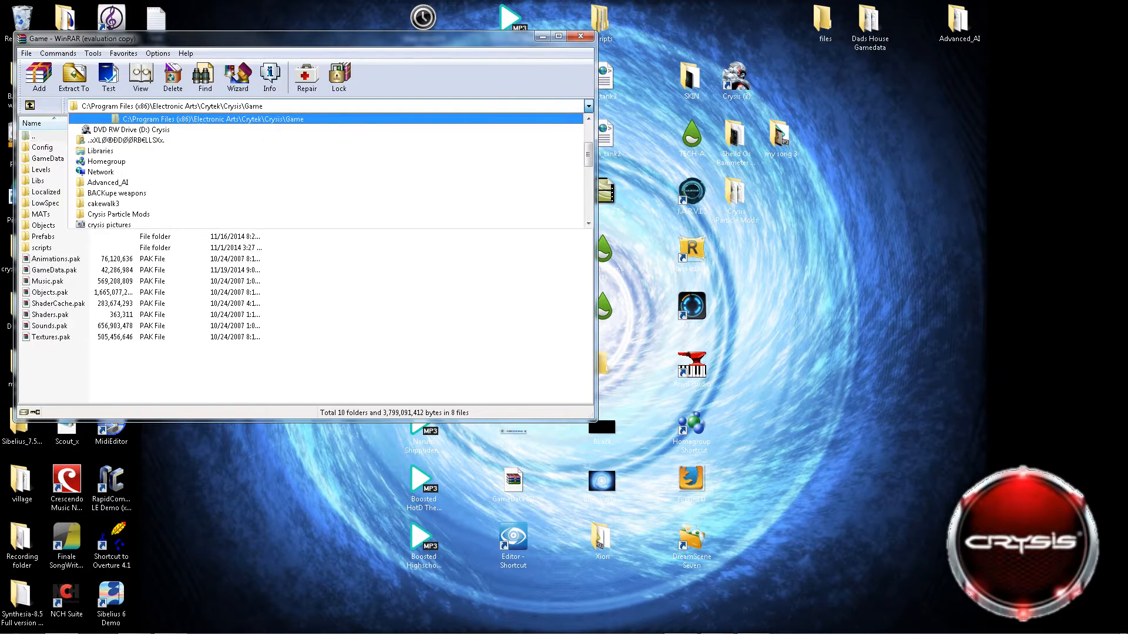
pyautogui.click(126, 140)
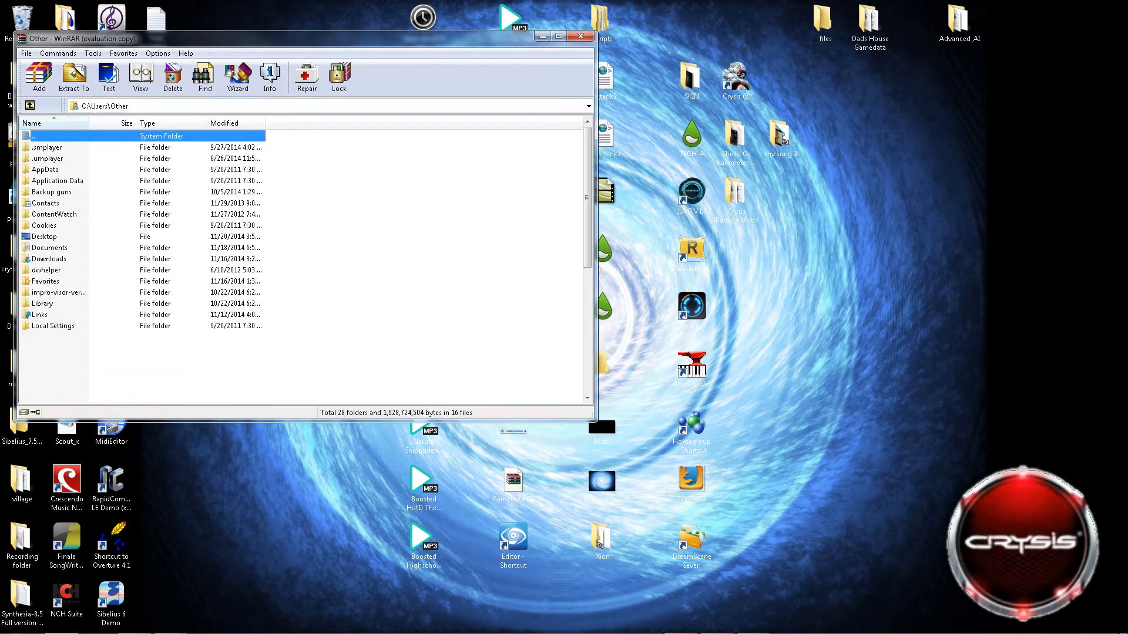
pyautogui.doubleClick(46, 169)
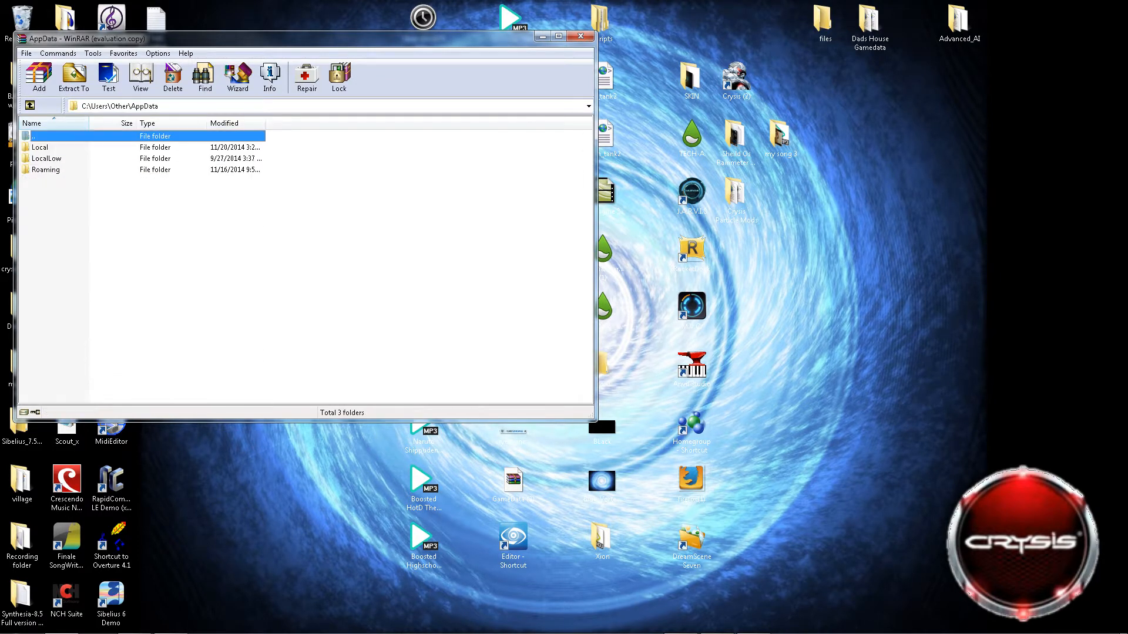
pyautogui.doubleClick(40, 147)
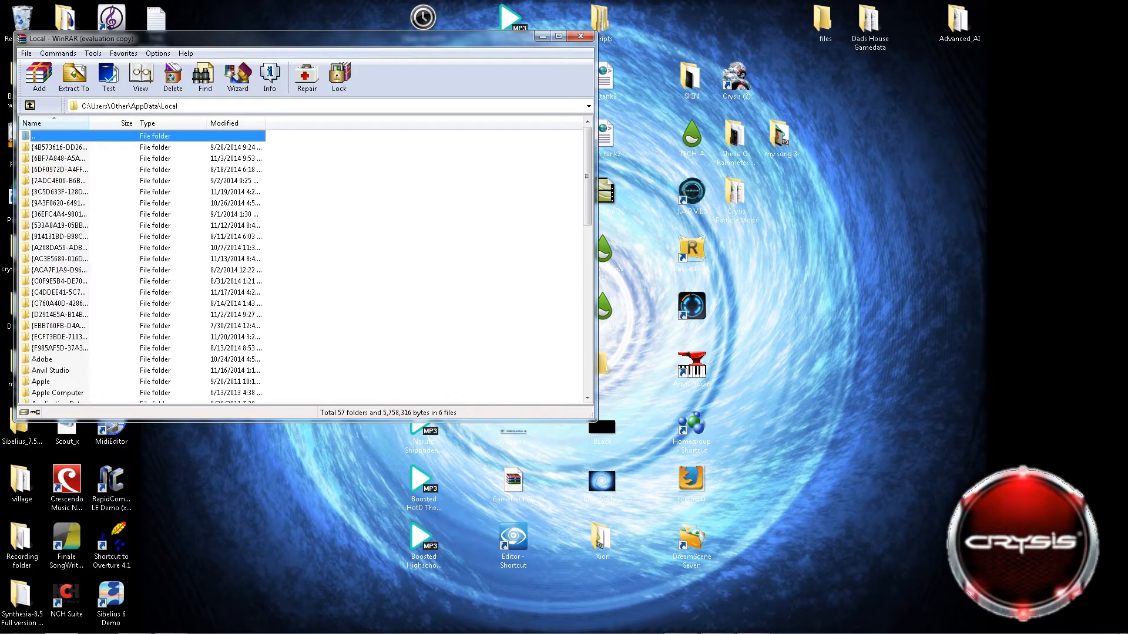
pyautogui.scroll(-2, 141, 264)
pyautogui.scroll(-10, 294, 264)
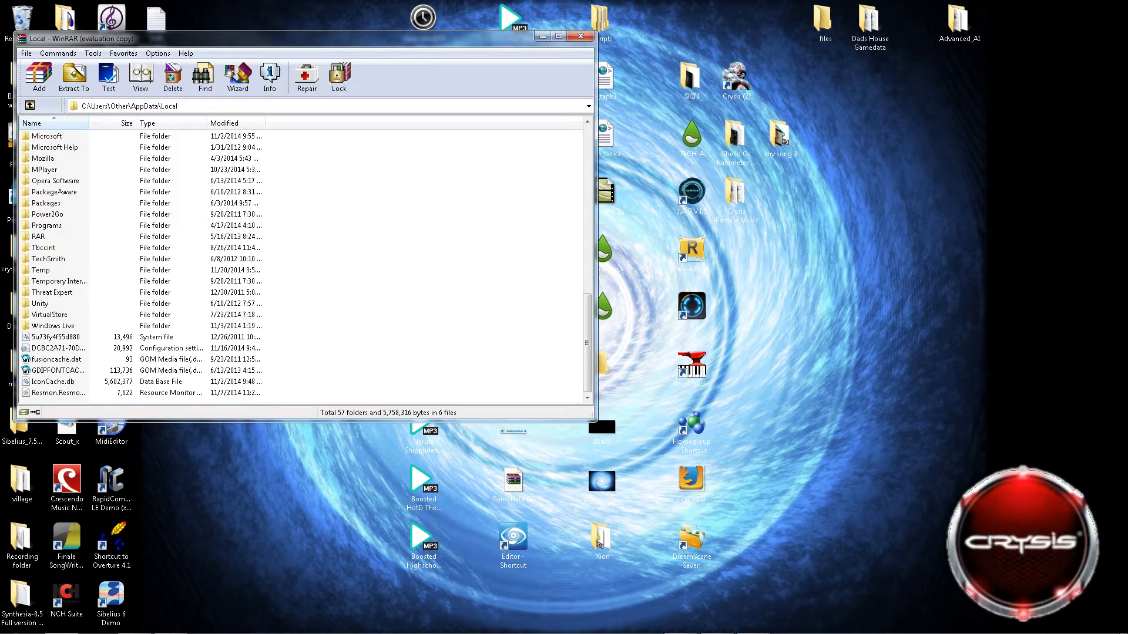
pyautogui.scroll(2, 299, 264)
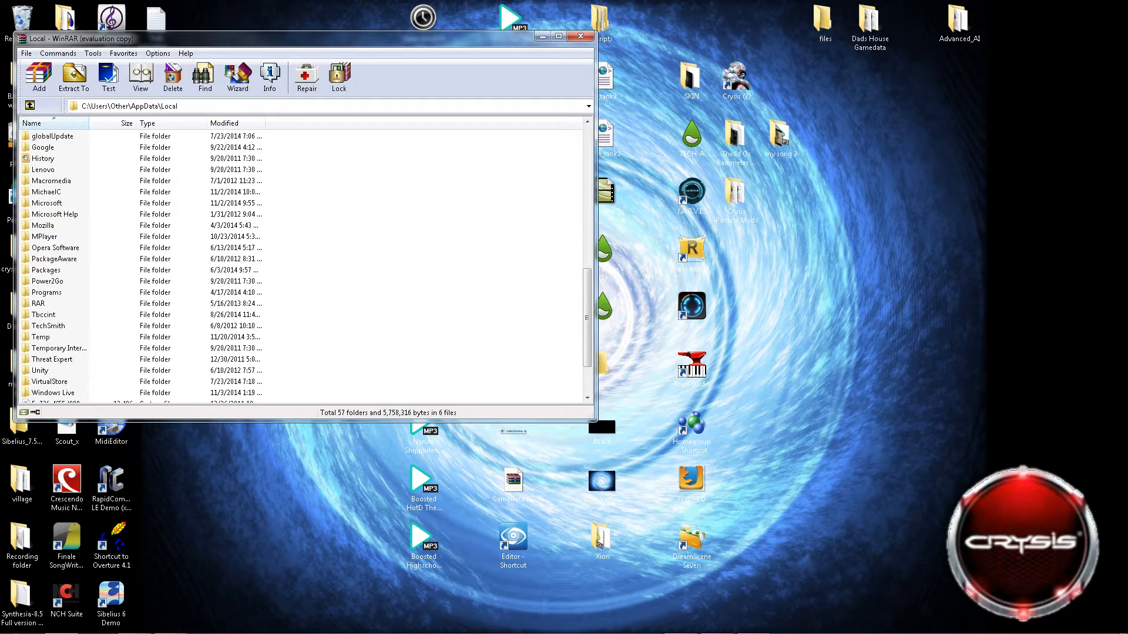
pyautogui.scroll(-2, 300, 264)
pyautogui.scroll(2, 299, 264)
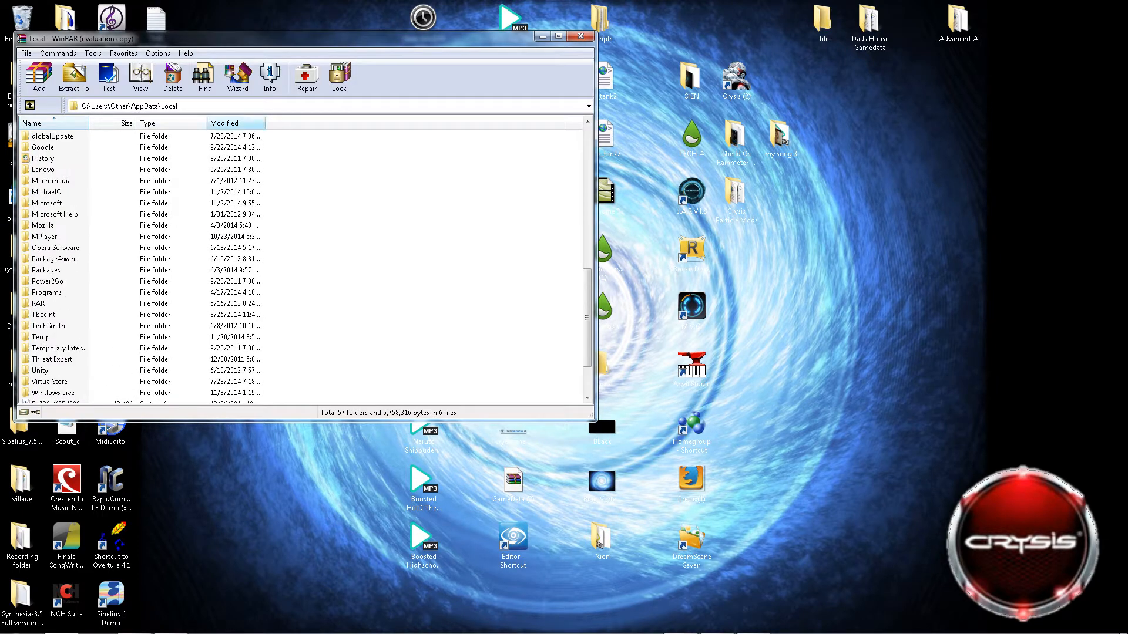
# Go back up through the parent folders to the root of Local Disk (C:).
pyautogui.click(30, 106)
pyautogui.click(30, 106)
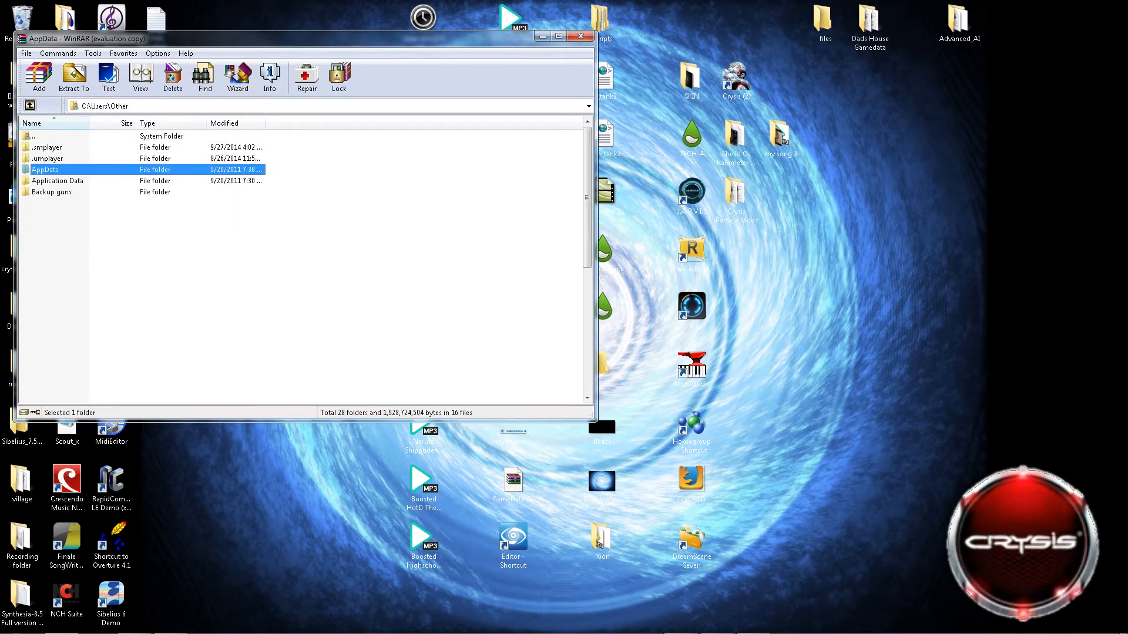
pyautogui.click(30, 106)
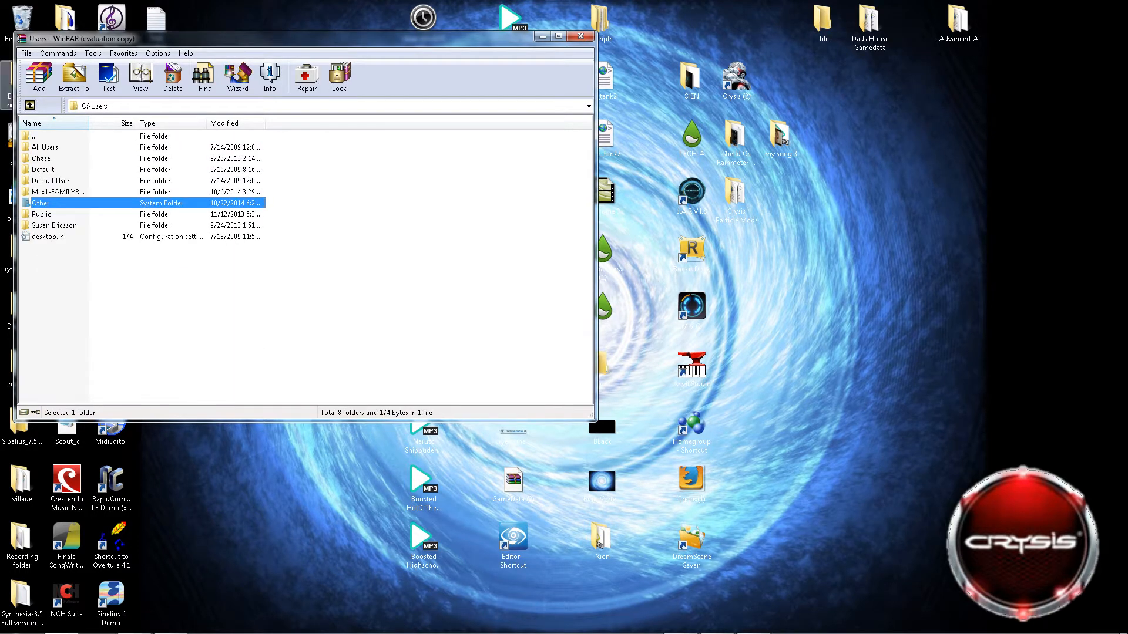
pyautogui.click(30, 105)
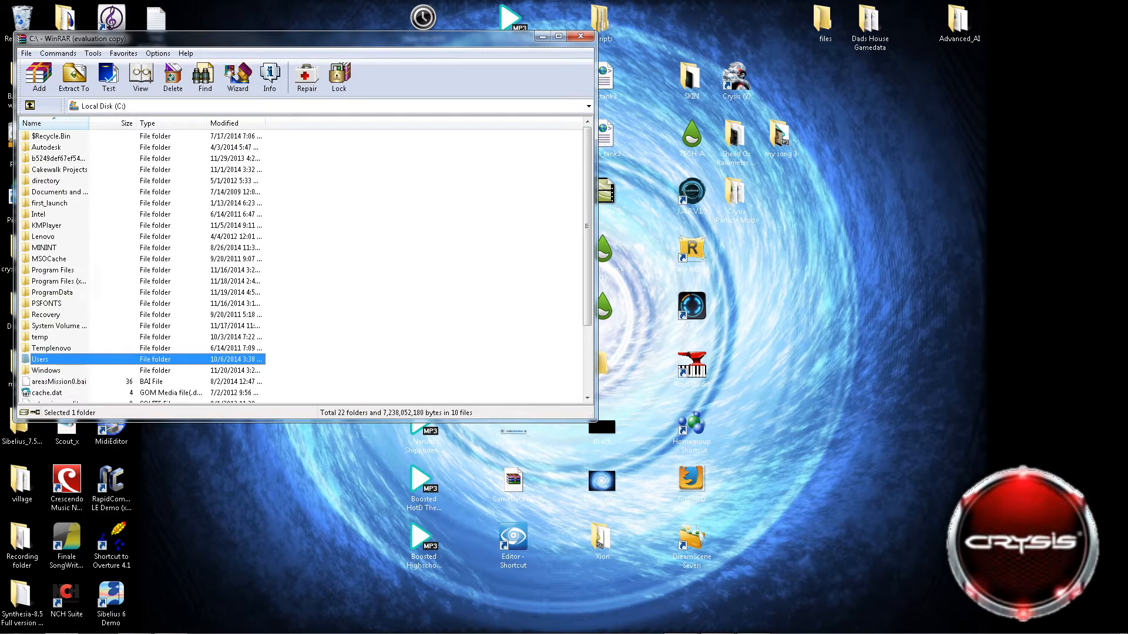
# Open the Electronic Arts folder inside Program Files (x86).
pyautogui.click(59, 281)
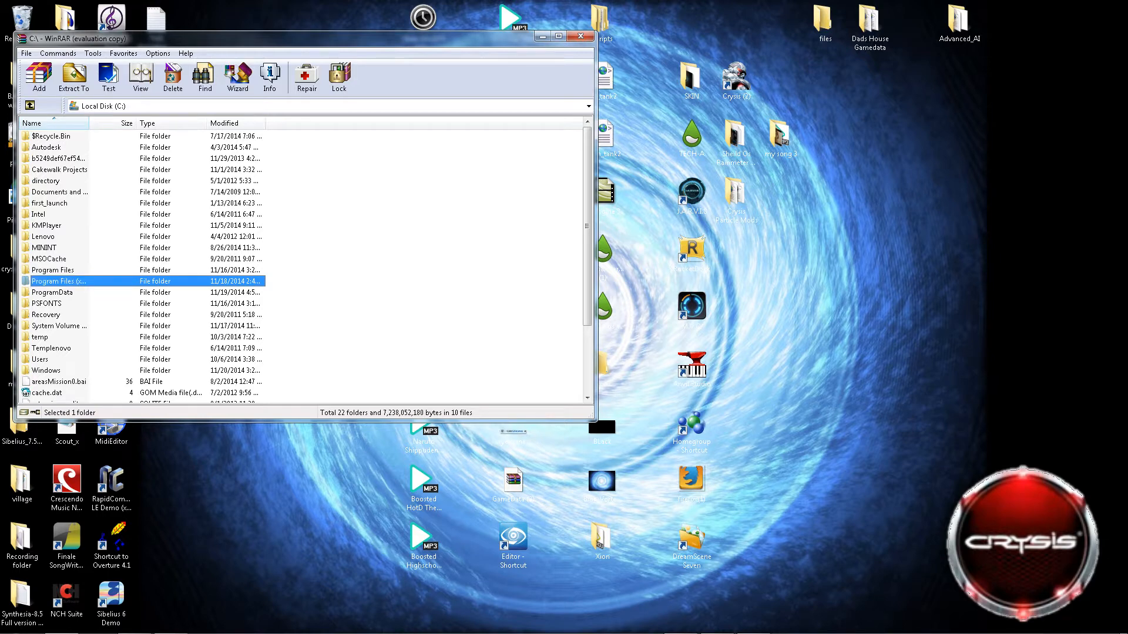
pyautogui.press('Return')
pyautogui.scroll(-3, 305, 265)
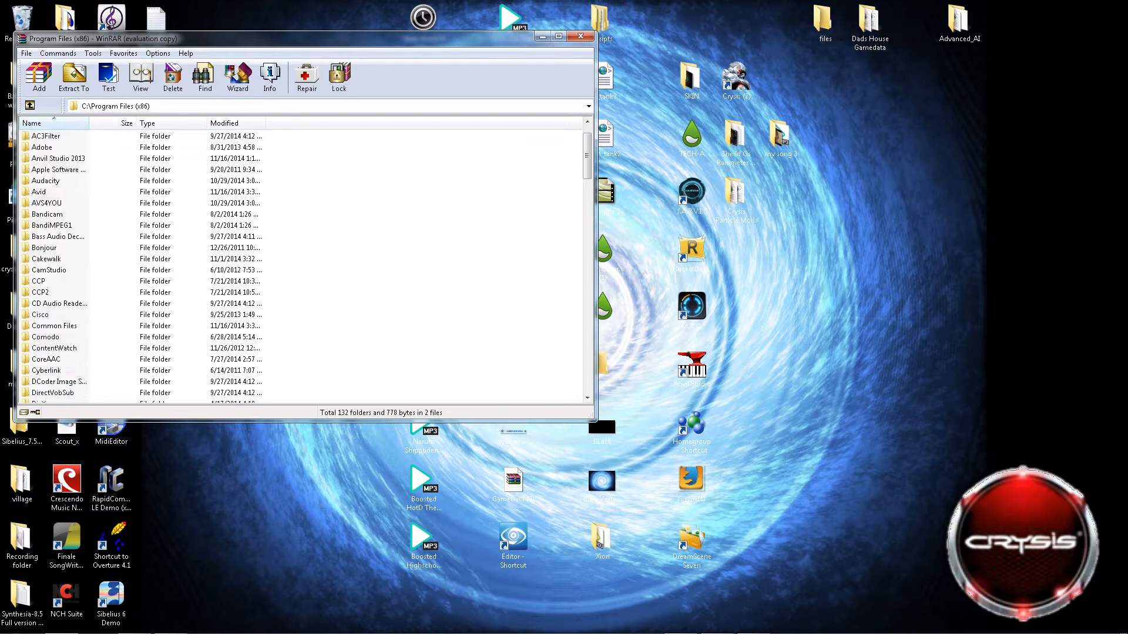
pyautogui.scroll(-2, 305, 265)
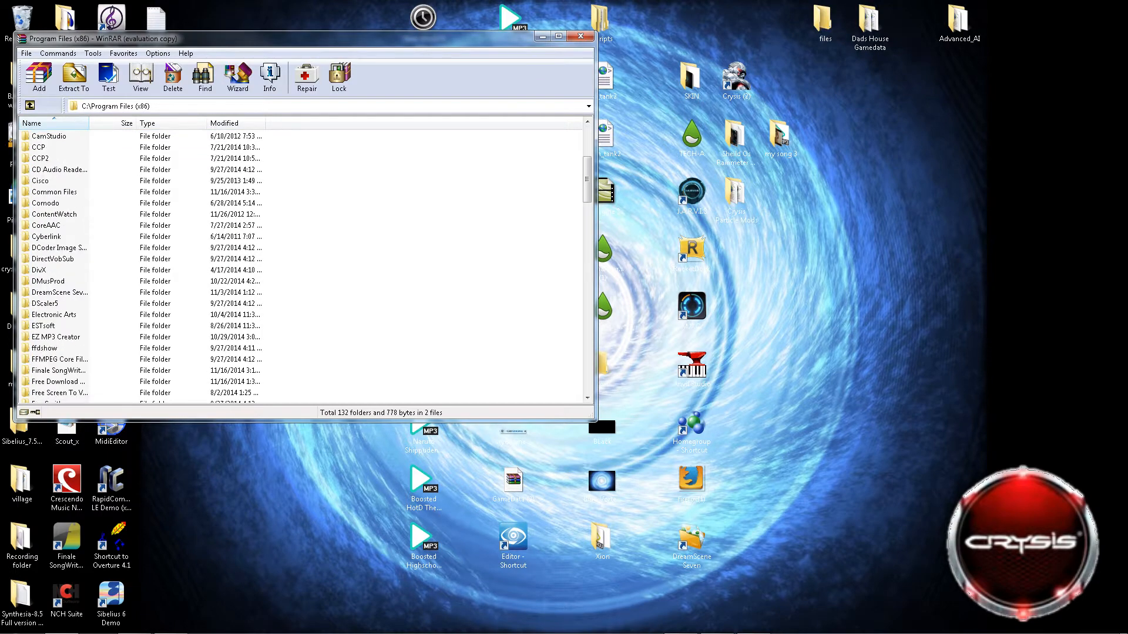
pyautogui.scroll(-2, 305, 264)
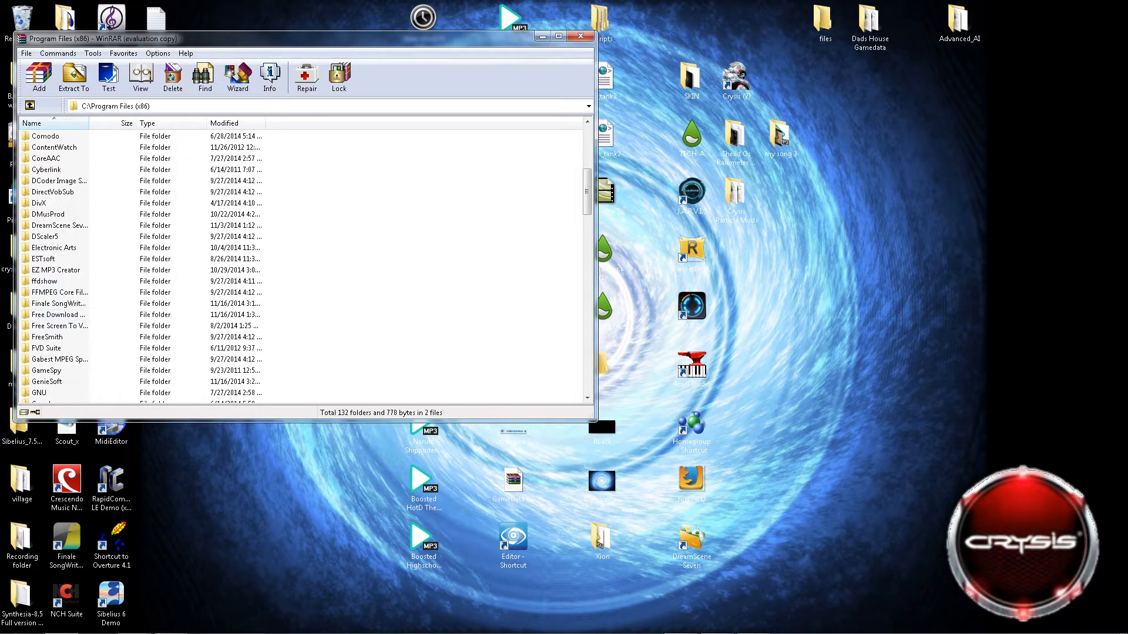
pyautogui.scroll(2, 305, 264)
pyautogui.scroll(-2, 306, 264)
pyautogui.doubleClick(54, 247)
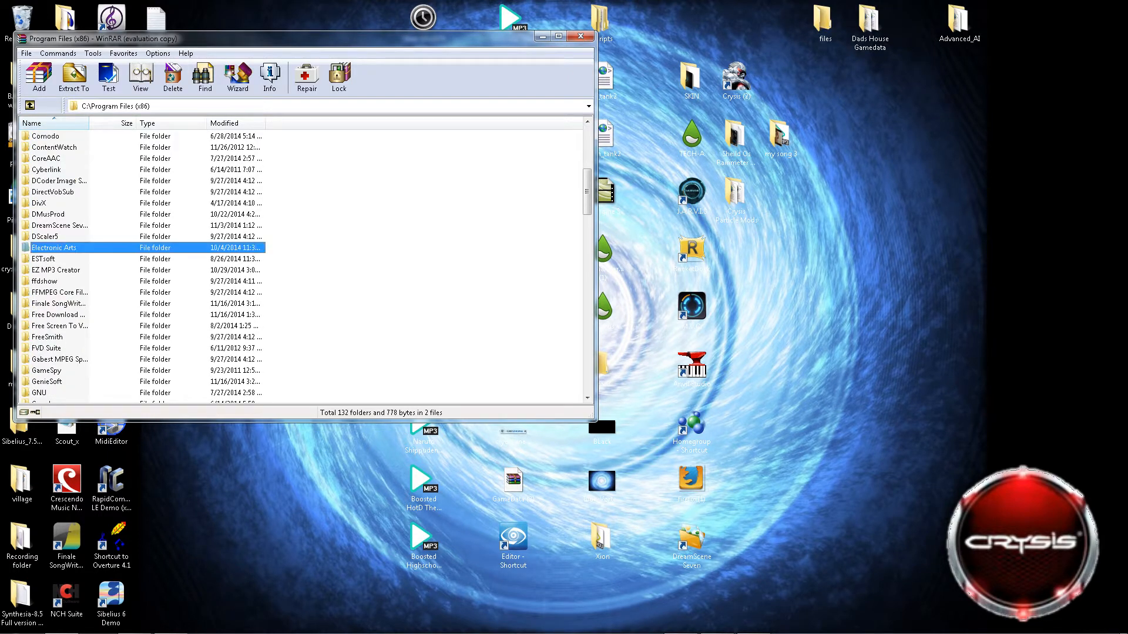
# Open the Game folder inside Crytek\Crysis.
pyautogui.doubleClick(42, 147)
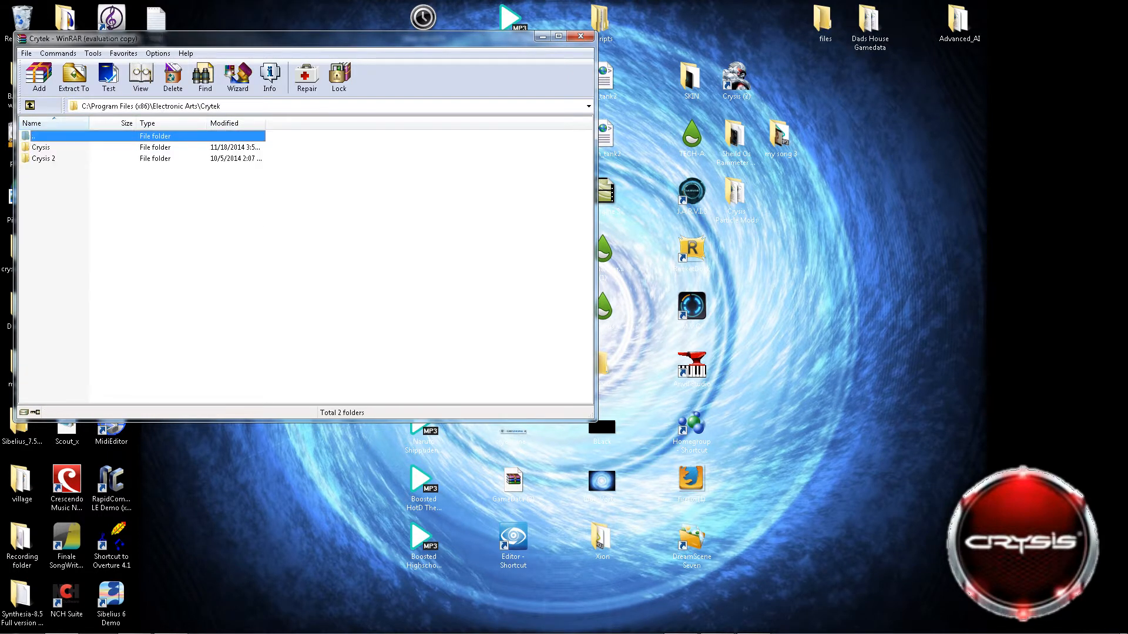
pyautogui.doubleClick(41, 148)
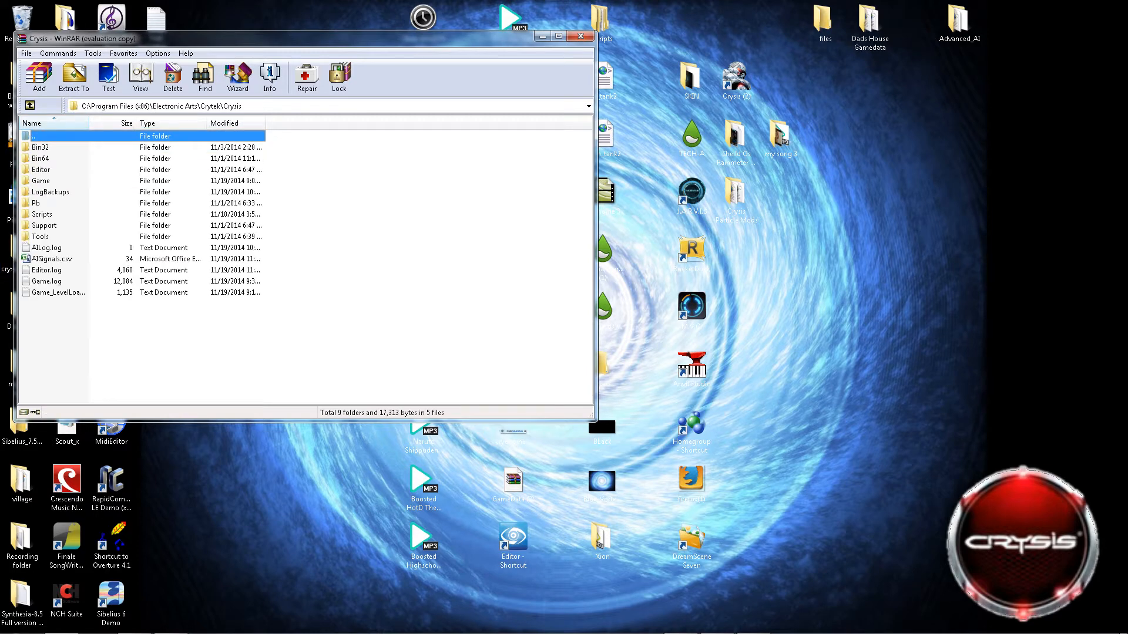
pyautogui.click(30, 106)
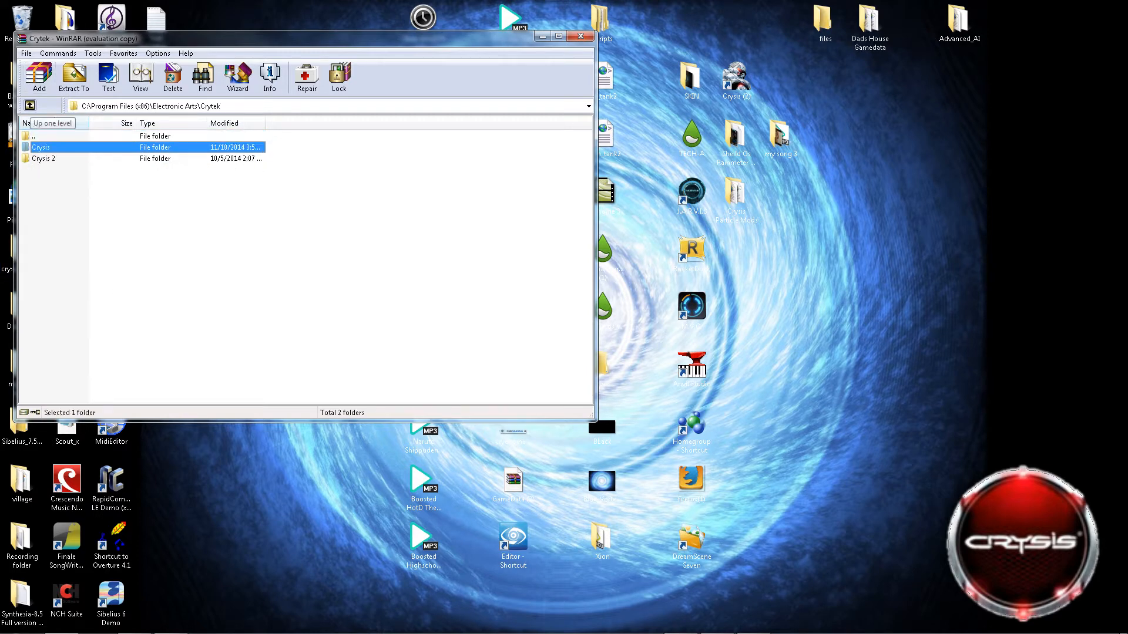
pyautogui.click(30, 105)
pyautogui.doubleClick(41, 148)
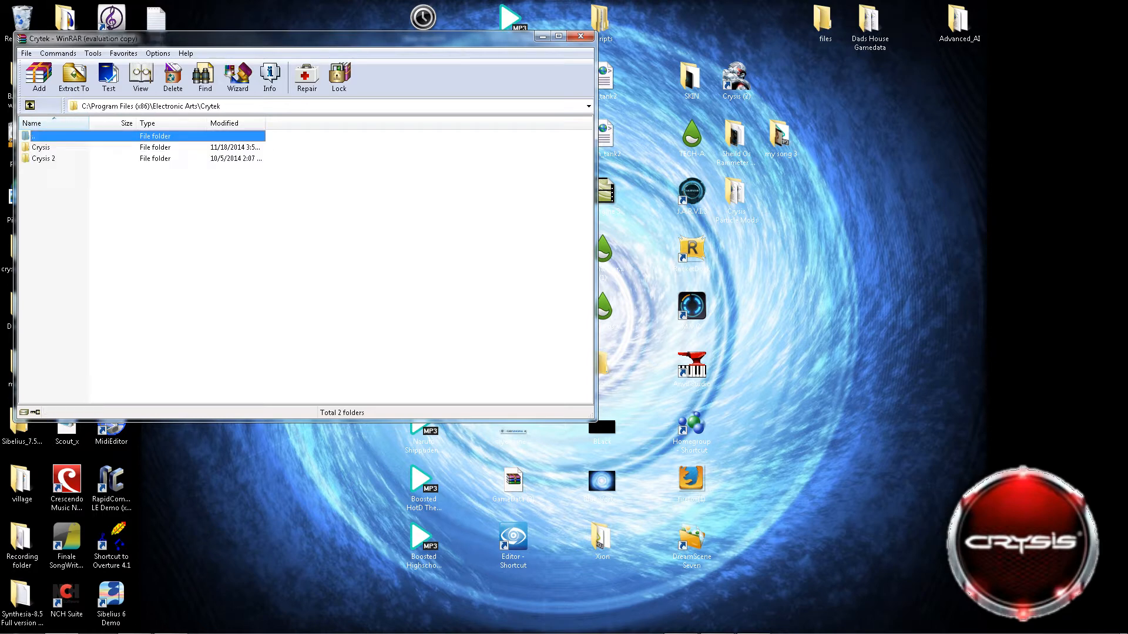
pyautogui.doubleClick(41, 148)
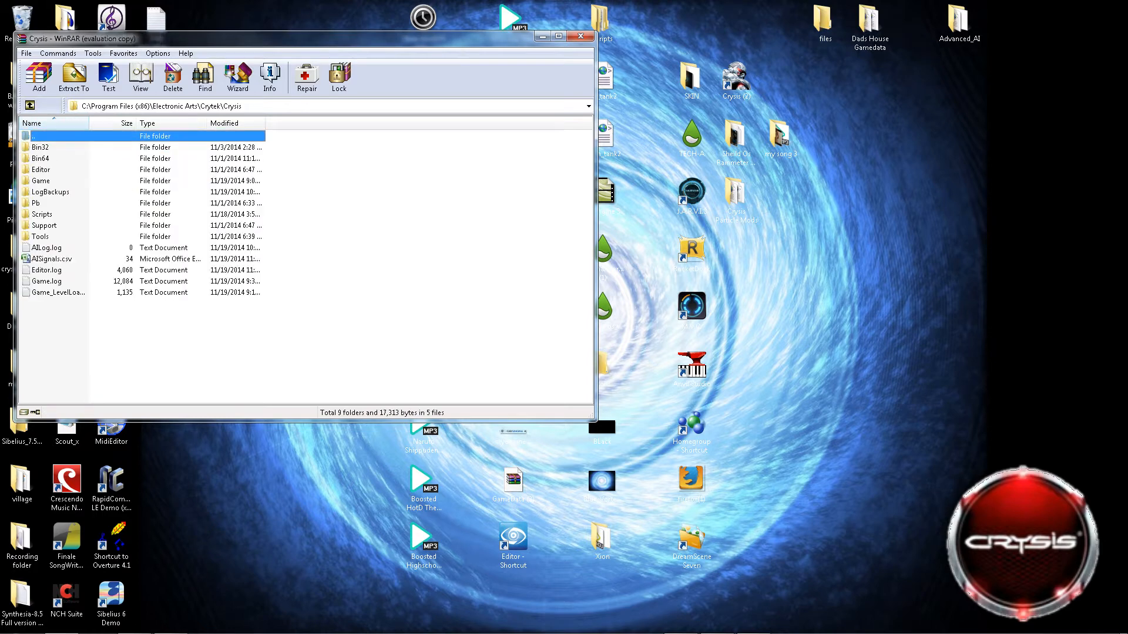
pyautogui.doubleClick(41, 181)
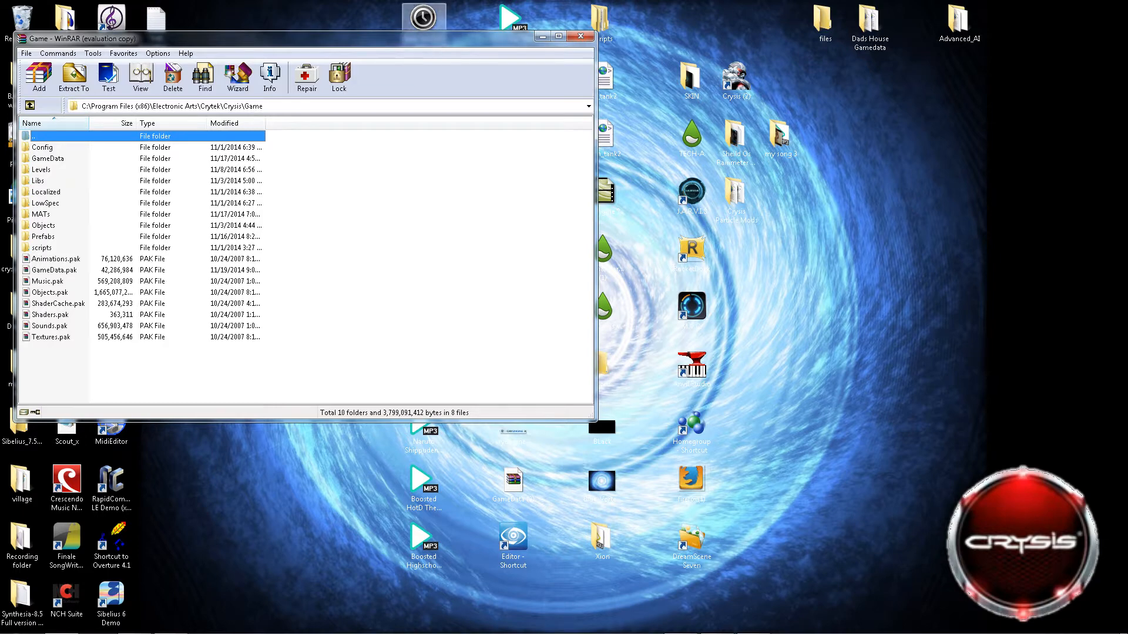
# Open the GameData.pak archive and go to its Scripts\Entities\Items\XML folder.
pyautogui.moveTo(420, 38); pyautogui.dragTo(874, 65)
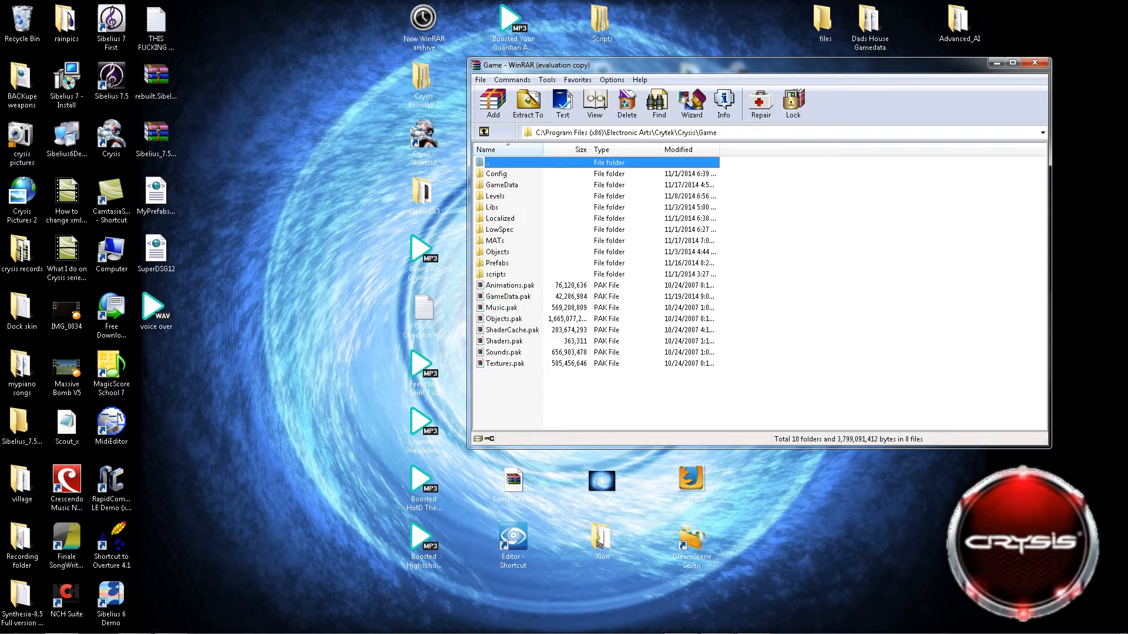
pyautogui.click(508, 297)
pyautogui.doubleClick(508, 297)
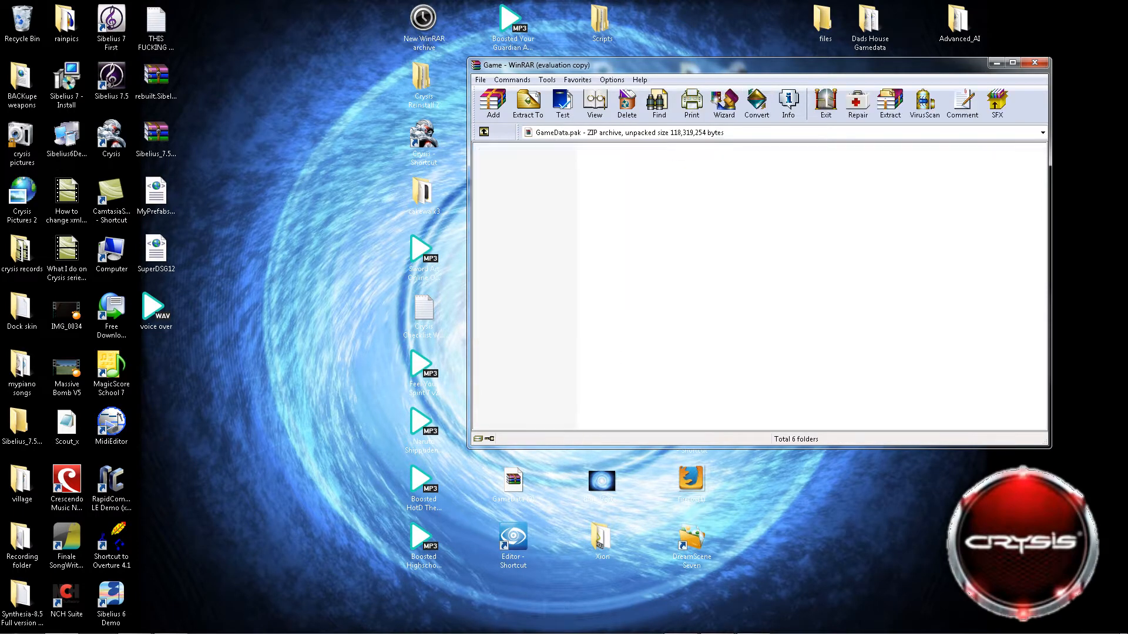
pyautogui.doubleClick(496, 230)
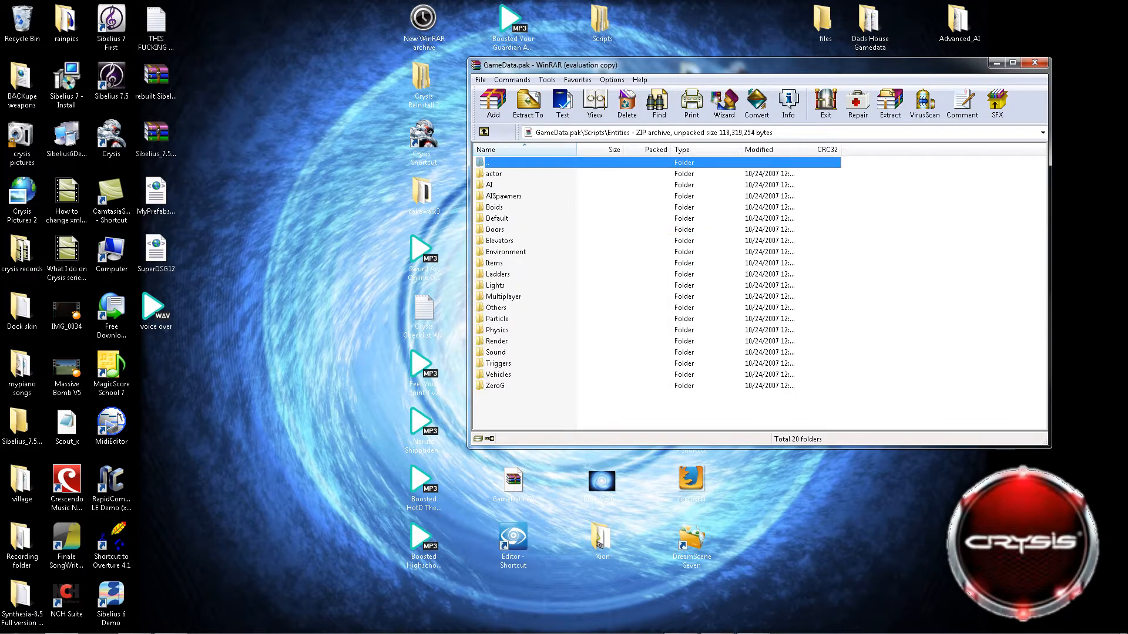
pyautogui.doubleClick(494, 264)
pyautogui.doubleClick(491, 174)
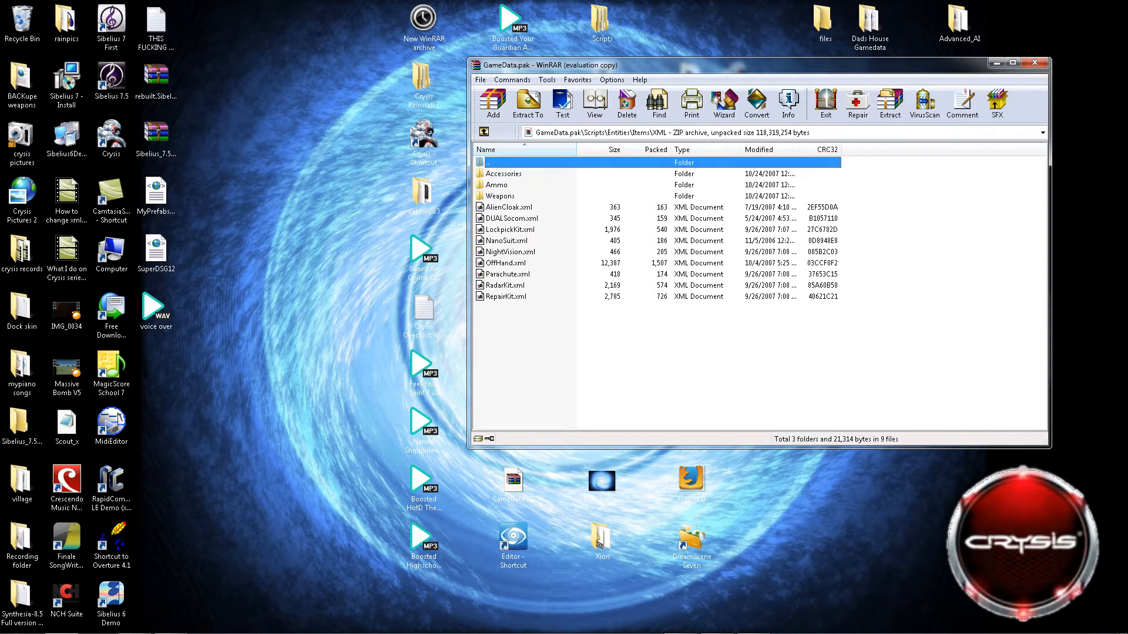
# Open the Weapons folder and browse its weapon XML files down to the end of the list.
pyautogui.click(500, 196)
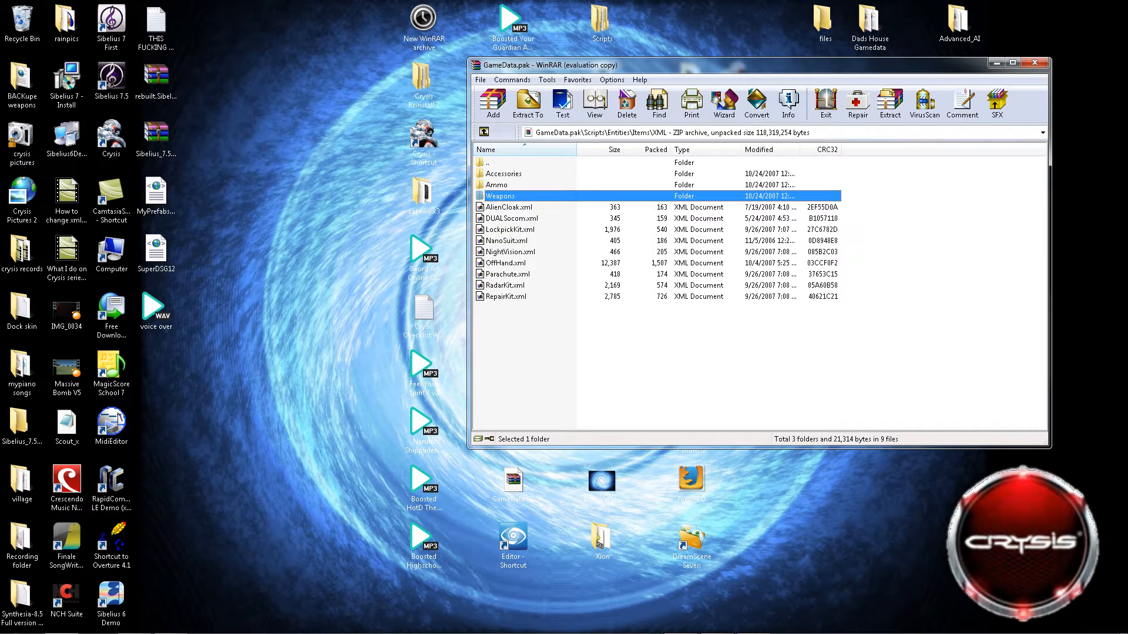
pyautogui.press('Return')
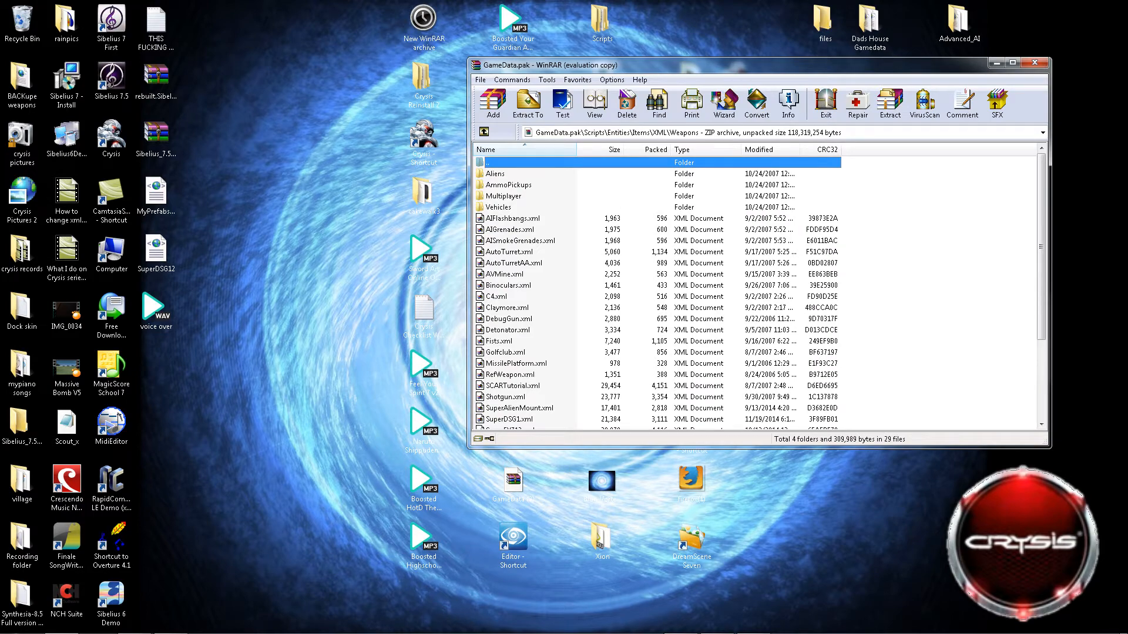
pyautogui.scroll(-3, 510, 230)
pyautogui.click(510, 229)
pyautogui.scroll(-1, 510, 230)
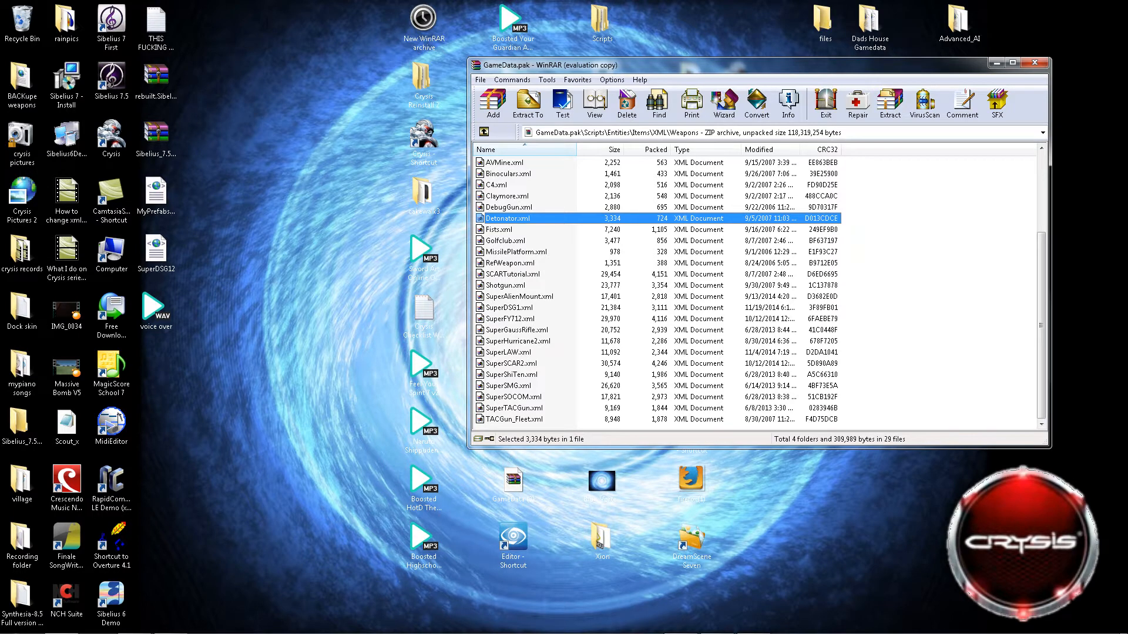
# Extract SuperSCAR2.xml to the proposed GameData destination folder, with the file paths option on Do not extract paths.
pyautogui.rightClick(506, 364)
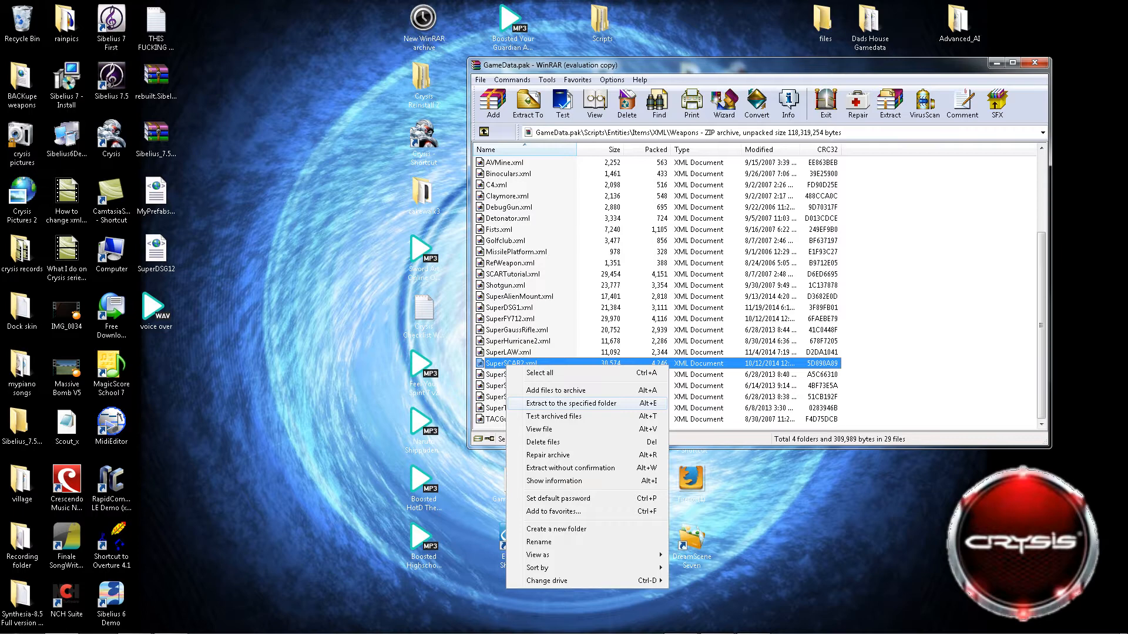
pyautogui.click(564, 403)
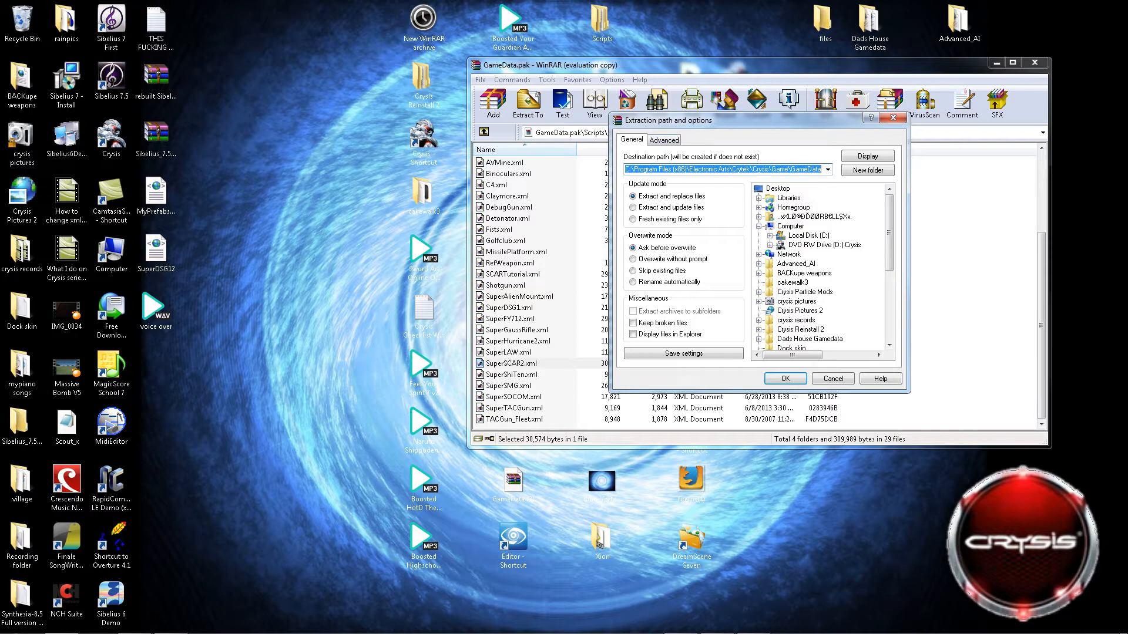
pyautogui.click(664, 141)
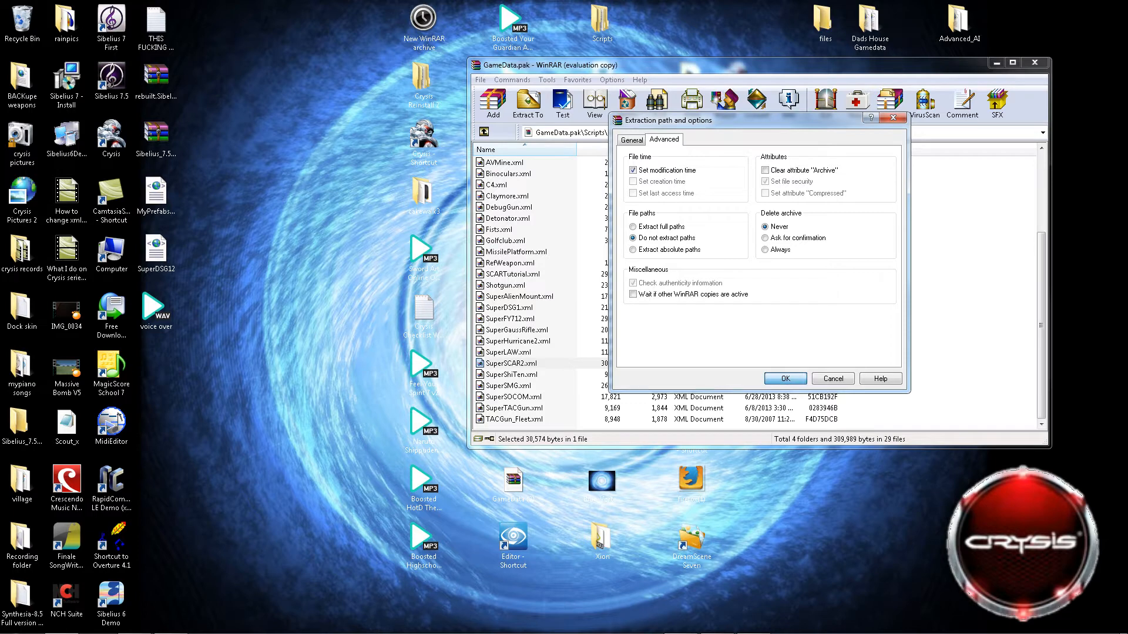
pyautogui.press('Return')
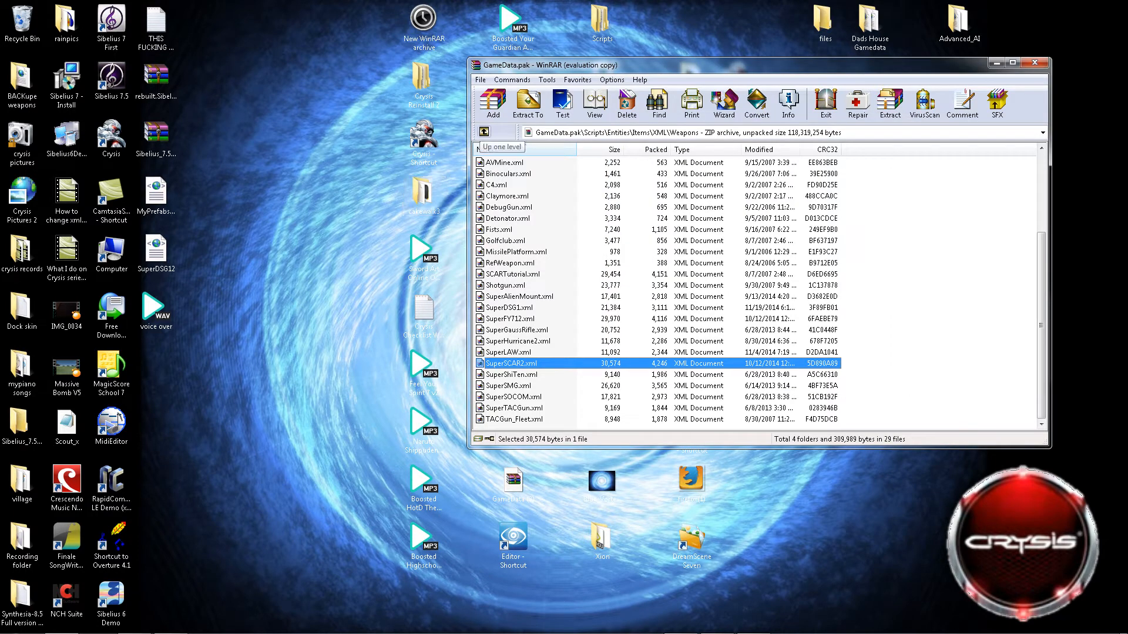
# Go back up from the Weapons folder to the root of the GameData.pak archive.
pyautogui.click(483, 131)
pyautogui.doubleClick(484, 131)
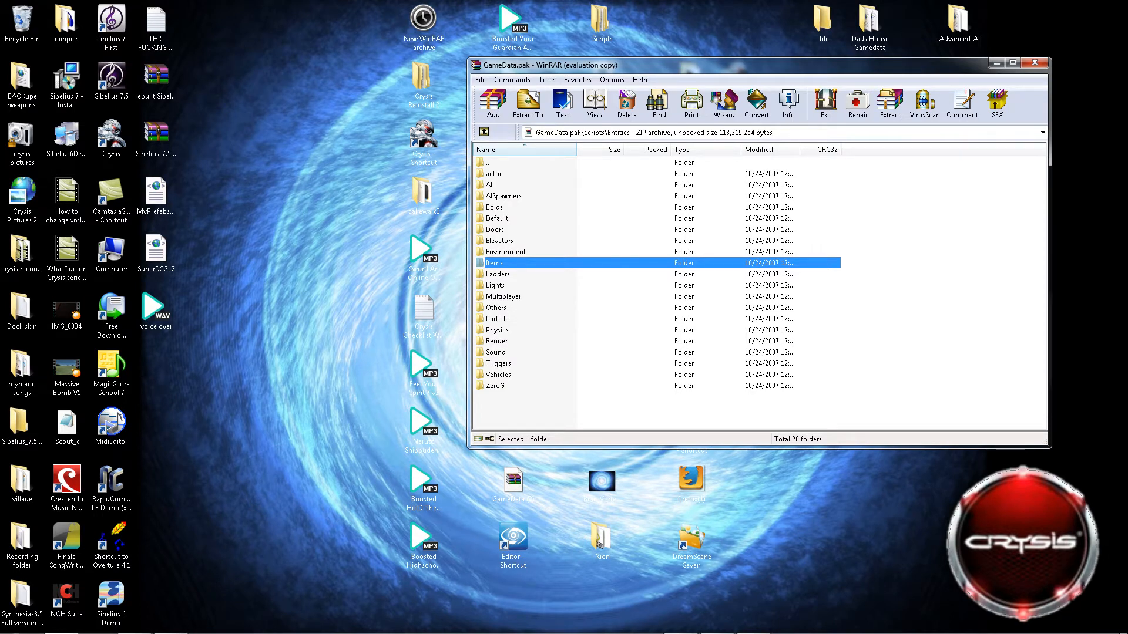
pyautogui.click(483, 132)
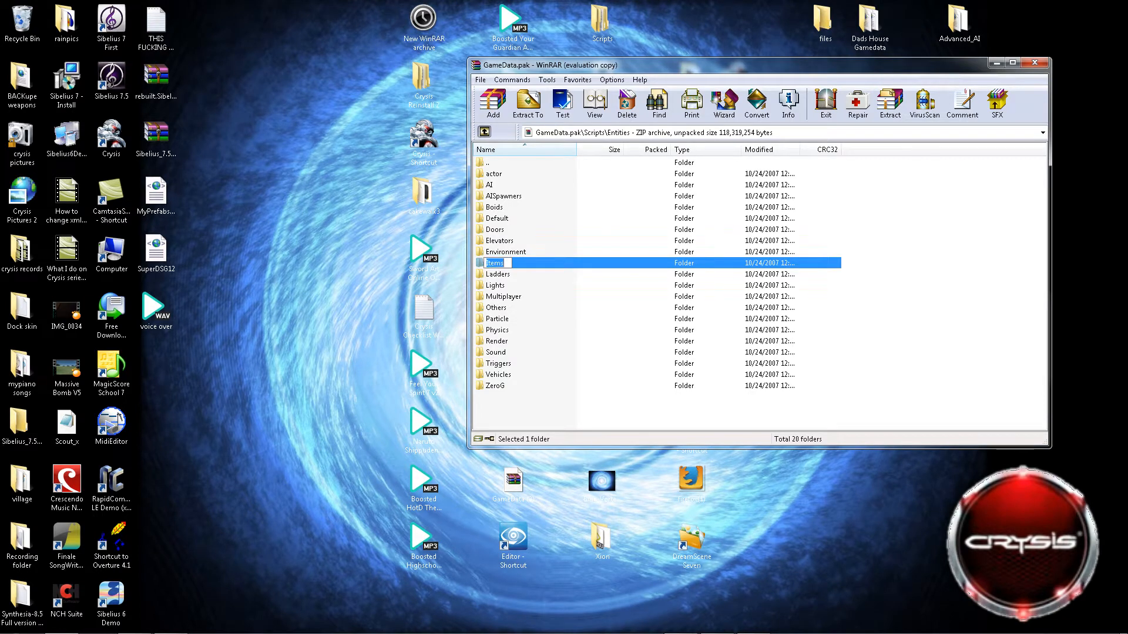
pyautogui.click(484, 132)
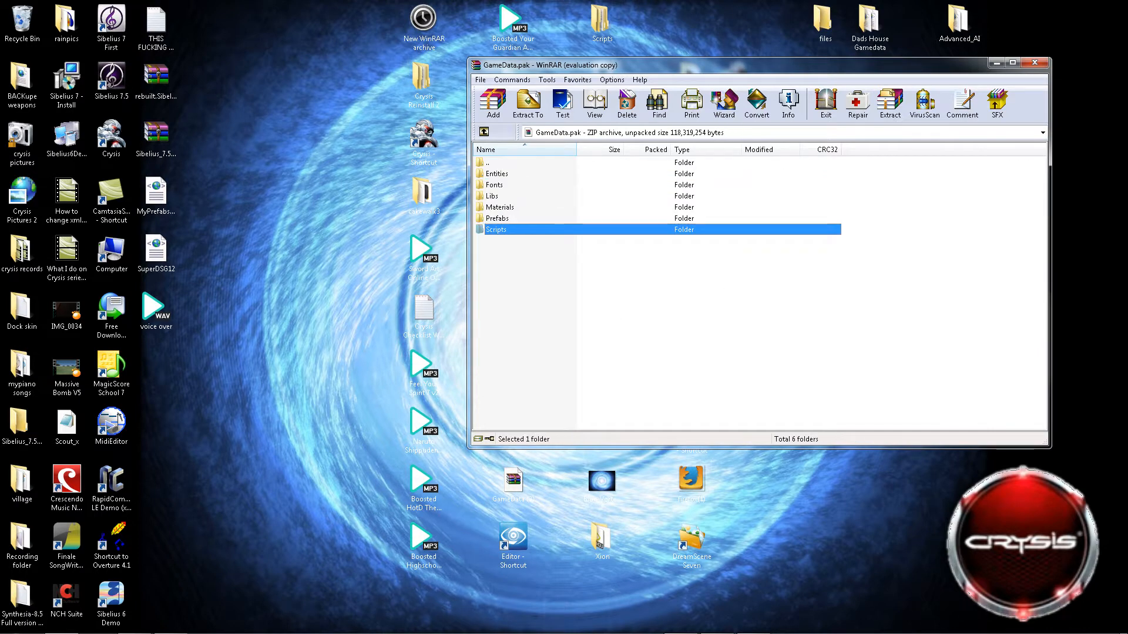
# Go to the Scripts\Entities\Items\XML folder inside the GameData.pak archive.
pyautogui.doubleClick(495, 230)
pyautogui.doubleClick(496, 185)
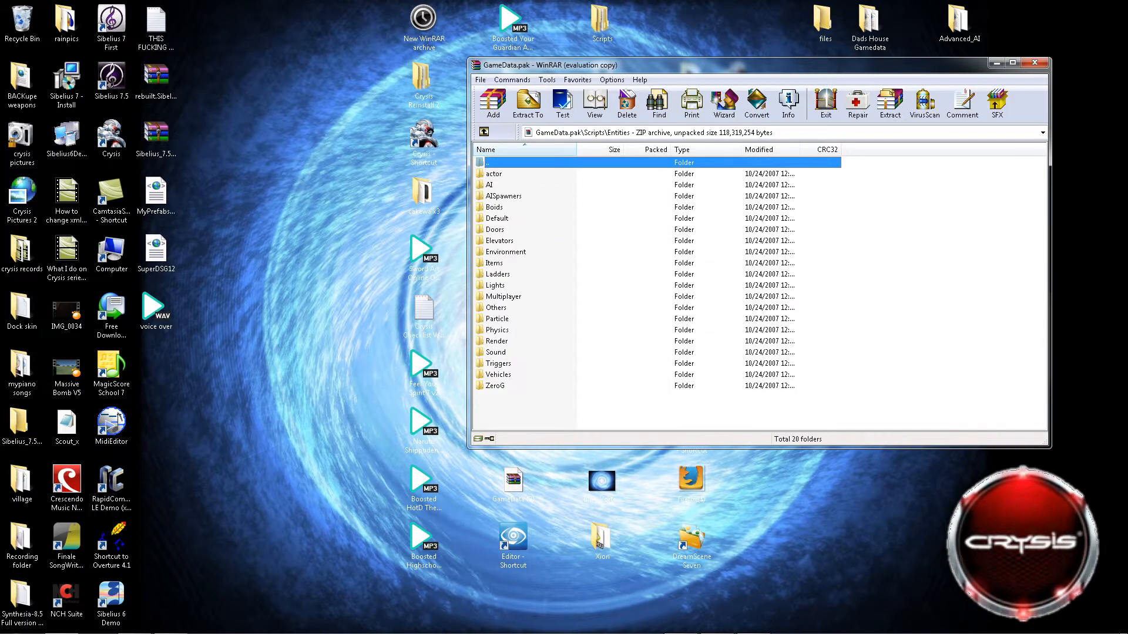
pyautogui.doubleClick(494, 263)
pyautogui.doubleClick(493, 174)
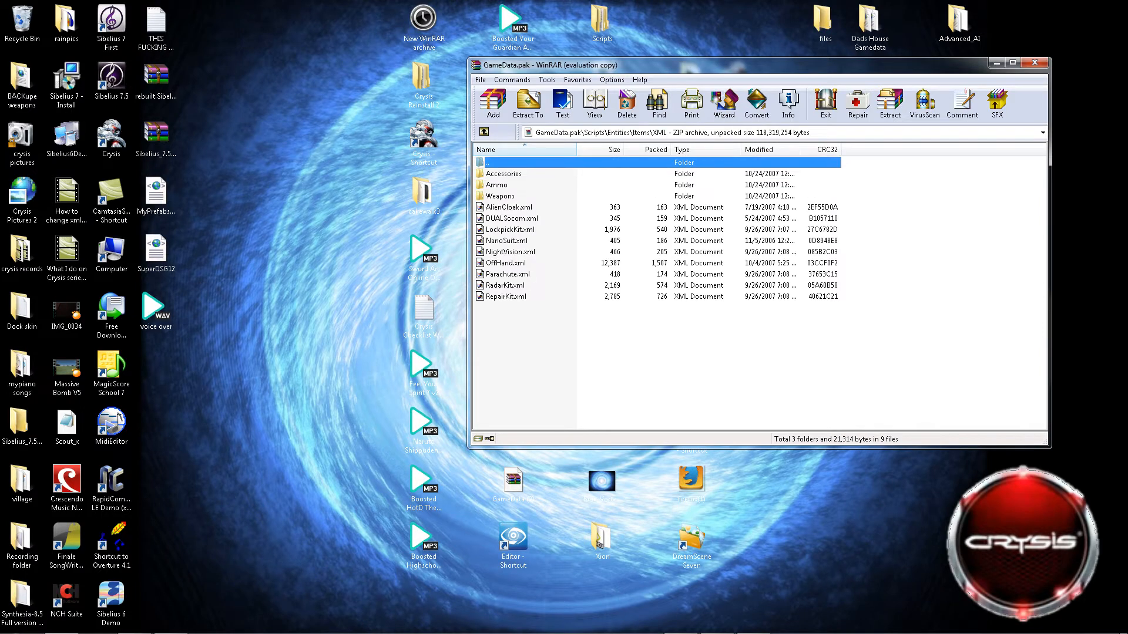
# Point out the Ammo and Weapons folders, then open the Weapons folder with its weapon XML files.
pyautogui.click(497, 185)
pyautogui.press('F2')
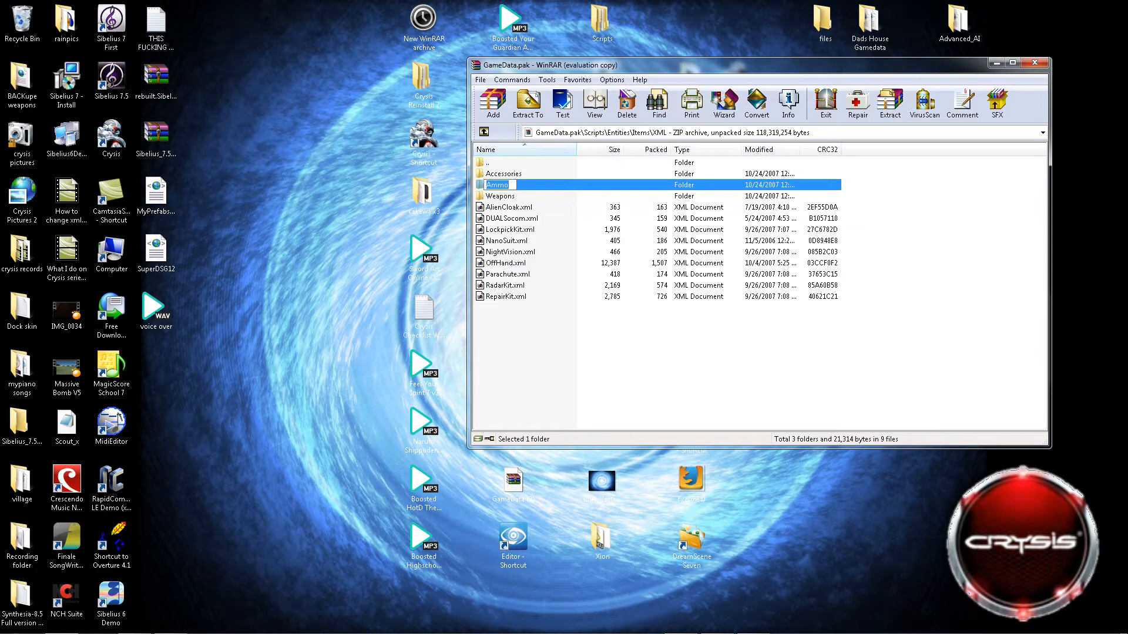
pyautogui.press('Escape')
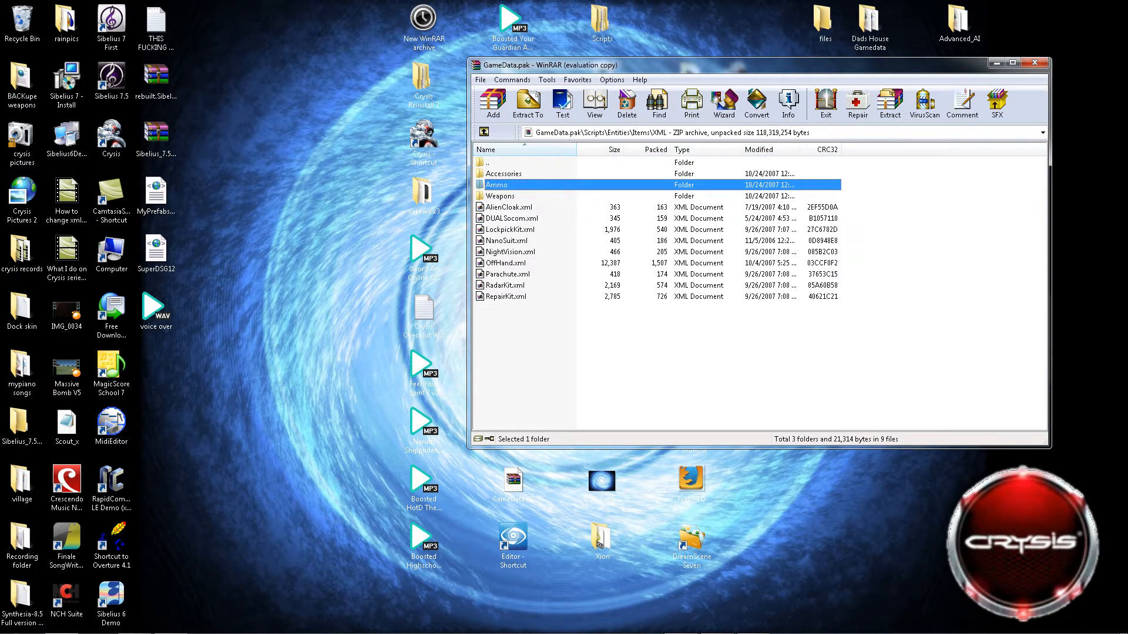
pyautogui.click(500, 196)
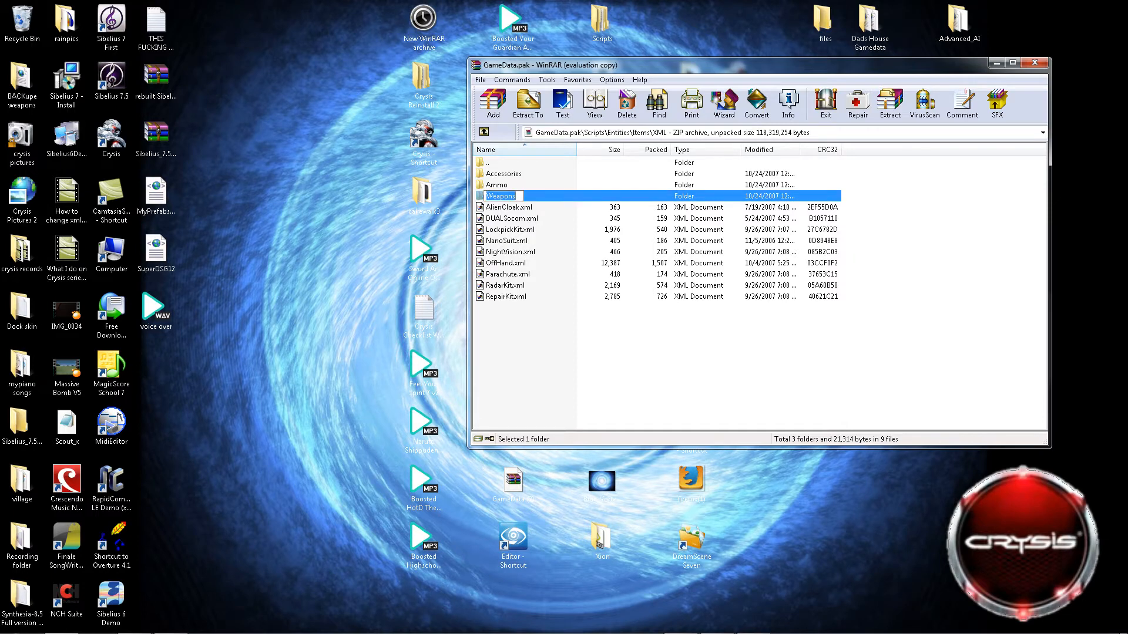
pyautogui.press('F2')
pyautogui.press('Escape')
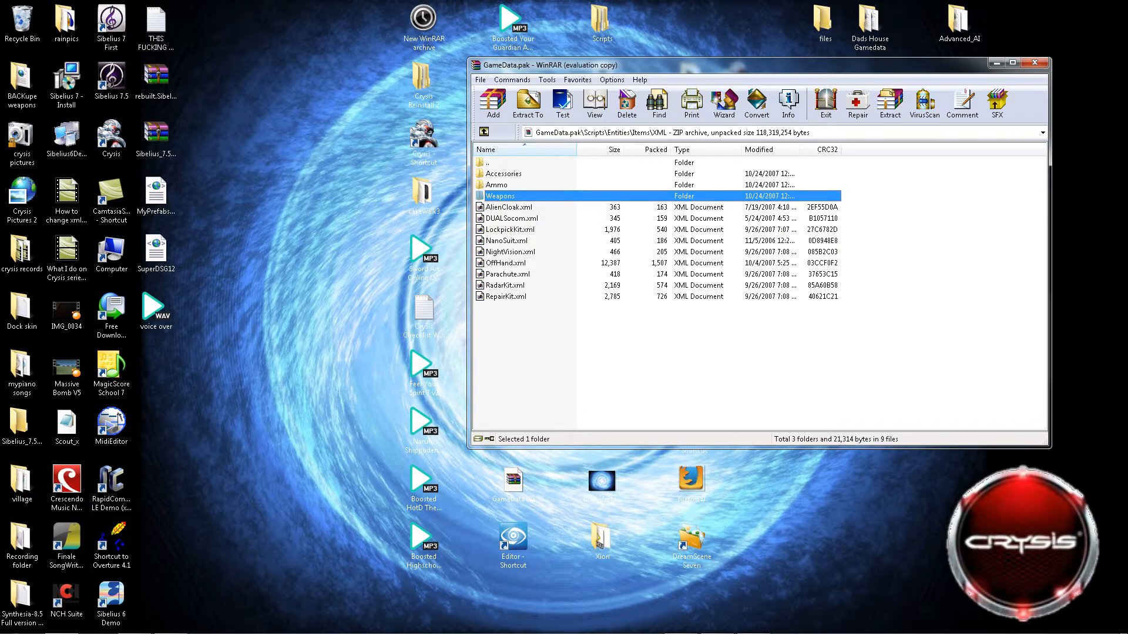
pyautogui.press('Return')
pyautogui.scroll(-4, 758, 294)
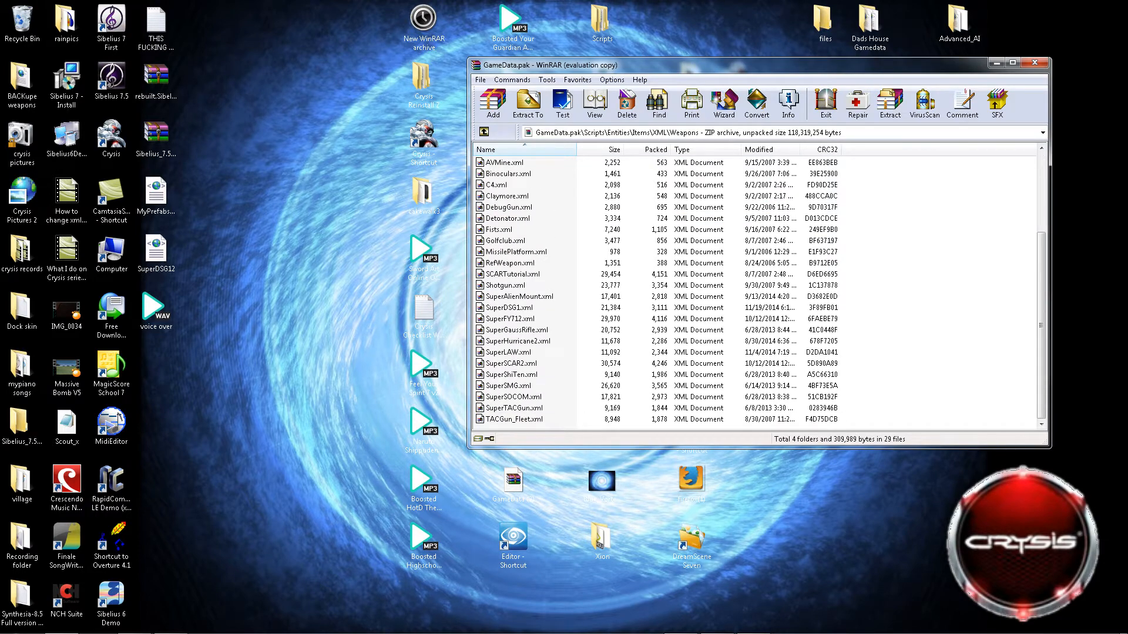
# Try to extract SuperSCAR2.xml to the proposed GameData folder after reviewing the general and advanced options, and cancel the file replacement.
pyautogui.rightClick(502, 364)
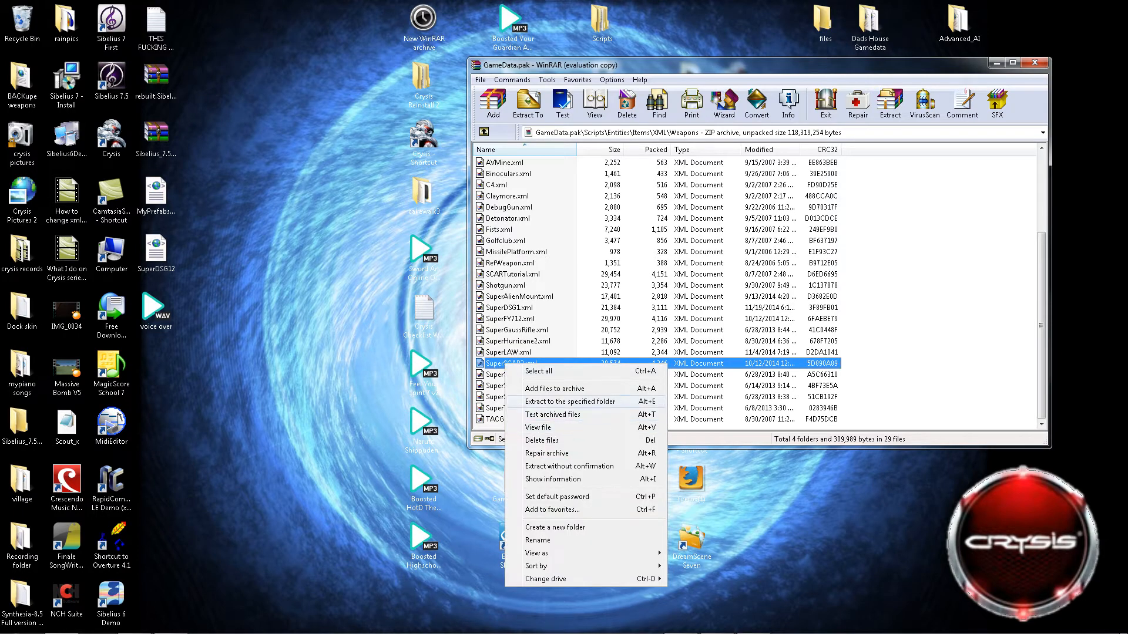
pyautogui.click(558, 403)
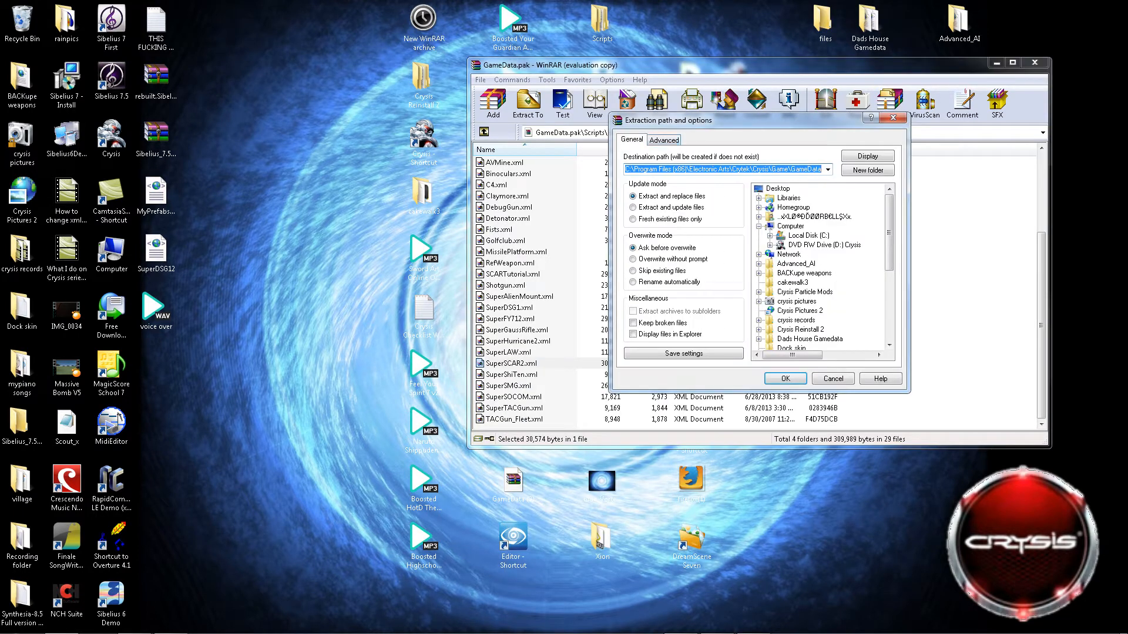
pyautogui.click(664, 140)
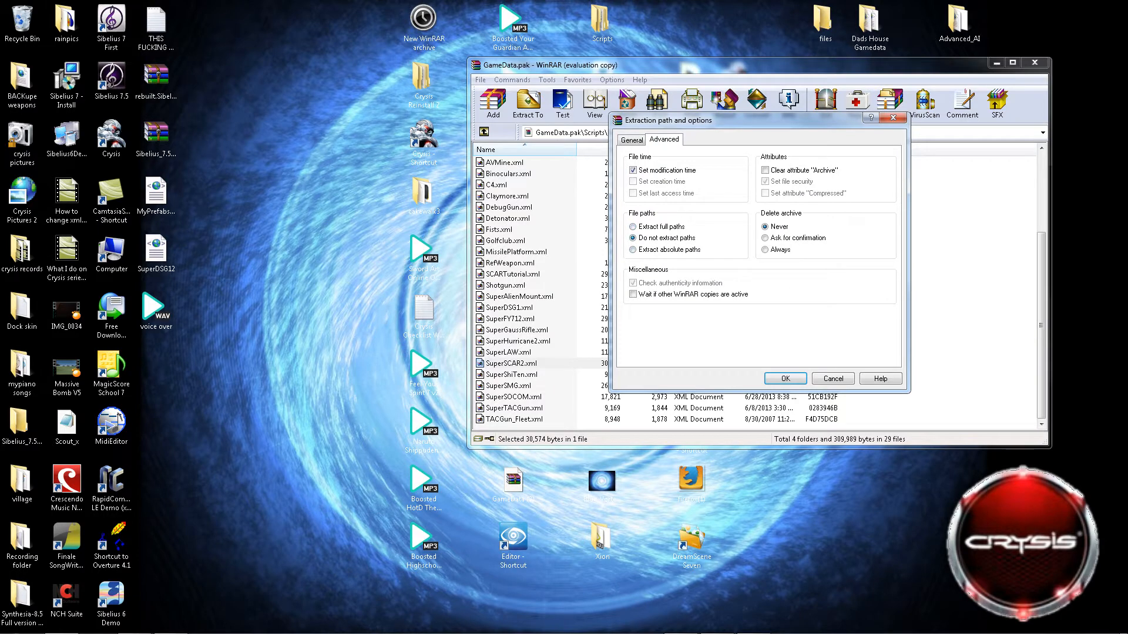
pyautogui.click(632, 140)
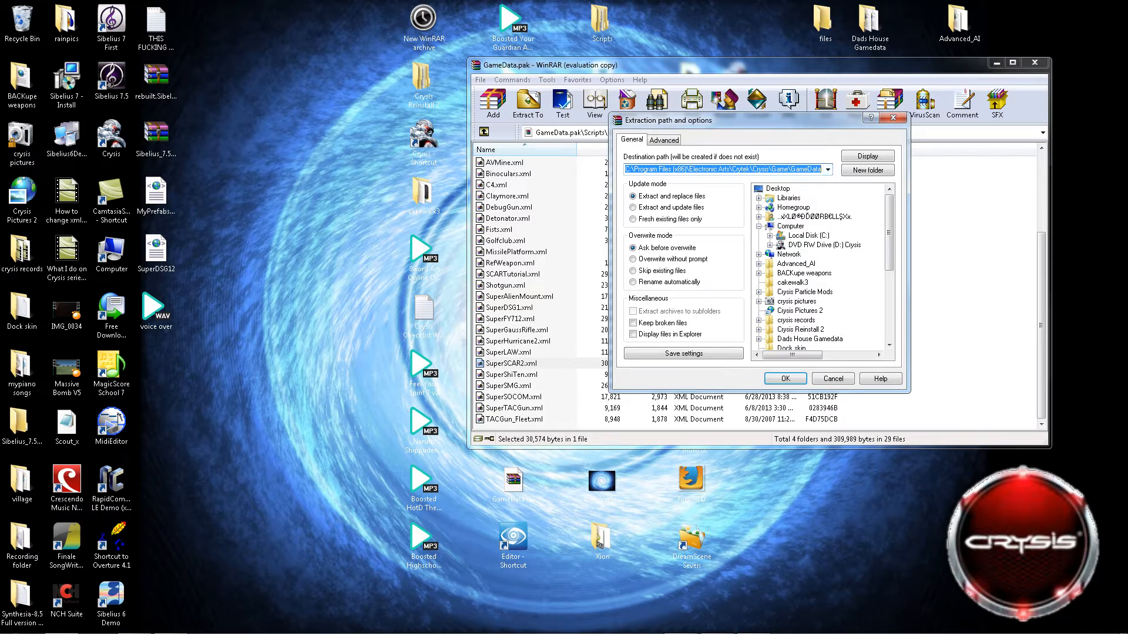
pyautogui.scroll(-4, 819, 267)
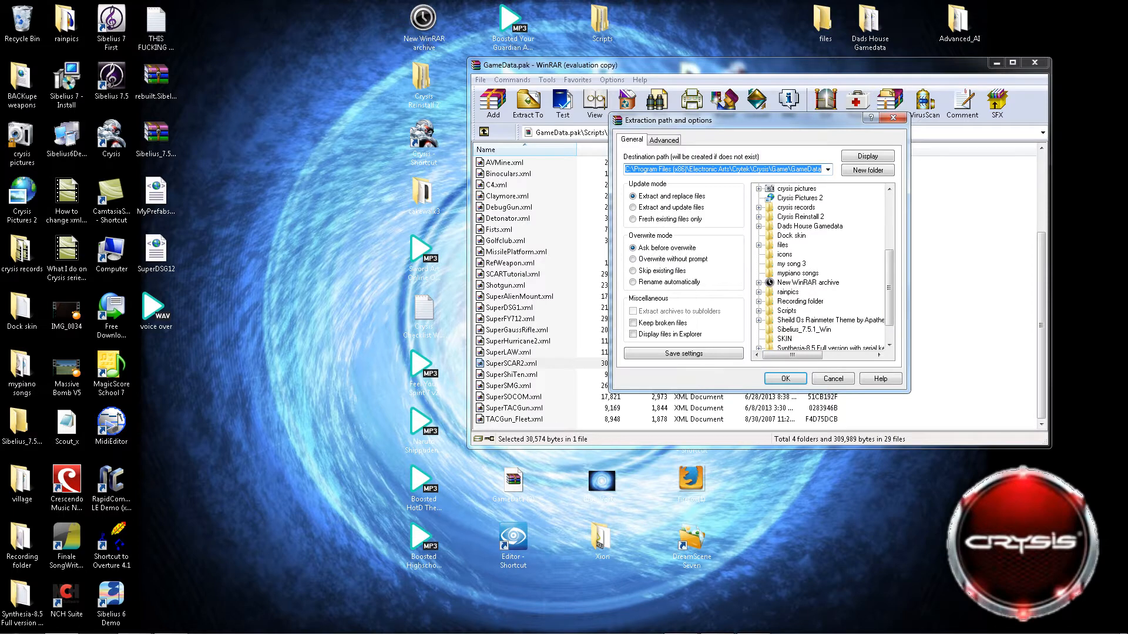
pyautogui.scroll(4, 820, 267)
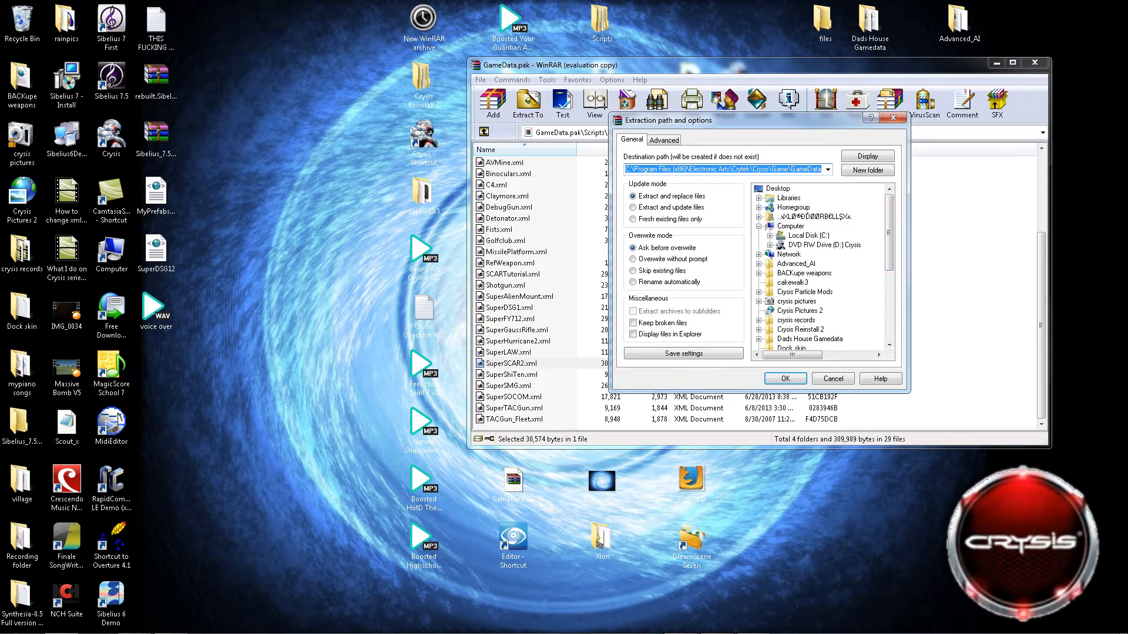
pyautogui.click(785, 379)
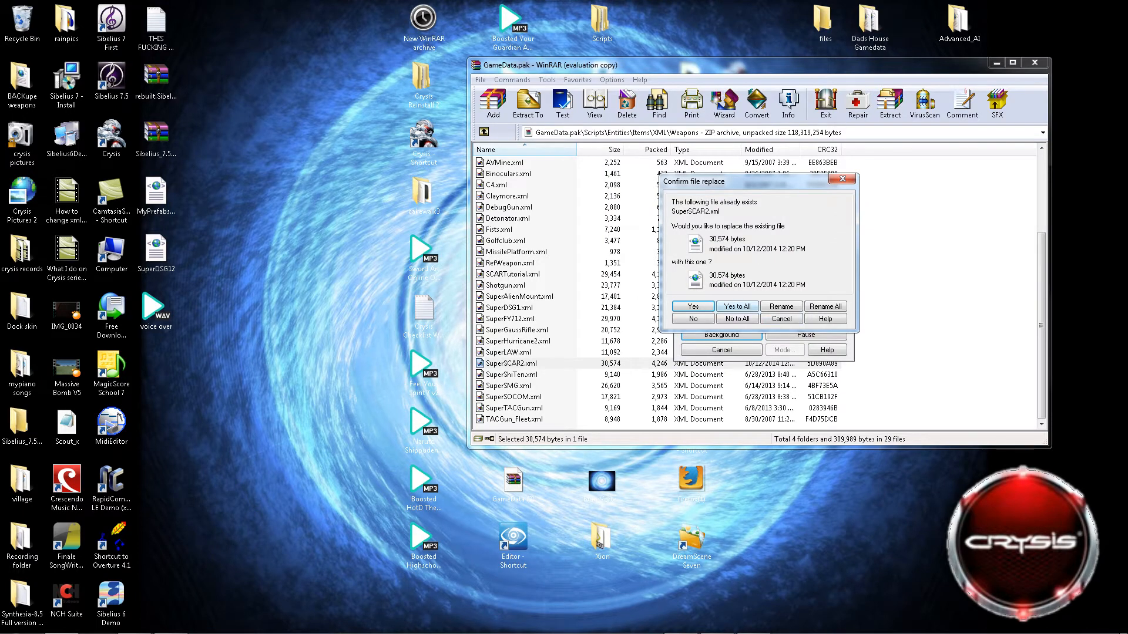
pyautogui.click(781, 319)
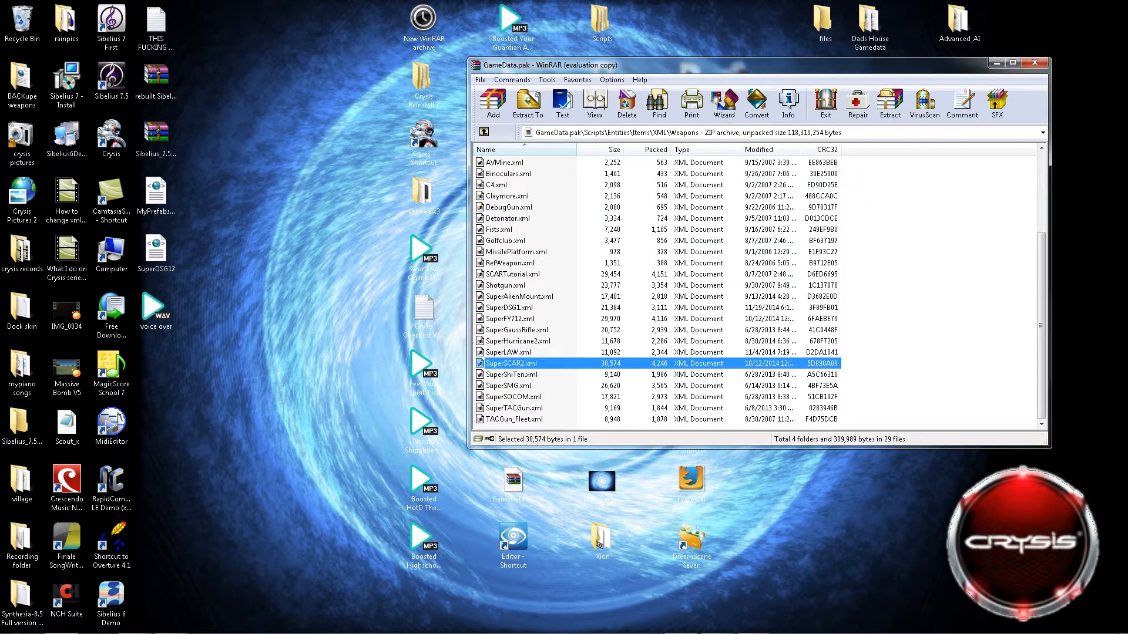
# Open the Computer window in Windows Explorer and move the WinRAR window aside so both windows are in view.
pyautogui.moveTo(222, 632)
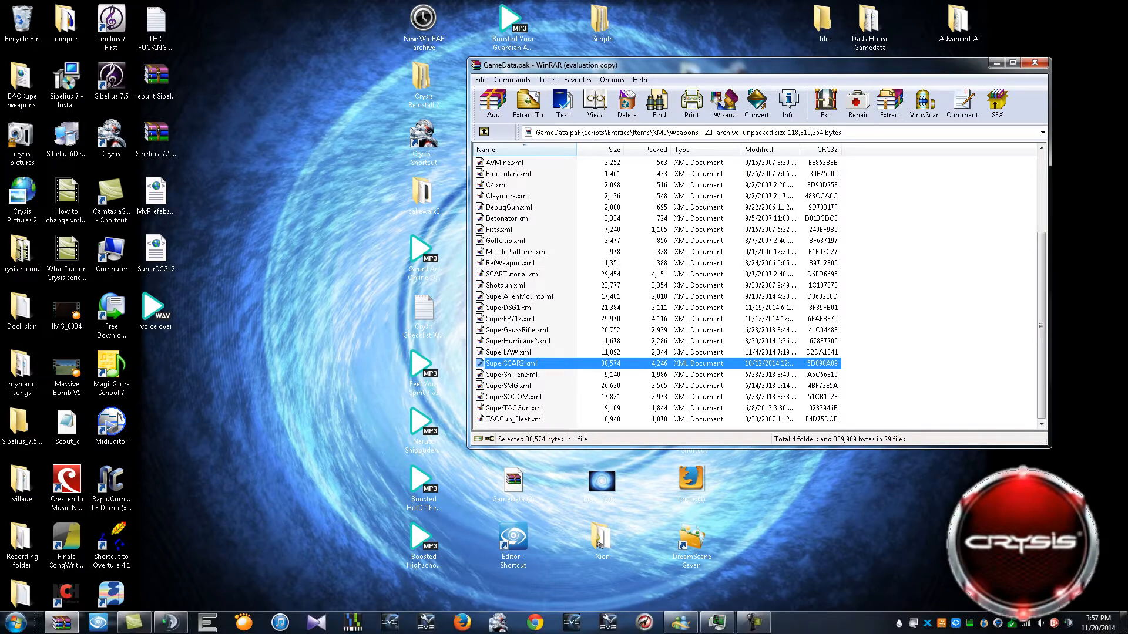
pyautogui.click(16, 621)
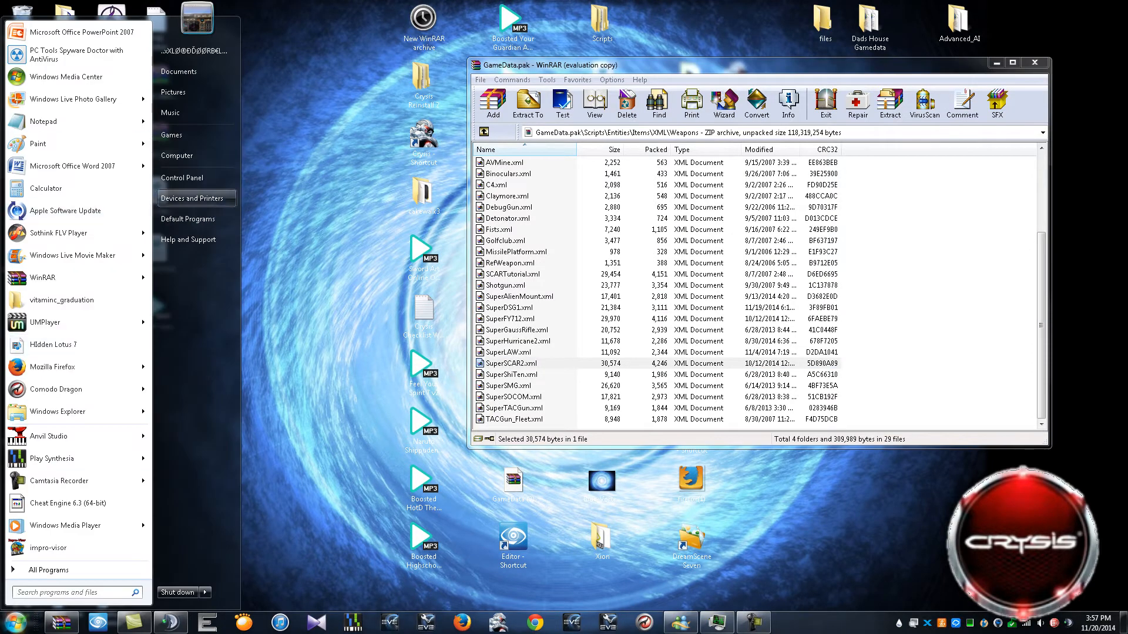
pyautogui.click(197, 155)
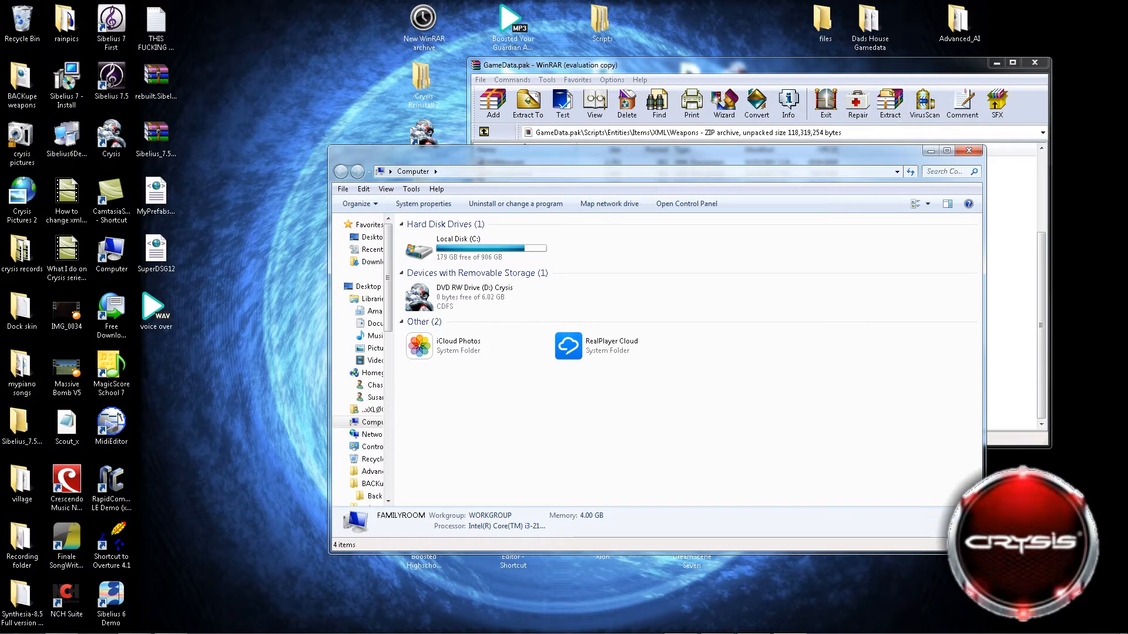
pyautogui.press('super')
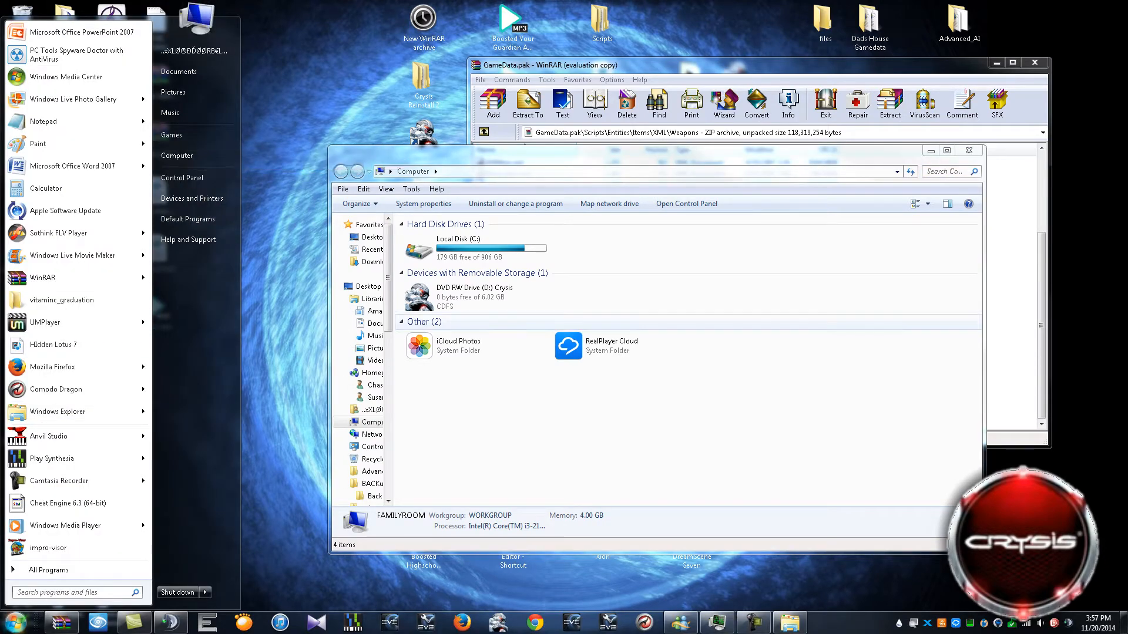
pyautogui.click(499, 322)
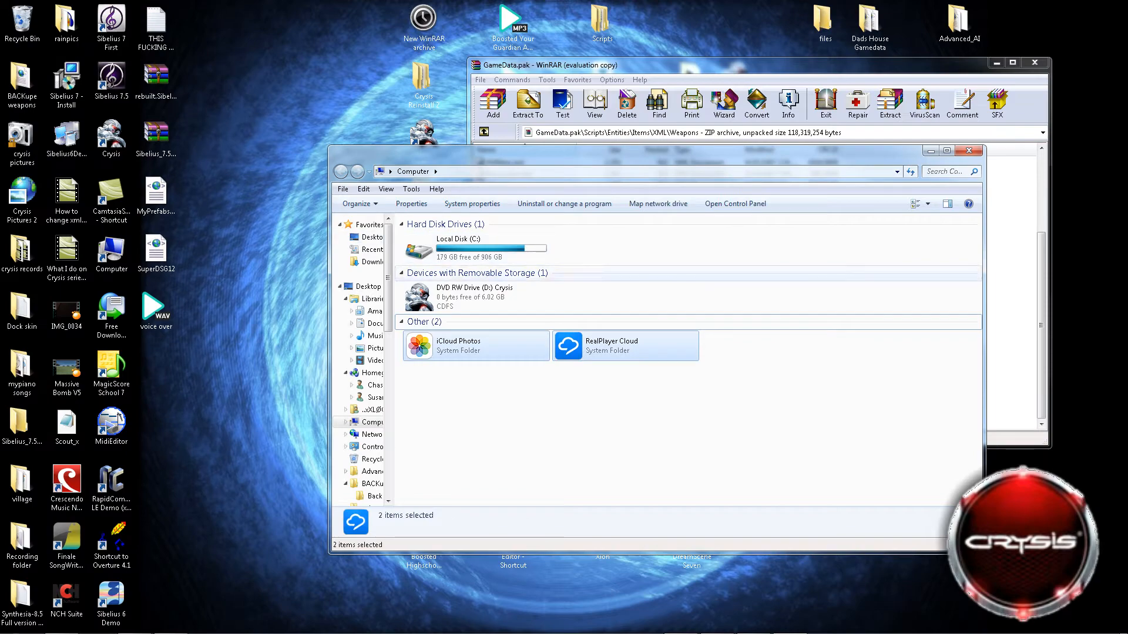
pyautogui.click(639, 79)
pyautogui.moveTo(661, 64); pyautogui.dragTo(255, 40)
pyautogui.click(687, 156)
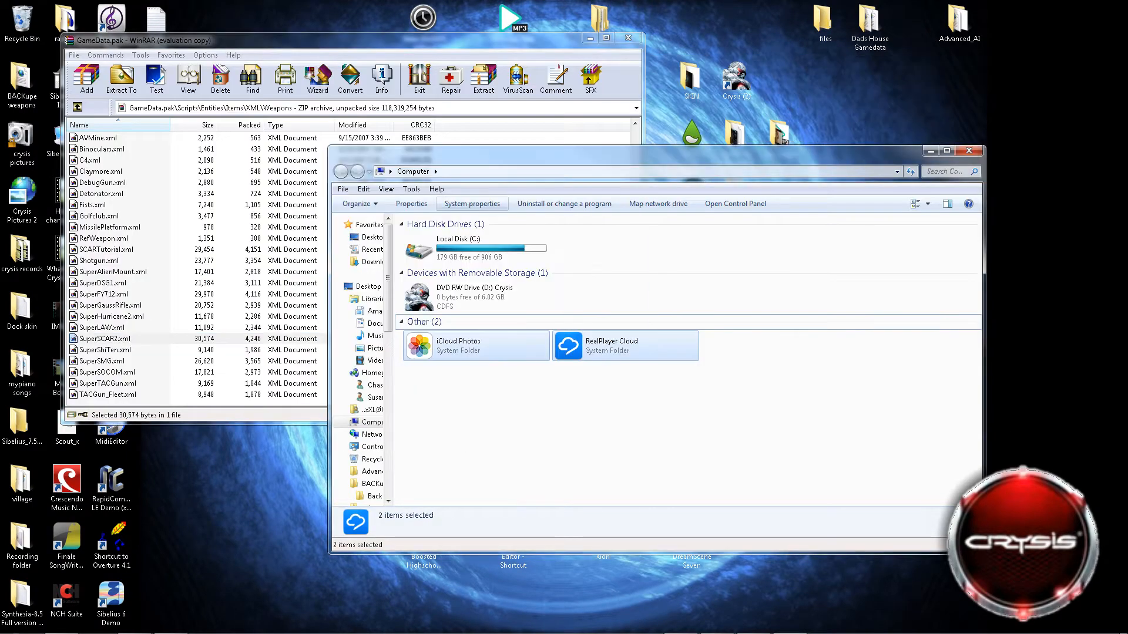
# Go to the C:\Program Files (x86)\Electronic Arts\Crytek\Crysis\Game\GameData folder in Windows Explorer.
pyautogui.doubleClick(476, 249)
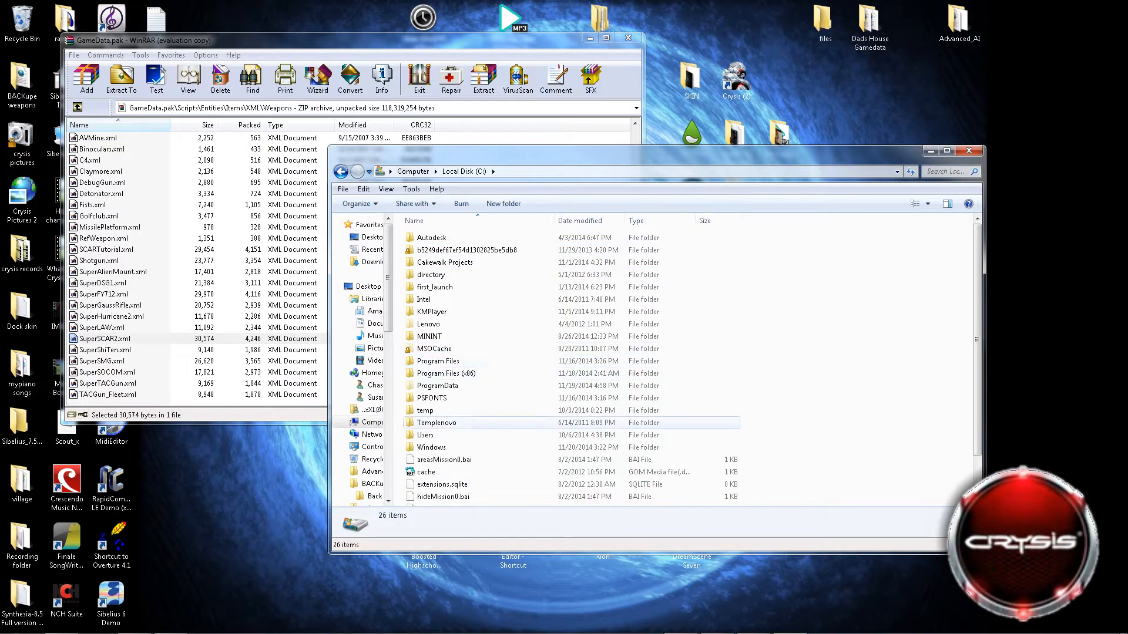
pyautogui.click(452, 373)
pyautogui.doubleClick(452, 373)
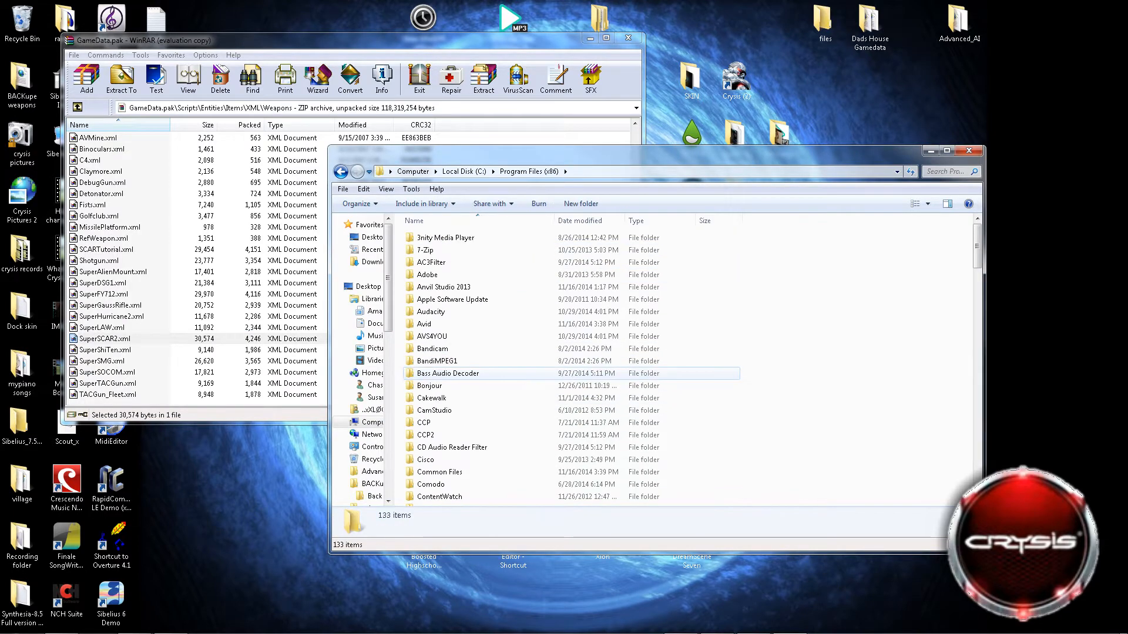
pyautogui.scroll(-3, 452, 400)
pyautogui.scroll(-4, 453, 402)
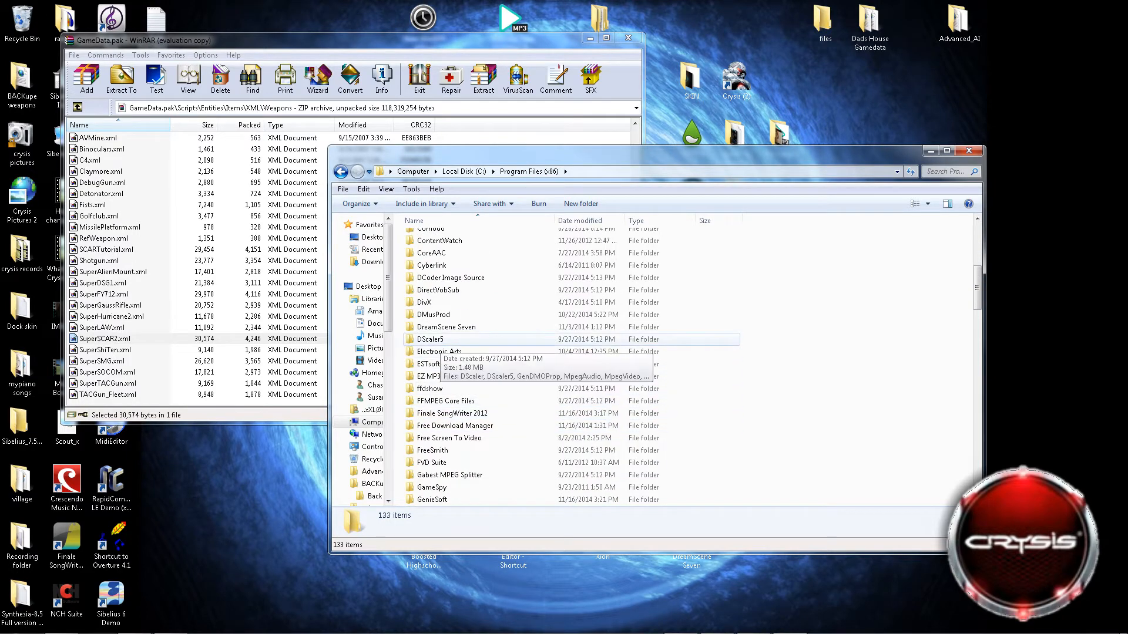
pyautogui.doubleClick(440, 352)
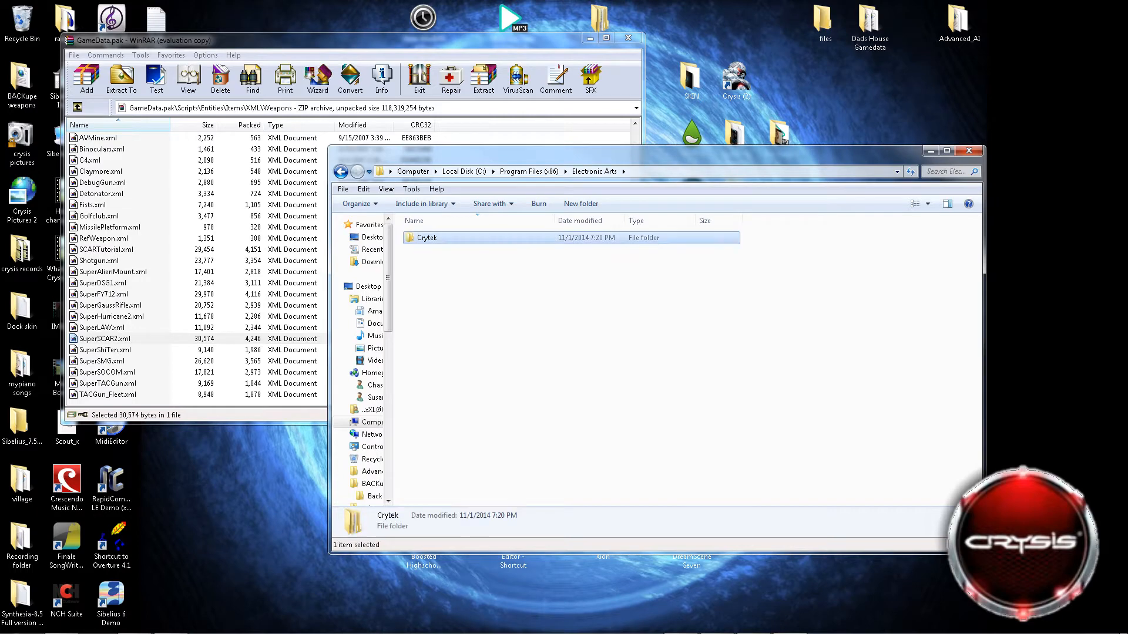
pyautogui.doubleClick(426, 238)
pyautogui.doubleClick(426, 237)
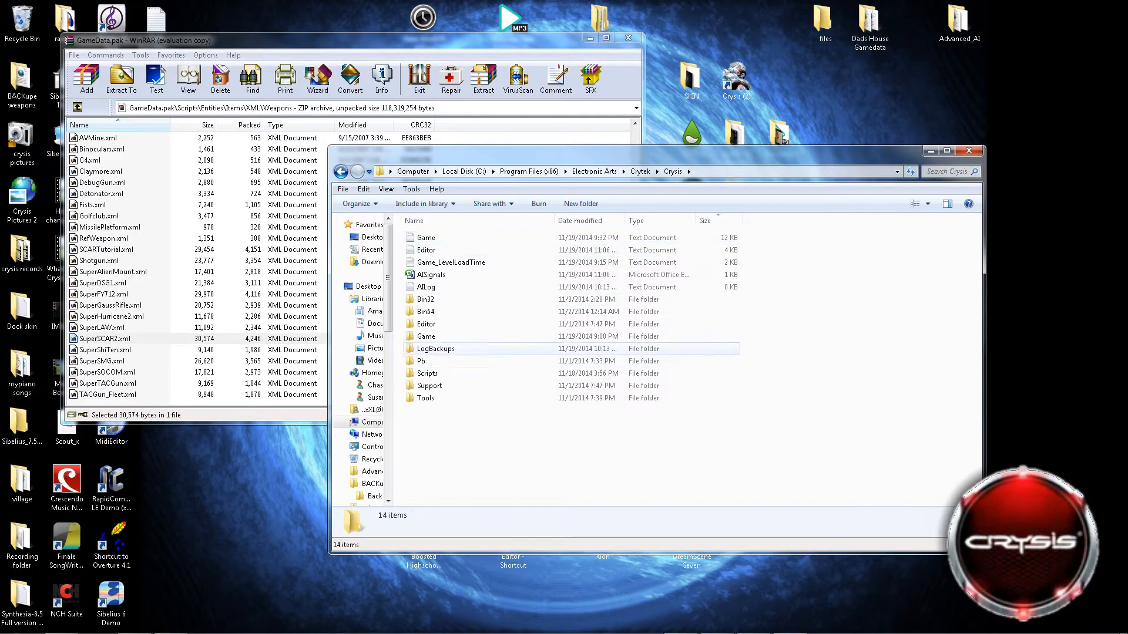
pyautogui.doubleClick(426, 336)
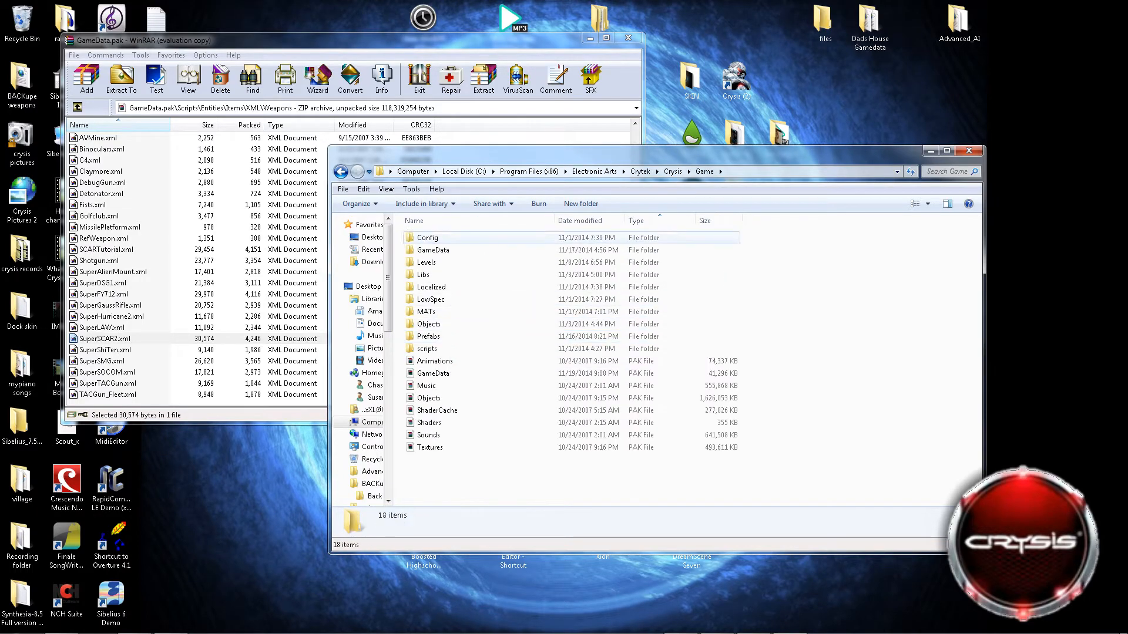
pyautogui.doubleClick(433, 249)
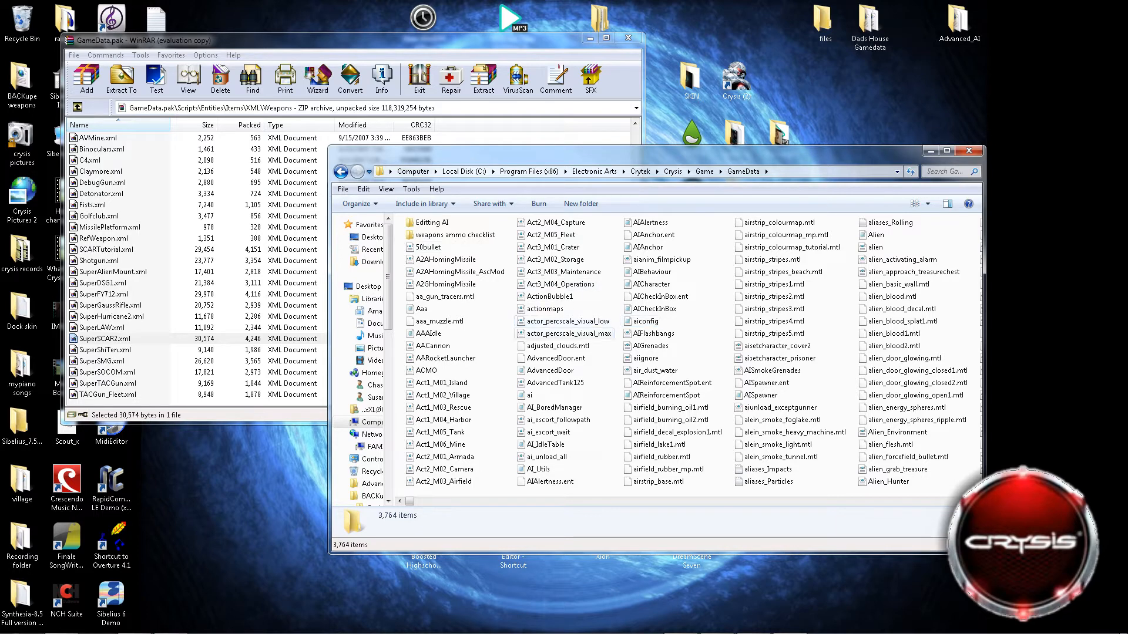
# Look through the game files in the GameData folder, from the start of the list to the G entries and back.
pyautogui.scroll(-1, 564, 323)
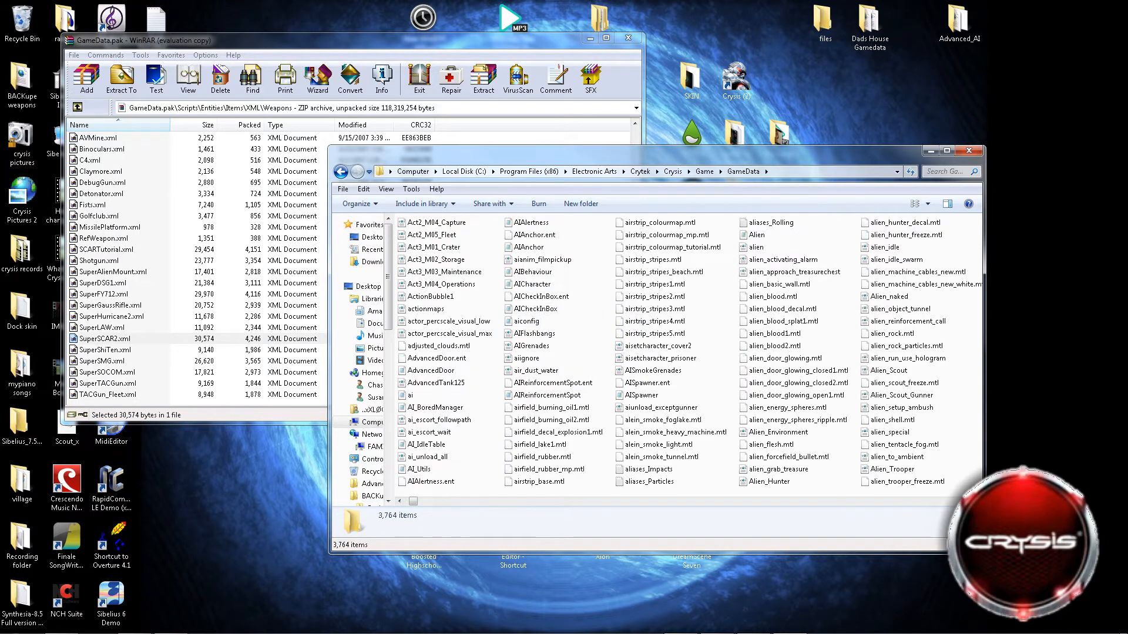
pyautogui.scroll(-2, 547, 326)
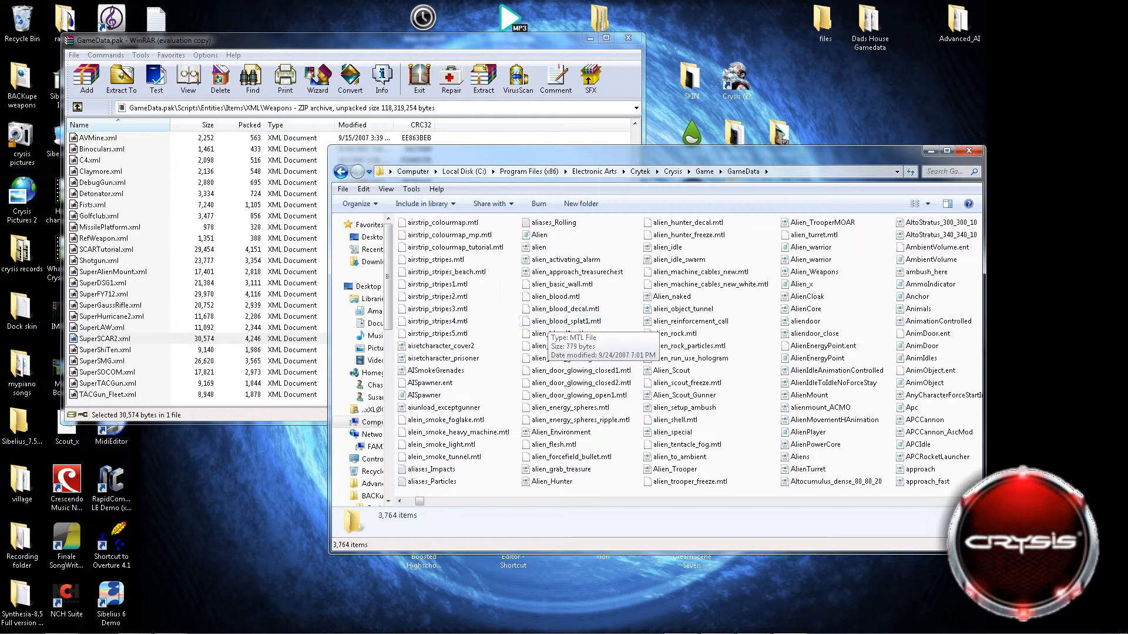
pyautogui.scroll(-1, 546, 311)
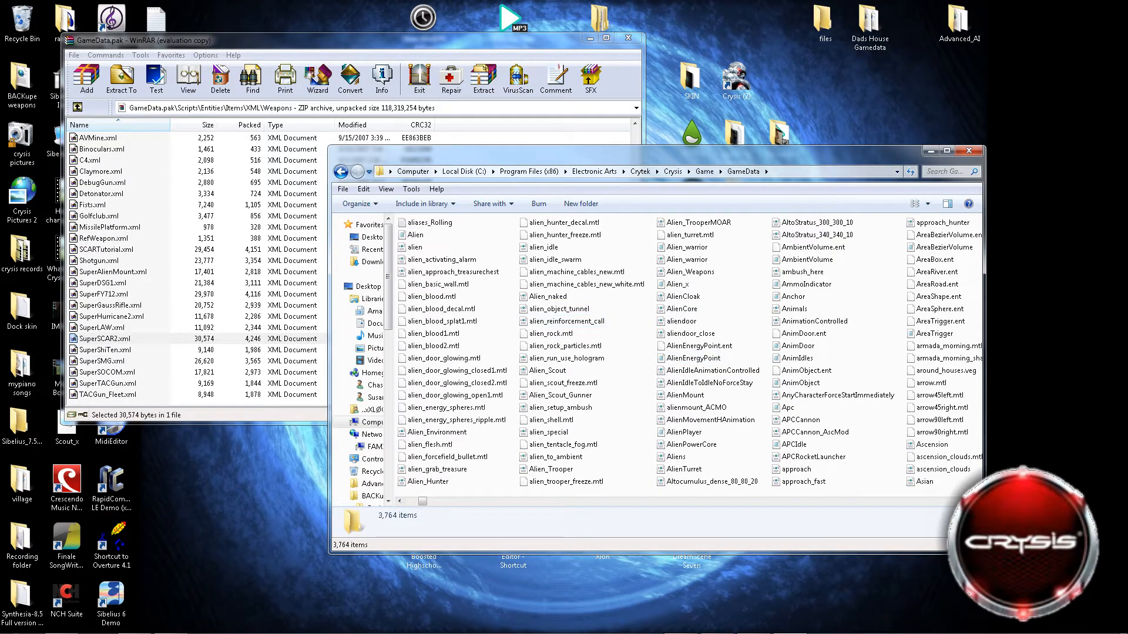
pyautogui.scroll(-15, 652, 352)
pyautogui.scroll(-15, 652, 352)
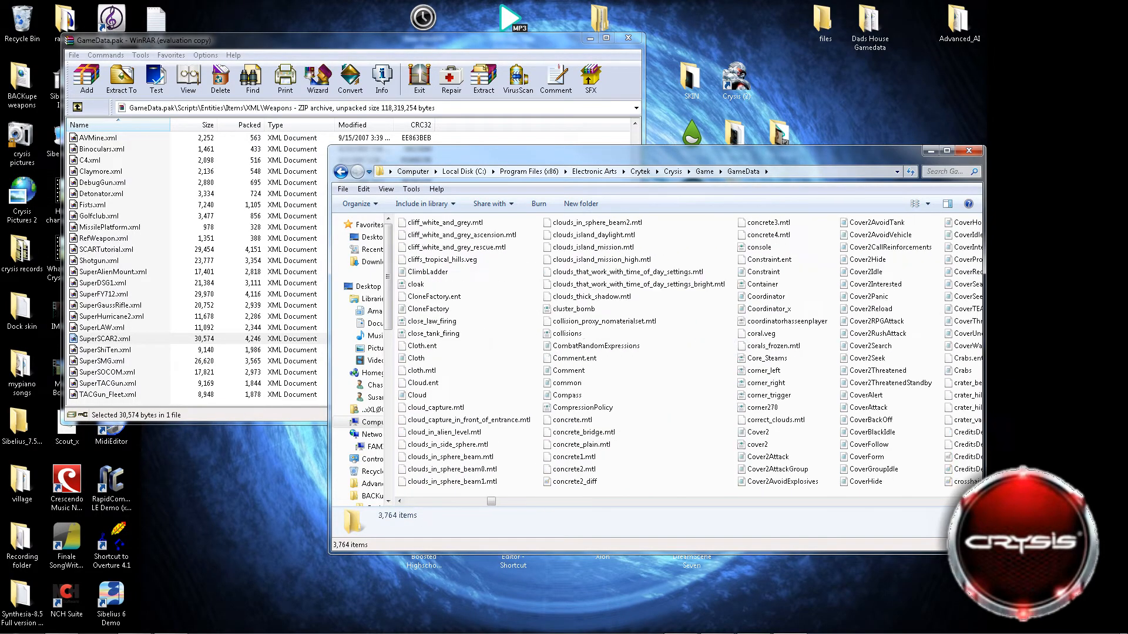
pyautogui.scroll(-10, 652, 352)
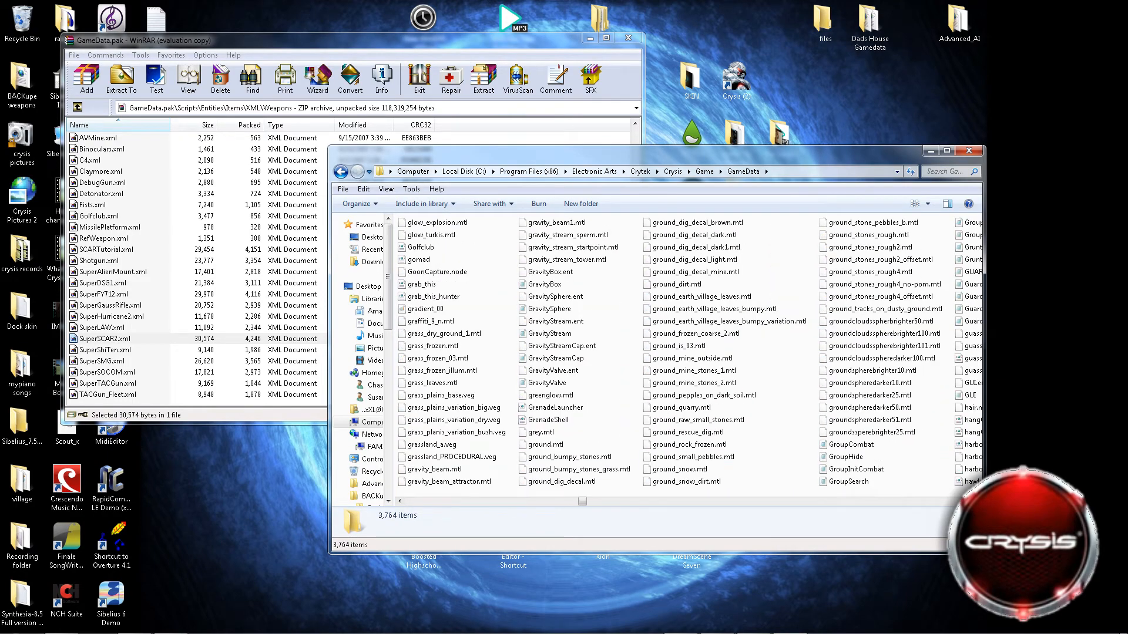
pyautogui.scroll(10, 529, 501)
pyautogui.scroll(10, 652, 352)
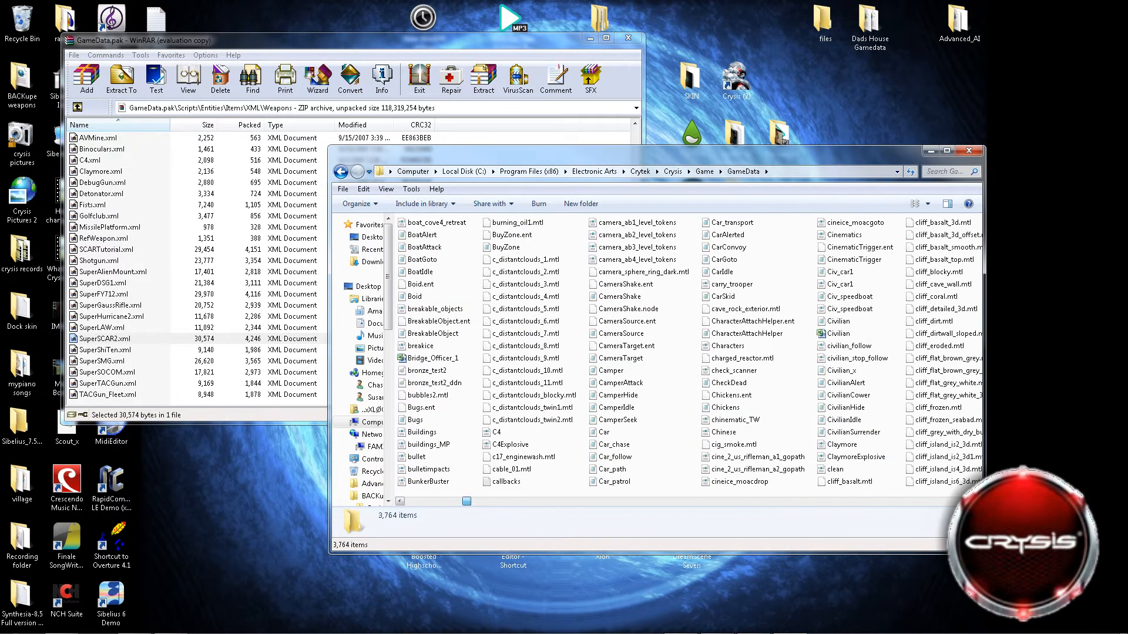
pyautogui.scroll(-3, 652, 353)
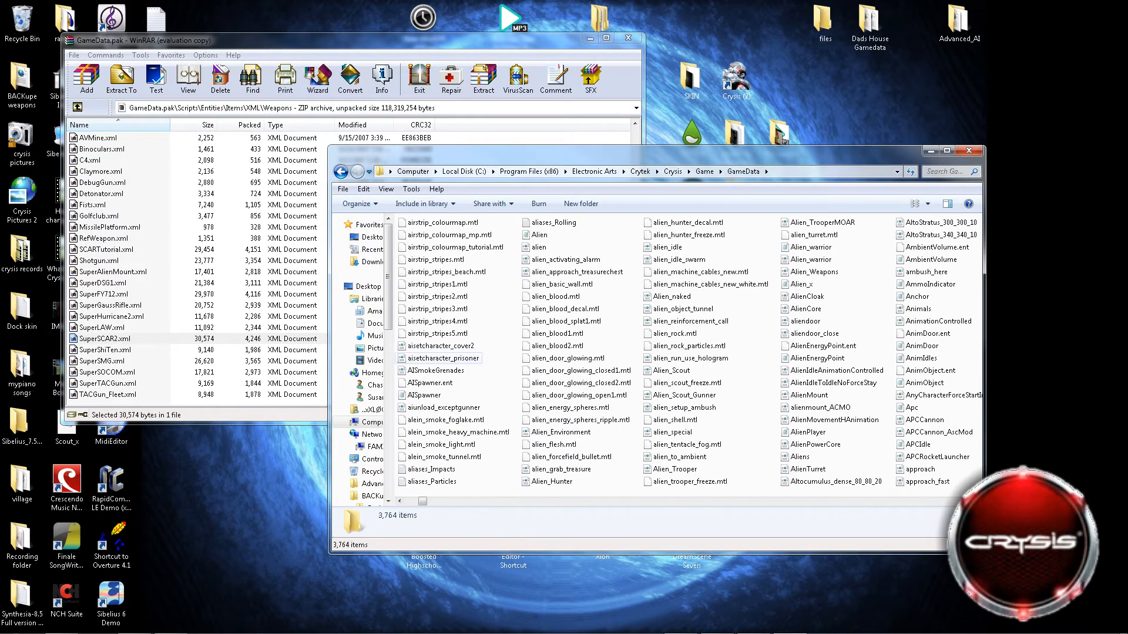
pyautogui.scroll(3, 654, 352)
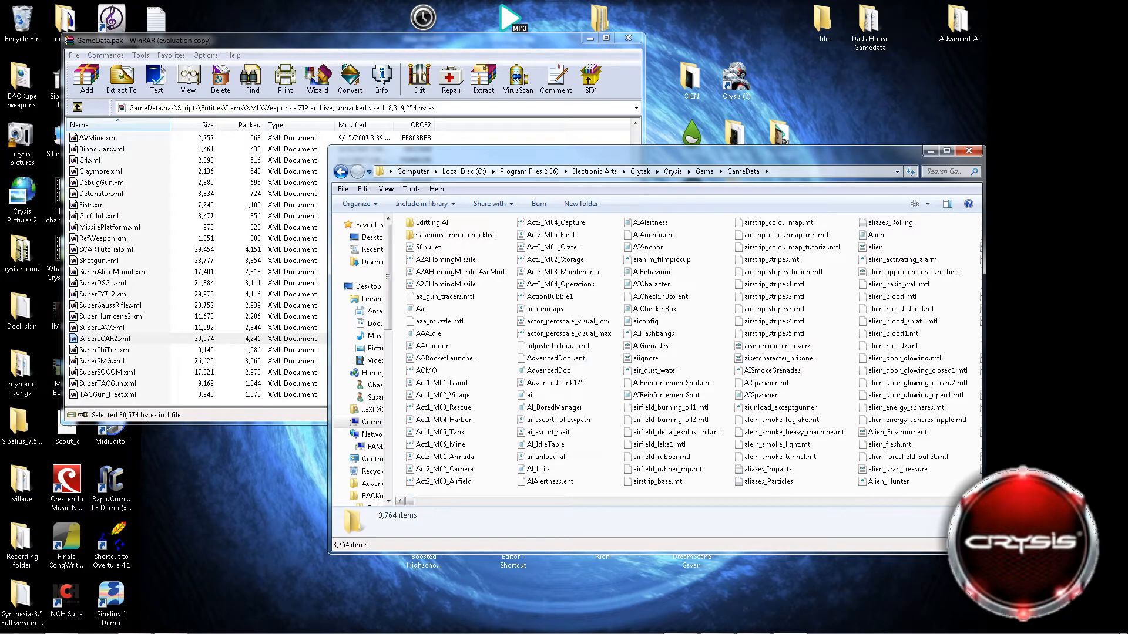
# Find the SCAR XML file in the GameData folder, open it for editing in Notepad, and move its window clear of the file list.
pyautogui.scroll(-15, 655, 352)
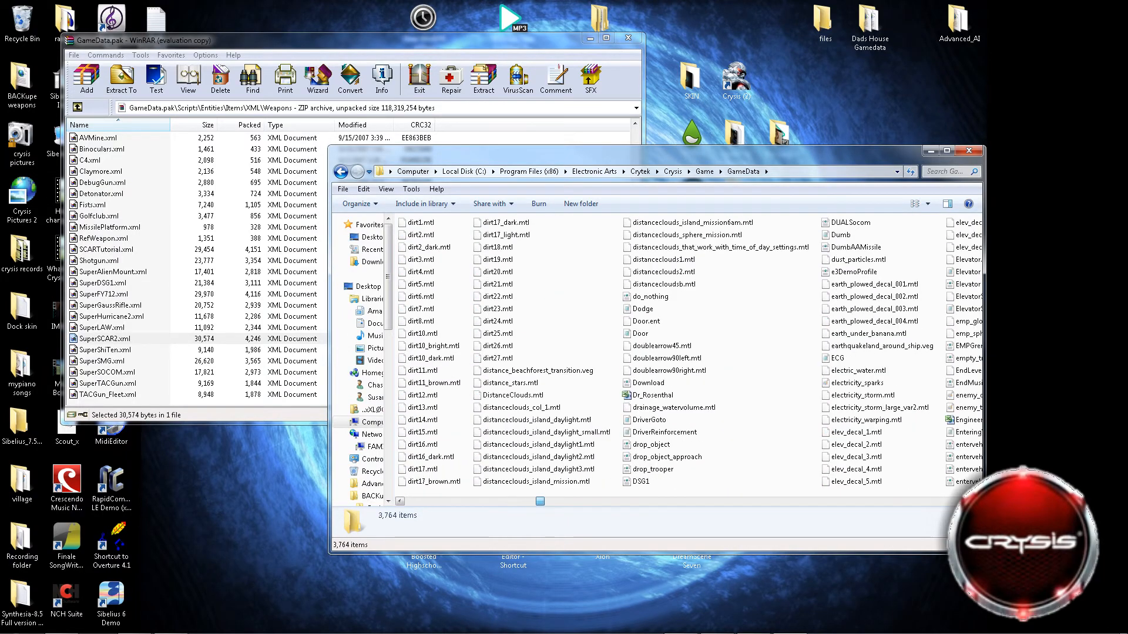
pyautogui.scroll(-20, 655, 352)
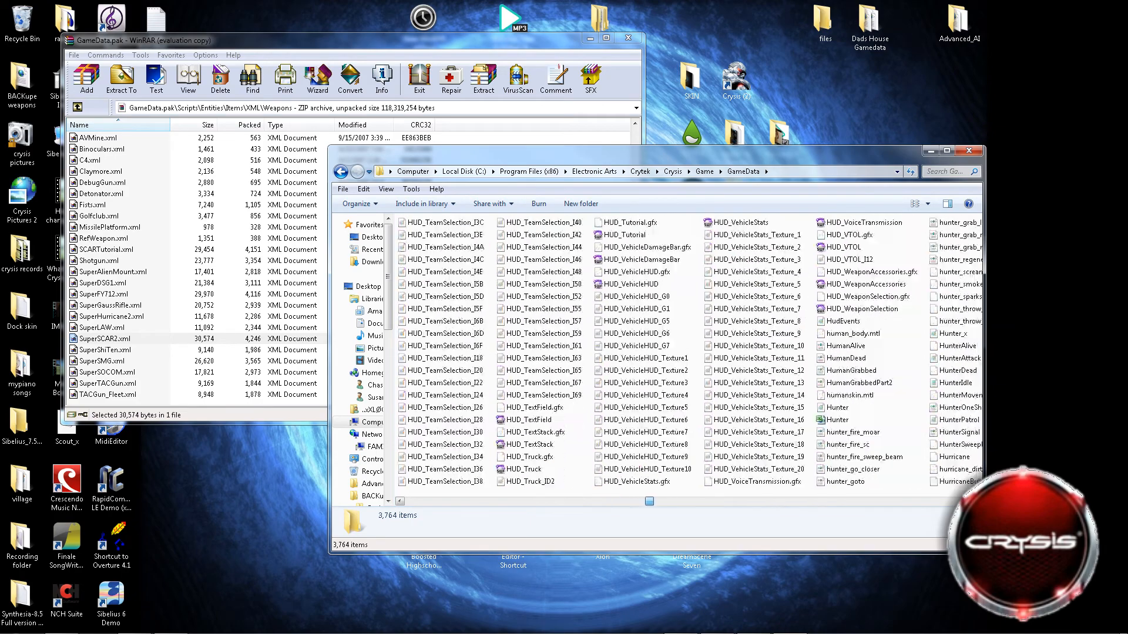
pyautogui.scroll(-20, 654, 352)
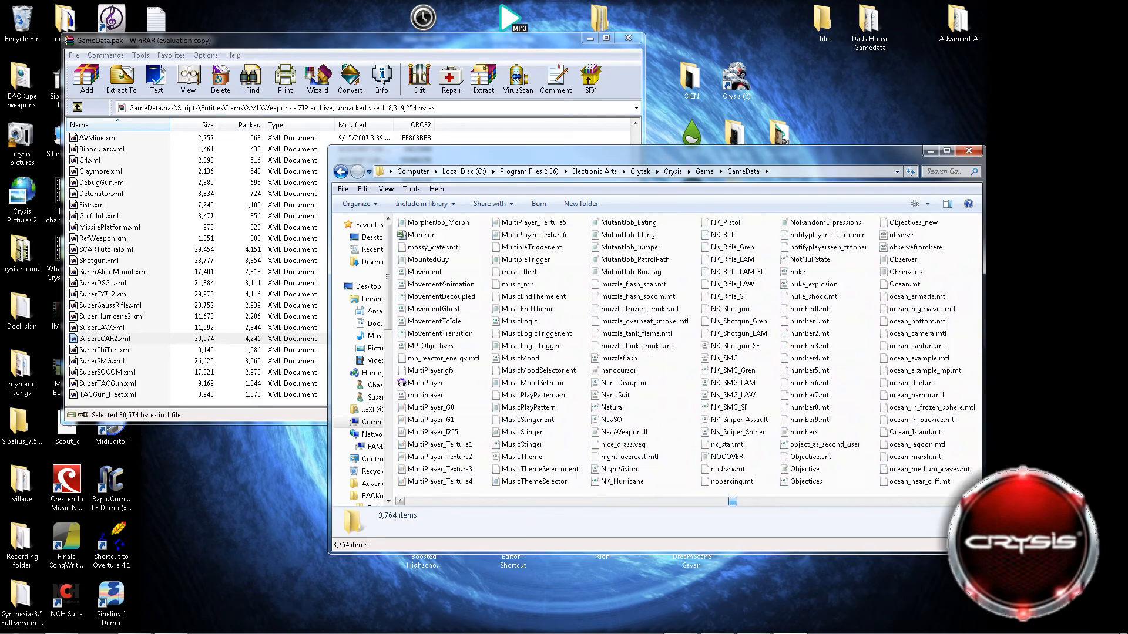
pyautogui.scroll(-20, 655, 352)
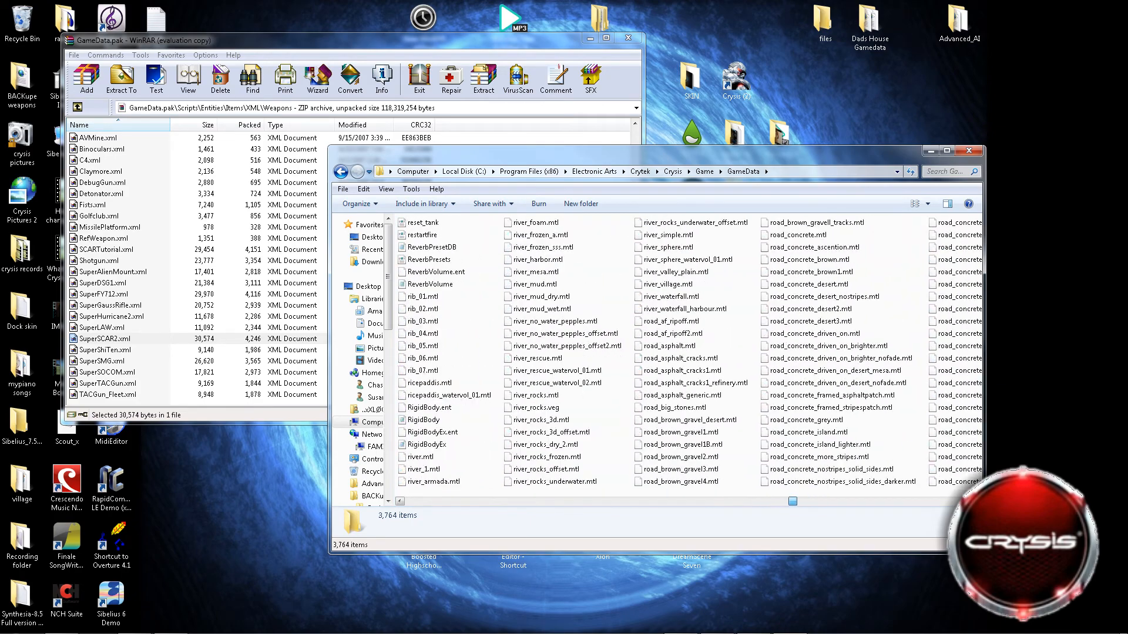
pyautogui.scroll(-20, 655, 352)
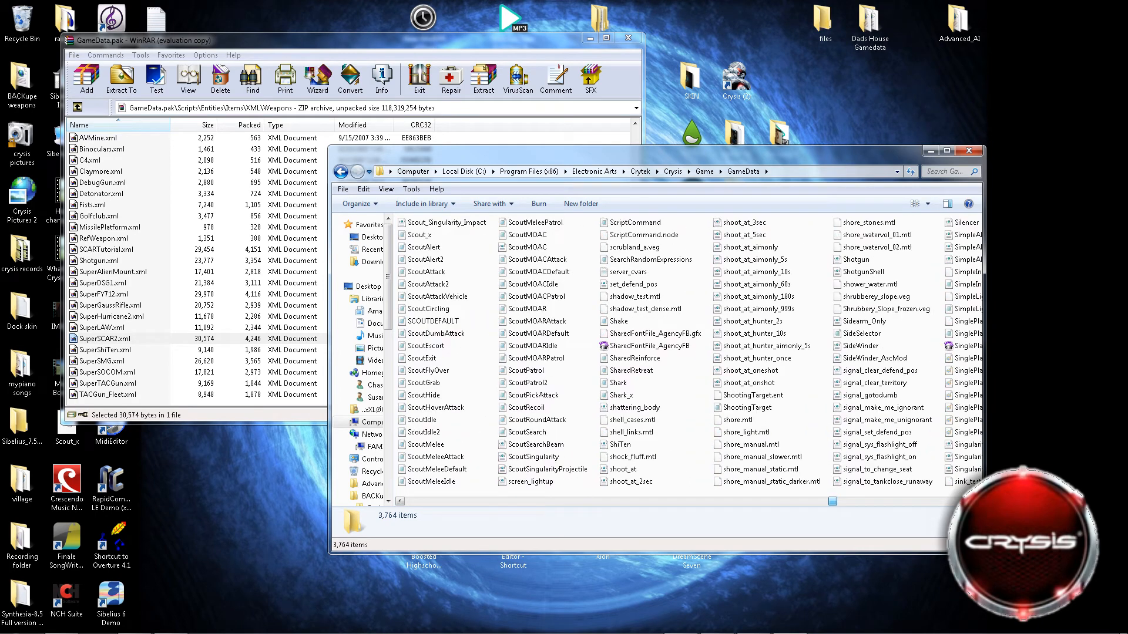
pyautogui.scroll(1, 655, 352)
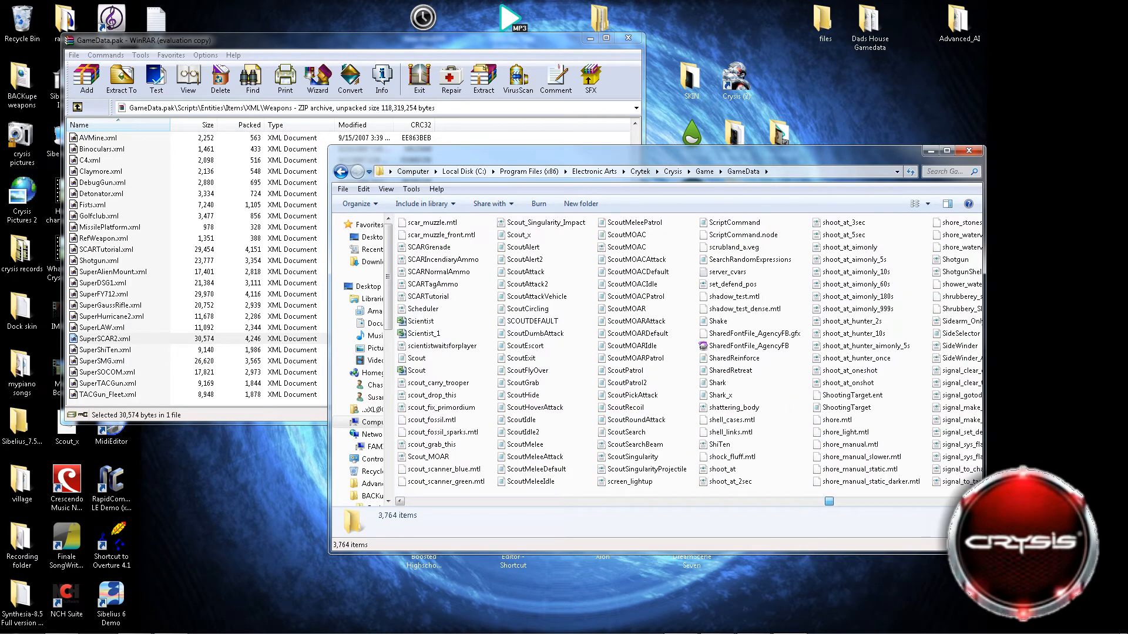
pyautogui.scroll(2, 655, 353)
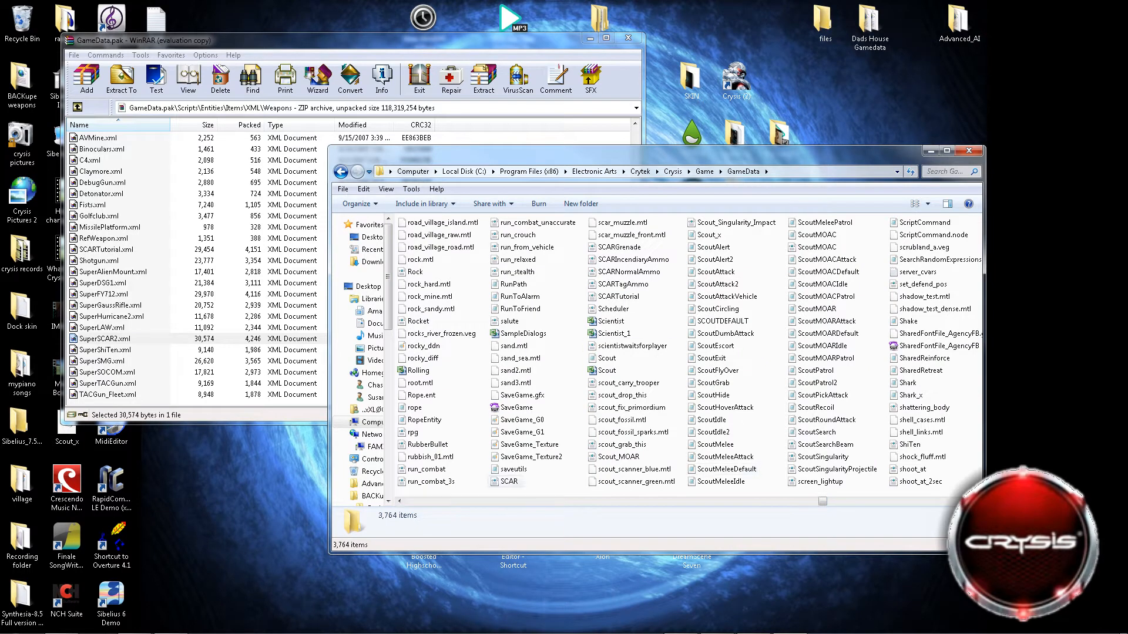
pyautogui.click(509, 482)
pyautogui.rightClick(508, 482)
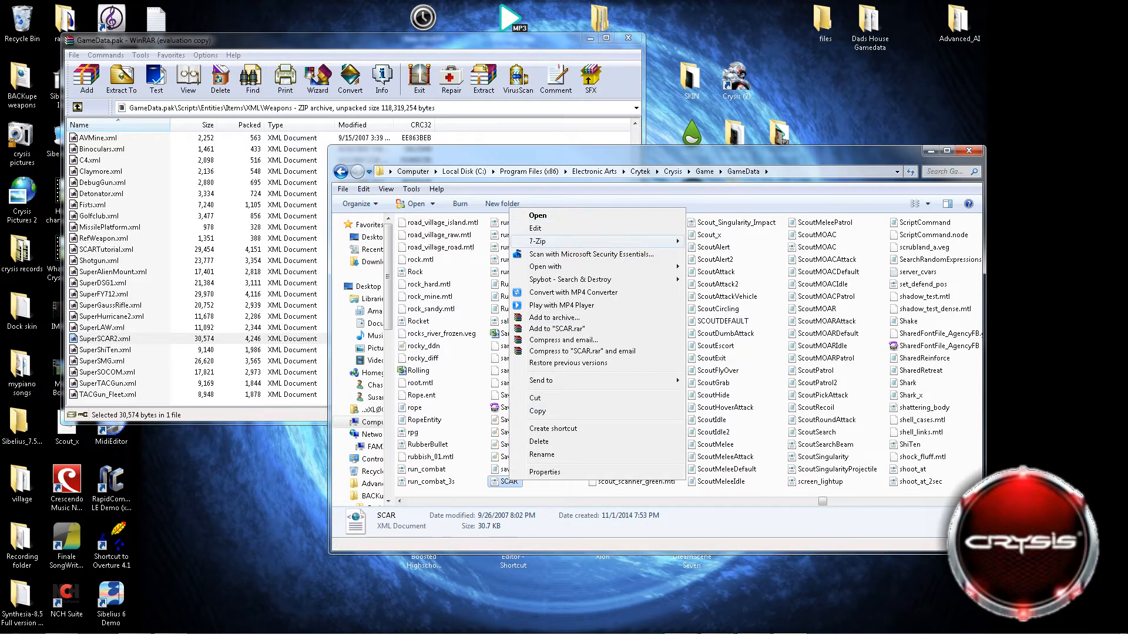
pyautogui.click(536, 229)
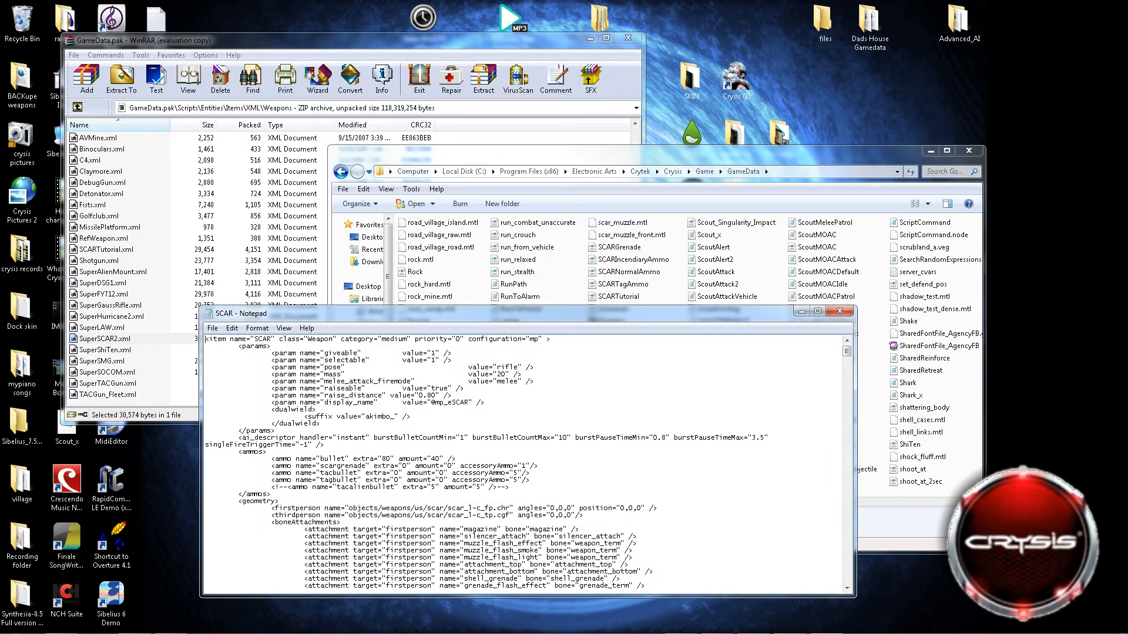
pyautogui.moveTo(505, 314); pyautogui.dragTo(492, 86)
# Review the SCAR file's params, ammos, geometry and actions sections, and examine the fire and recoil parameters under firemodes.
pyautogui.scroll(-3, 510, 237)
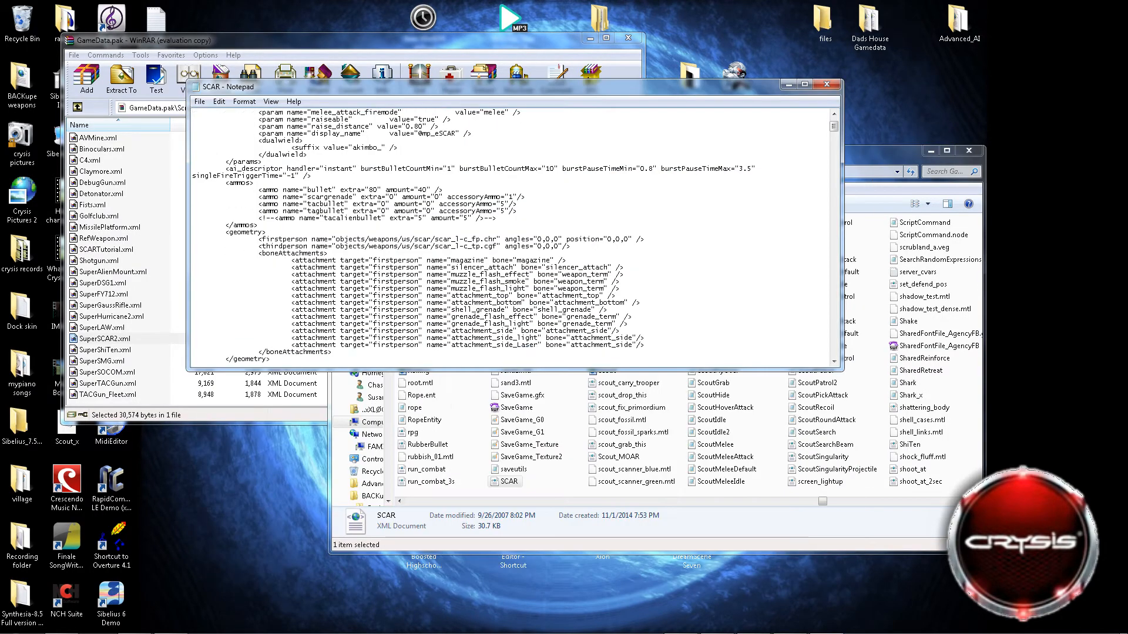
pyautogui.scroll(-11, 509, 237)
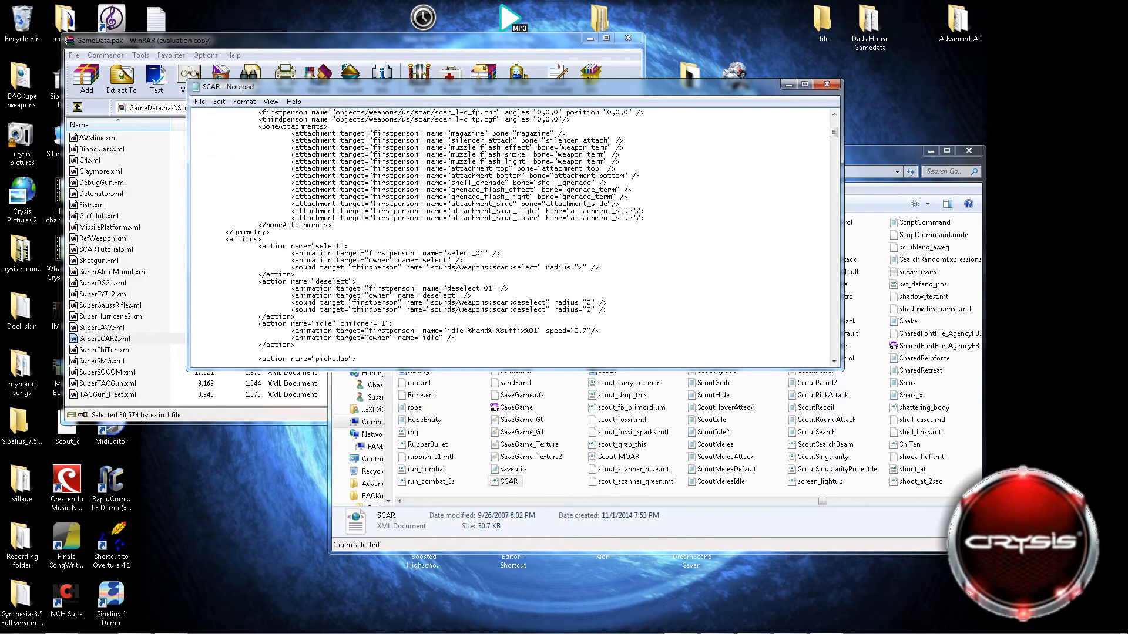
pyautogui.scroll(-4, 510, 238)
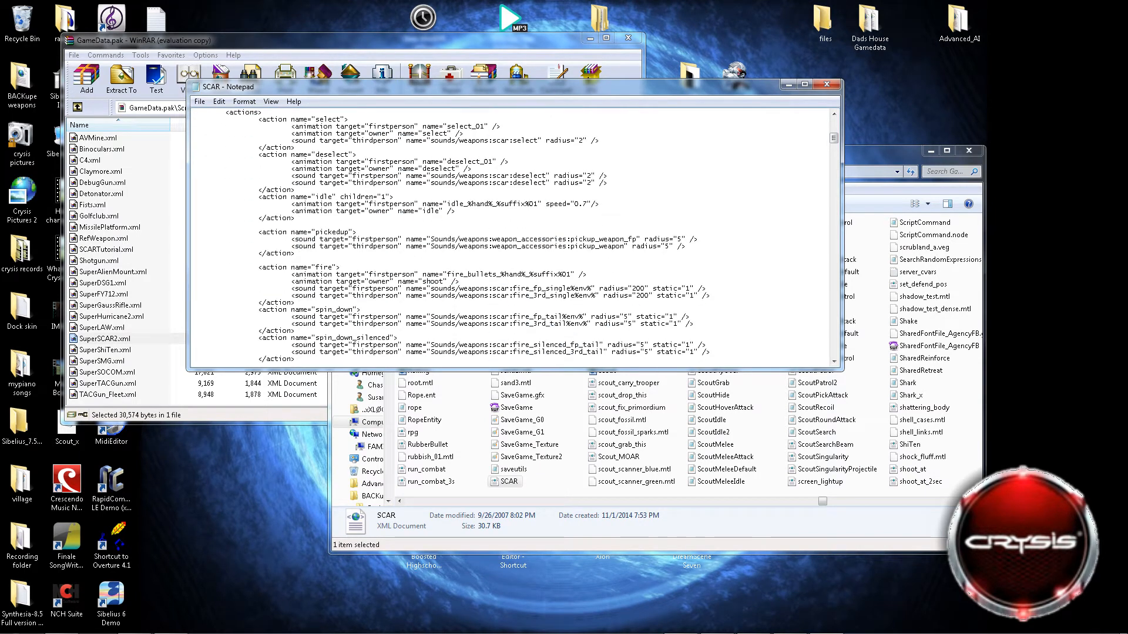
pyautogui.scroll(18, 509, 237)
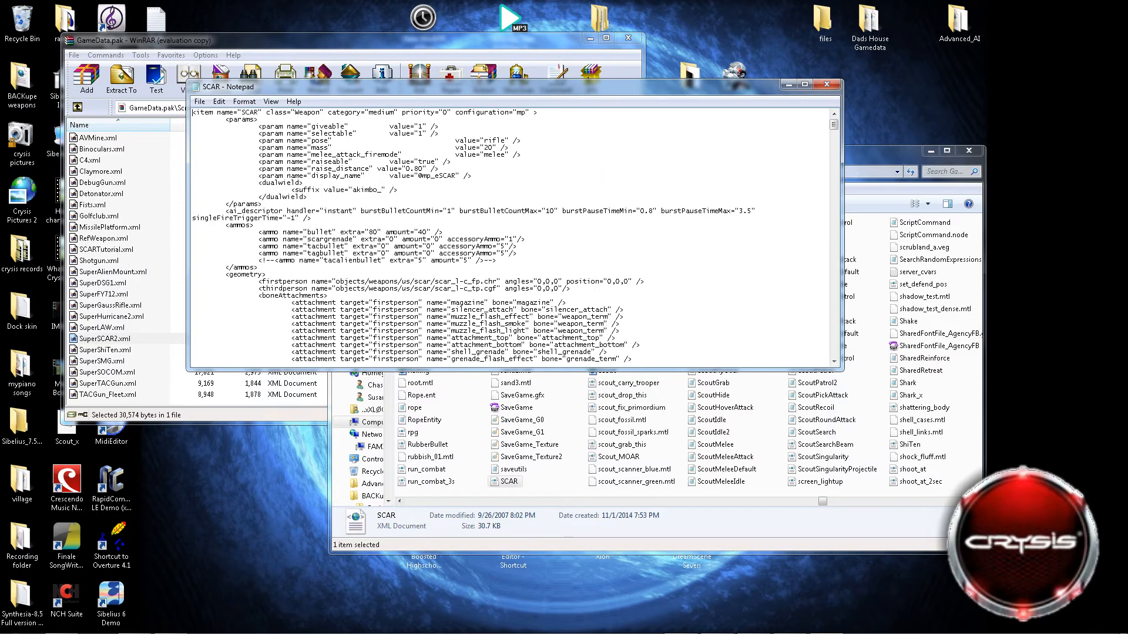
pyautogui.scroll(-17, 510, 237)
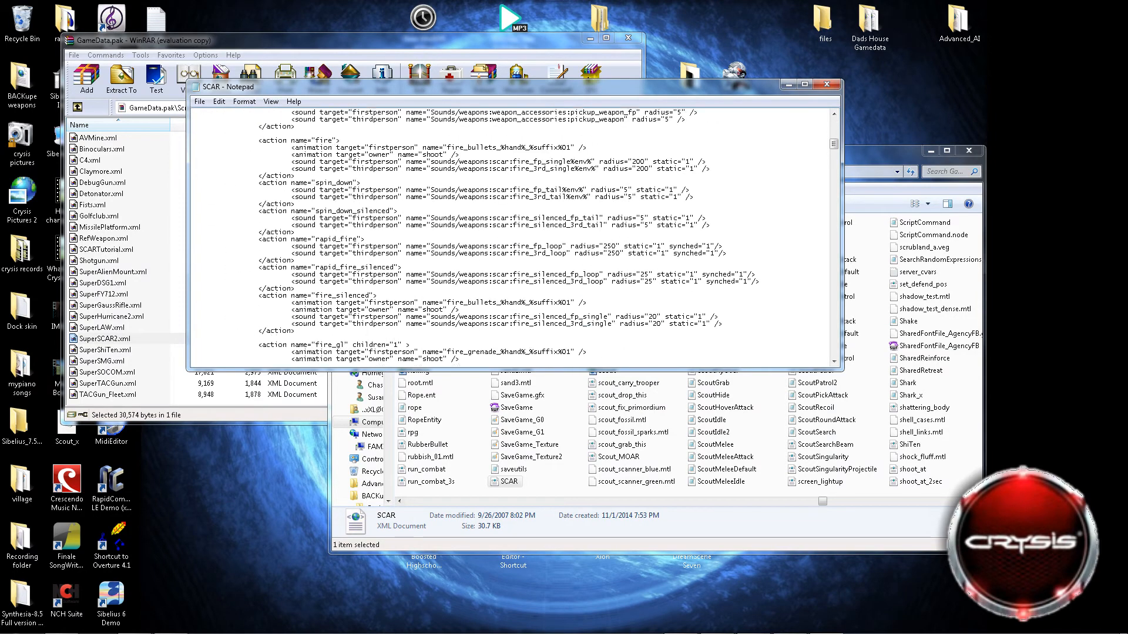
pyautogui.scroll(-13, 510, 238)
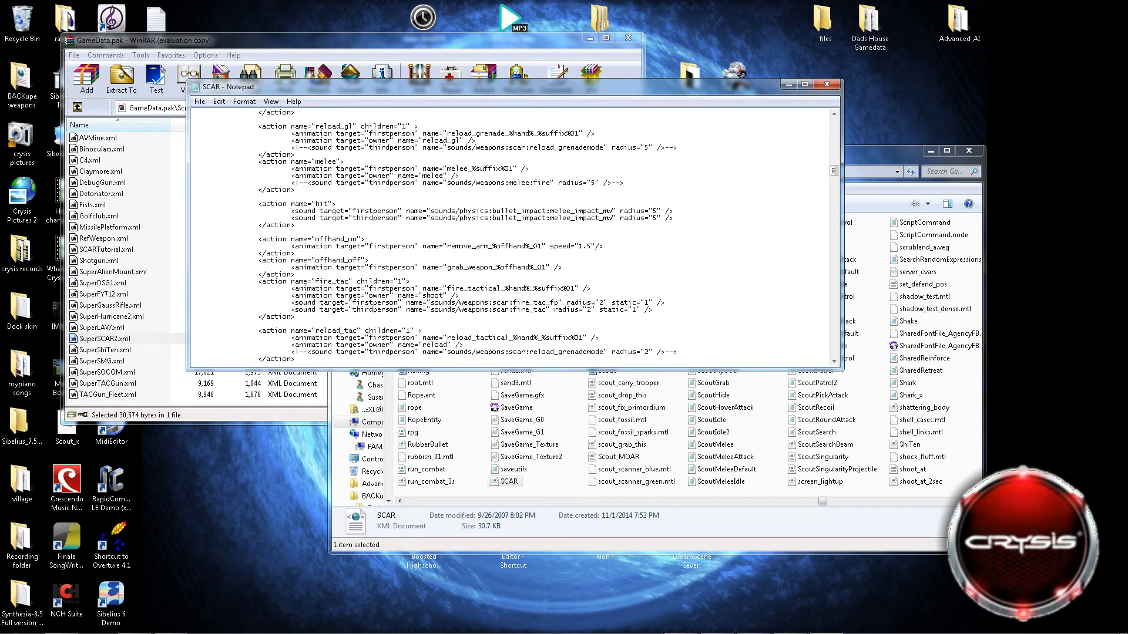
pyautogui.scroll(-15, 510, 237)
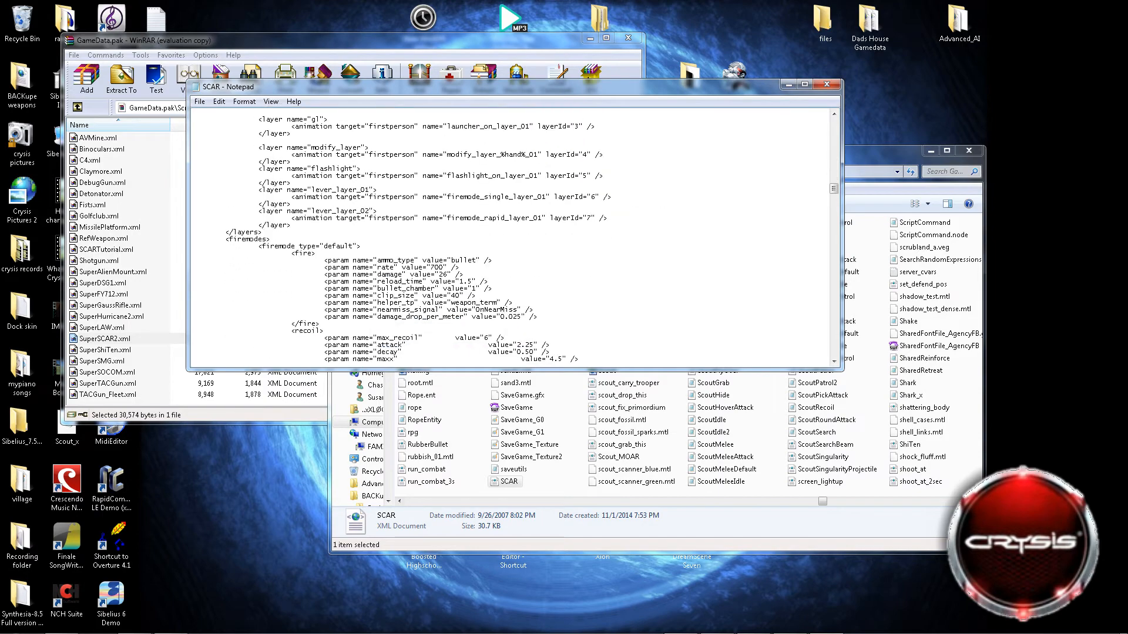
pyautogui.scroll(-15, 509, 237)
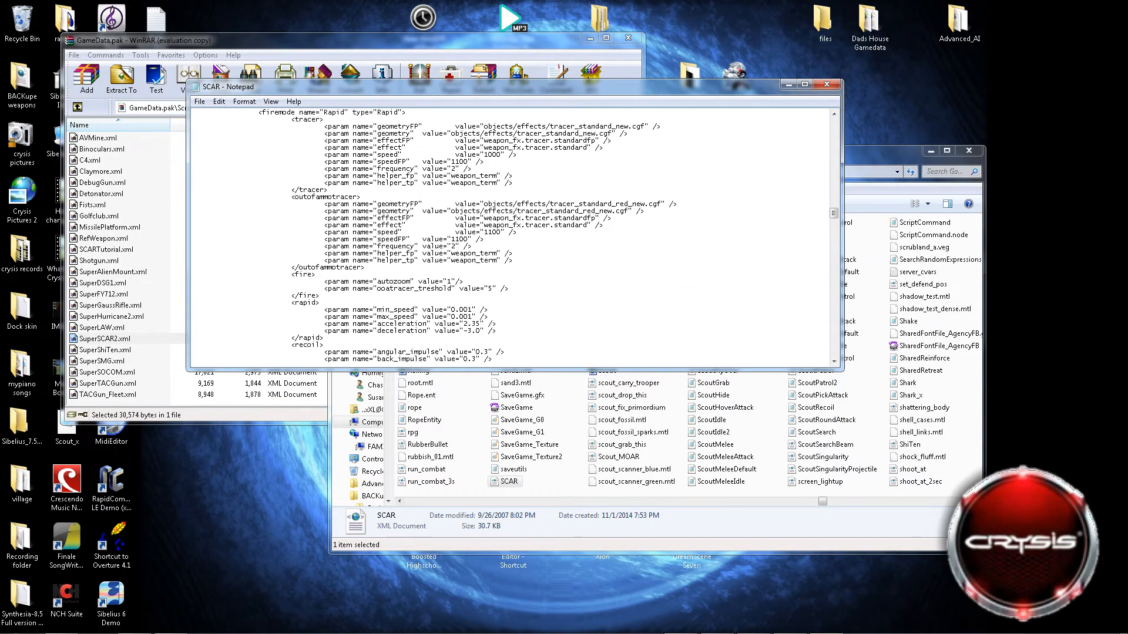
pyautogui.scroll(-15, 510, 237)
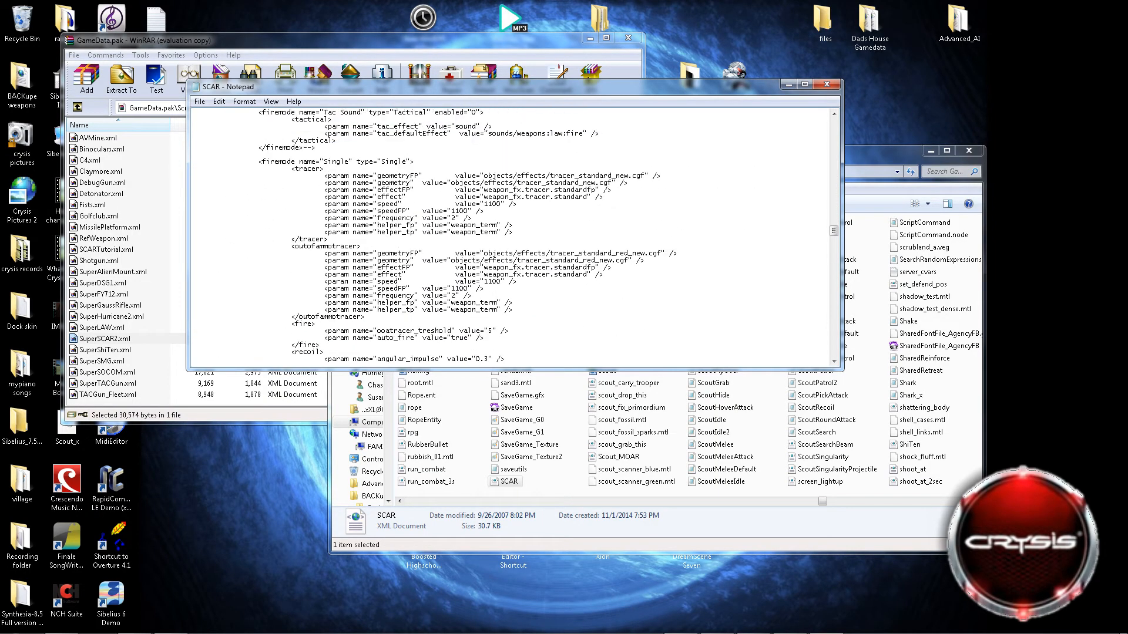
pyautogui.scroll(-15, 509, 237)
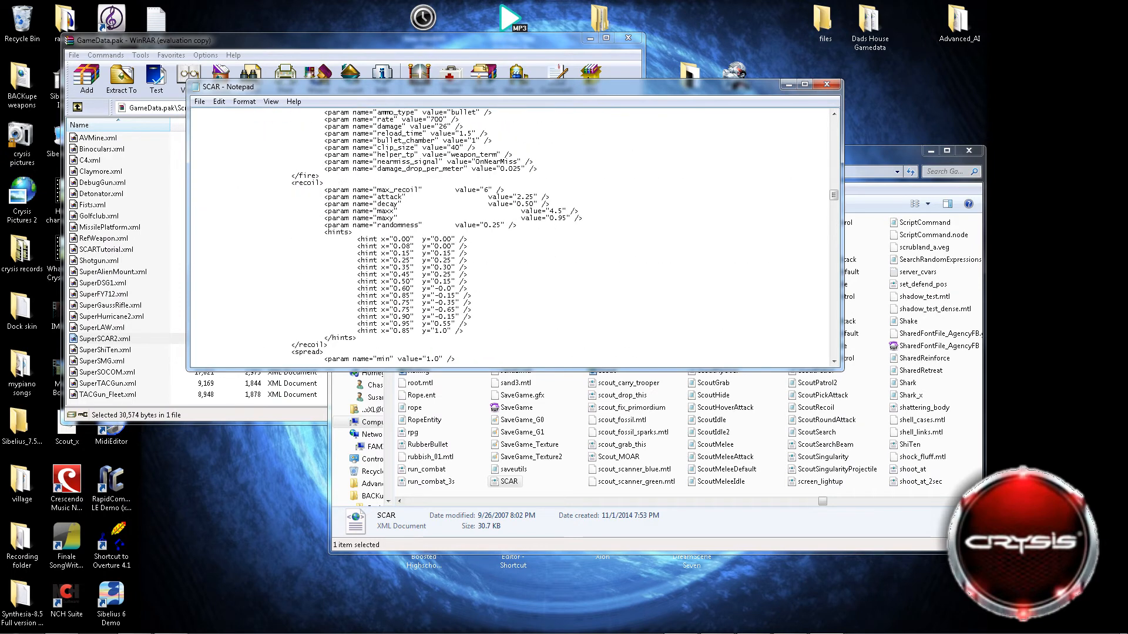
pyautogui.scroll(15, 510, 238)
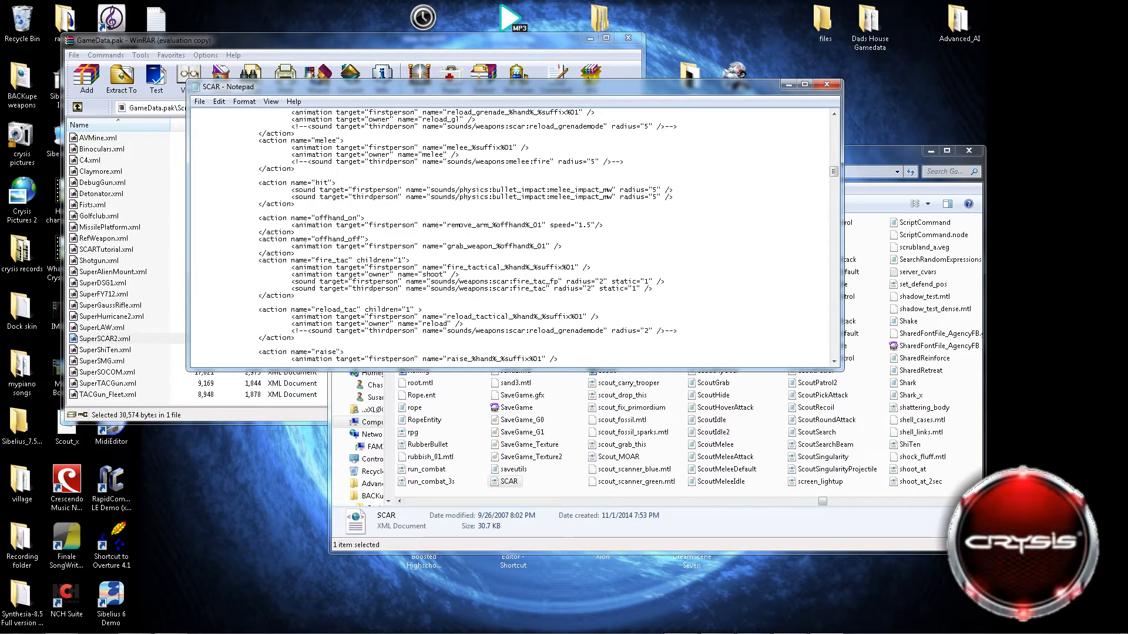
pyautogui.scroll(-15, 510, 238)
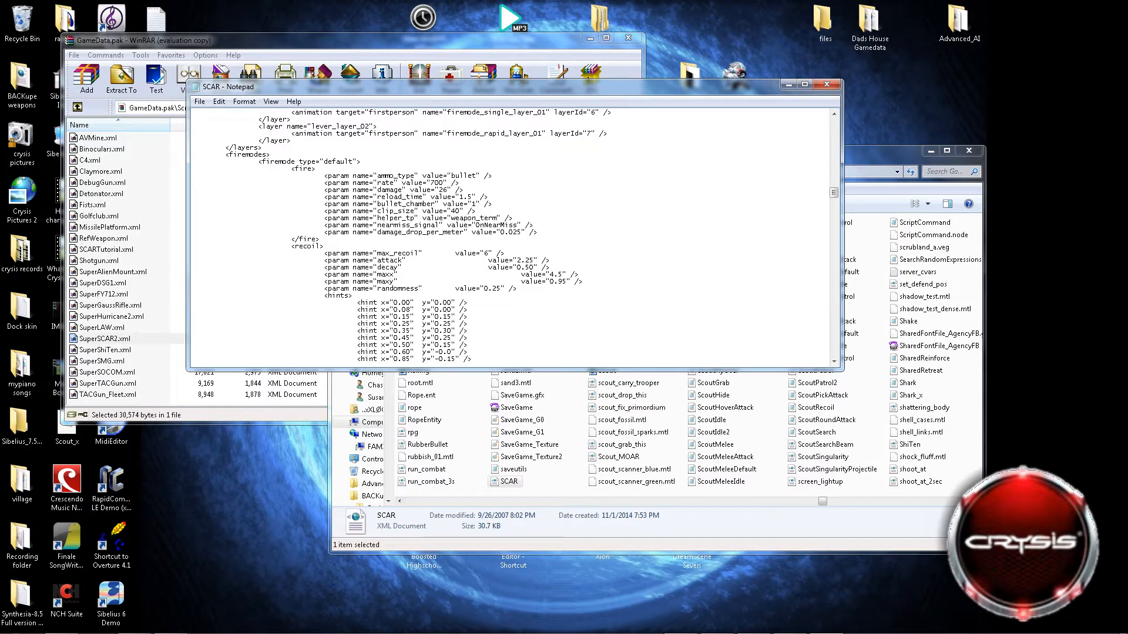
pyautogui.scroll(1, 510, 237)
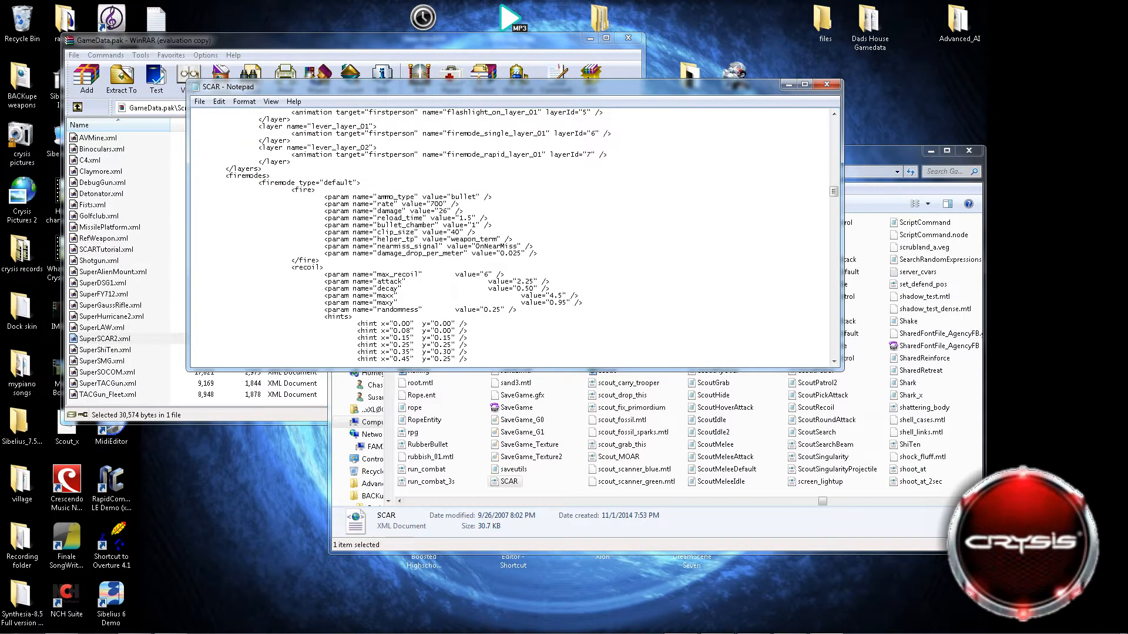
# Highlight the firemodes section through the opening zoommodes tag, clear the selection, and examine the GrenadeLauncher firemode's fire parameters.
pyautogui.moveTo(226, 177); pyautogui.dragTo(274, 254)
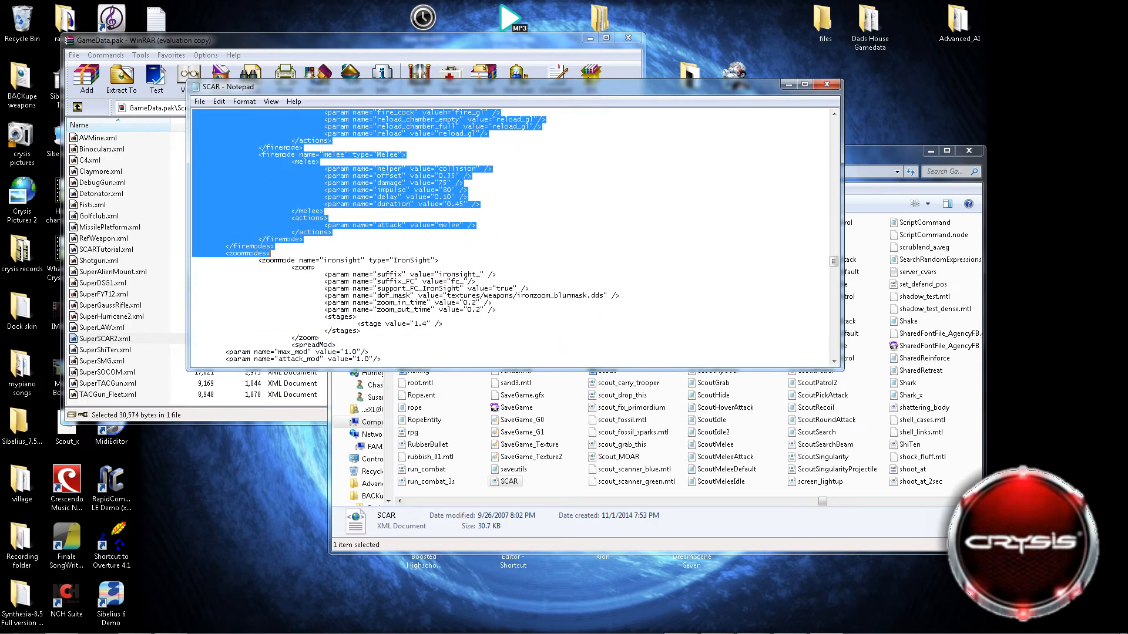
pyautogui.scroll(6, 273, 254)
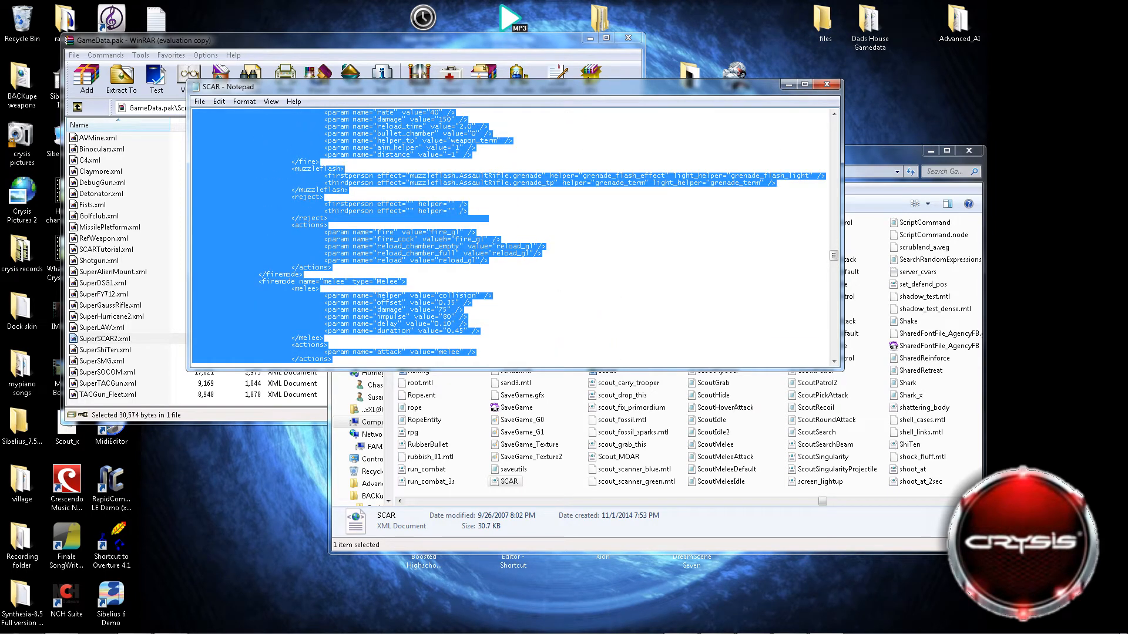
pyautogui.click(320, 288)
pyautogui.scroll(2, 320, 288)
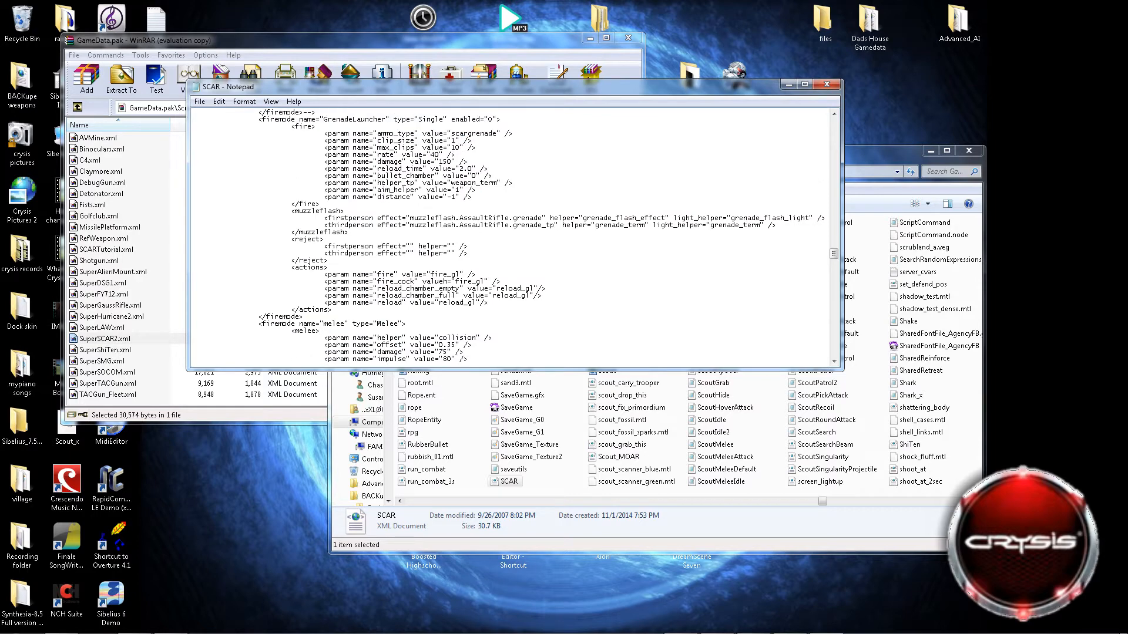
pyautogui.scroll(2, 321, 289)
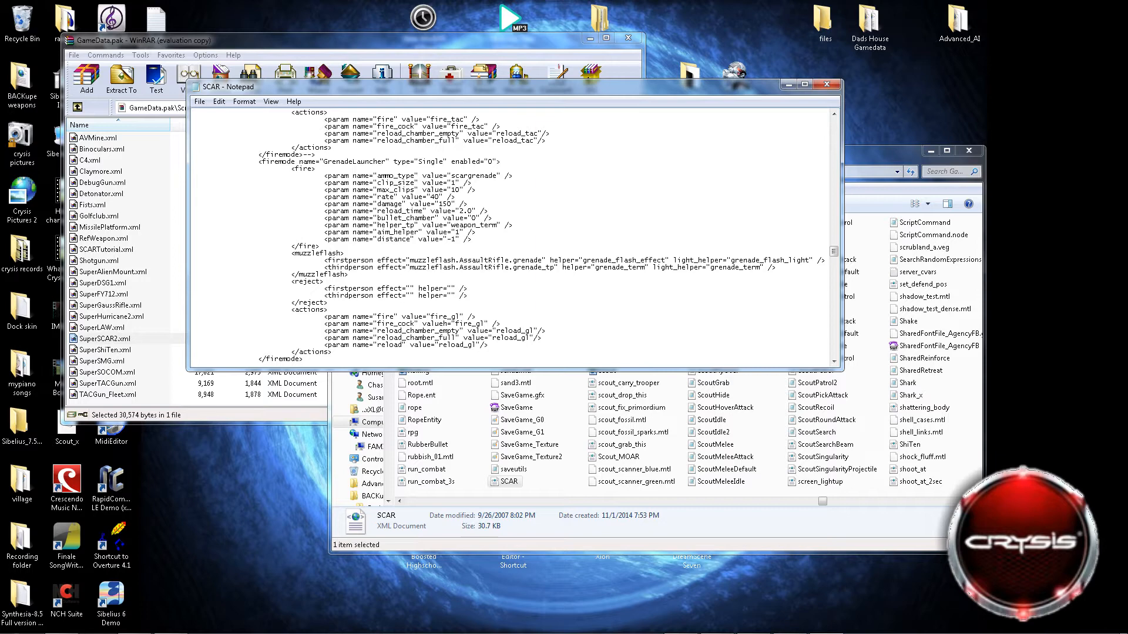
pyautogui.scroll(3, 511, 235)
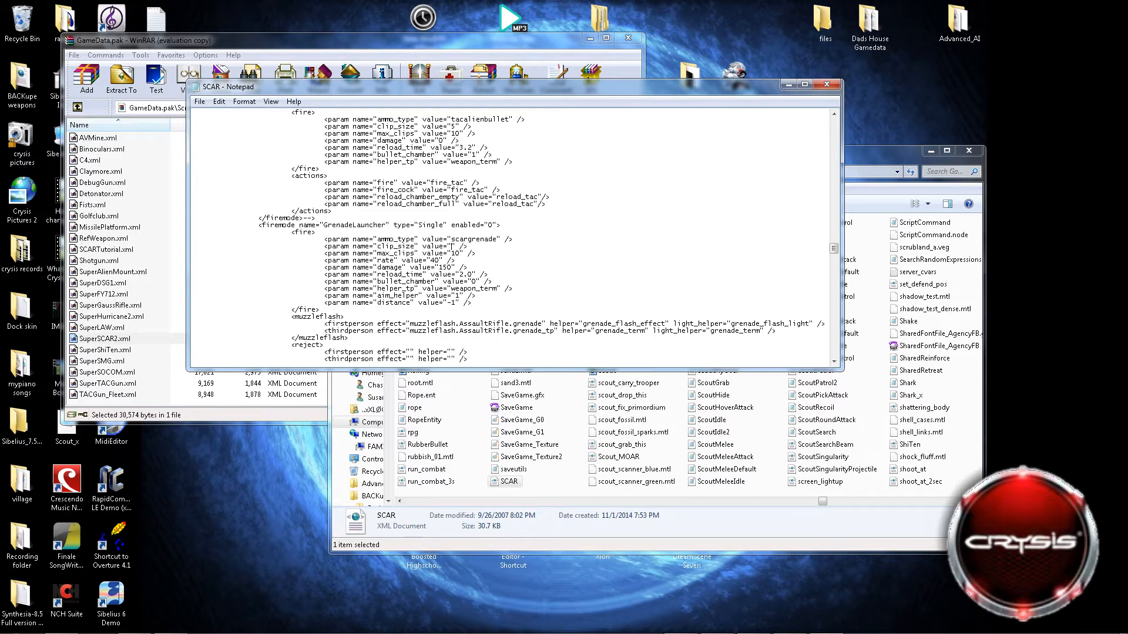
# Set the GrenadeLauncher firemode's clip_size to -1 and its rate to 100000\ in the SCAR file.
pyautogui.write('-')
pyautogui.press('BackSpace')
pyautogui.write('10')
pyautogui.write('000')
pyautogui.scroll(-2, 511, 235)
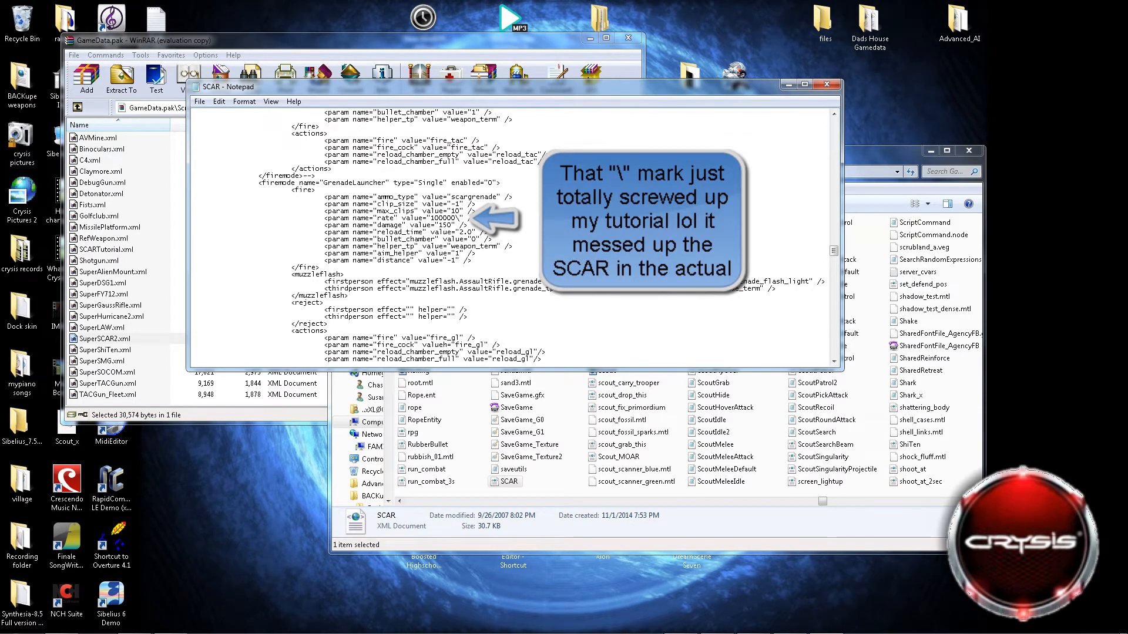
# Enable the single-type Tac Sleep firemode by setting its enabled value to 1.
pyautogui.scroll(-6, 511, 235)
pyautogui.scroll(10, 511, 235)
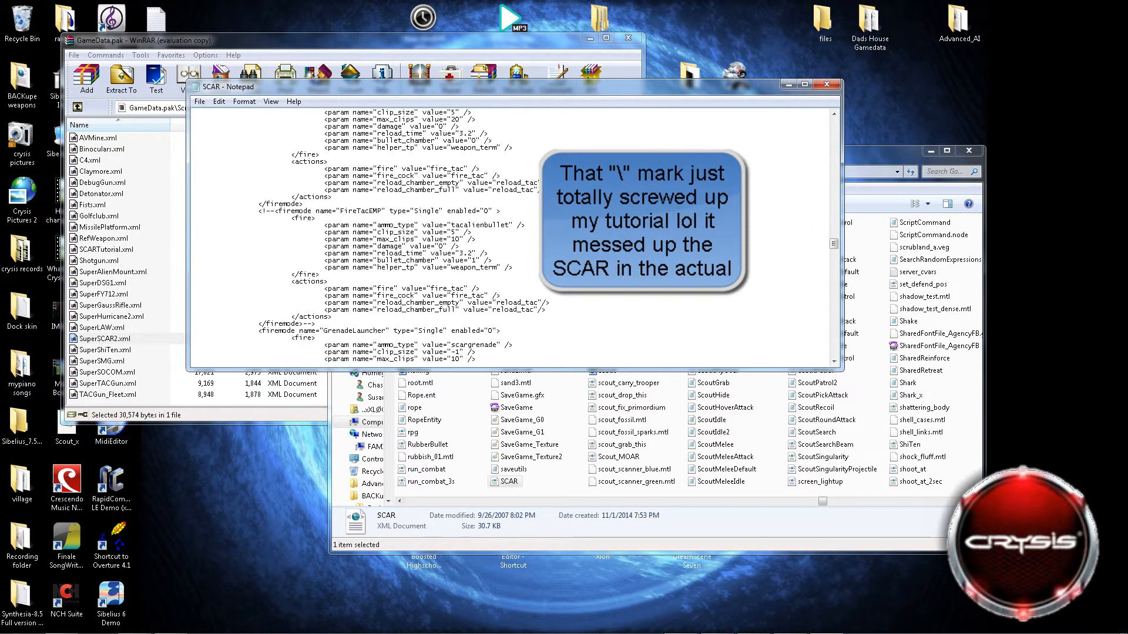
pyautogui.scroll(-2, 511, 235)
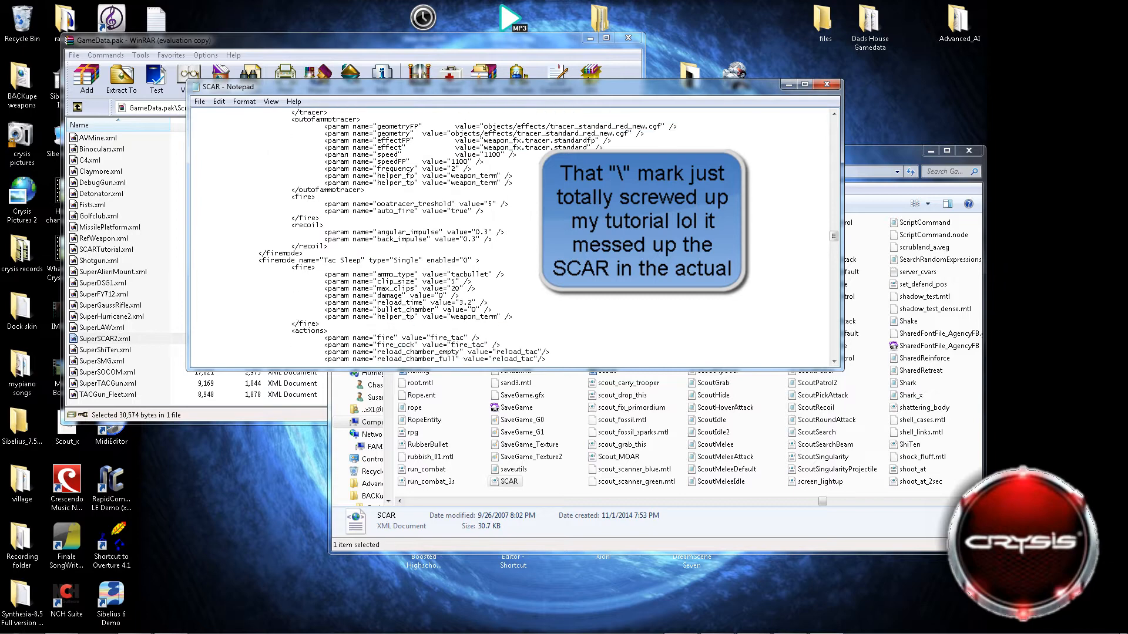
pyautogui.scroll(-2, 511, 235)
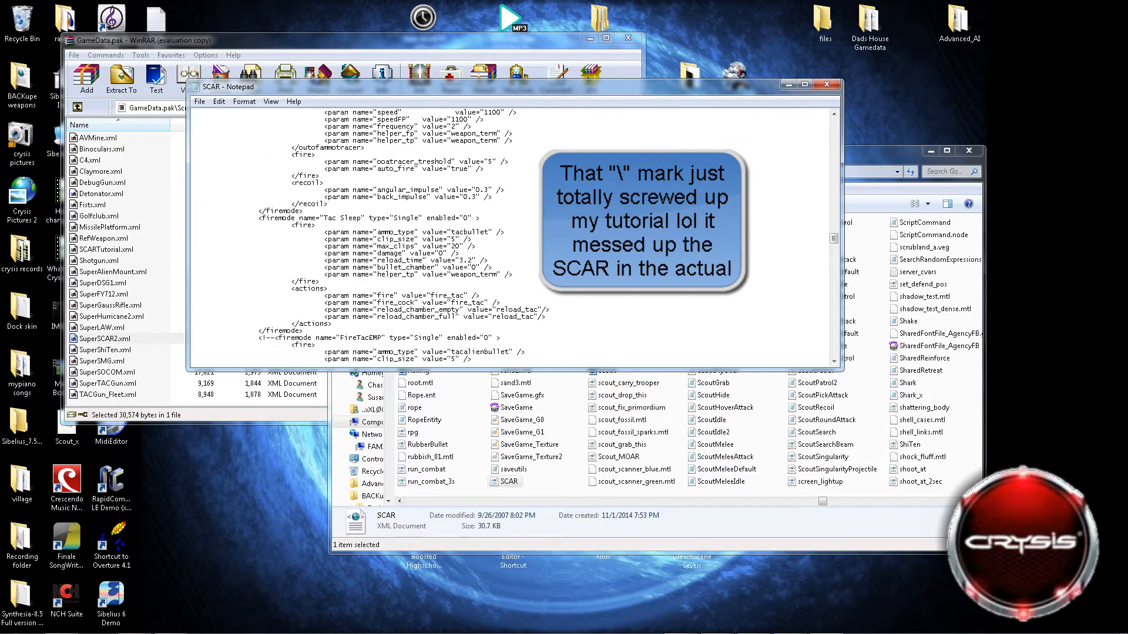
pyautogui.scroll(1, 511, 235)
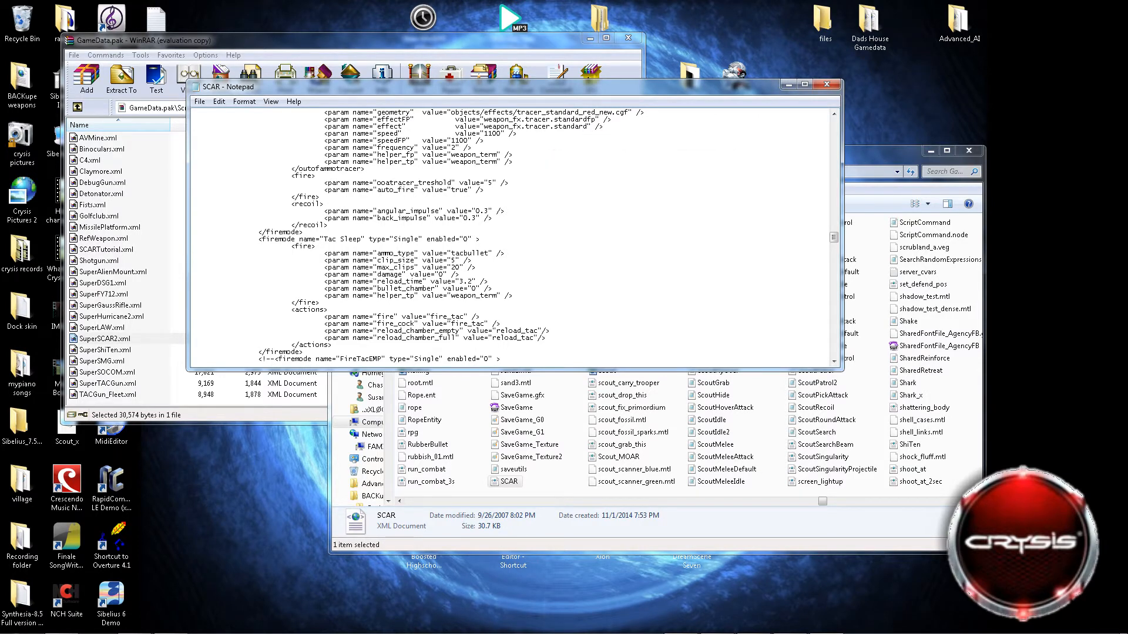
pyautogui.scroll(-1, 511, 235)
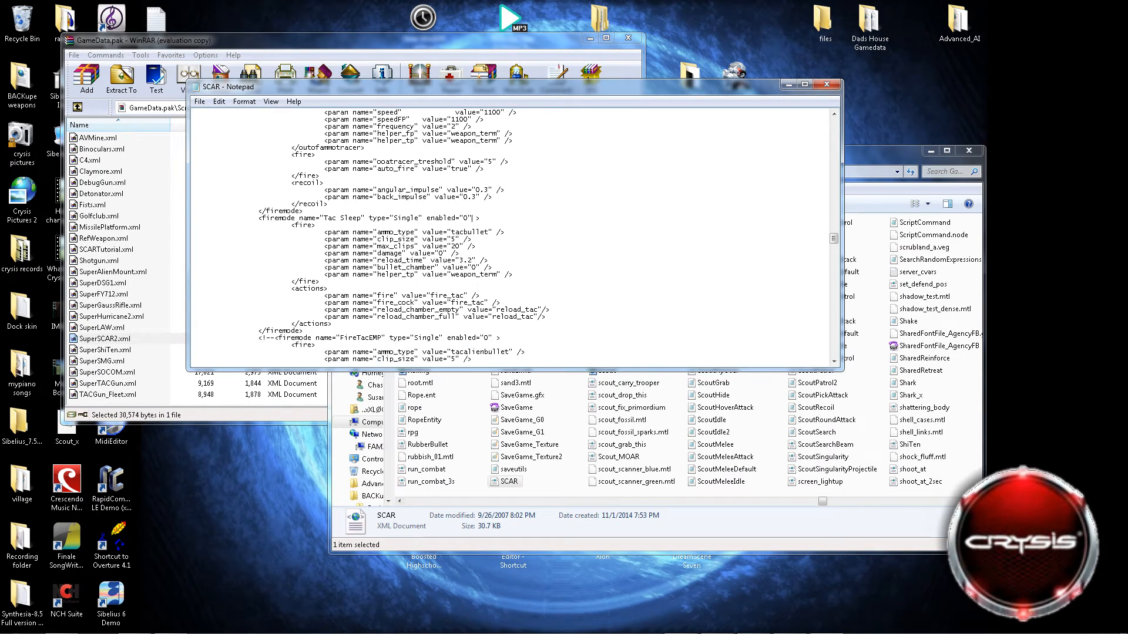
pyautogui.click(466, 218)
pyautogui.press('BackSpace')
# Enable the GrenadeLauncher firemode by setting its enabled value to 1.
pyautogui.scroll(-11, 514, 235)
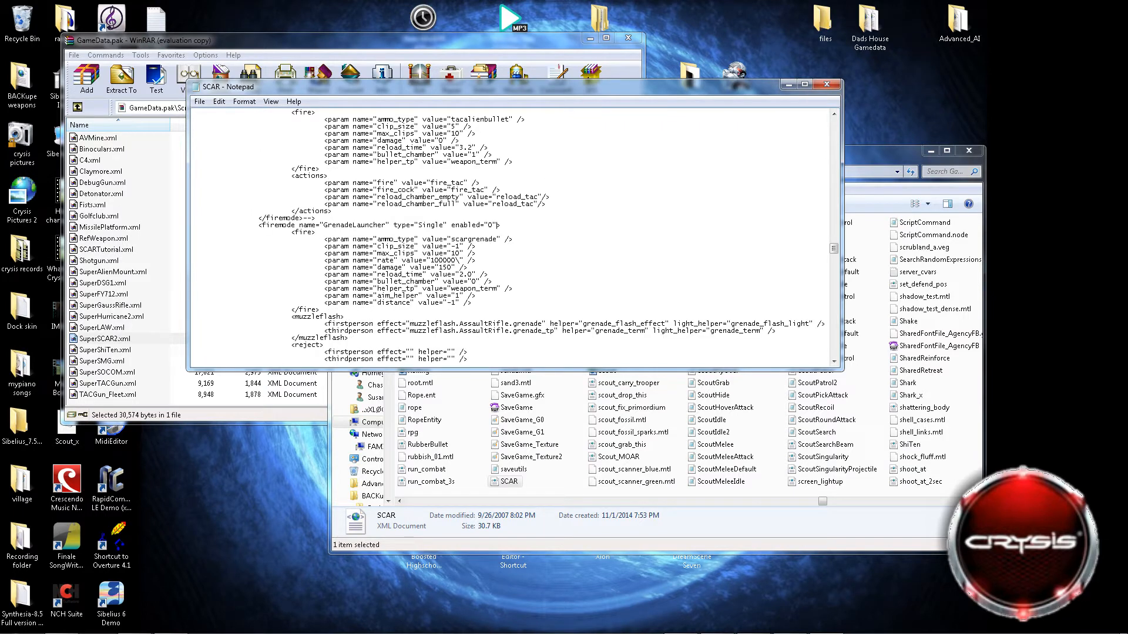
pyautogui.moveTo(493, 225); pyautogui.dragTo(494, 233)
pyautogui.click(494, 229)
# Set the clip_size of the enabled Tac Sleep firemode to -1.
pyautogui.scroll(15, 514, 235)
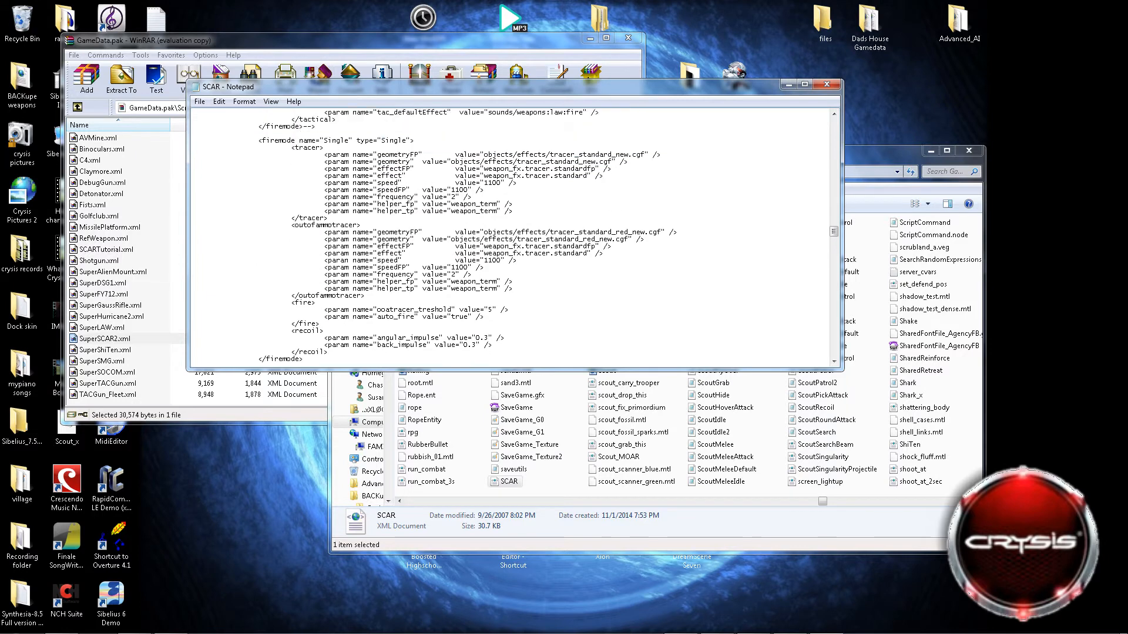
pyautogui.scroll(-11, 514, 234)
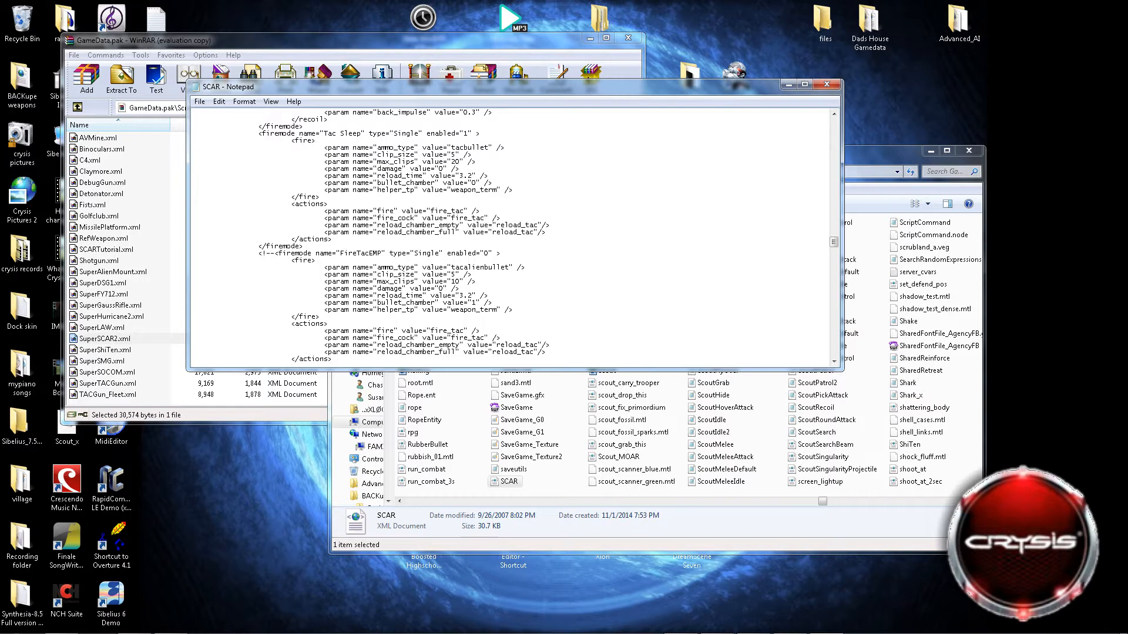
pyautogui.scroll(-7, 492, 225)
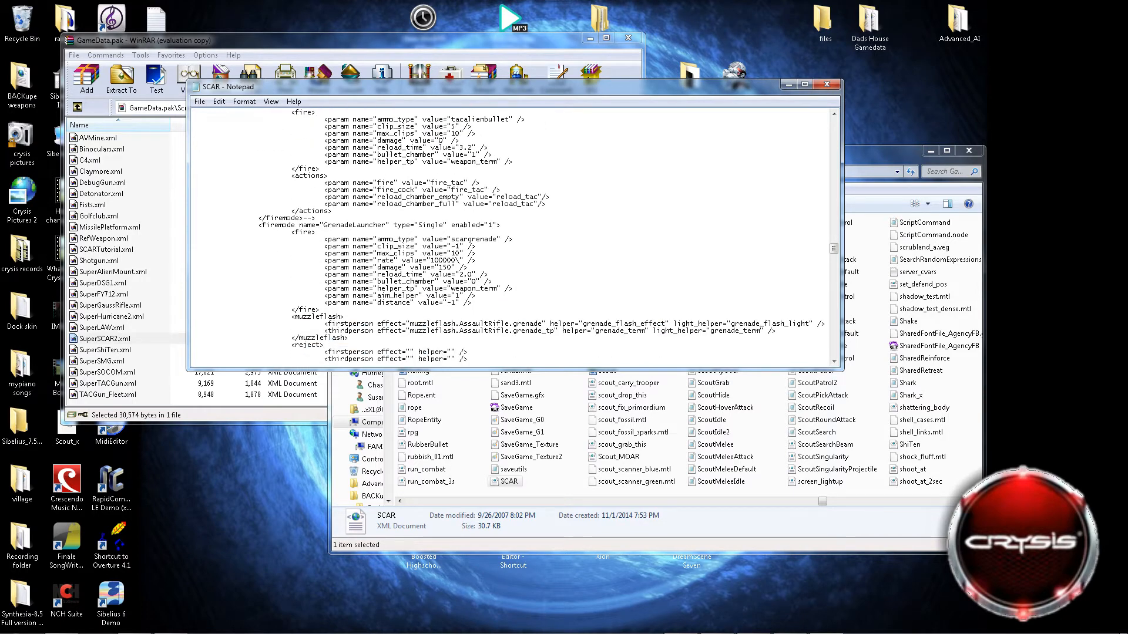
pyautogui.scroll(7, 514, 235)
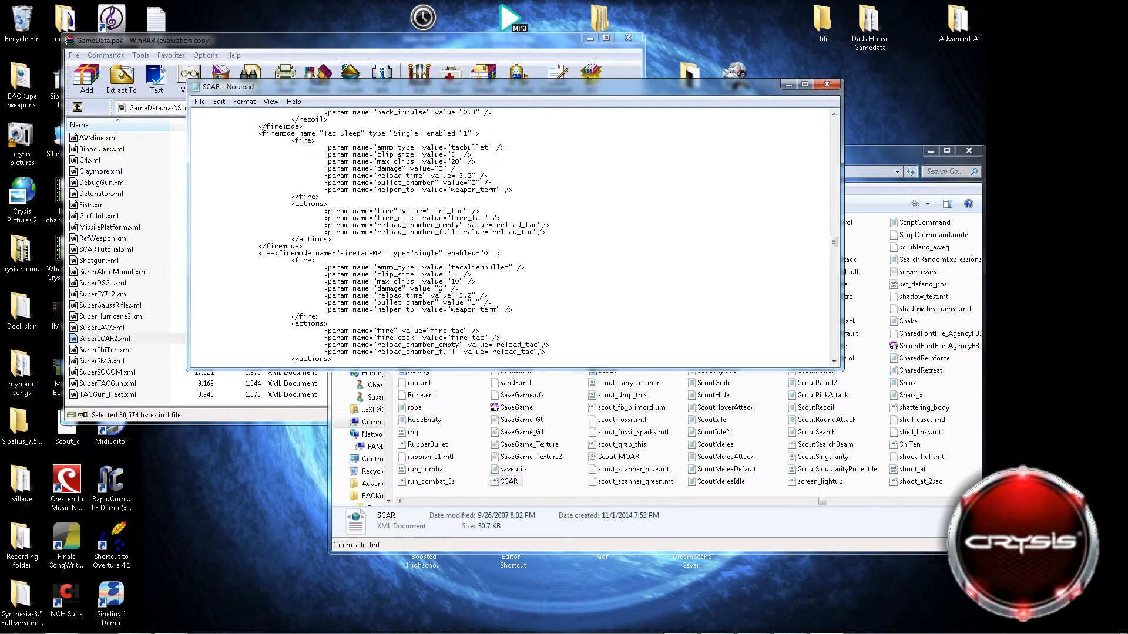
pyautogui.scroll(2, 548, 237)
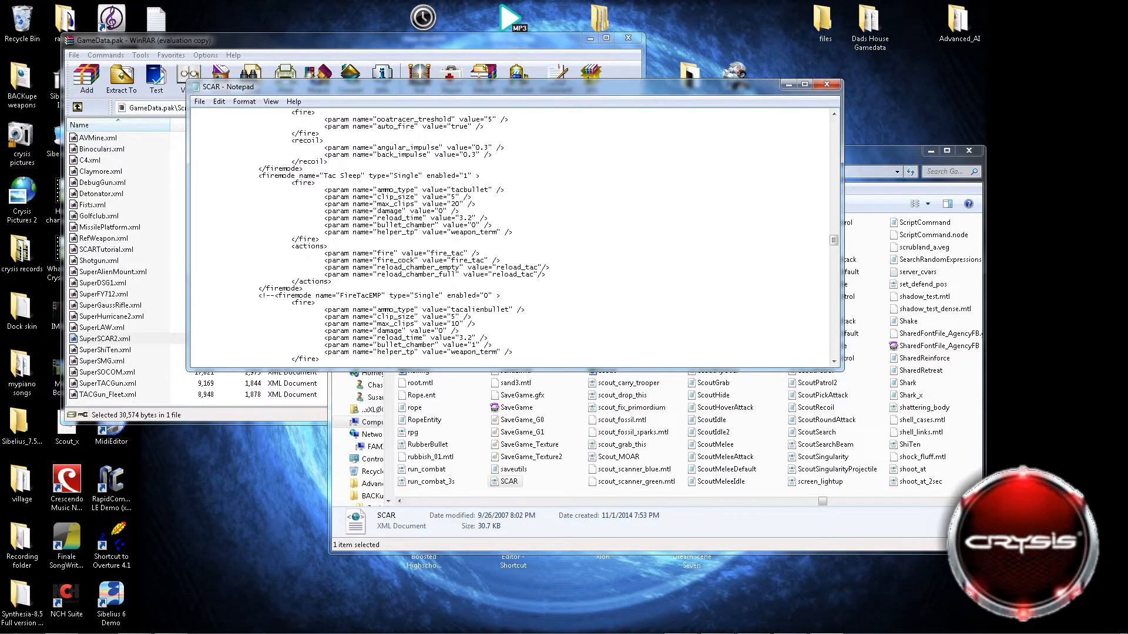
pyautogui.scroll(15, 514, 235)
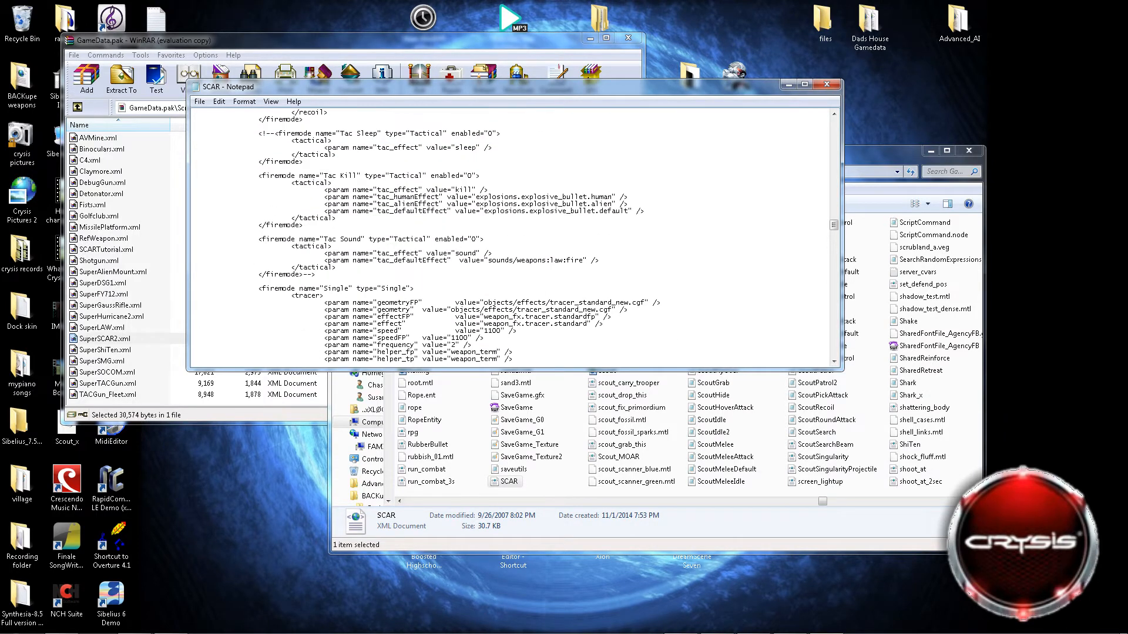
pyautogui.scroll(-8, 514, 235)
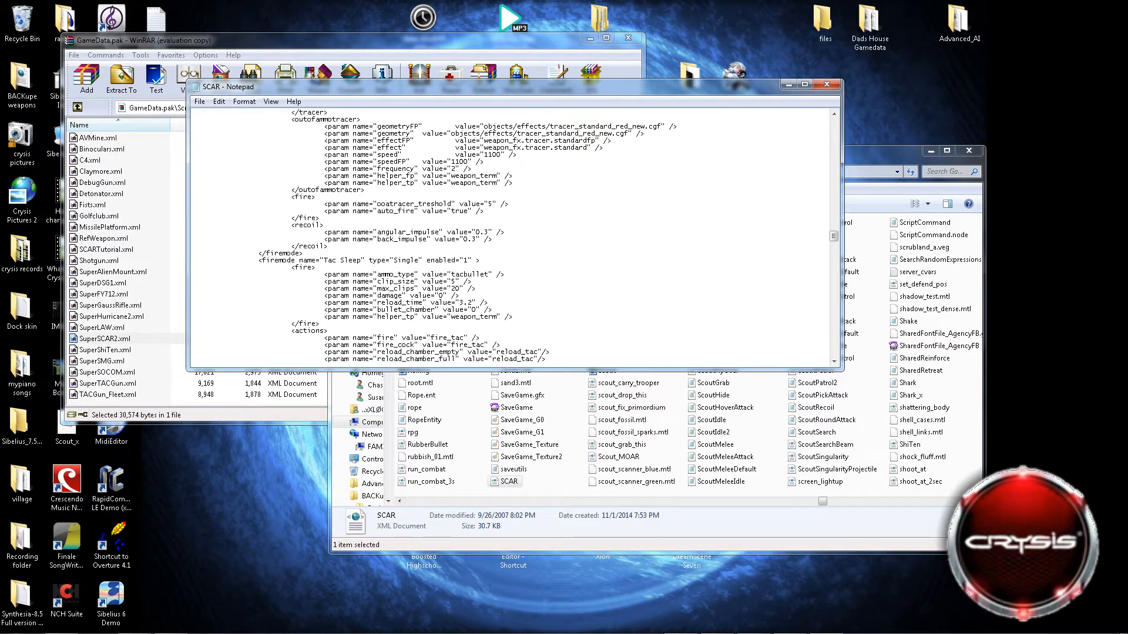
pyautogui.doubleClick(459, 281)
pyautogui.write('-1')
# Examine the fire and actions parameters of the Tac Sleep and FireTacEMP firemodes.
pyautogui.scroll(-4, 445, 211)
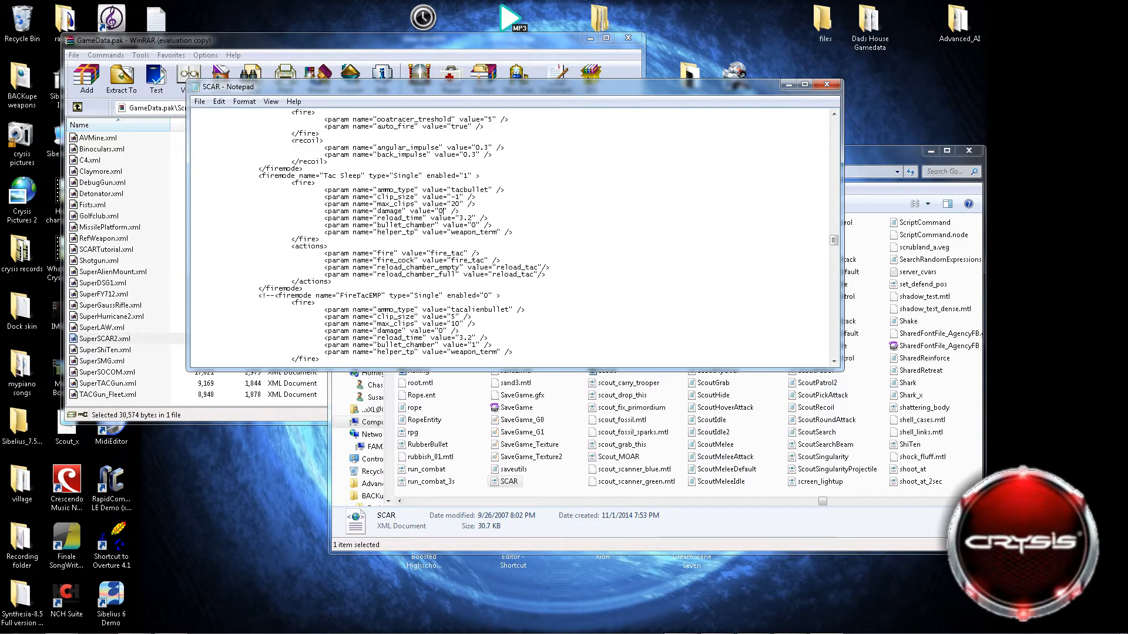
pyautogui.scroll(1, 455, 218)
pyautogui.scroll(-1, 455, 218)
pyautogui.scroll(1, 456, 218)
pyautogui.scroll(-1, 455, 218)
pyautogui.scroll(-1, 456, 218)
pyautogui.scroll(-4, 456, 218)
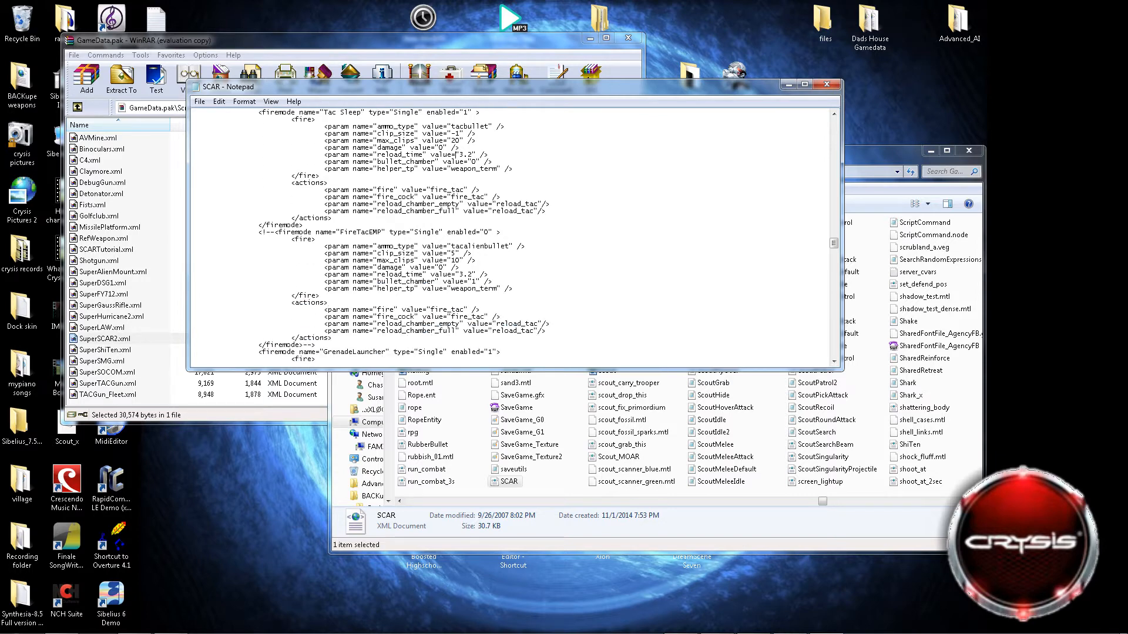
pyautogui.scroll(7, 456, 218)
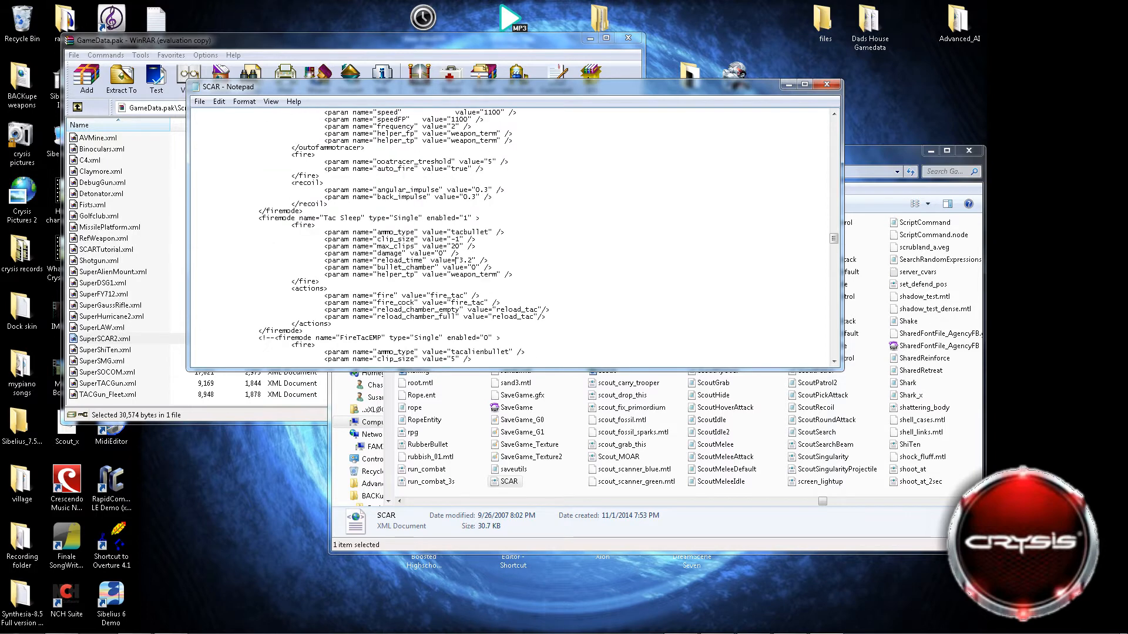
# Review the commented tactical firemodes and the Rapid firemode, and highlight the geometryFP line in its outofammotracer section.
pyautogui.scroll(2, 455, 259)
pyautogui.scroll(-2, 456, 259)
pyautogui.scroll(15, 456, 235)
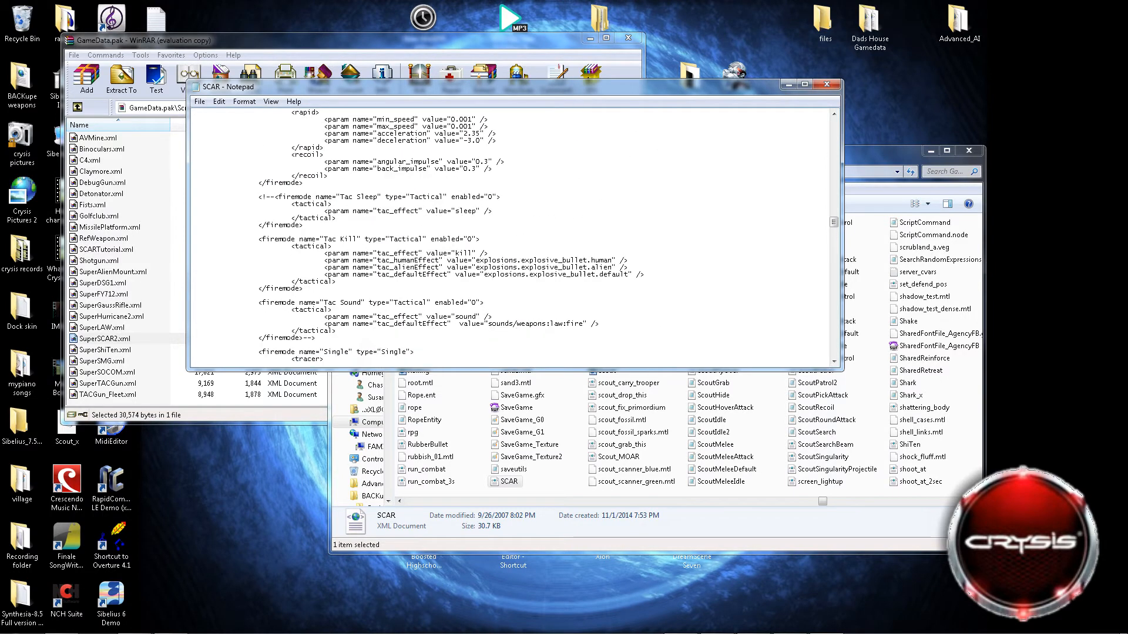
pyautogui.scroll(10, 514, 235)
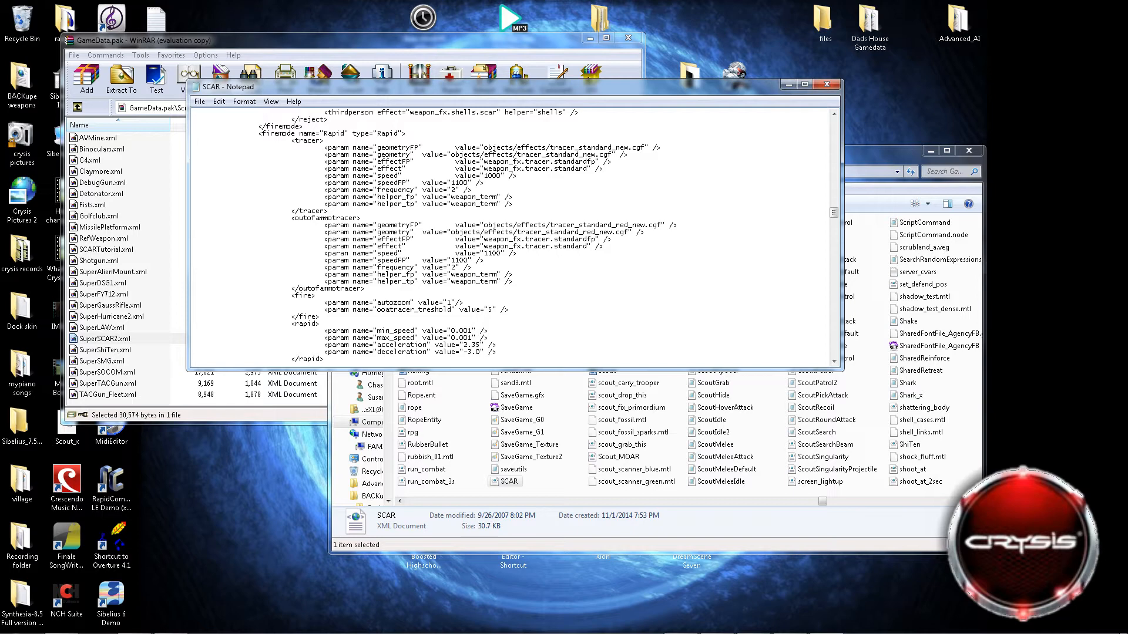
pyautogui.scroll(-3, 514, 235)
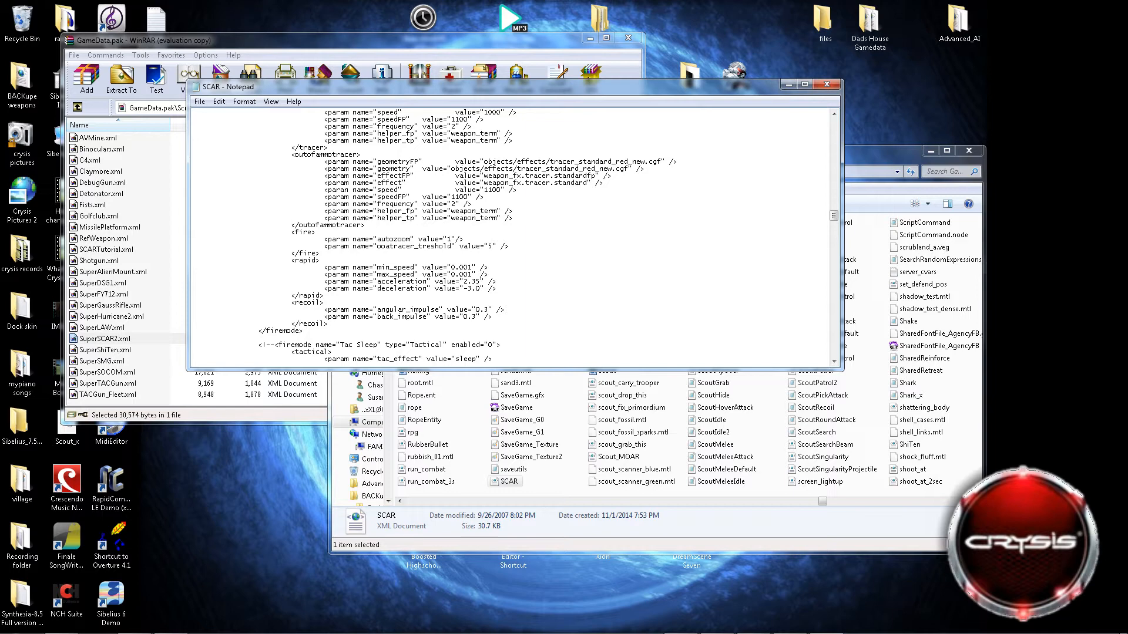
pyautogui.moveTo(666, 161); pyautogui.dragTo(362, 155)
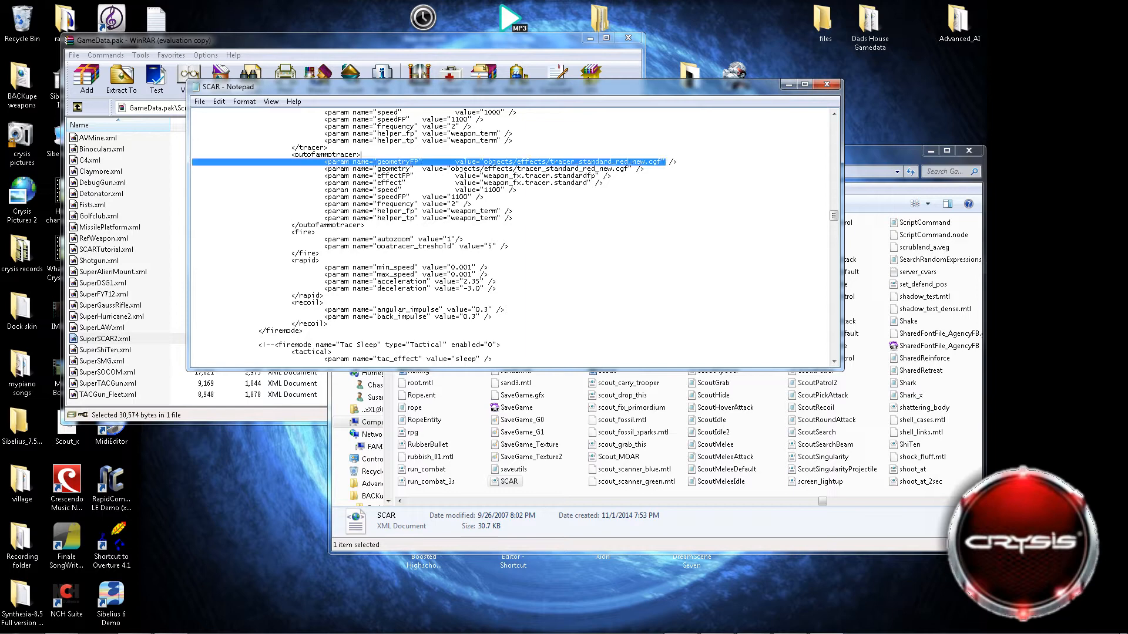
pyautogui.click(594, 161)
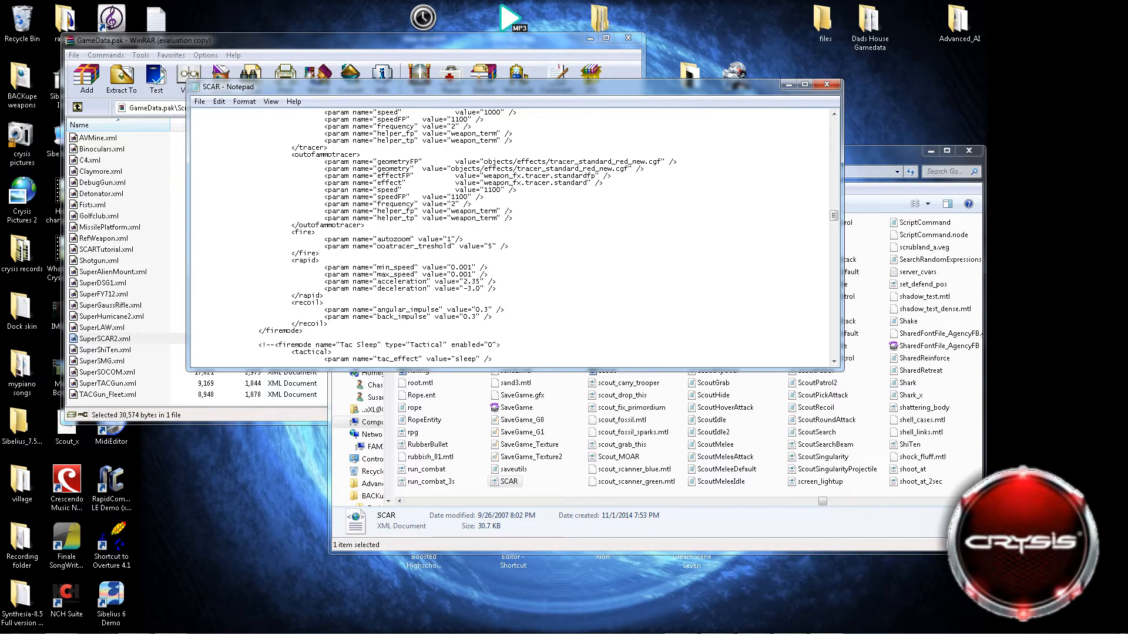
pyautogui.scroll(-2, 468, 225)
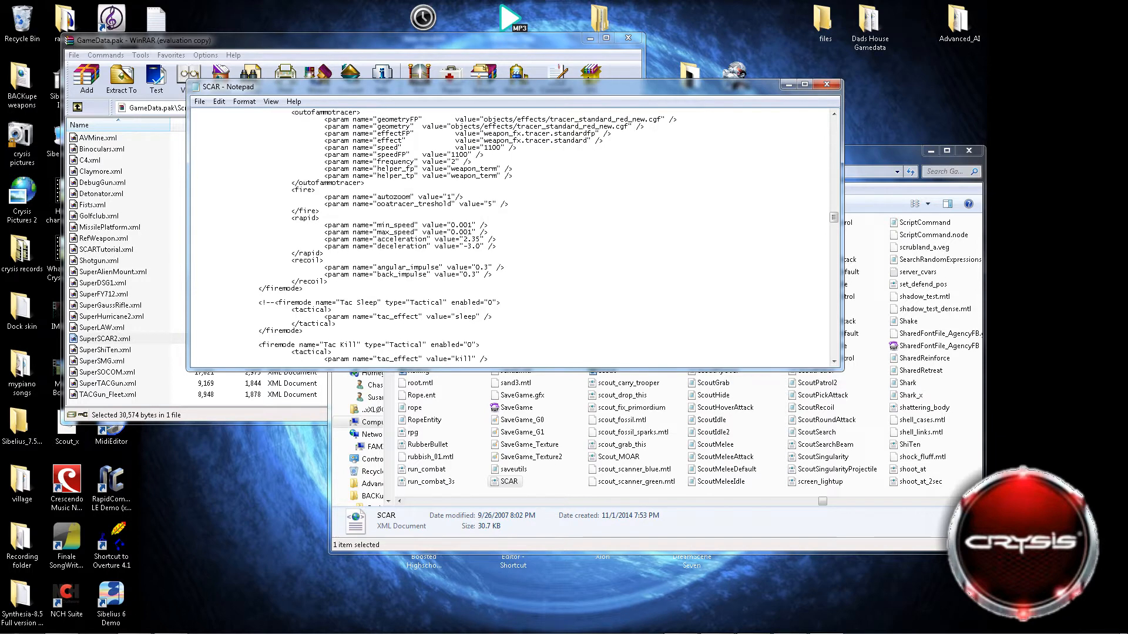
pyautogui.write('0000000')
pyautogui.press('BackSpace')
pyautogui.press('BackSpace')
pyautogui.press('BackSpace')
pyautogui.press('BackSpace')
pyautogui.press('BackSpace')
pyautogui.press('BackSpace')
pyautogui.press('BackSpace')
pyautogui.scroll(-1, 511, 235)
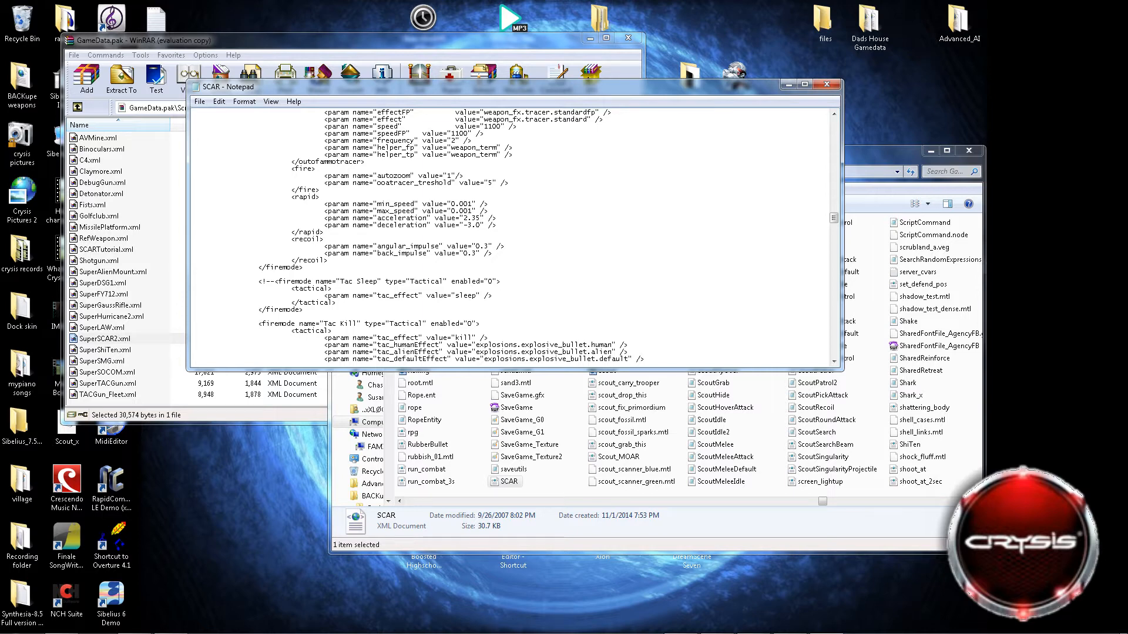
# Copy the Rapid firemode's outofammotracer path objects/effects/tracer_standard_red_new.cgf over the geometryFP value in its tracer section.
pyautogui.scroll(6, 511, 235)
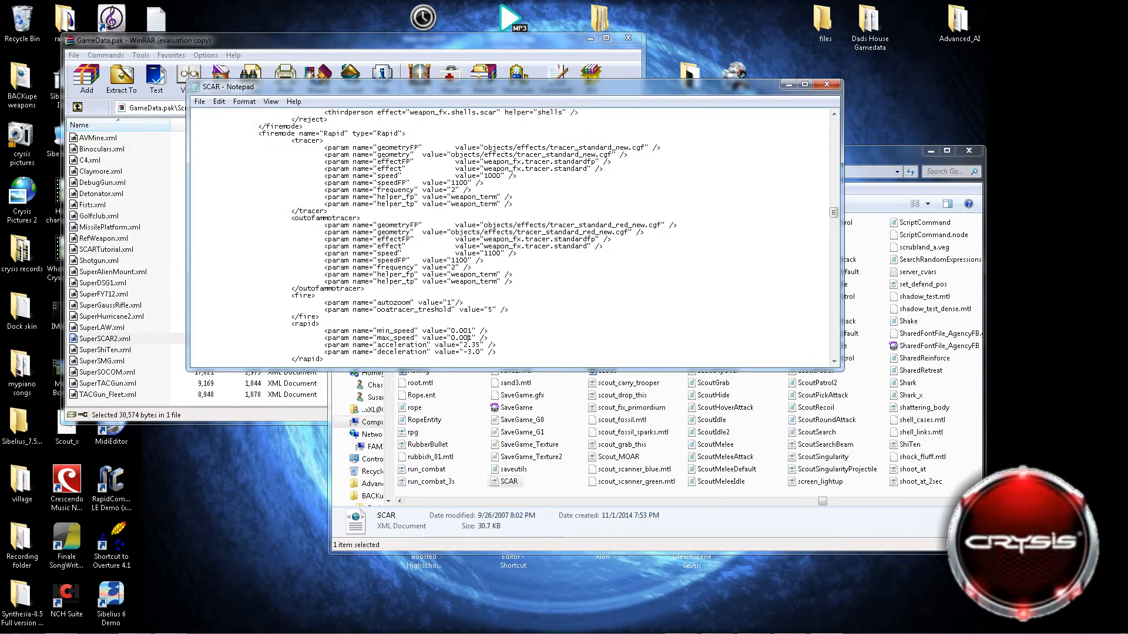
pyautogui.scroll(4, 511, 235)
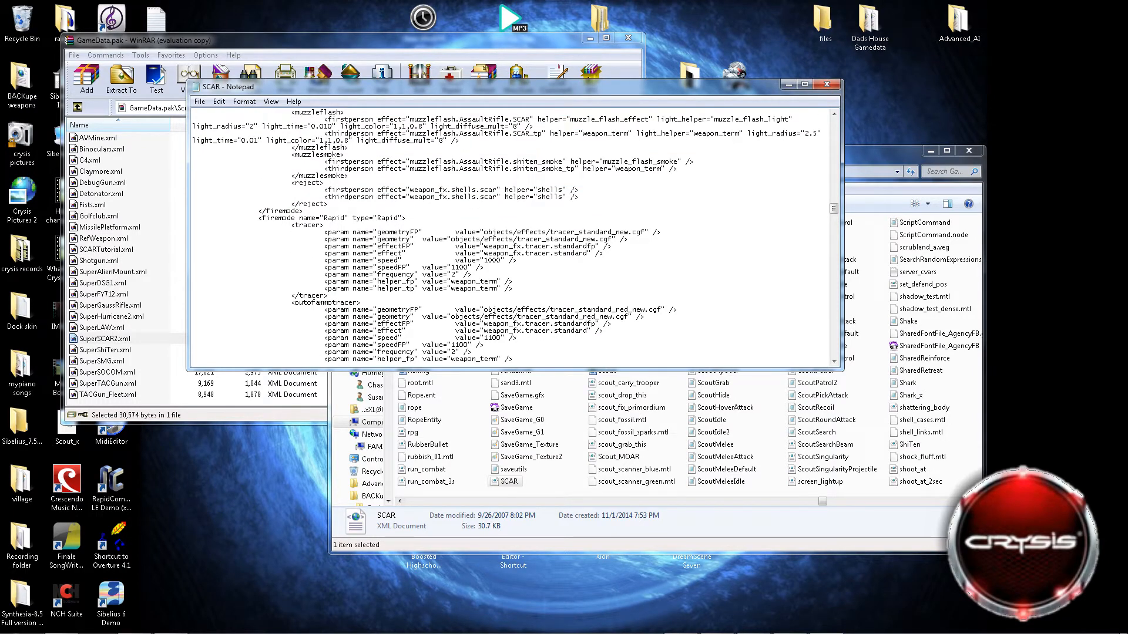
pyautogui.doubleClick(308, 226)
pyautogui.click(337, 218)
pyautogui.moveTo(663, 310); pyautogui.dragTo(488, 310)
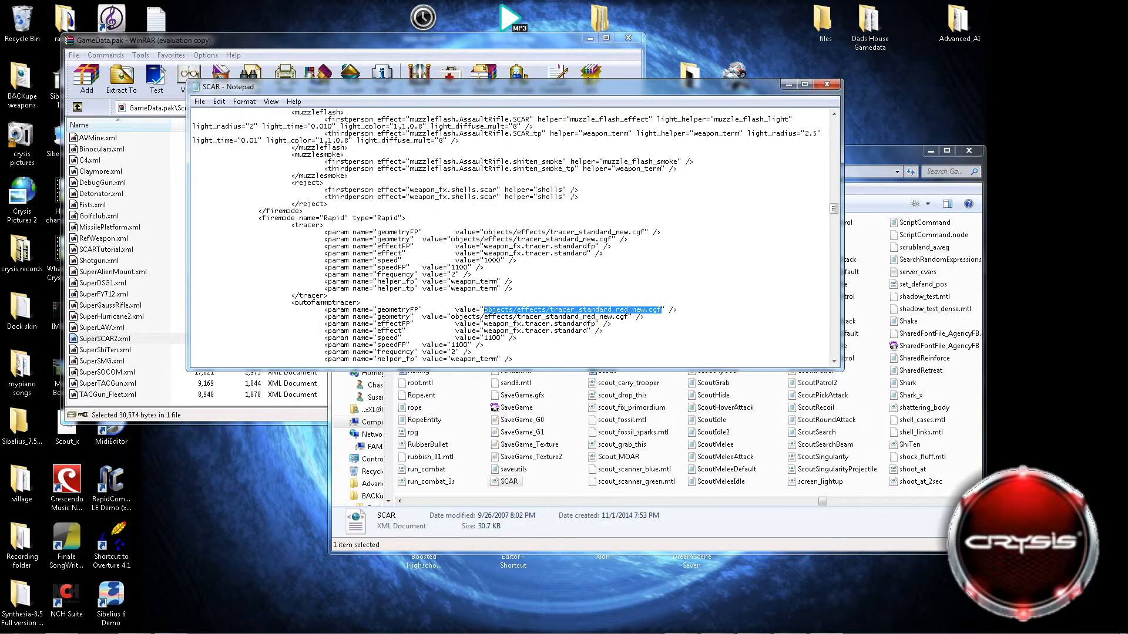
pyautogui.moveTo(645, 232); pyautogui.dragTo(488, 232)
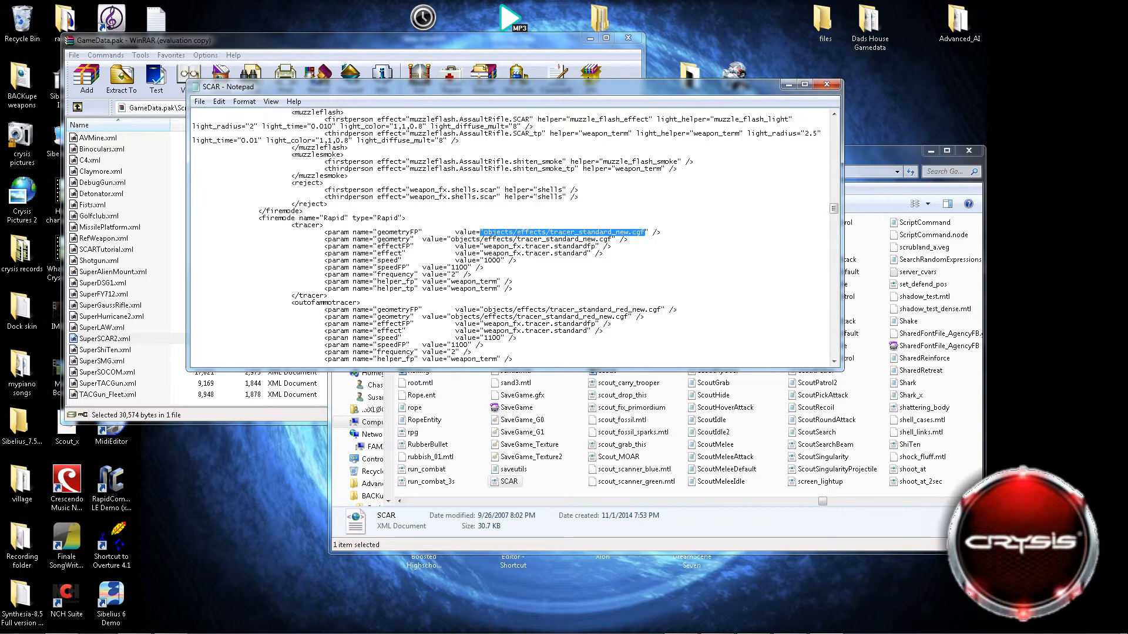
pyautogui.click(485, 239)
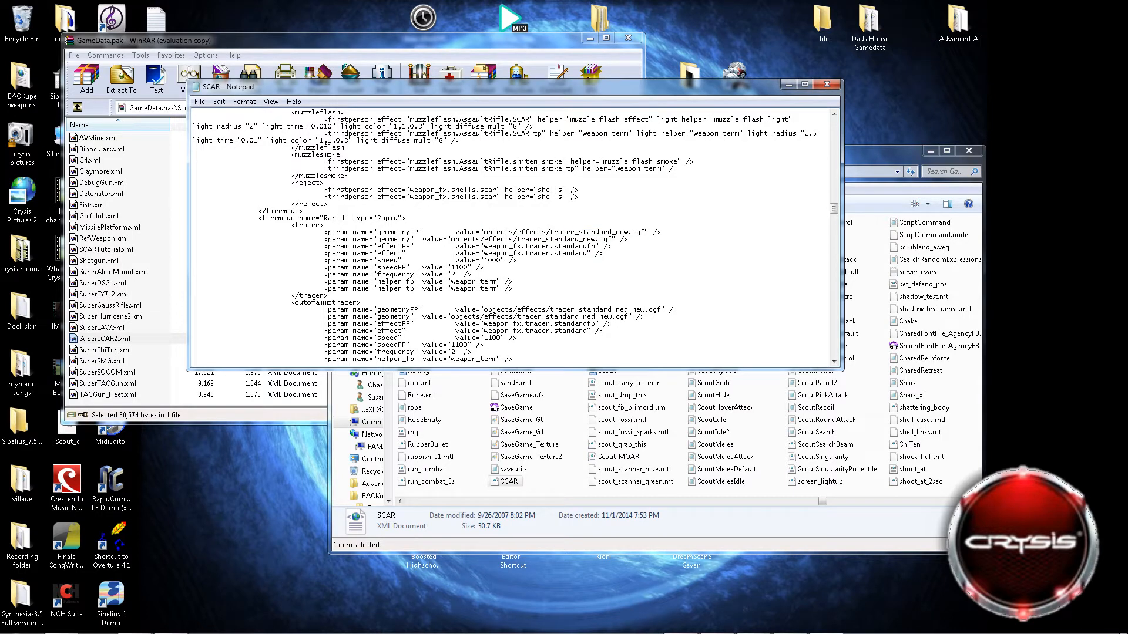
pyautogui.moveTo(483, 232); pyautogui.dragTo(648, 233)
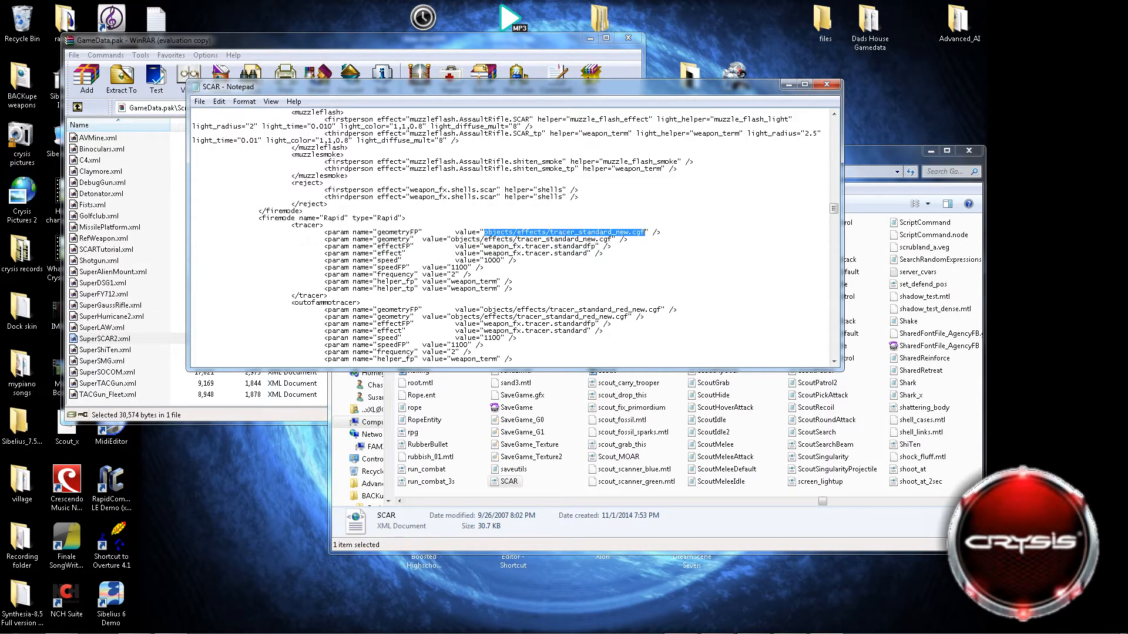
pyautogui.write('objects/effects/tracer_standard_red_new.cgf')
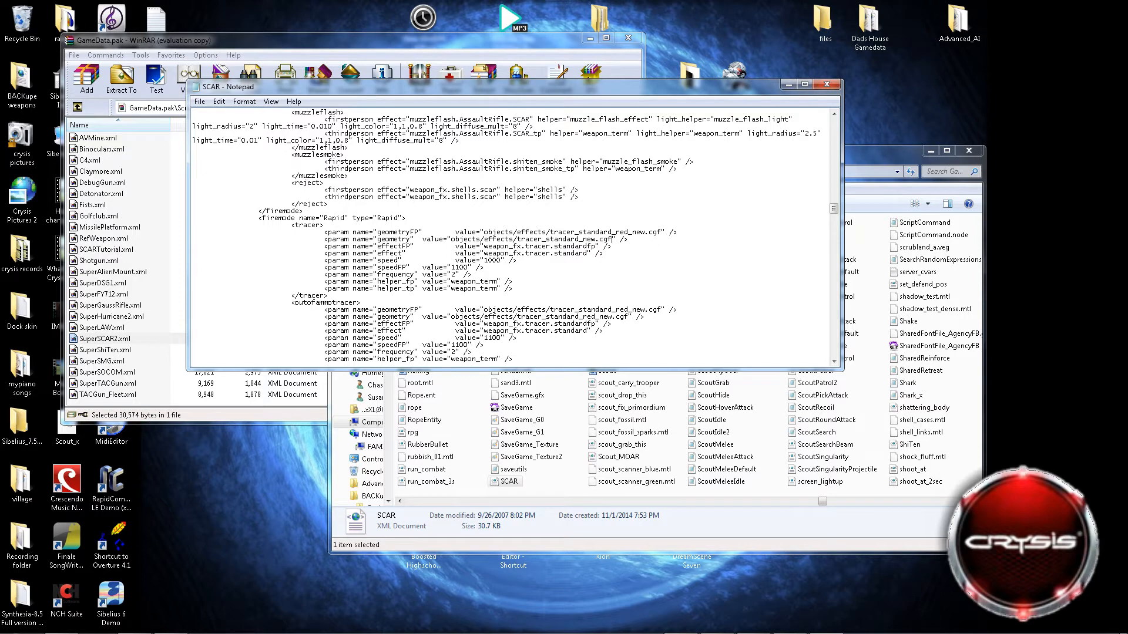
# Replace the geometry value in the Rapid firemode's tracer section with objects/effects/tracer_standard_red_new.cgf as well.
pyautogui.moveTo(613, 239); pyautogui.dragTo(452, 239)
pyautogui.write('objects/effects/tracer_standard_red_new.cgf')
pyautogui.scroll(-1, 508, 236)
pyautogui.scroll(-3, 630, 154)
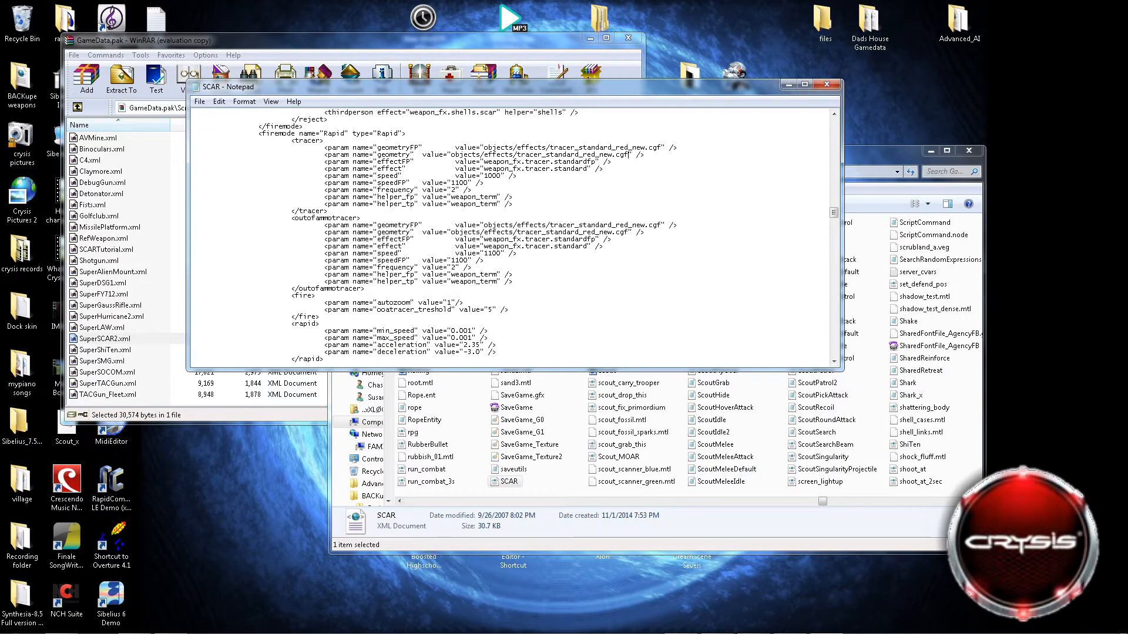
pyautogui.scroll(4, 629, 154)
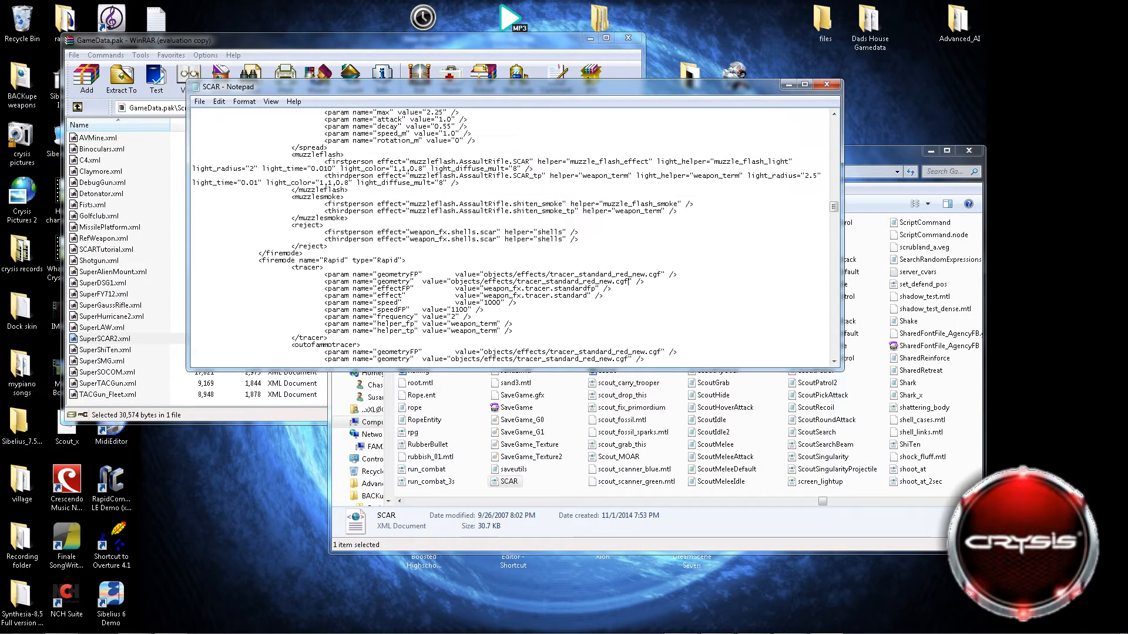
pyautogui.scroll(-1, 630, 153)
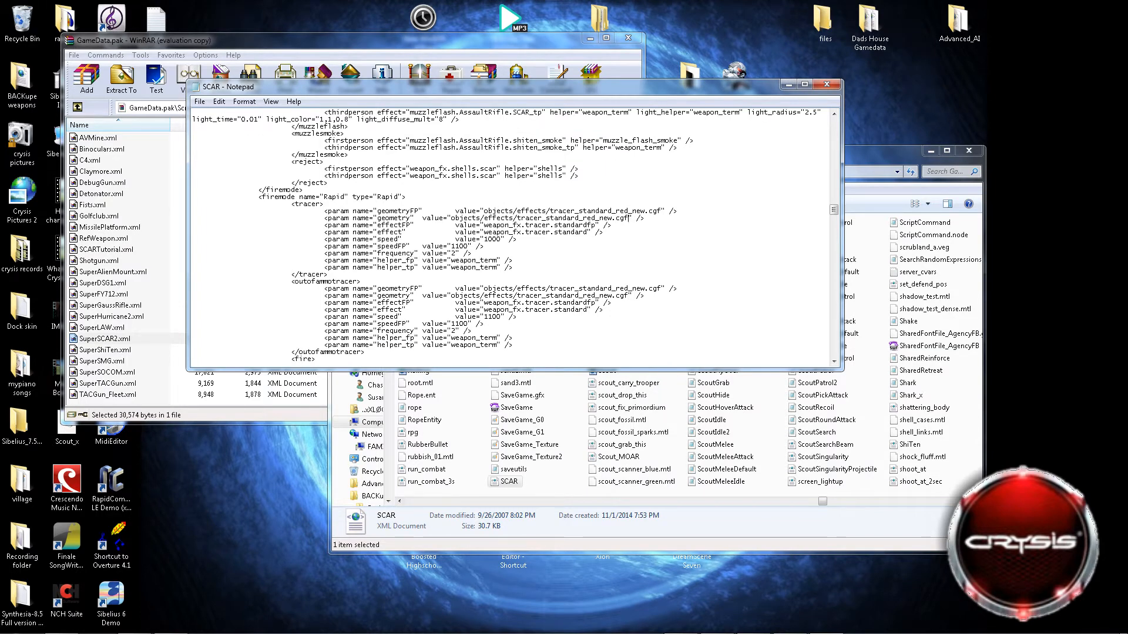
pyautogui.scroll(-1, 508, 236)
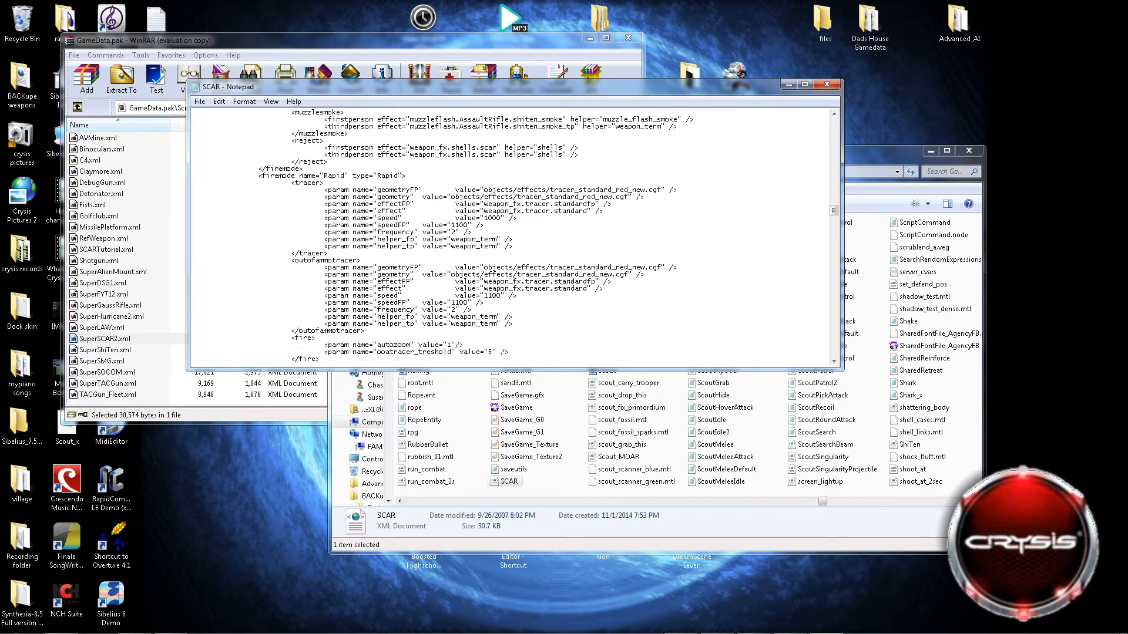
# Set max_recoil in the default firemode's recoil section to 0.
pyautogui.scroll(5, 514, 236)
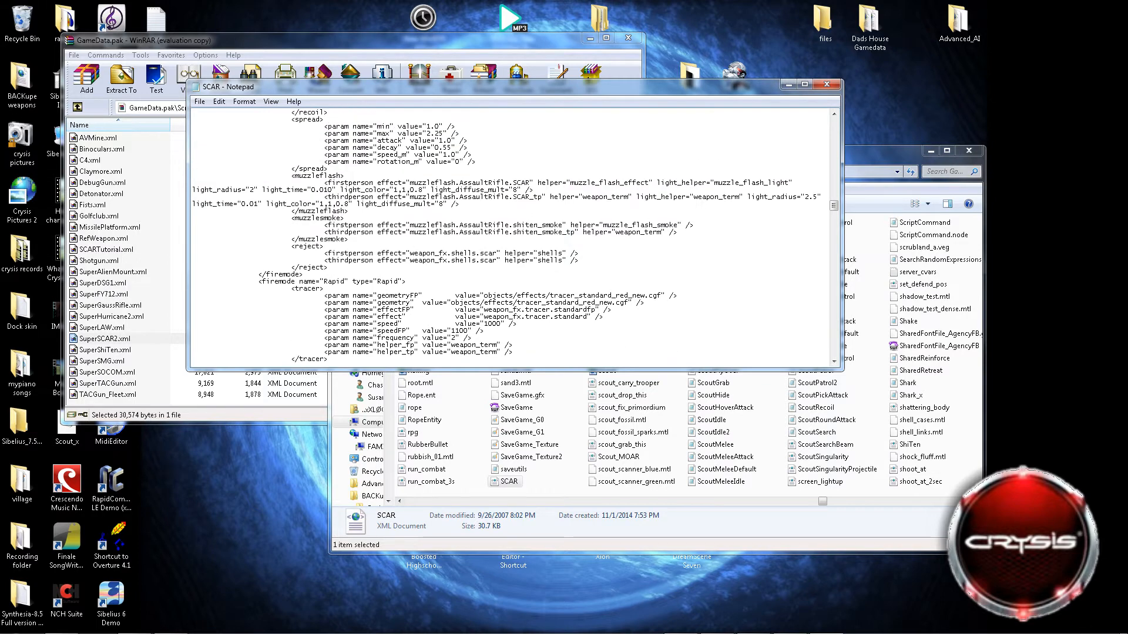
pyautogui.scroll(1, 508, 236)
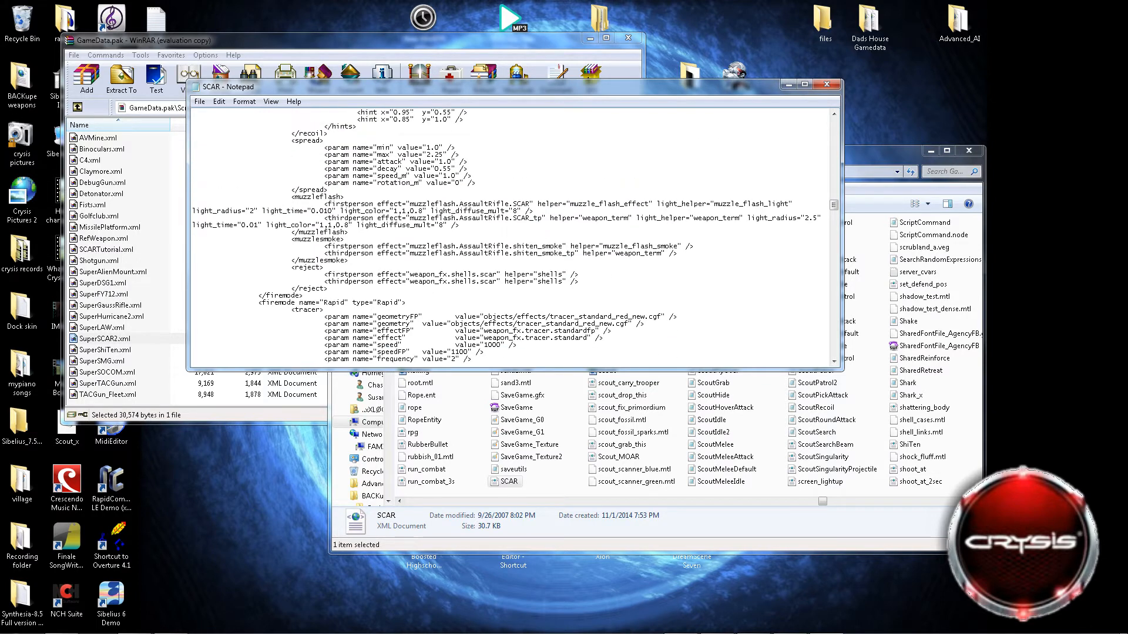
pyautogui.scroll(-6, 508, 236)
pyautogui.scroll(-2, 508, 236)
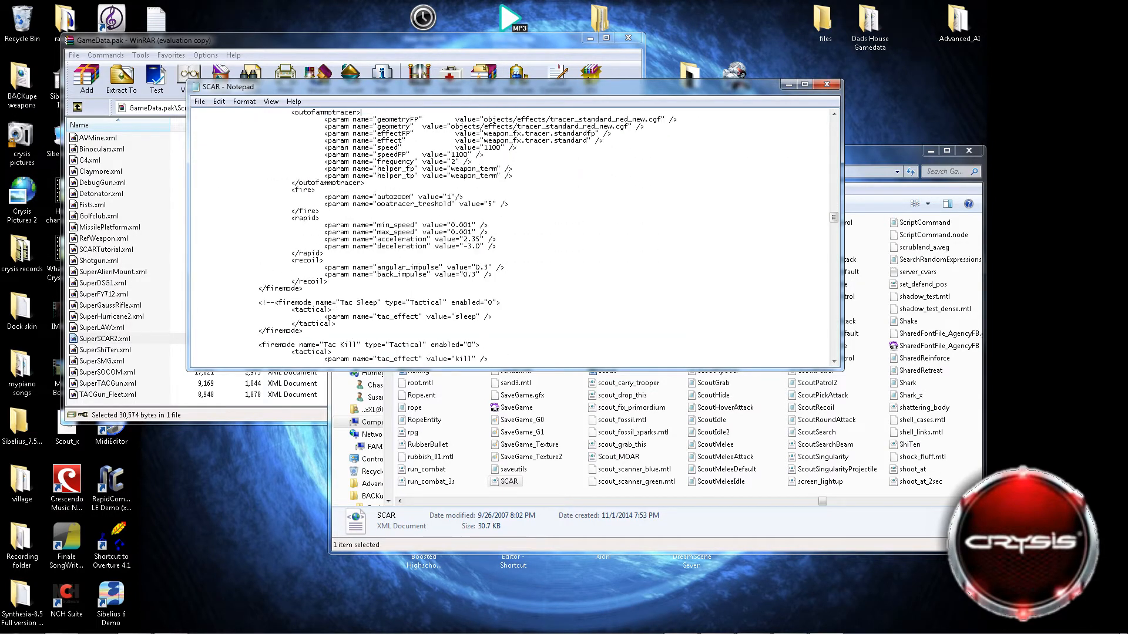
pyautogui.scroll(14, 508, 236)
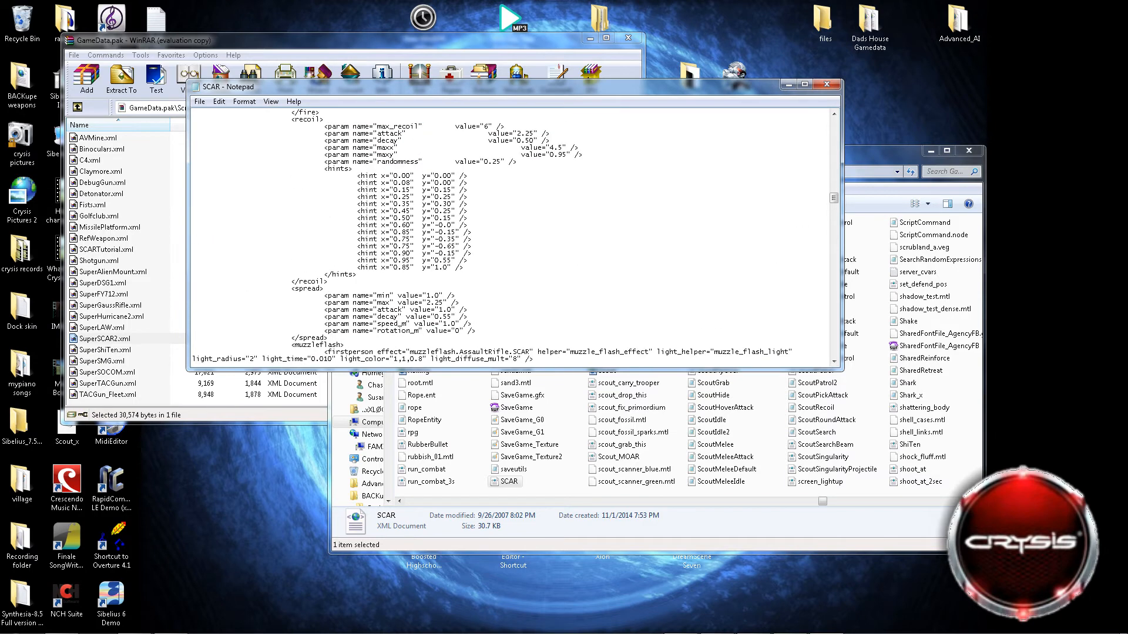
pyautogui.scroll(3, 508, 236)
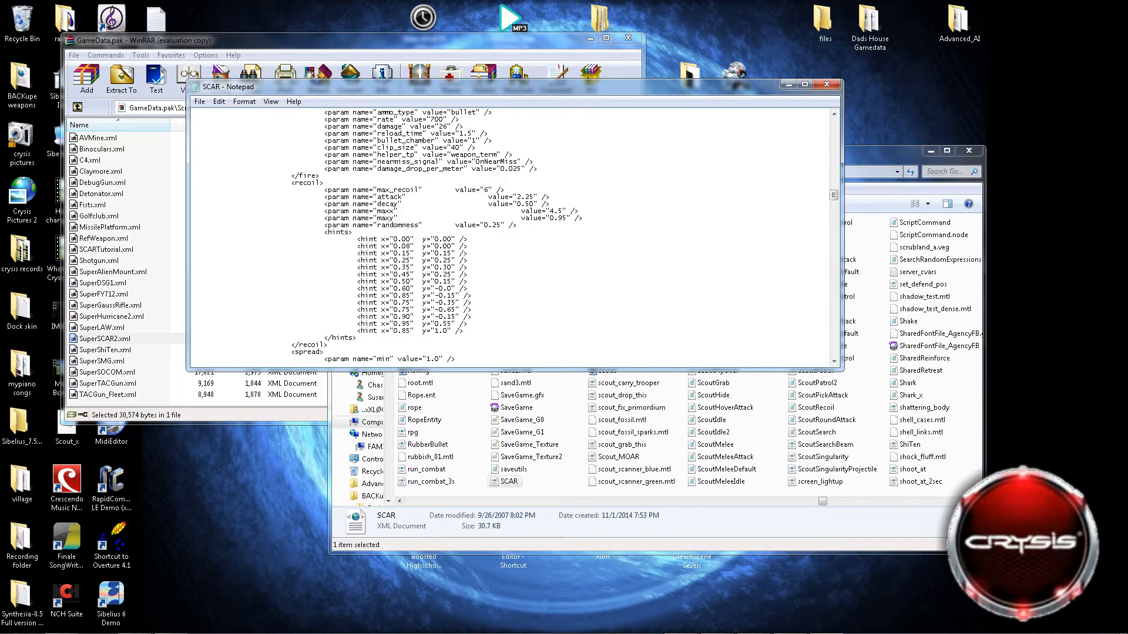
pyautogui.scroll(-2, 564, 236)
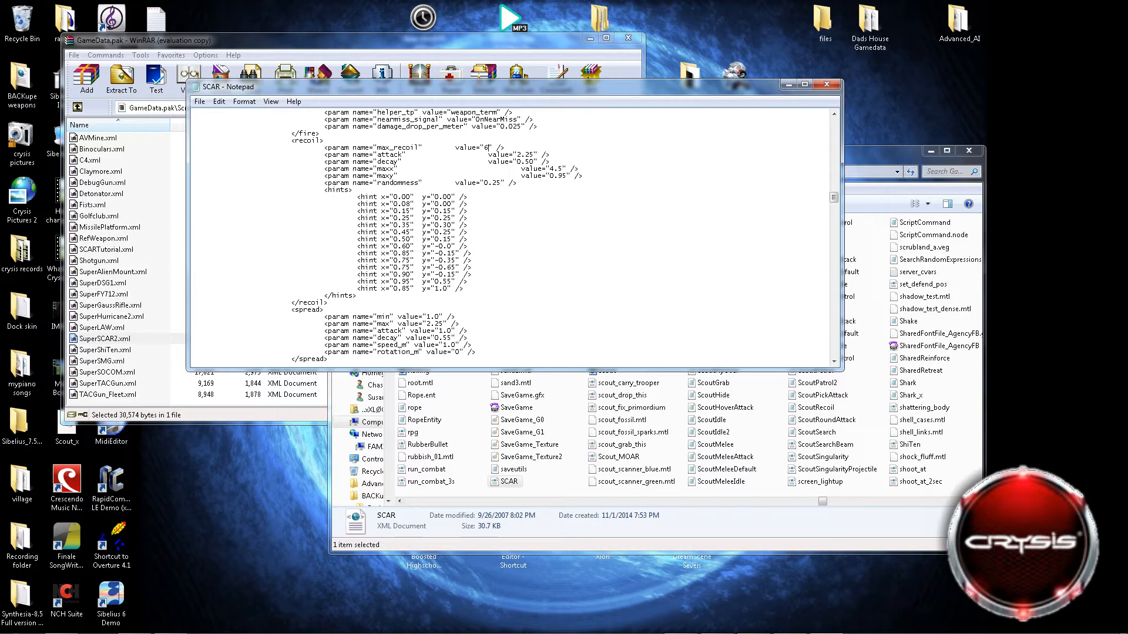
pyautogui.press('BackSpace')
pyautogui.write('0')
pyautogui.scroll(2, 514, 235)
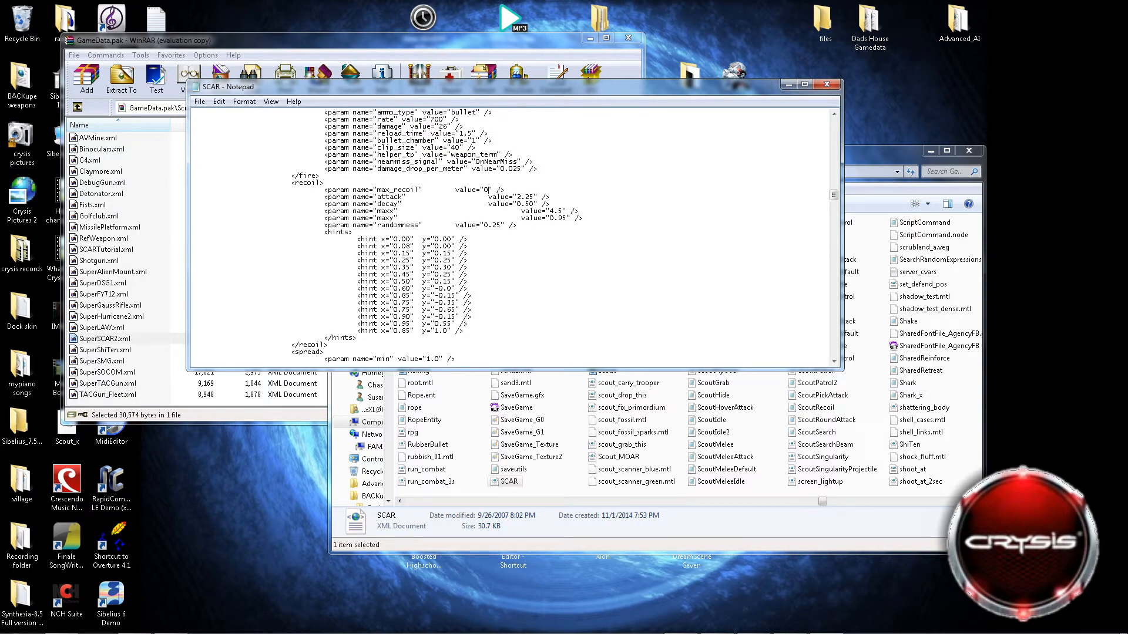
# Set the attack and decay values in the default firemode's recoil section to 0.
pyautogui.moveTo(517, 197); pyautogui.dragTo(530, 198)
pyautogui.write('0')
pyautogui.press('BackSpace')
pyautogui.press('BackSpace')
pyautogui.press('BackSpace')
# Set maxx, maxy and randomness in the default firemode's recoil section to 0.
pyautogui.moveTo(550, 210); pyautogui.dragTo(562, 211)
pyautogui.write('0')
pyautogui.press('Delete')
pyautogui.press('Delete')
pyautogui.press('Delete')
pyautogui.scroll(1, 397, 235)
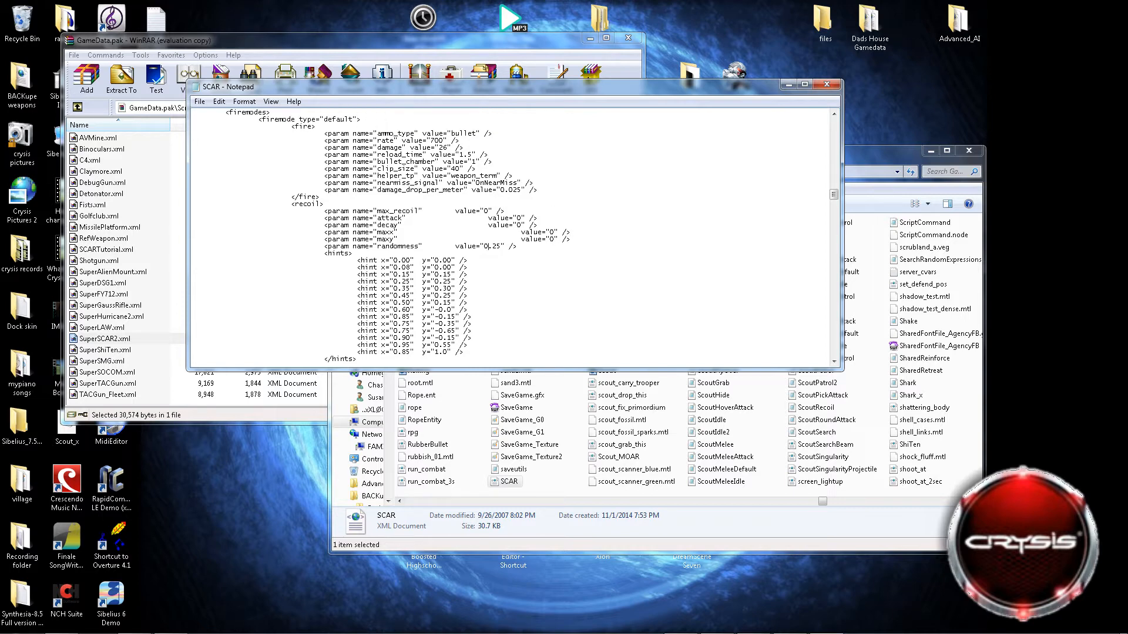
pyautogui.press('Delete')
pyautogui.press('Delete')
pyautogui.press('Delete')
# Highlight the list of hint lines in the default firemode's recoil section.
pyautogui.scroll(-3, 511, 235)
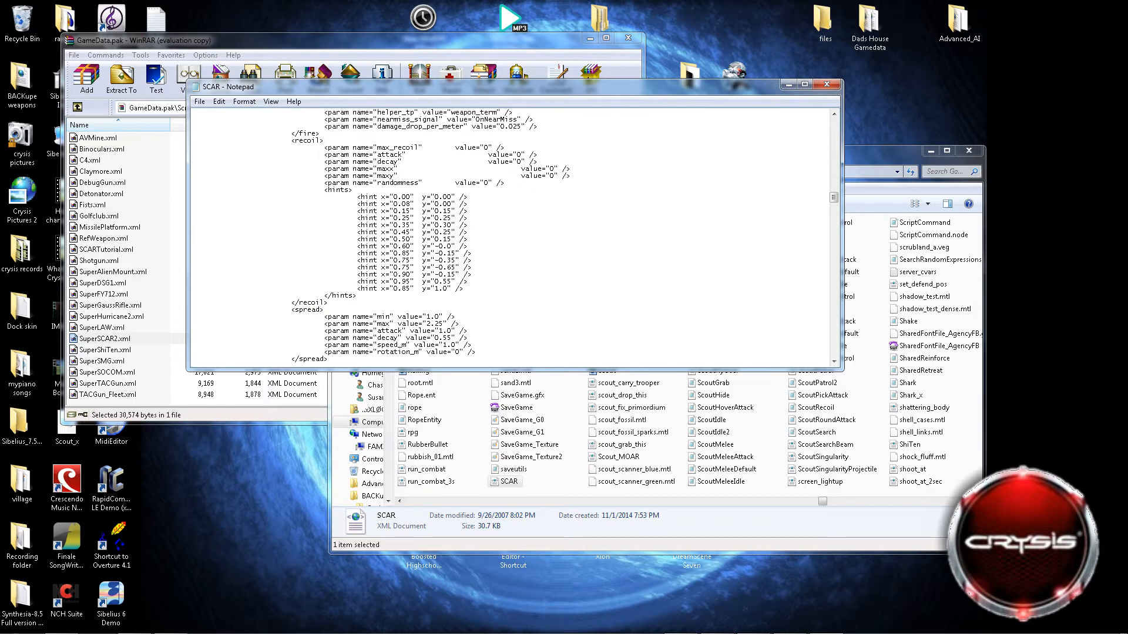
pyautogui.moveTo(465, 288); pyautogui.dragTo(197, 197)
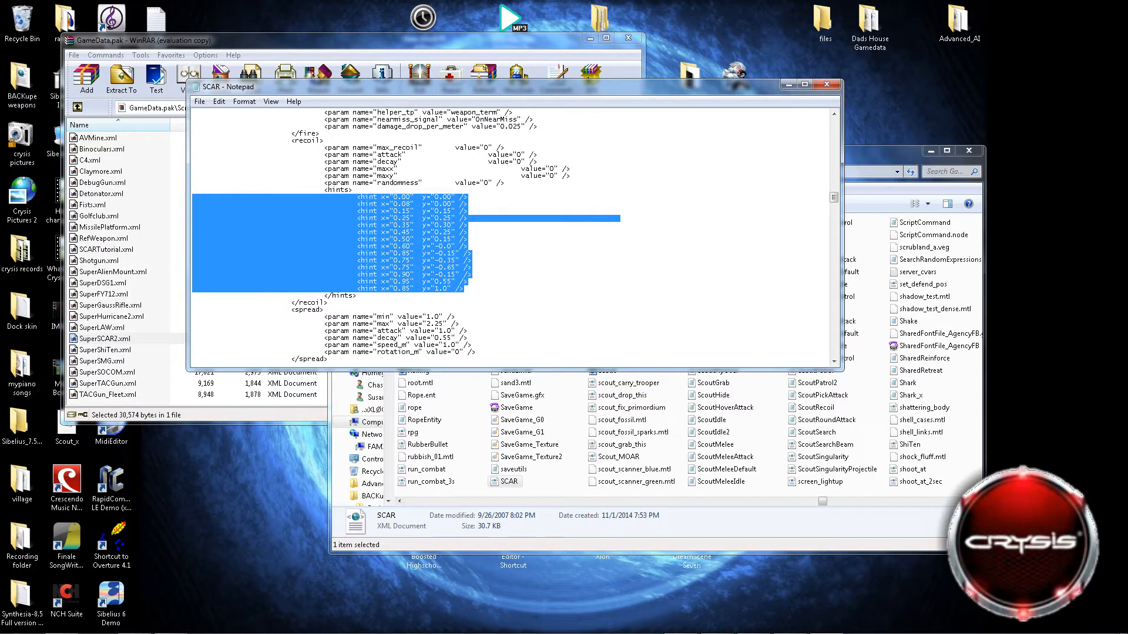
pyautogui.click(511, 246)
# Find the zoommodes section and highlight the ironsight zoommode's header and its stage value line.
pyautogui.scroll(-20, 510, 247)
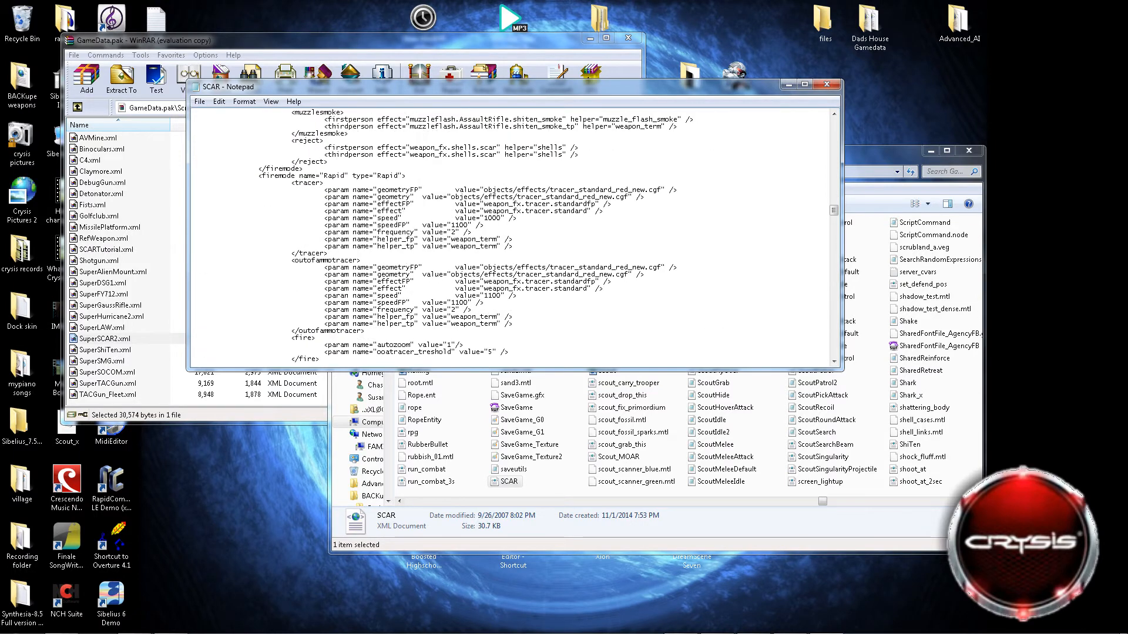
pyautogui.scroll(-20, 511, 246)
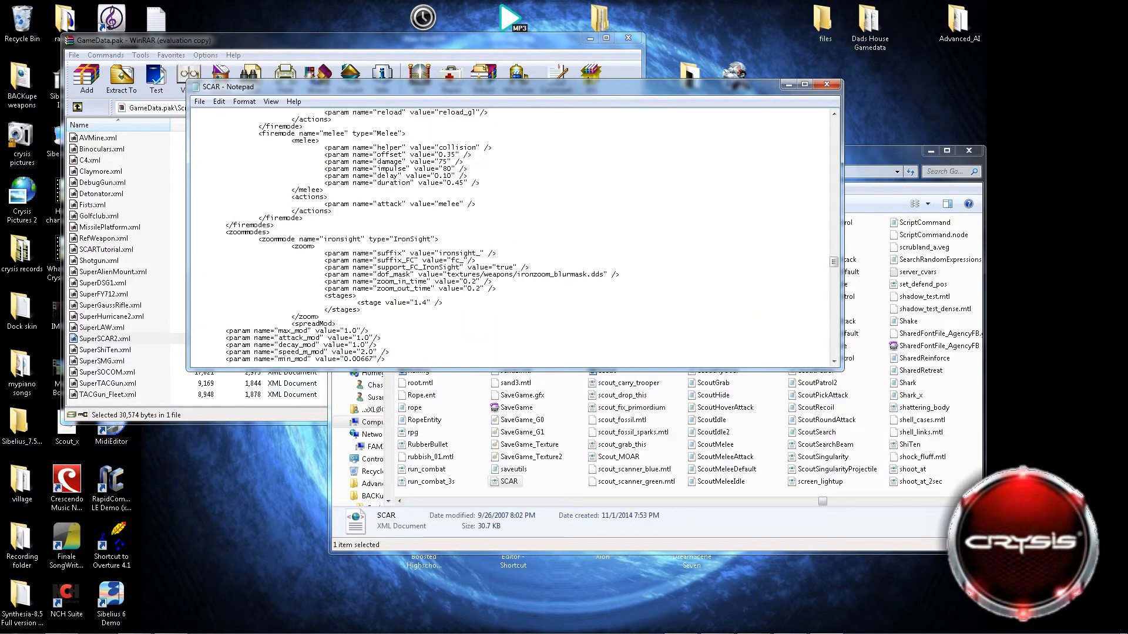
pyautogui.scroll(-8, 511, 247)
pyautogui.scroll(4, 511, 247)
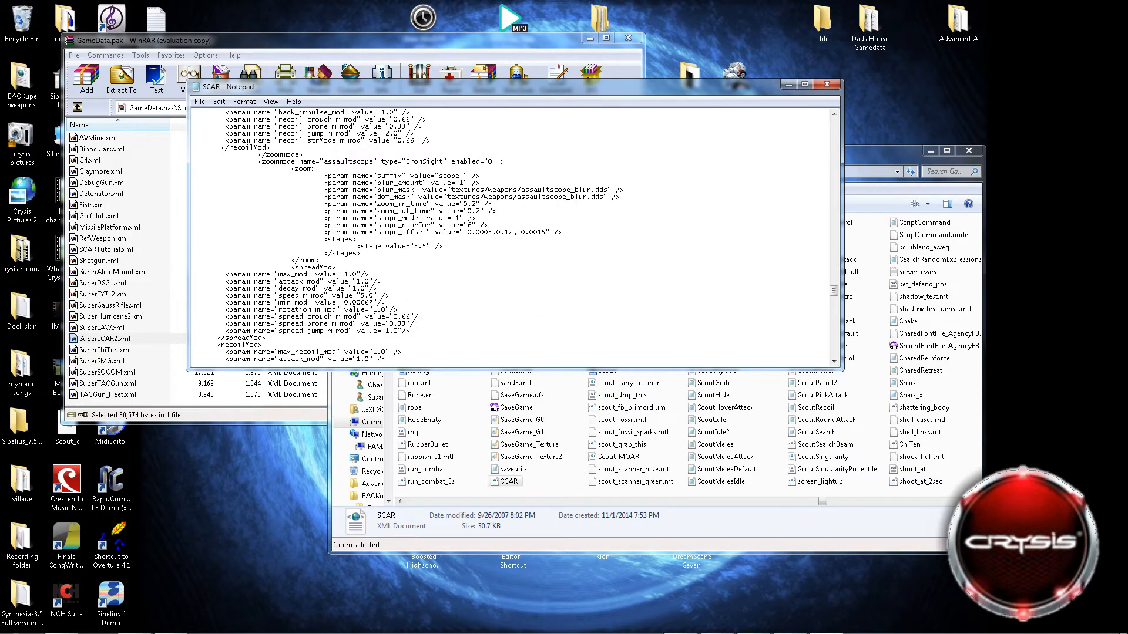
pyautogui.scroll(-4, 511, 247)
pyautogui.scroll(4, 511, 247)
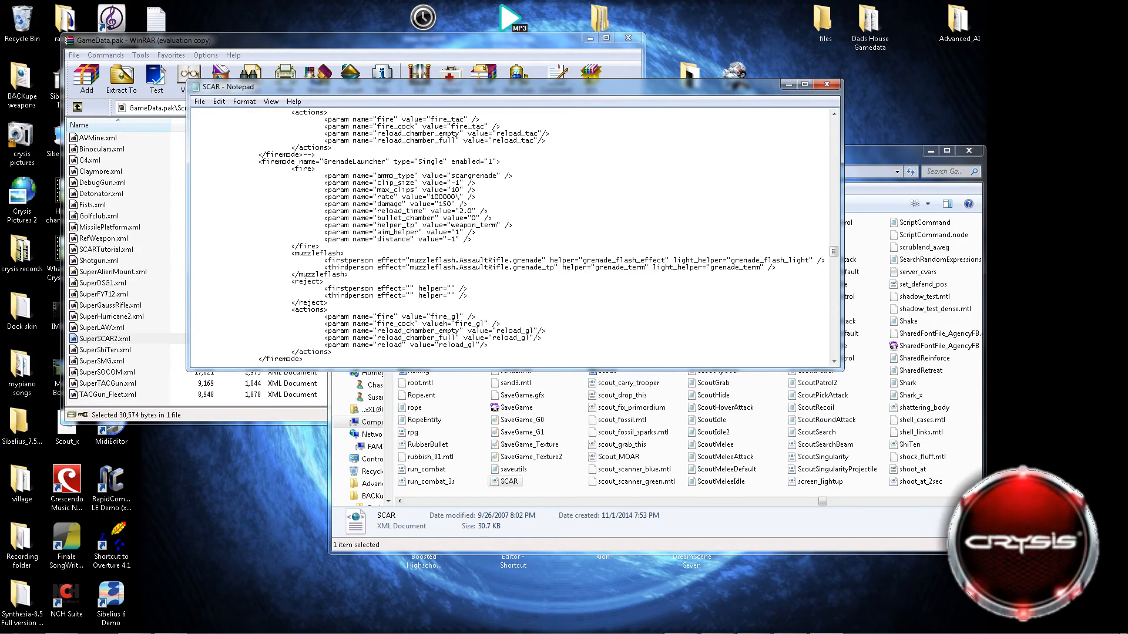
pyautogui.scroll(-2, 511, 247)
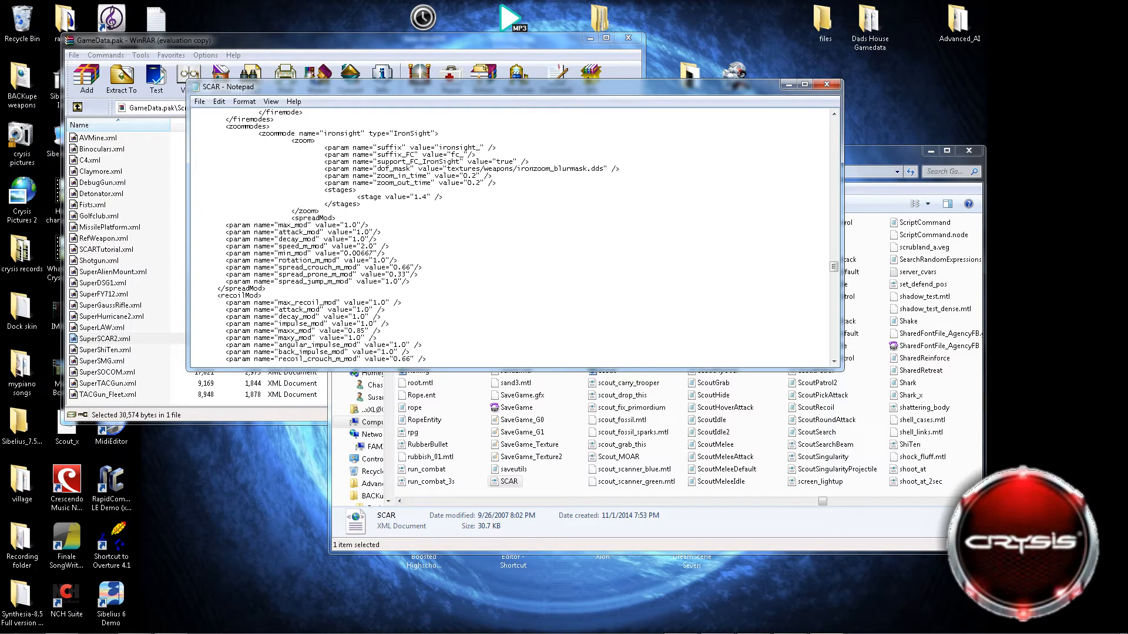
pyautogui.scroll(4, 511, 246)
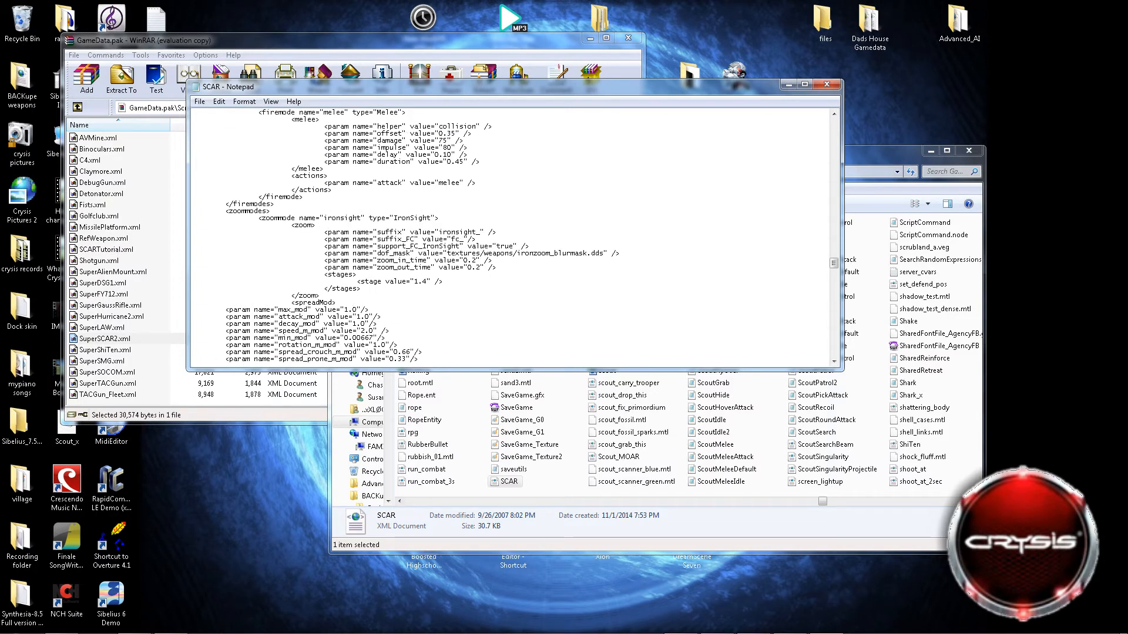
pyautogui.moveTo(225, 210); pyautogui.dragTo(361, 218)
pyautogui.click(304, 198)
pyautogui.moveTo(356, 281); pyautogui.dragTo(443, 282)
pyautogui.click(429, 282)
pyautogui.scroll(-4, 511, 235)
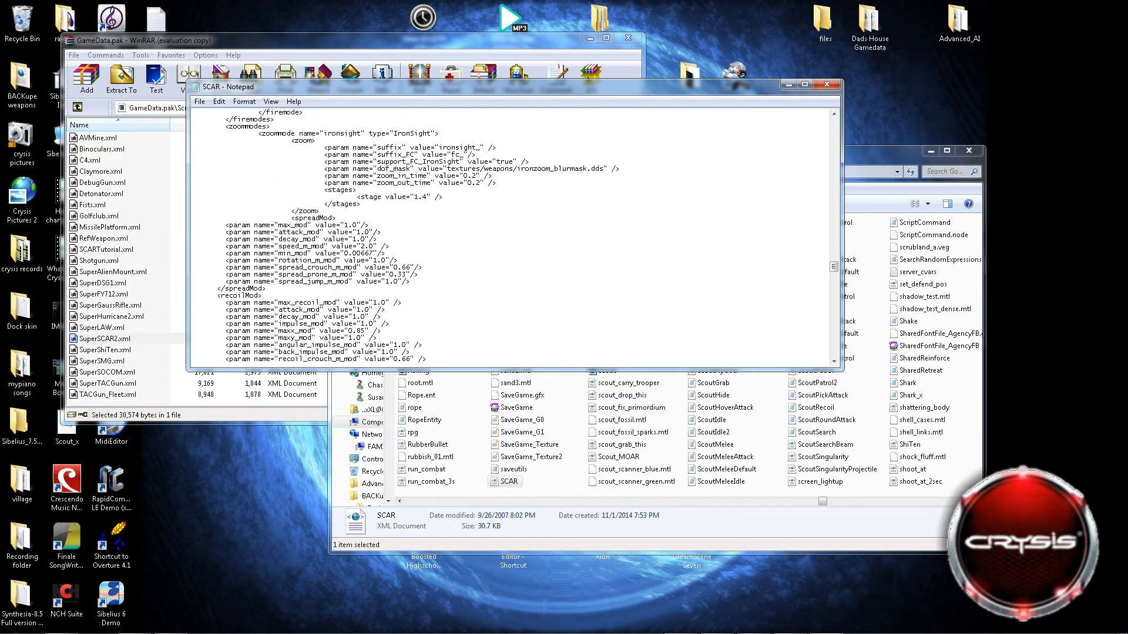
pyautogui.press('BackSpace')
pyautogui.press('BackSpace')
pyautogui.write('000')
pyautogui.press('BackSpace')
pyautogui.press('BackSpace')
pyautogui.press('BackSpace')
pyautogui.press('BackSpace')
pyautogui.write('0000')
pyautogui.press('BackSpace')
pyautogui.press('BackSpace')
pyautogui.press('BackSpace')
pyautogui.press('BackSpace')
# Review the ironsight, reflexsight and assaultscope zoommodes, and highlight the assaultscope's stage value line.
pyautogui.scroll(-10, 528, 236)
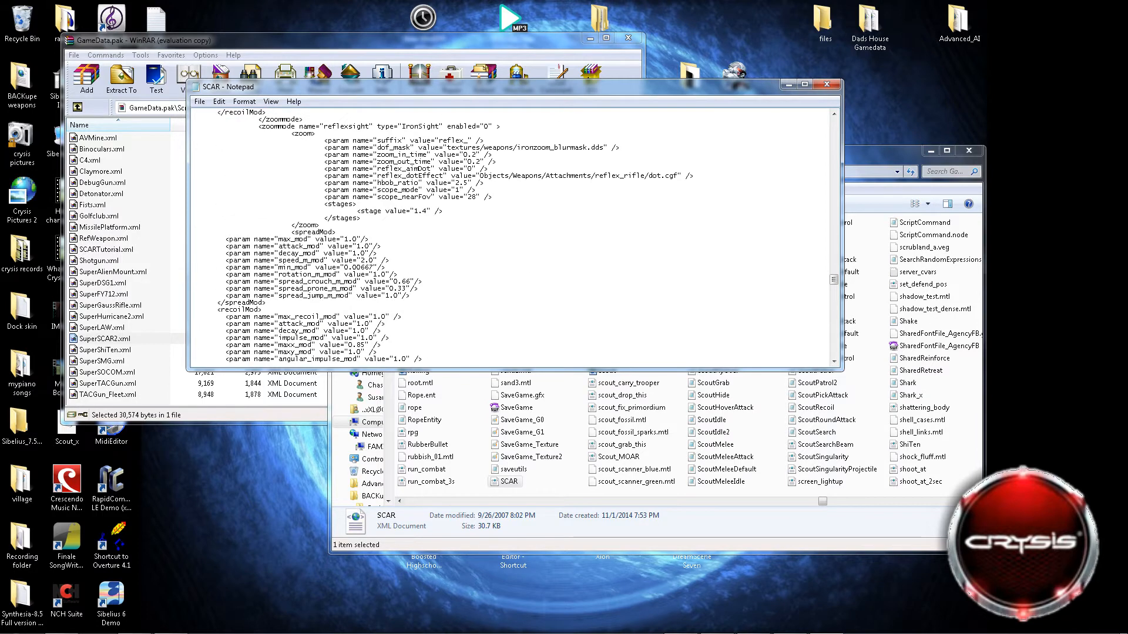
pyautogui.scroll(9, 511, 236)
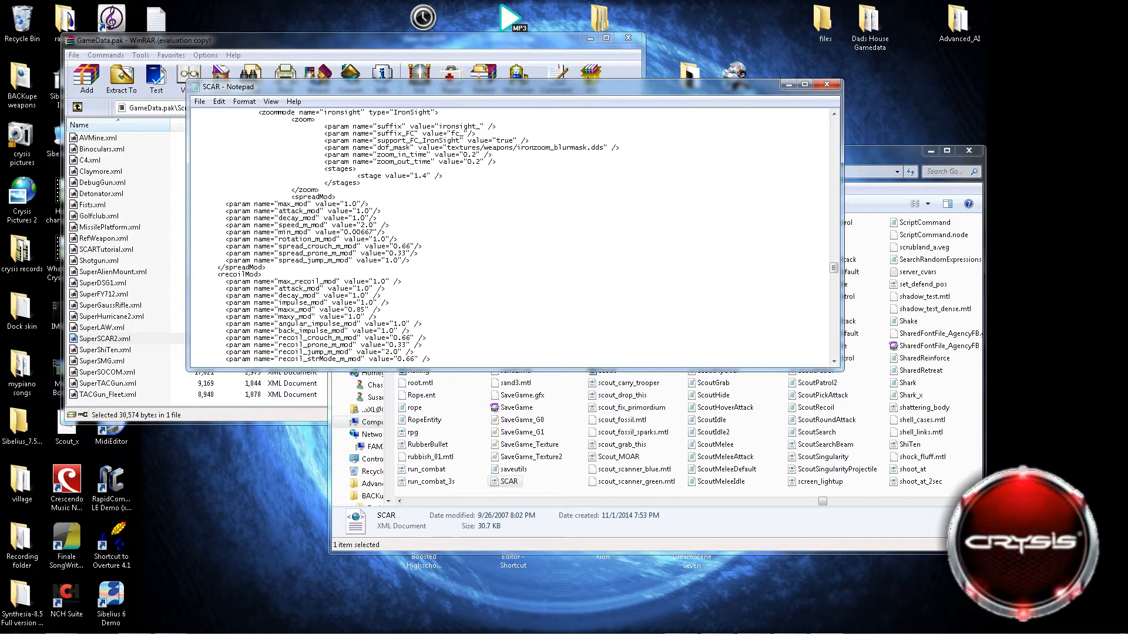
pyautogui.scroll(1, 511, 237)
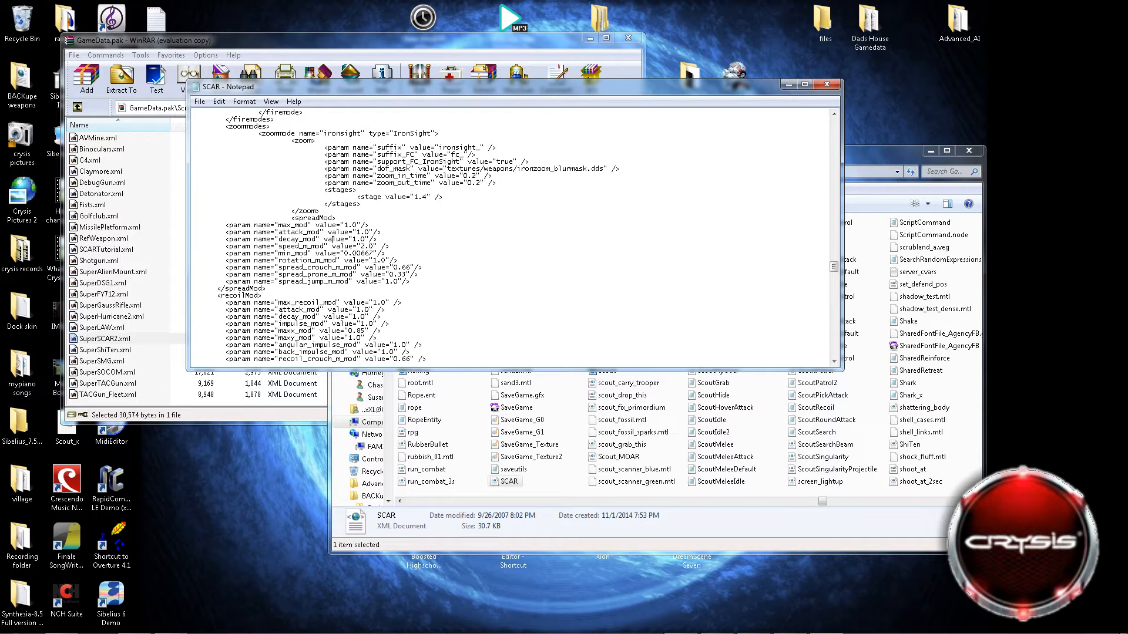
pyautogui.scroll(-7, 514, 235)
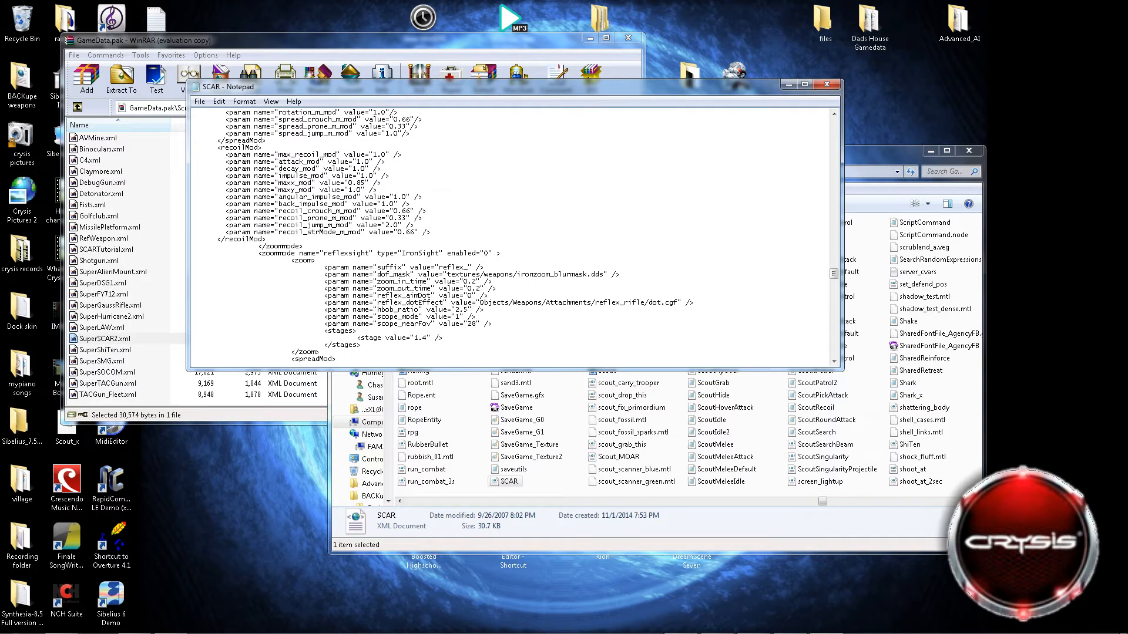
pyautogui.scroll(-1, 448, 236)
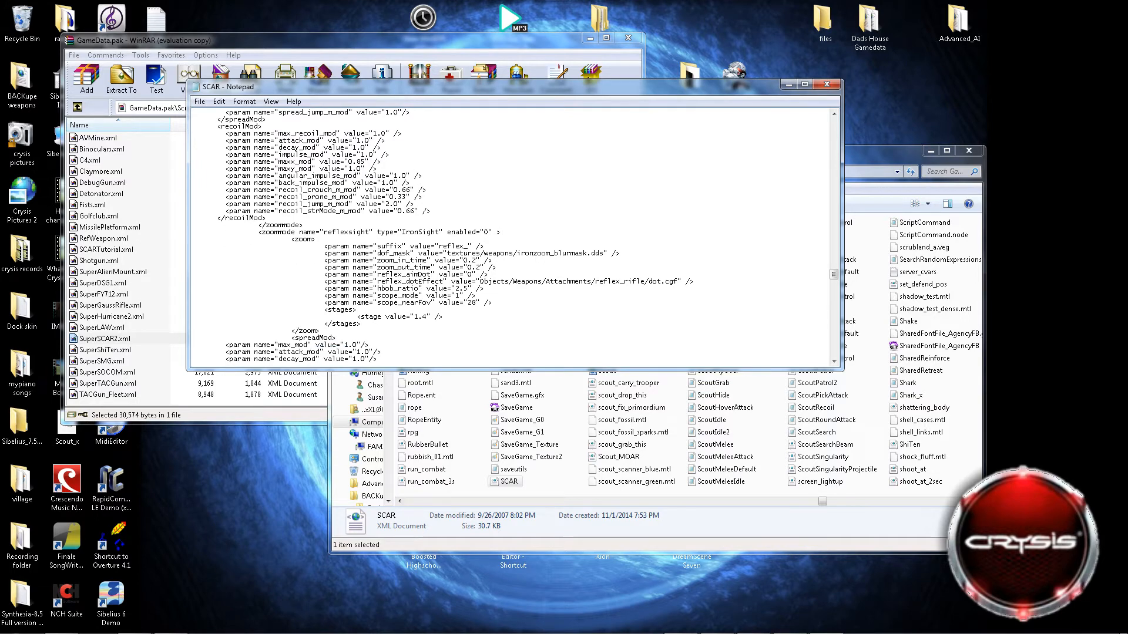
pyautogui.scroll(-1, 514, 236)
pyautogui.scroll(-3, 514, 236)
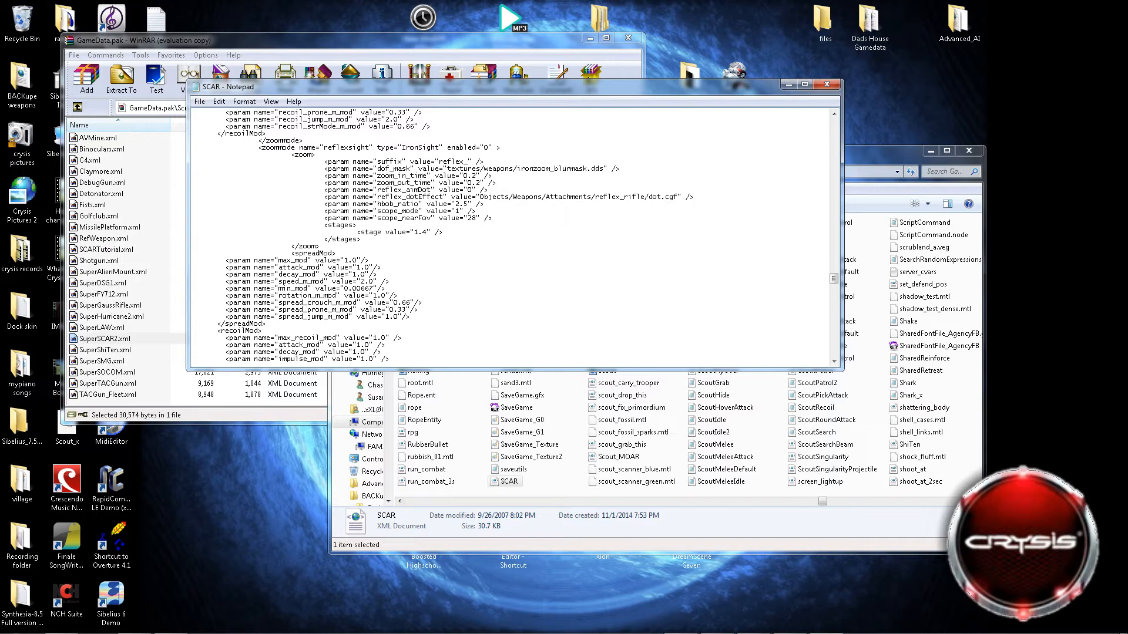
pyautogui.scroll(-9, 514, 236)
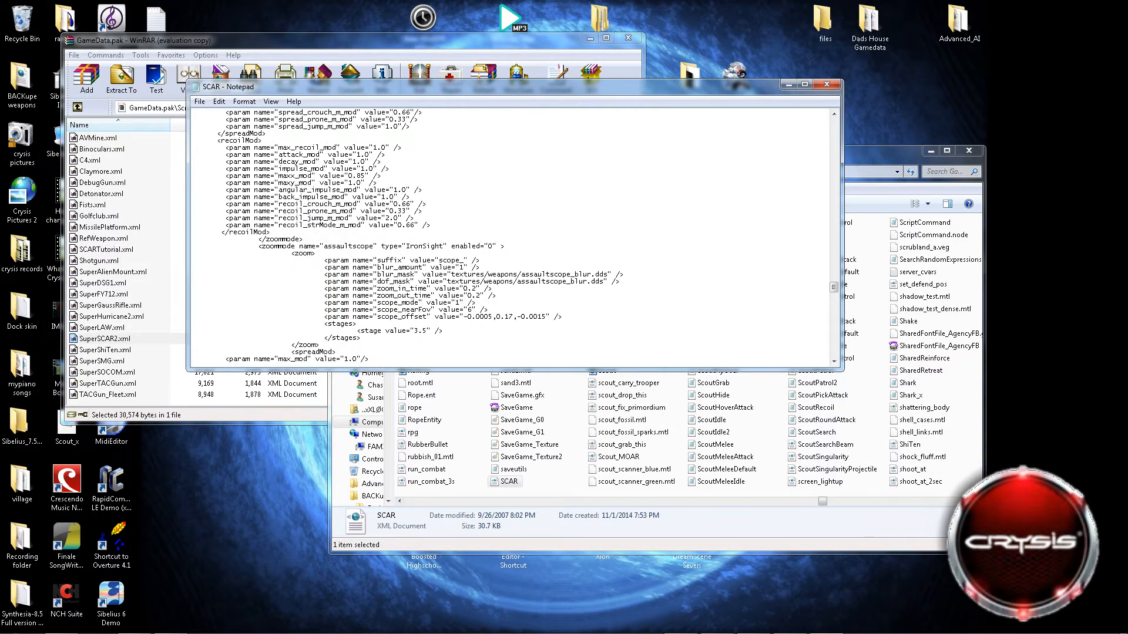
pyautogui.scroll(-1, 514, 236)
pyautogui.scroll(-1, 514, 236)
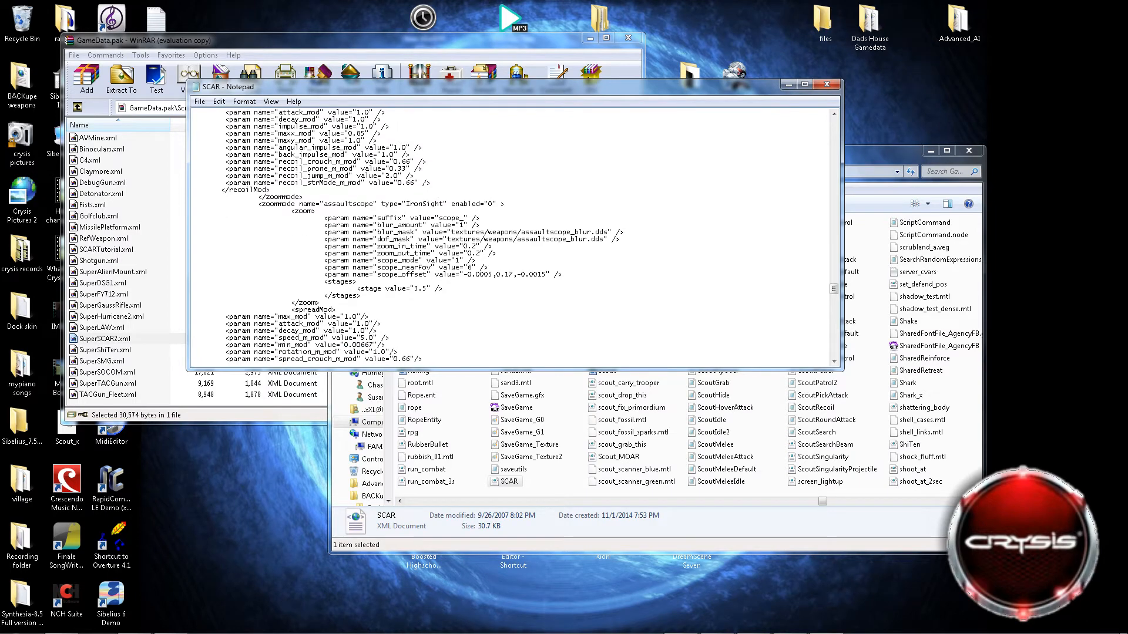
pyautogui.scroll(-3, 514, 236)
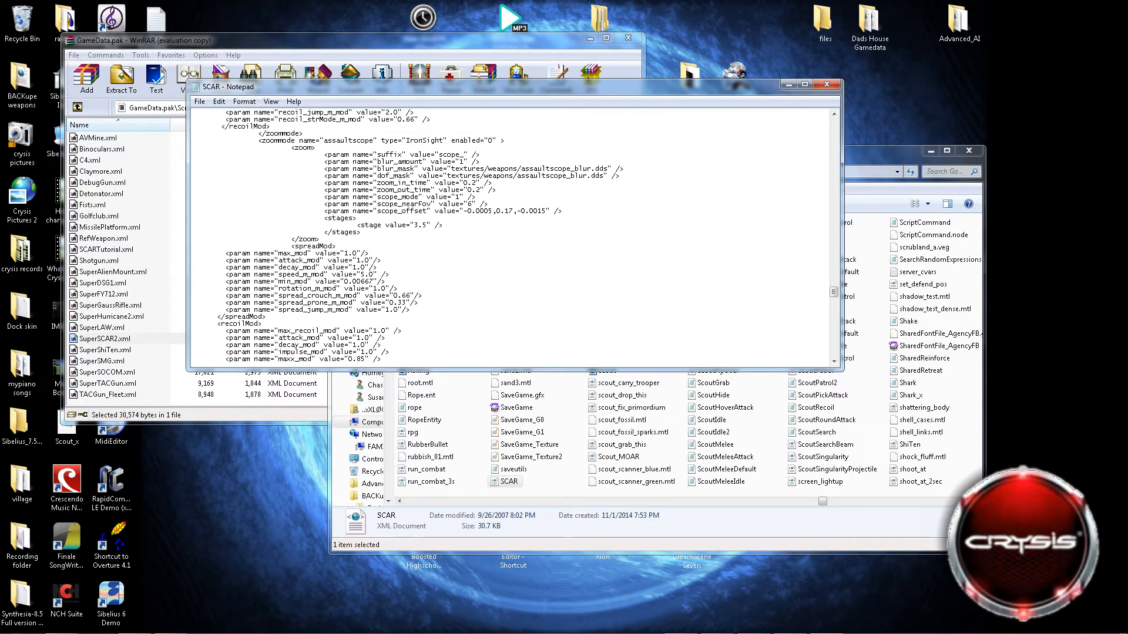
pyautogui.moveTo(356, 225); pyautogui.dragTo(443, 225)
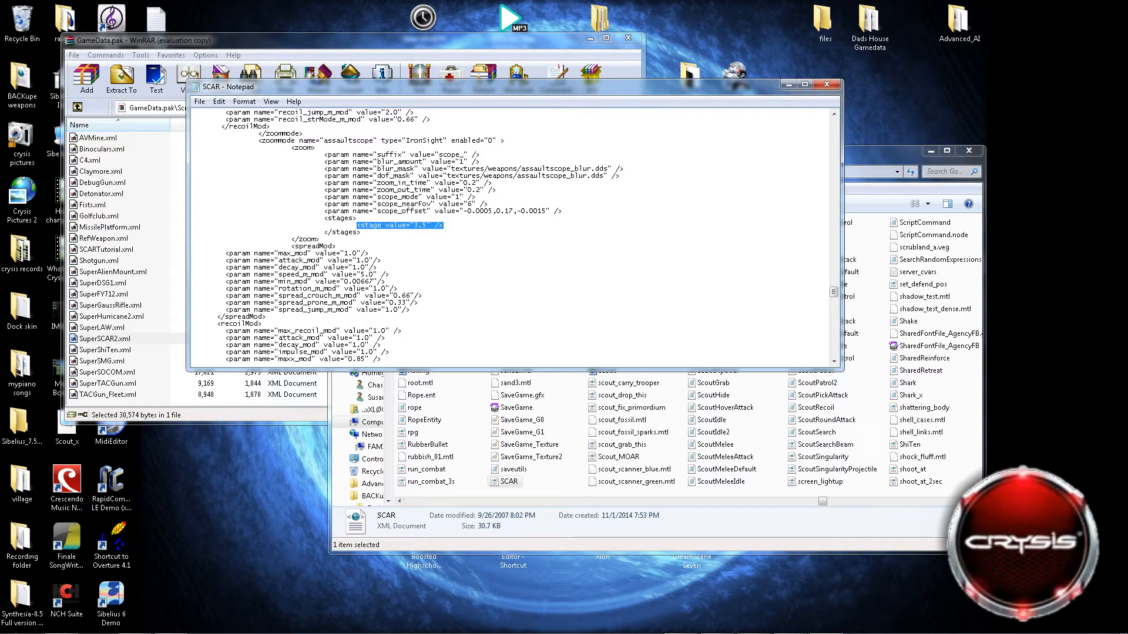
# Find the sniper zoommode and highlight its two stage value lines.
pyautogui.scroll(-1, 514, 236)
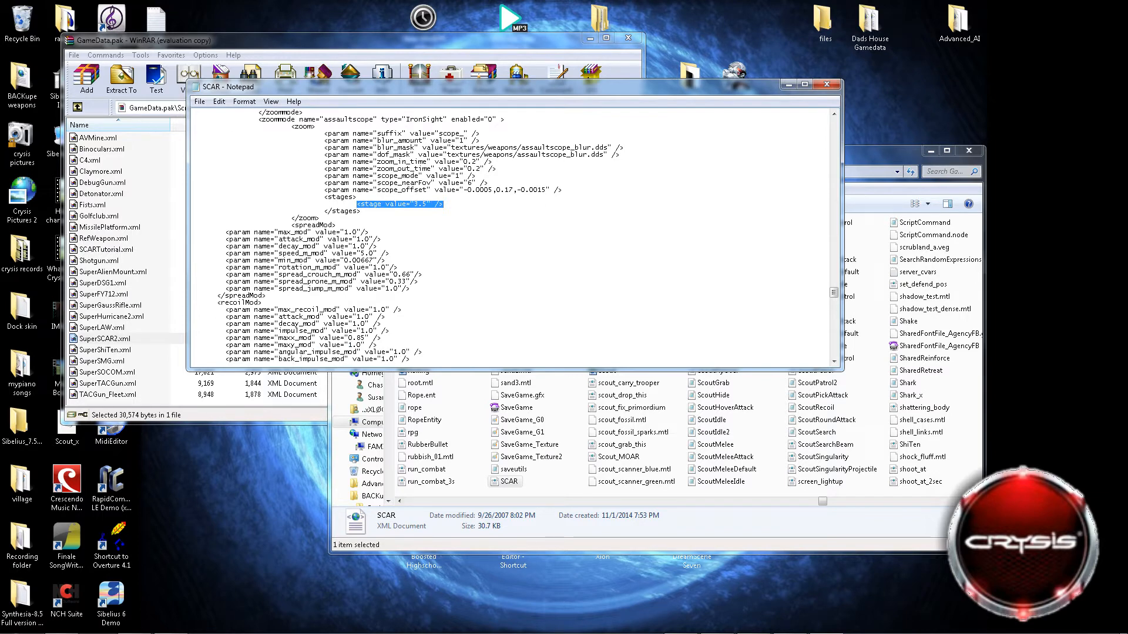
pyautogui.scroll(-12, 514, 237)
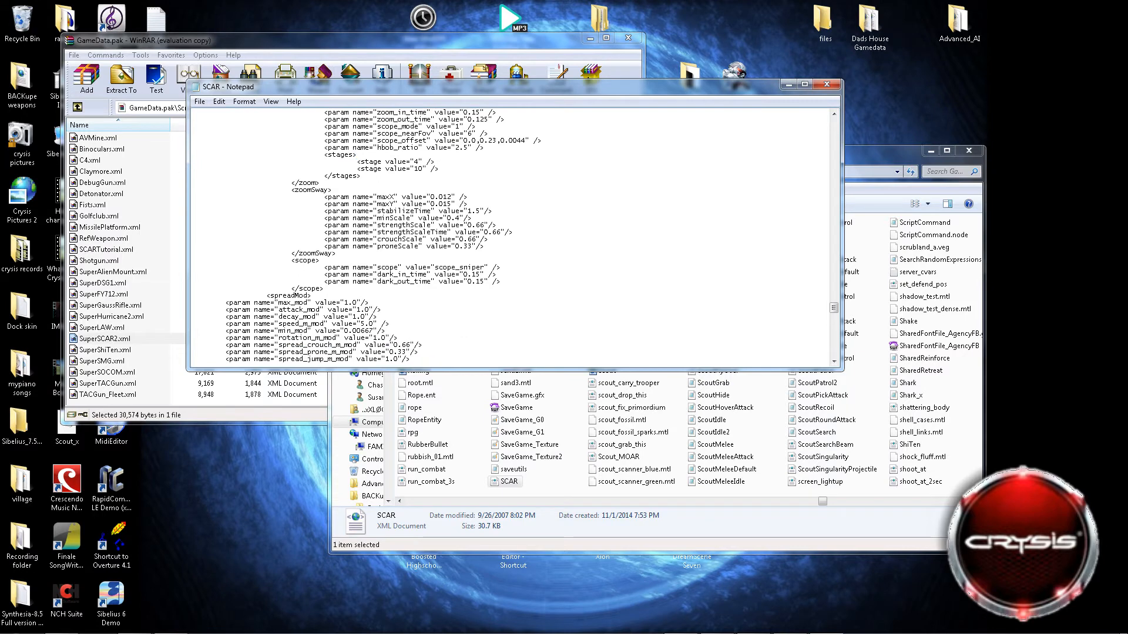
pyautogui.scroll(2, 514, 236)
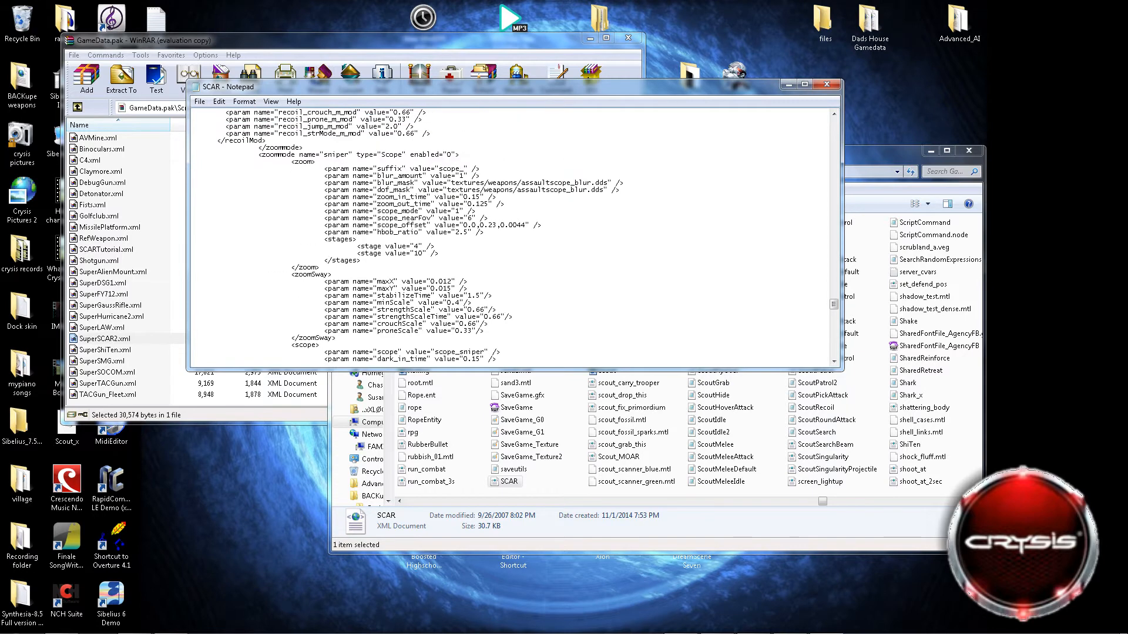
pyautogui.moveTo(357, 247); pyautogui.dragTo(439, 253)
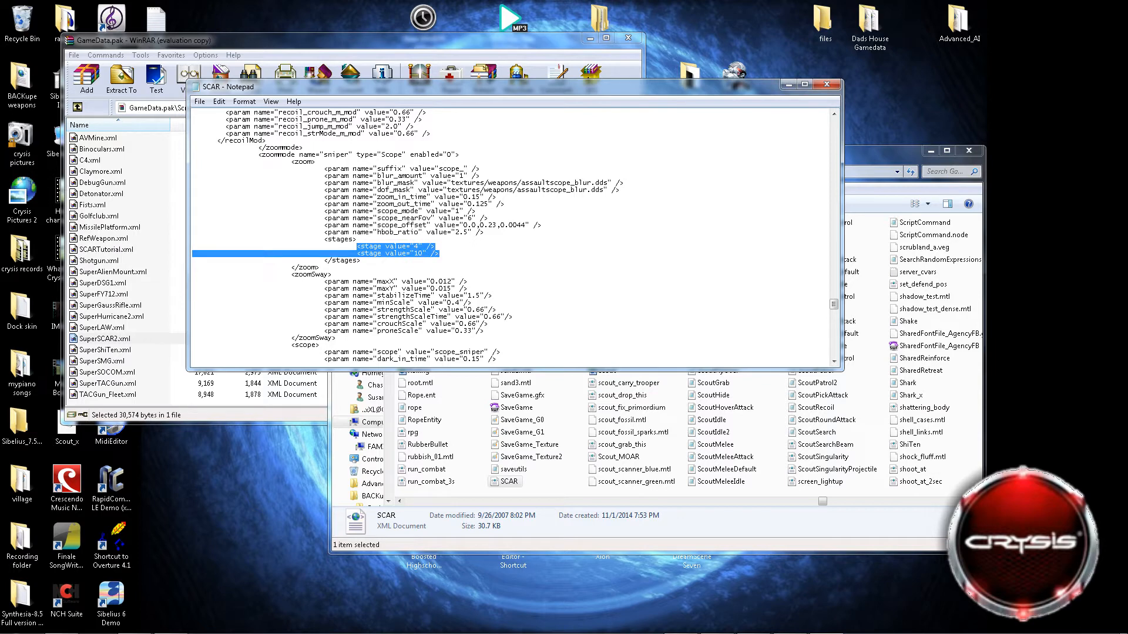
pyautogui.click(435, 247)
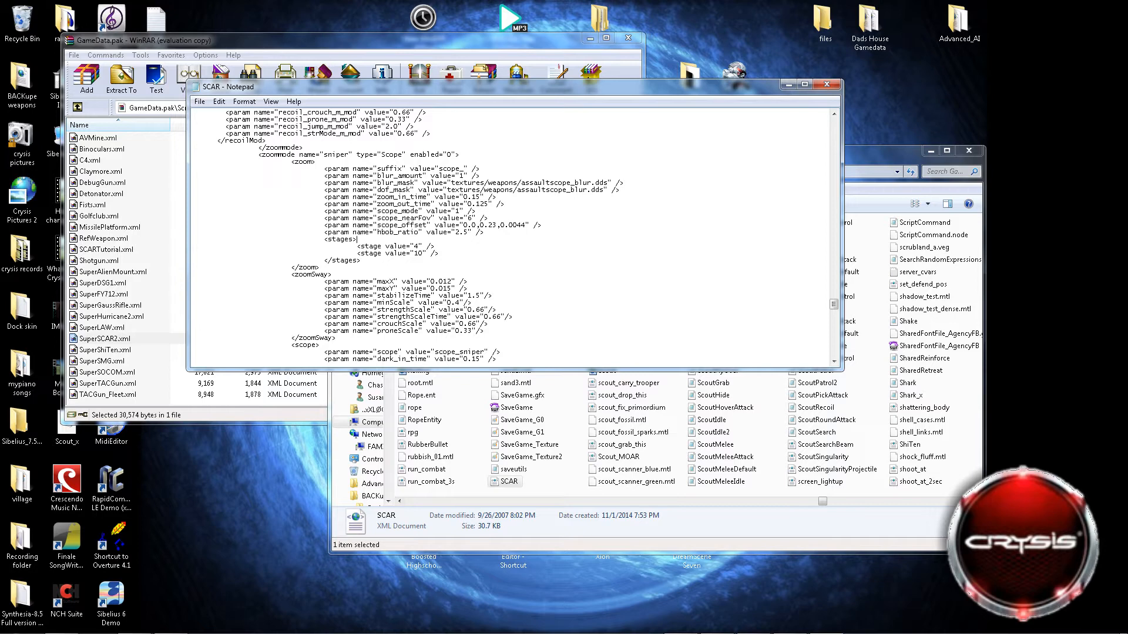
# Copy the sniper zoommode's two stage lines and paste them three times below, making eight stage lines.
pyautogui.moveTo(439, 253); pyautogui.dragTo(356, 247)
pyautogui.hotkey('ctrl', 'c')
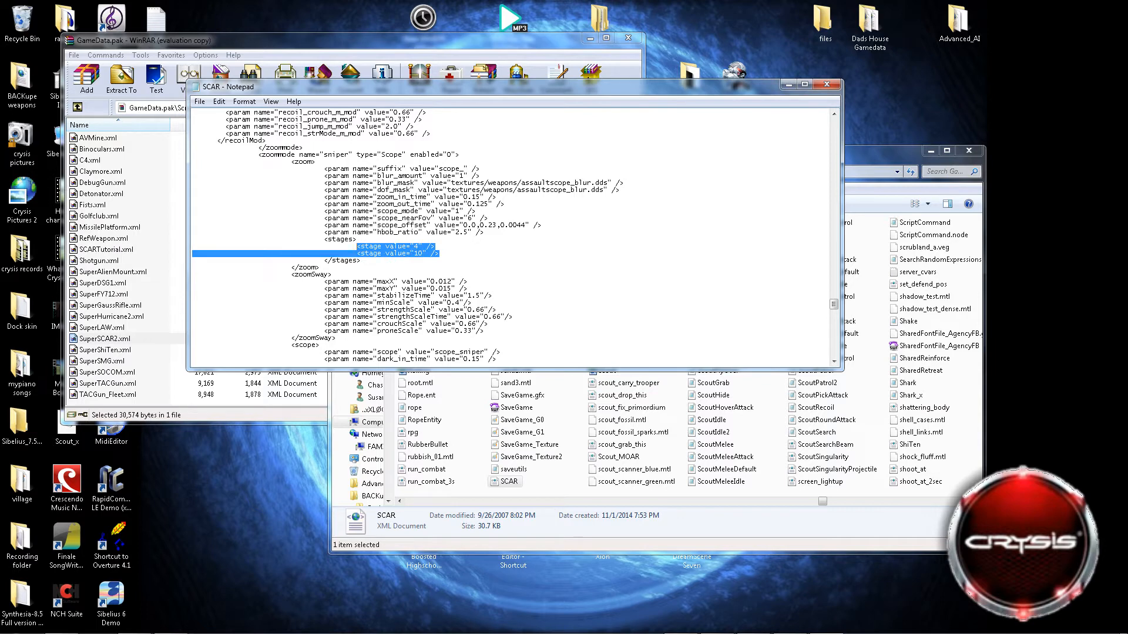
pyautogui.click(435, 246)
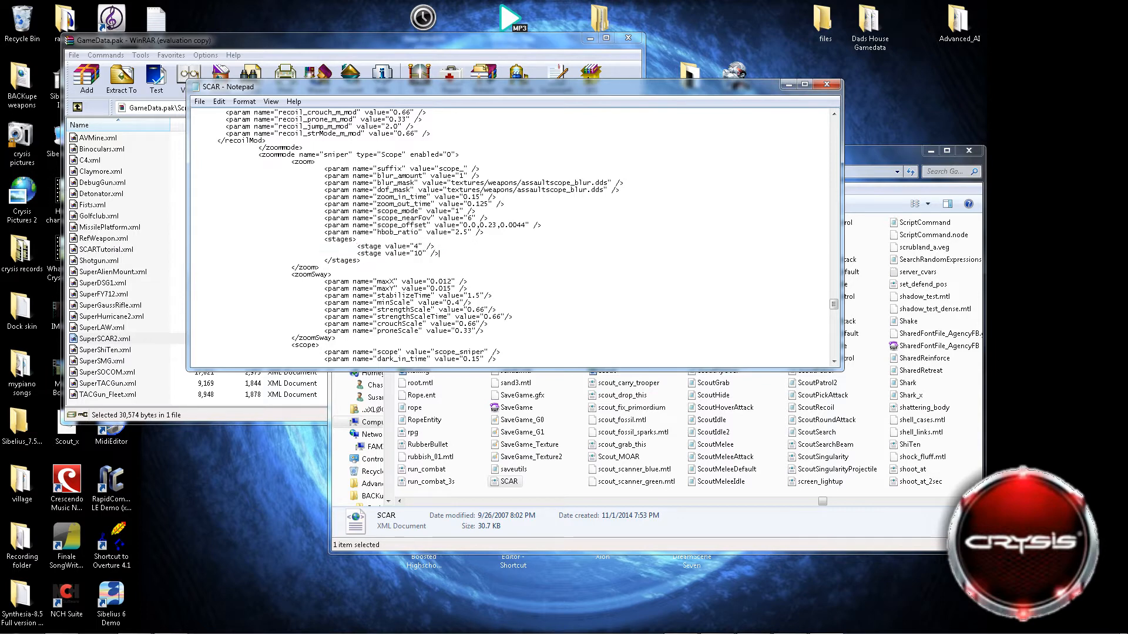
pyautogui.press('Return')
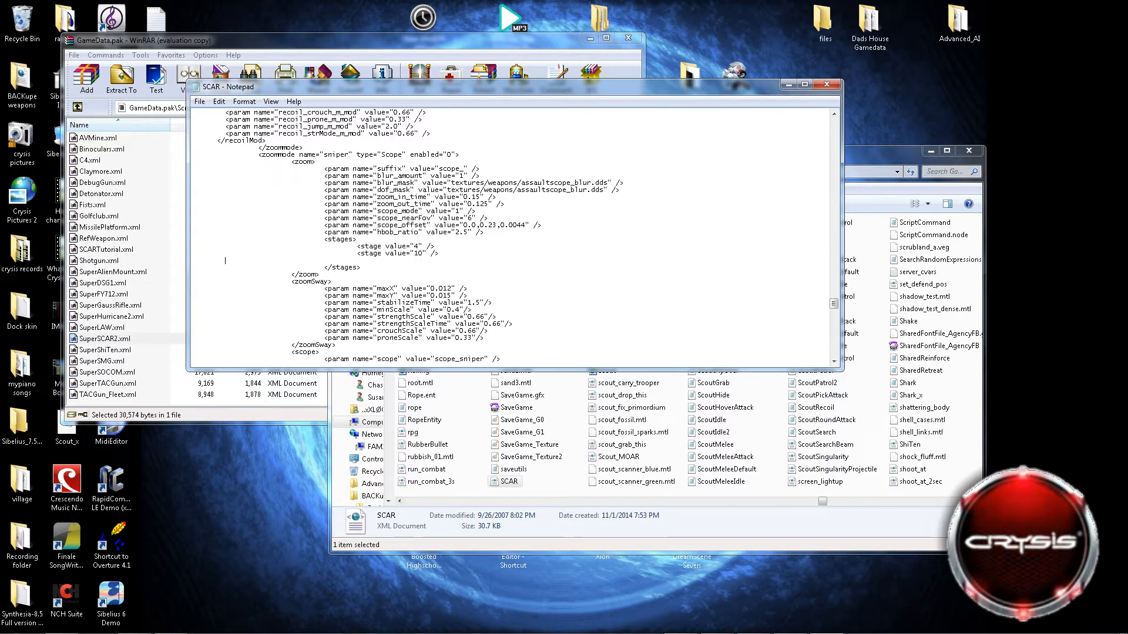
pyautogui.press('Tab')
pyautogui.press('Tab')
pyautogui.hotkey('ctrl', 'v')
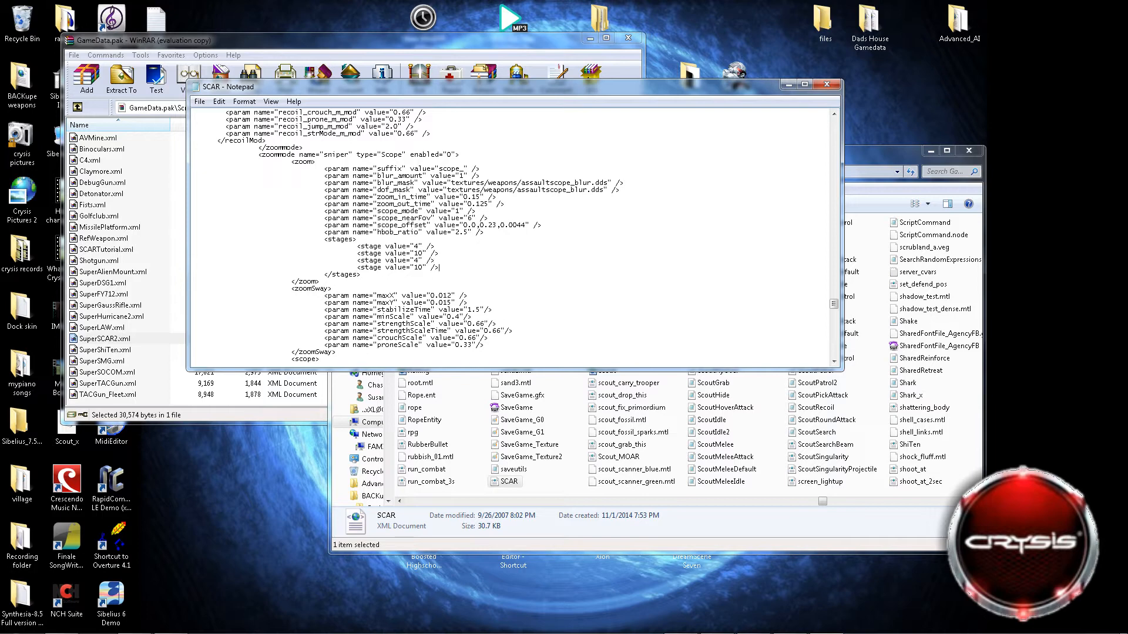
pyautogui.press('Return')
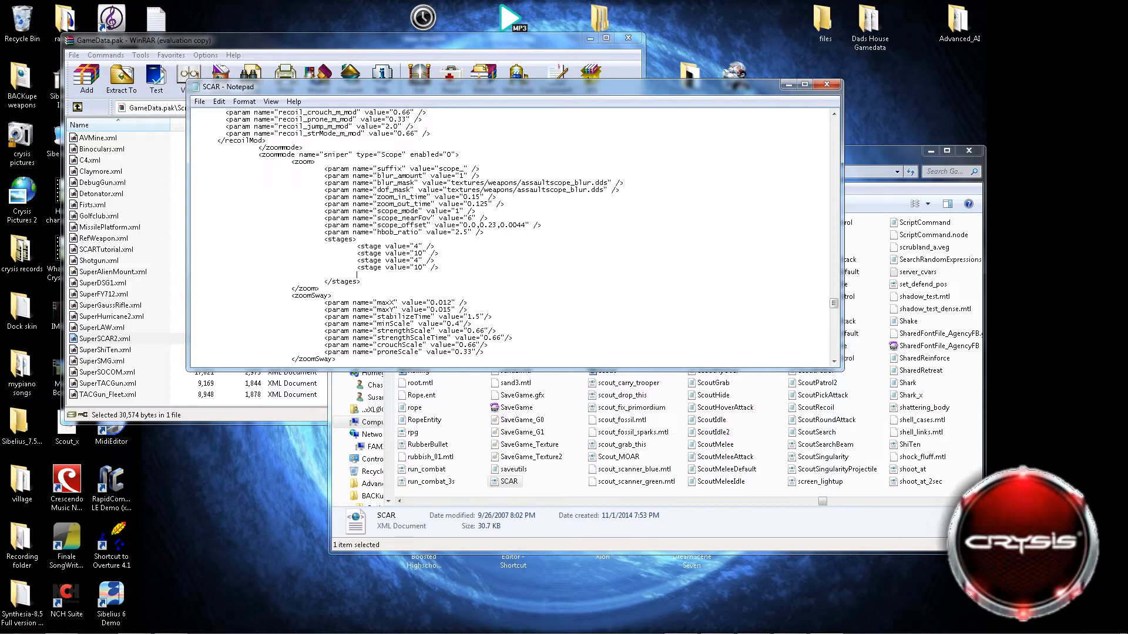
pyautogui.hotkey('ctrl', 'v')
pyautogui.press('Return')
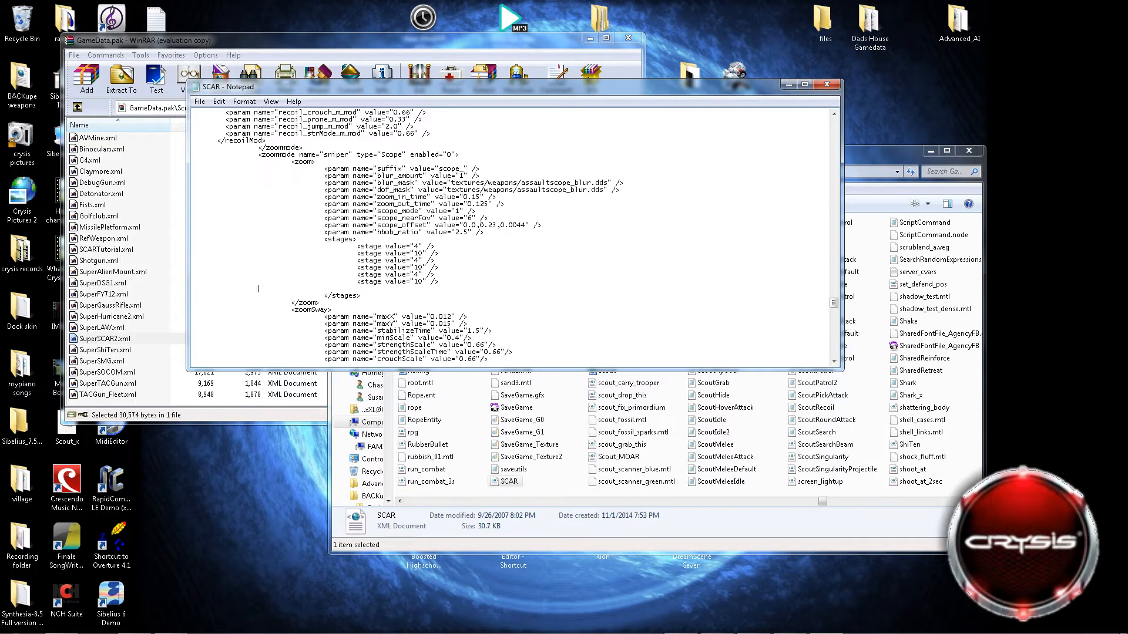
pyautogui.hotkey('ctrl', 'v')
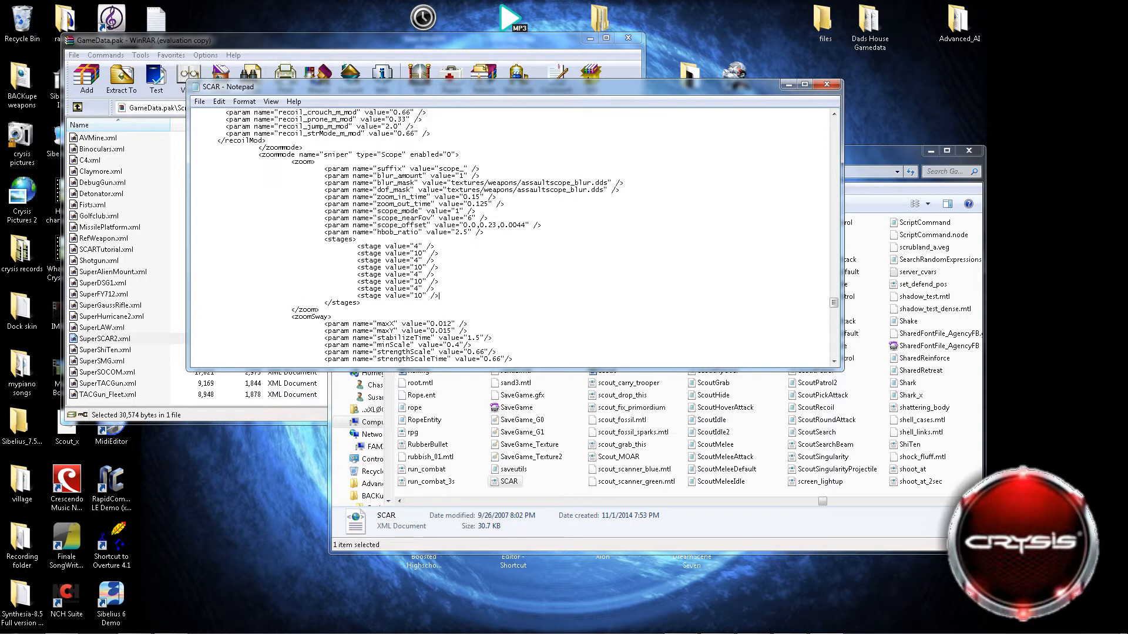
# Set the sniper zoommode's first five stage values to 10, 20, 30, 40 and 50.
pyautogui.press('BackSpace')
pyautogui.write('10')
pyautogui.write('1')
pyautogui.press('BackSpace')
pyautogui.write('20')
pyautogui.press('BackSpace')
pyautogui.write('30')
pyautogui.press('BackSpace')
pyautogui.write('40')
pyautogui.press('BackSpace')
pyautogui.write('5')
# Set the sniper zoommode's last three stage values to 100, 150 and 300.
pyautogui.moveTo(422, 282); pyautogui.dragTo(414, 281)
pyautogui.write('100')
pyautogui.press('BackSpace')
pyautogui.write('150')
pyautogui.press('BackSpace')
pyautogui.press('BackSpace')
pyautogui.write('300')
pyautogui.scroll(-2, 514, 235)
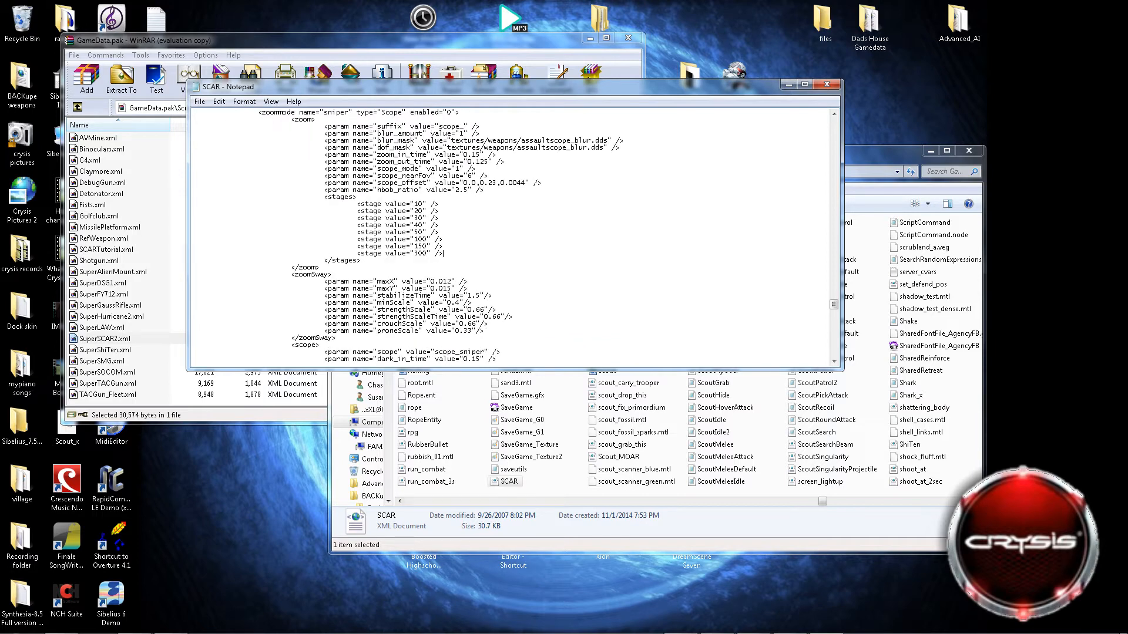
# Highlight all eight stage value lines of the sniper zoommode.
pyautogui.scroll(3, 514, 235)
pyautogui.moveTo(444, 309); pyautogui.dragTo(357, 274)
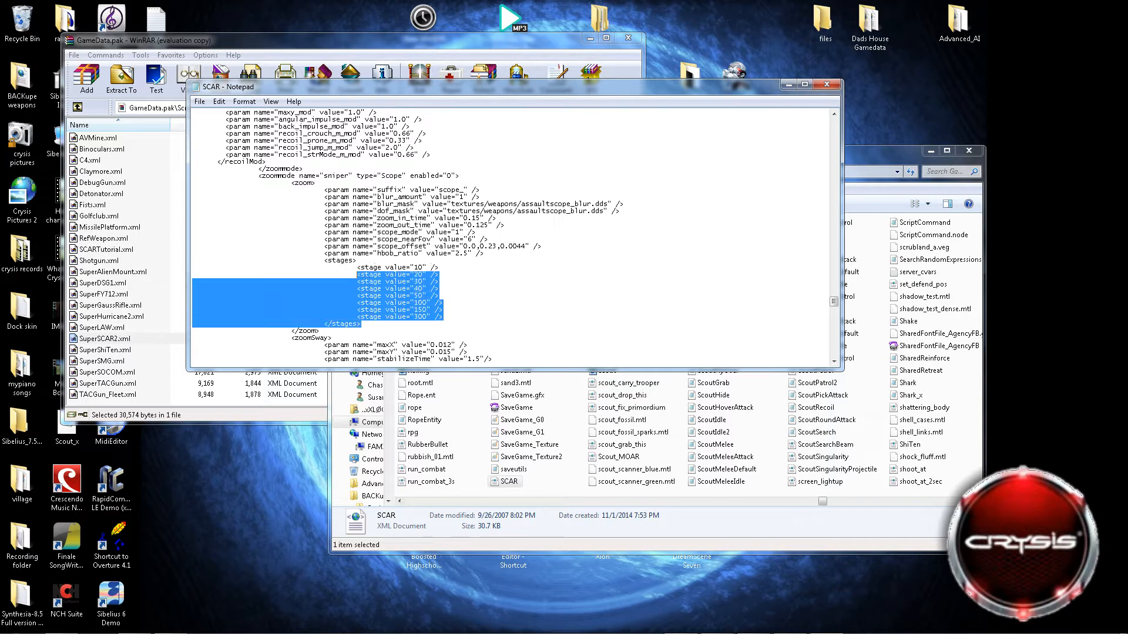
pyautogui.moveTo(444, 317); pyautogui.dragTo(357, 267)
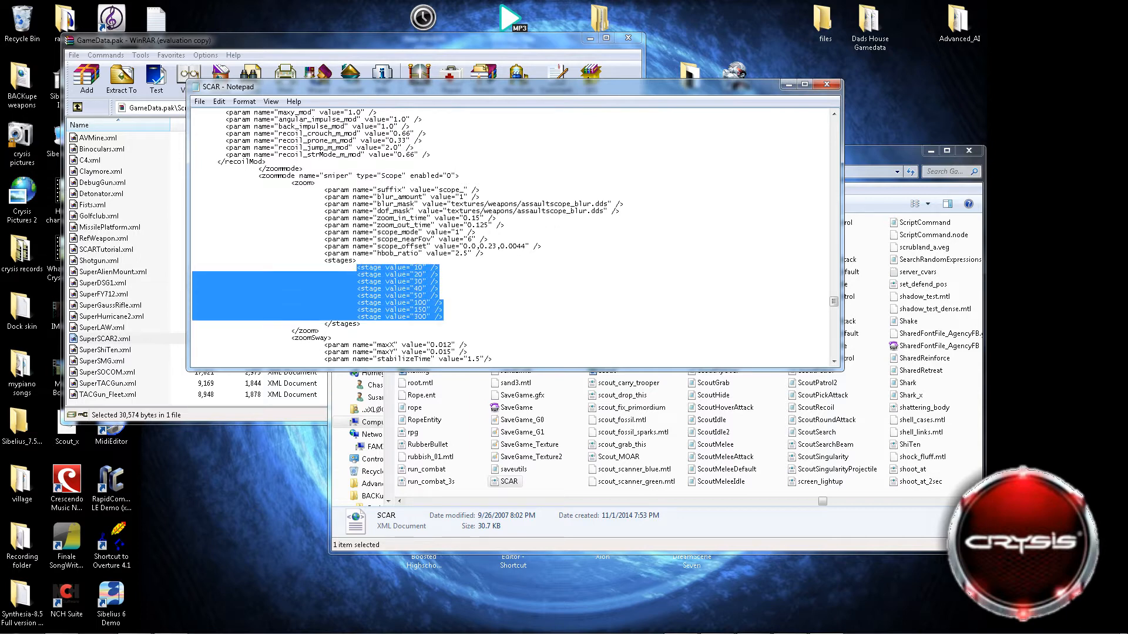
# Examine the stages, spreadMod and recoilMod sections of the ironsight, reflexsight and assaultscope zoommodes.
pyautogui.scroll(14, 357, 267)
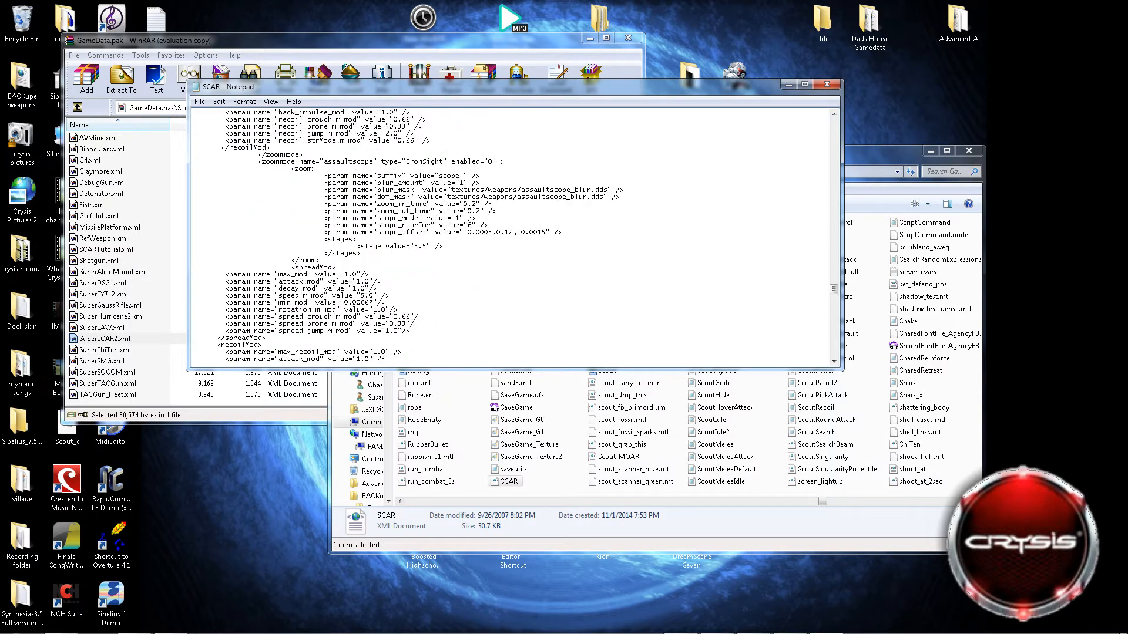
pyautogui.scroll(2, 510, 238)
pyautogui.scroll(-4, 510, 238)
pyautogui.scroll(2, 510, 237)
pyautogui.scroll(-7, 510, 238)
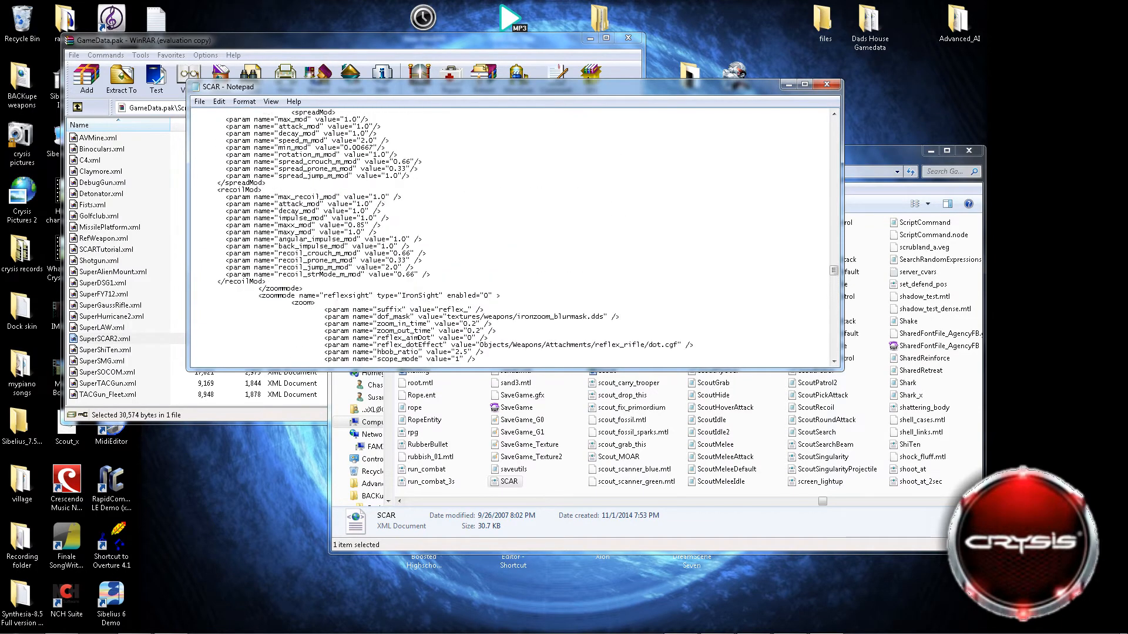
pyautogui.scroll(8, 510, 238)
pyautogui.scroll(3, 510, 238)
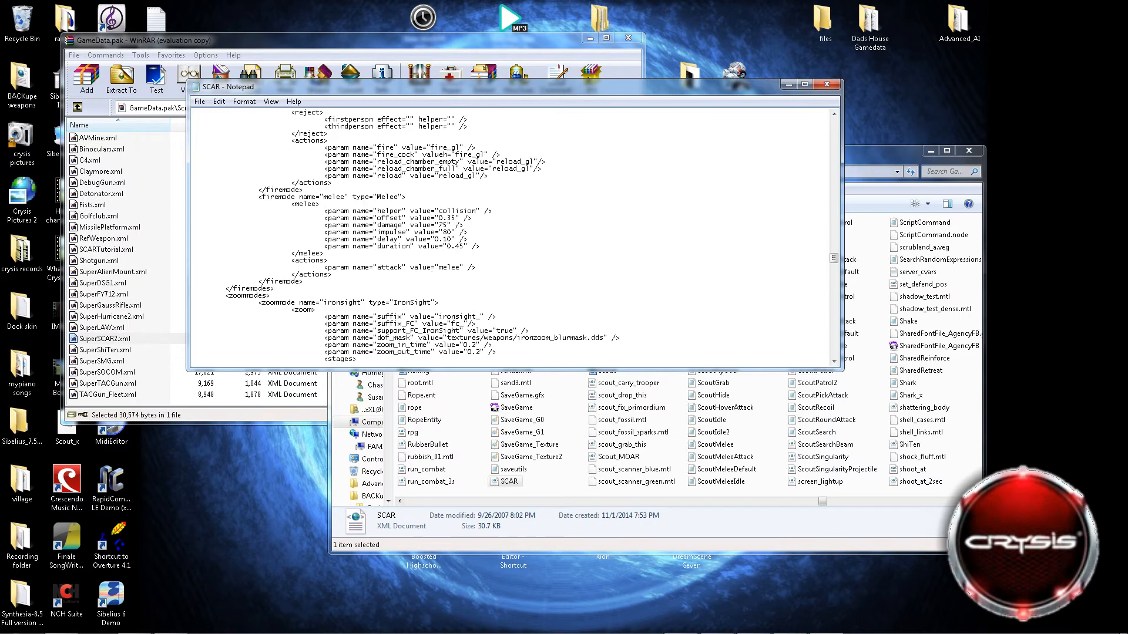
pyautogui.scroll(-3, 510, 238)
pyautogui.scroll(-3, 509, 238)
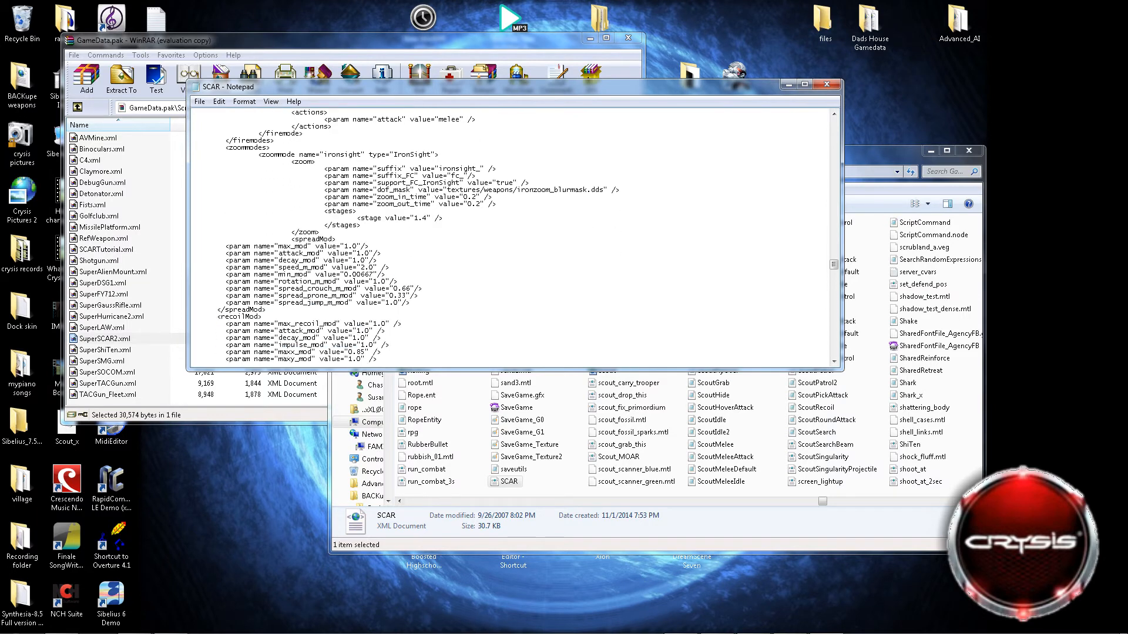
pyautogui.scroll(-10, 510, 238)
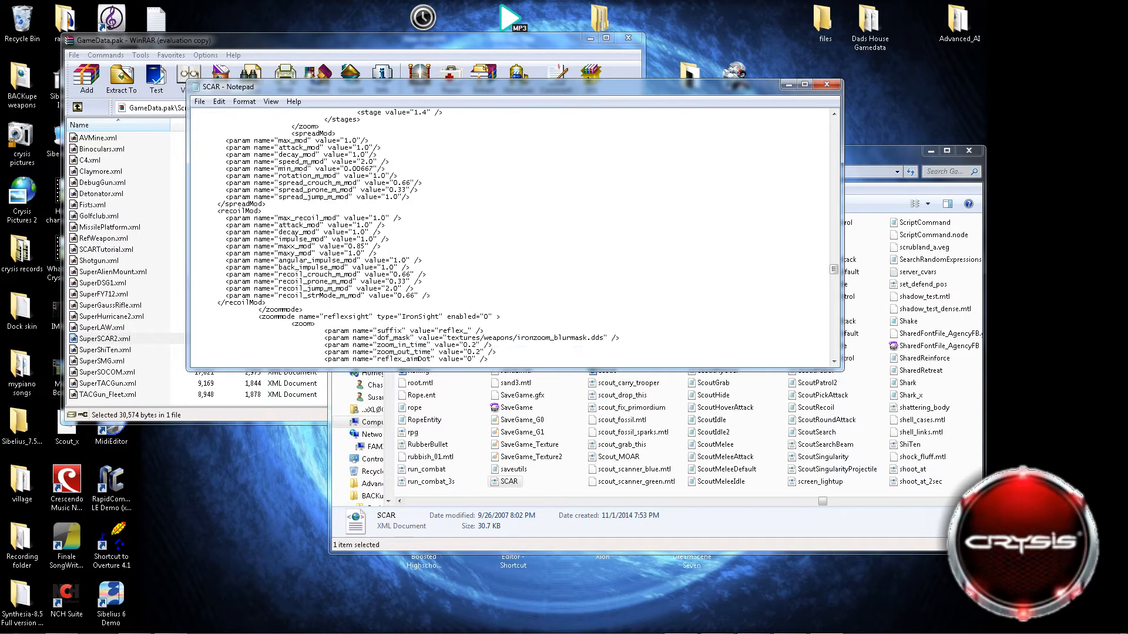
pyautogui.scroll(-4, 510, 238)
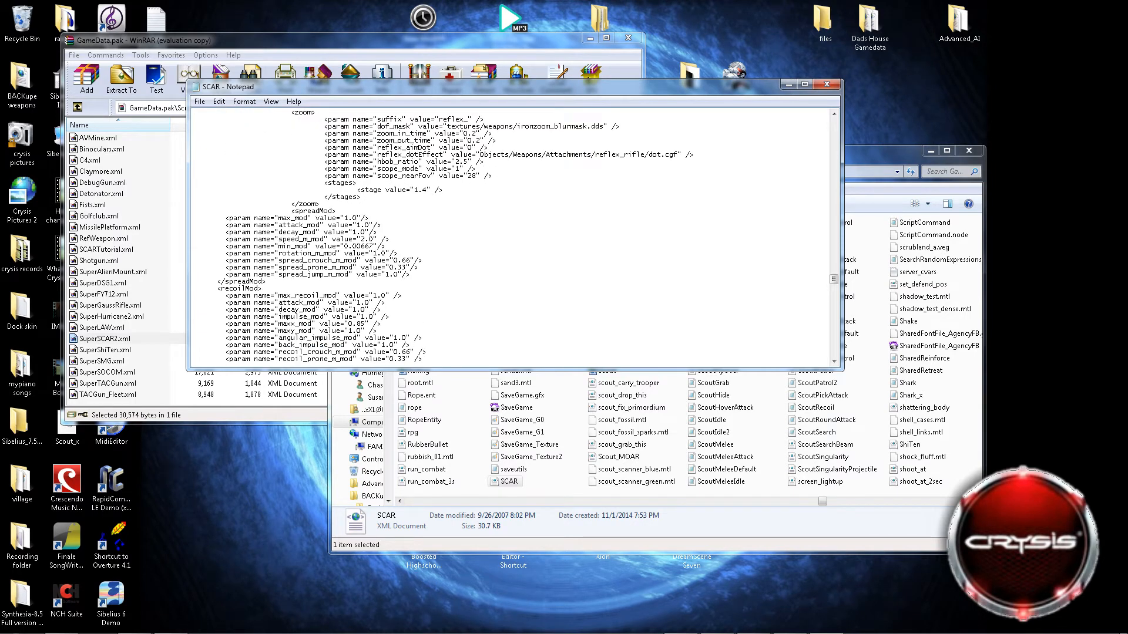
# Set the reflexsight zoommode's spreadMod values from max_mod through spread_crouch_m_mod to 0.
pyautogui.press('BackSpace')
pyautogui.press('BackSpace')
pyautogui.press('BackSpace')
pyautogui.write('0')
pyautogui.press('Delete')
pyautogui.press('Delete')
pyautogui.press('Down')
pyautogui.press('Left')
pyautogui.press('Delete')
pyautogui.press('Delete')
pyautogui.press('Delete')
pyautogui.press('Delete')
pyautogui.press('Down')
pyautogui.press('Delete')
pyautogui.press('BackSpace')
pyautogui.press('BackSpace')
pyautogui.press('BackSpace')
pyautogui.press('Delete')
pyautogui.press('Delete')
# Set spread_prone_m_mod and spread_jump_m_mod to 0 in the reflexsight zoommode's spreadMod section.
pyautogui.press('Delete')
pyautogui.press('Delete')
pyautogui.press('Delete')
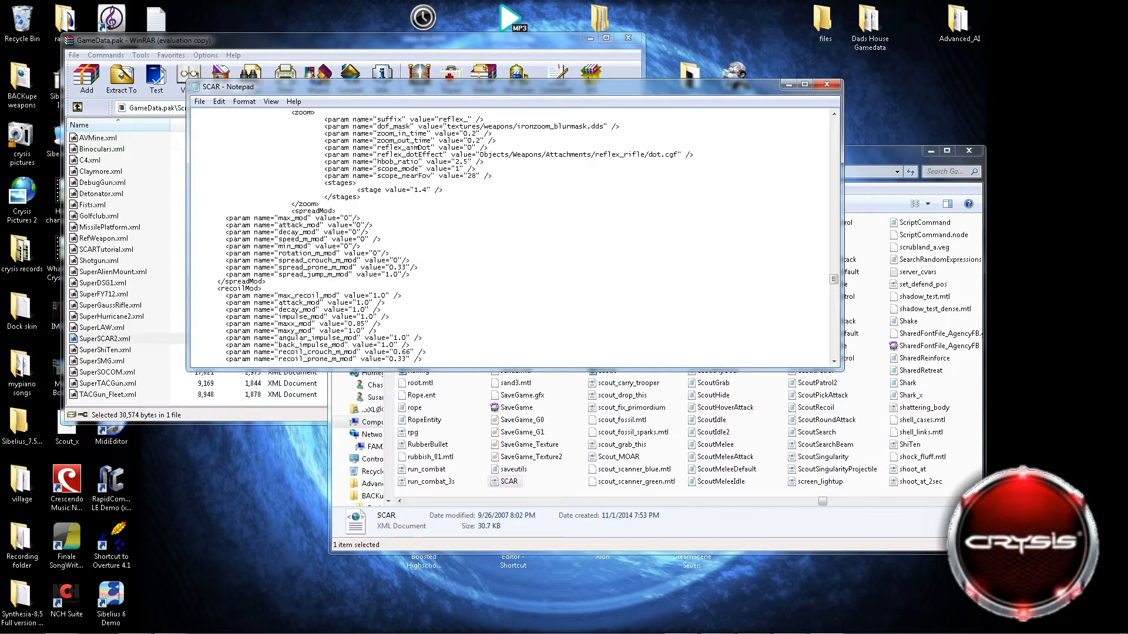
pyautogui.press('Delete')
pyautogui.press('Delete')
pyautogui.press('Delete')
pyautogui.press('BackSpace')
# Set the reflexsight zoommode's recoilMod values from max_recoil_mod through maxx_mod to 0.
pyautogui.press('Delete')
pyautogui.press('BackSpace')
pyautogui.press('Delete')
pyautogui.press('BackSpace')
pyautogui.press('Delete')
pyautogui.press('BackSpace')
pyautogui.press('Delete')
pyautogui.click(352, 324)
# Set maxy_mod, angular_impulse_mod and back_impulse_mod to 0 in the reflexsight zoommode's recoilMod section.
pyautogui.press('Delete')
pyautogui.press('Delete')
pyautogui.press('Delete')
pyautogui.click(347, 331)
pyautogui.press('Delete')
pyautogui.press('Delete')
pyautogui.press('Delete')
pyautogui.press('Delete')
pyautogui.click(389, 345)
pyautogui.press('Delete')
pyautogui.press('Delete')
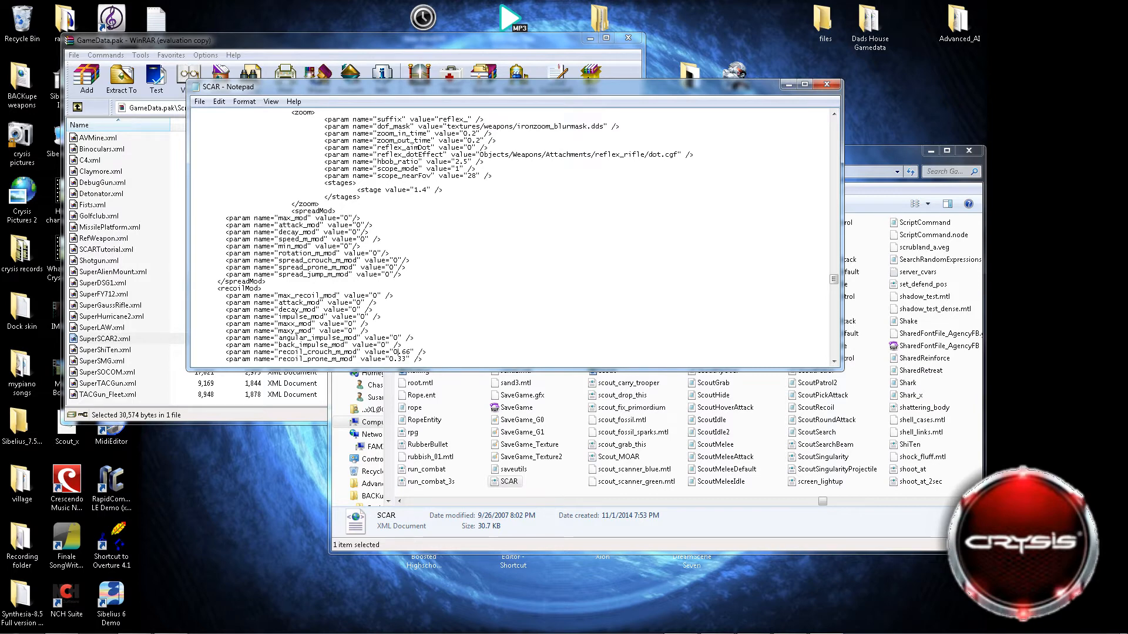
# Set recoil_crouch_m_mod, recoil_prone_m_mod, recoil_jump_m_mod and recoil_strMode_m_mod to 0 in the reflexsight zoommode.
pyautogui.press('Delete')
pyautogui.press('Delete')
pyautogui.press('Delete')
pyautogui.press('Down')
pyautogui.press('Delete')
pyautogui.press('Delete')
pyautogui.press('Down')
pyautogui.press('Down')
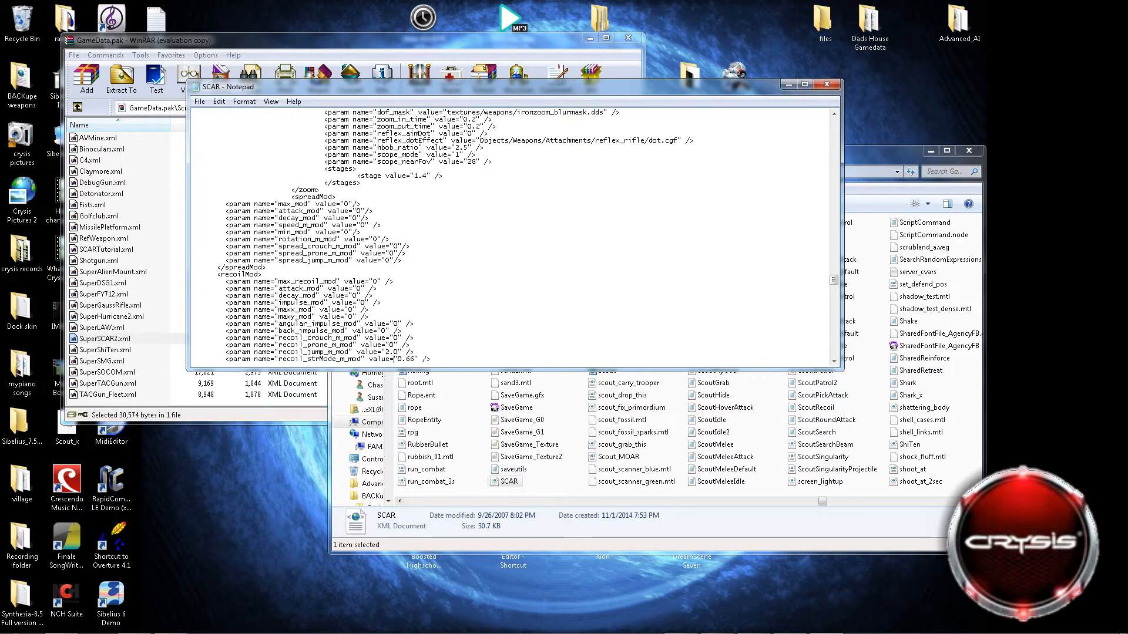
pyautogui.press('Delete')
pyautogui.press('Delete')
pyautogui.press('Right')
pyautogui.press('Right')
pyautogui.press('Right')
pyautogui.press('Right')
pyautogui.press('Delete')
pyautogui.press('Delete')
pyautogui.press('BackSpace')
pyautogui.press('Down')
pyautogui.press('Down')
pyautogui.press('Down')
pyautogui.press('Down')
pyautogui.press('Down')
pyautogui.press('Down')
pyautogui.press('Down')
pyautogui.press('Down')
pyautogui.press('Down')
pyautogui.press('Down')
pyautogui.press('Down')
pyautogui.press('Down')
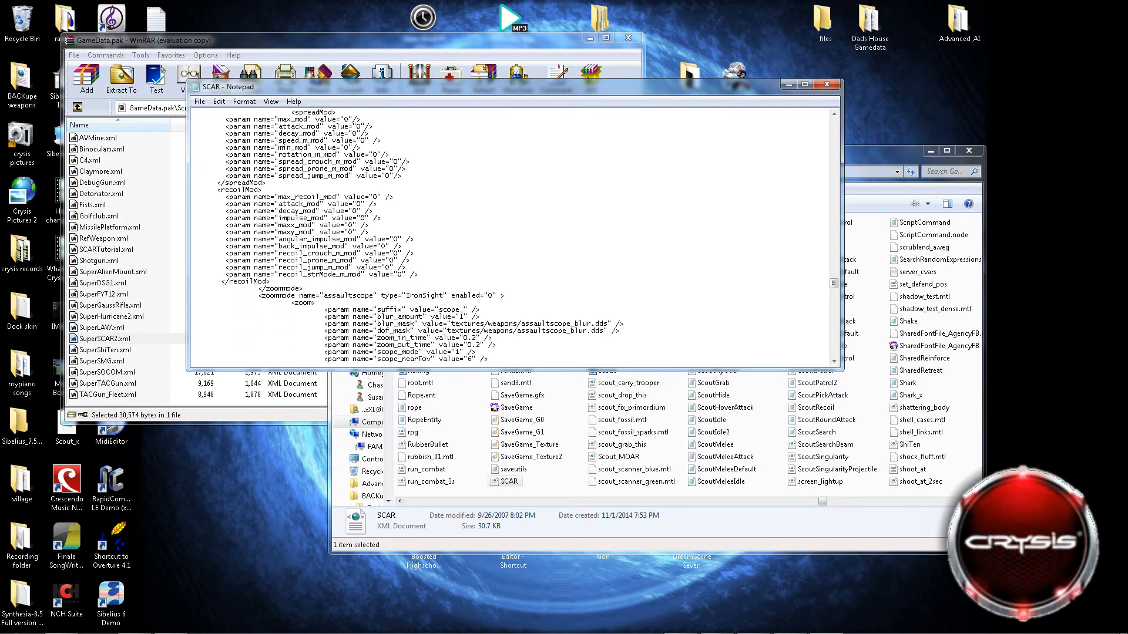
# Set the default firemode's rate to 1000000 and clear its damage value.
pyautogui.scroll(7, 511, 235)
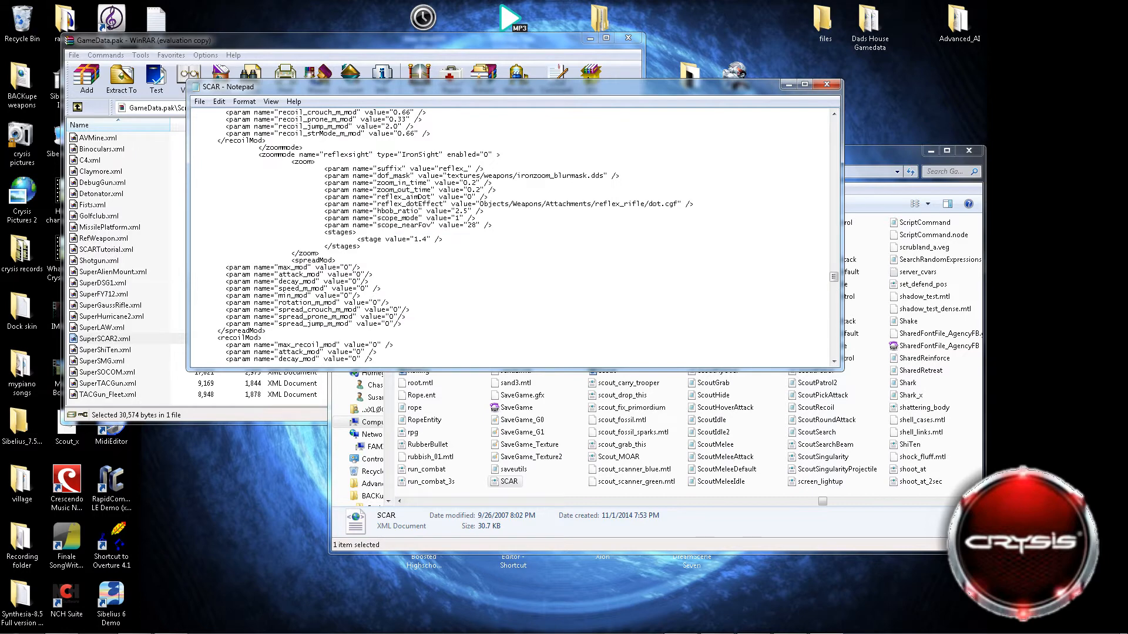
pyautogui.scroll(6, 527, 236)
pyautogui.scroll(11, 258, 295)
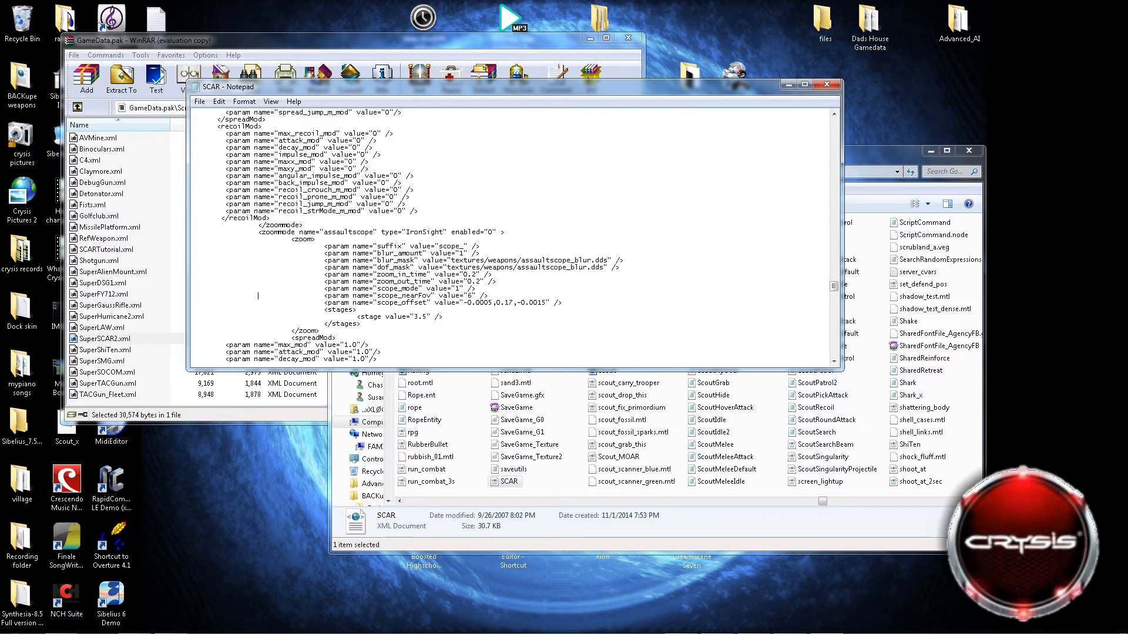
pyautogui.scroll(20, 258, 296)
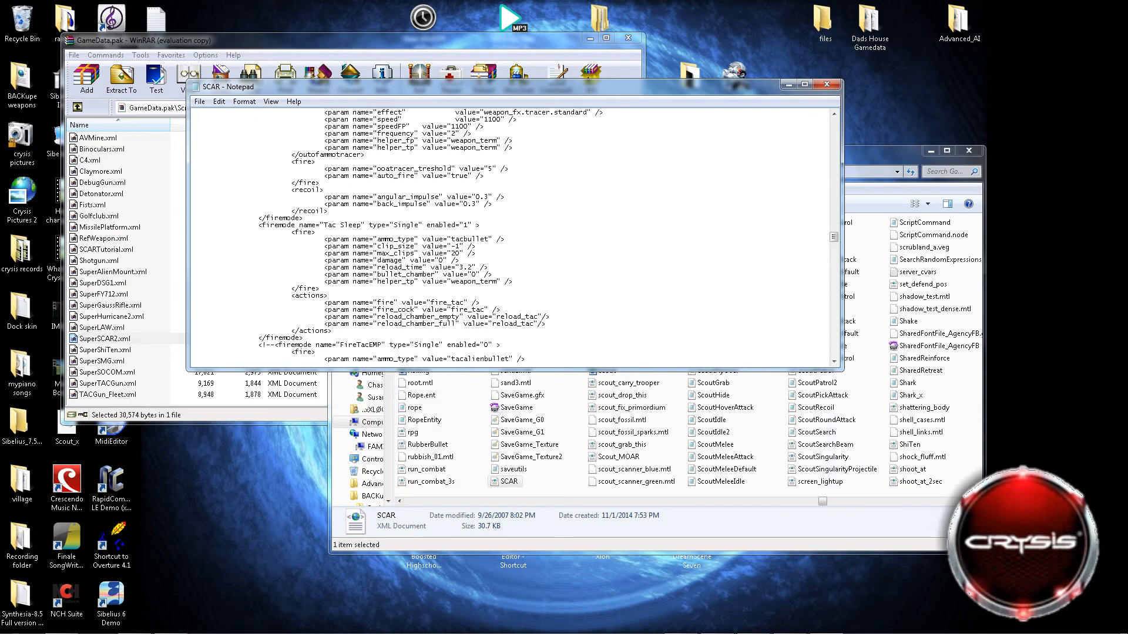
pyautogui.scroll(20, 511, 235)
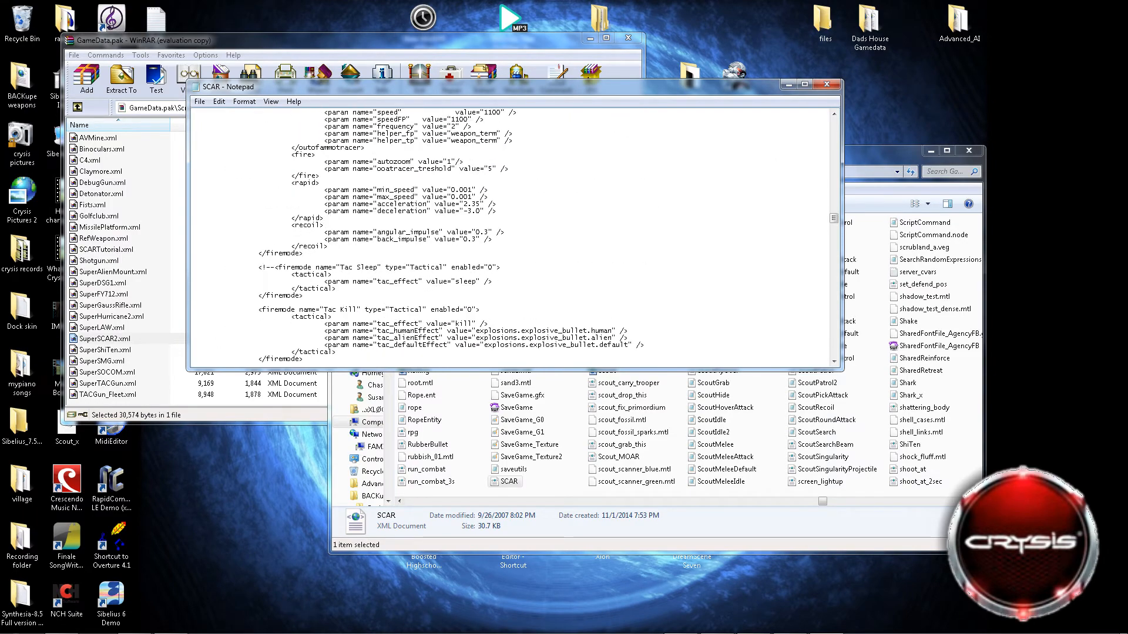
pyautogui.scroll(20, 510, 235)
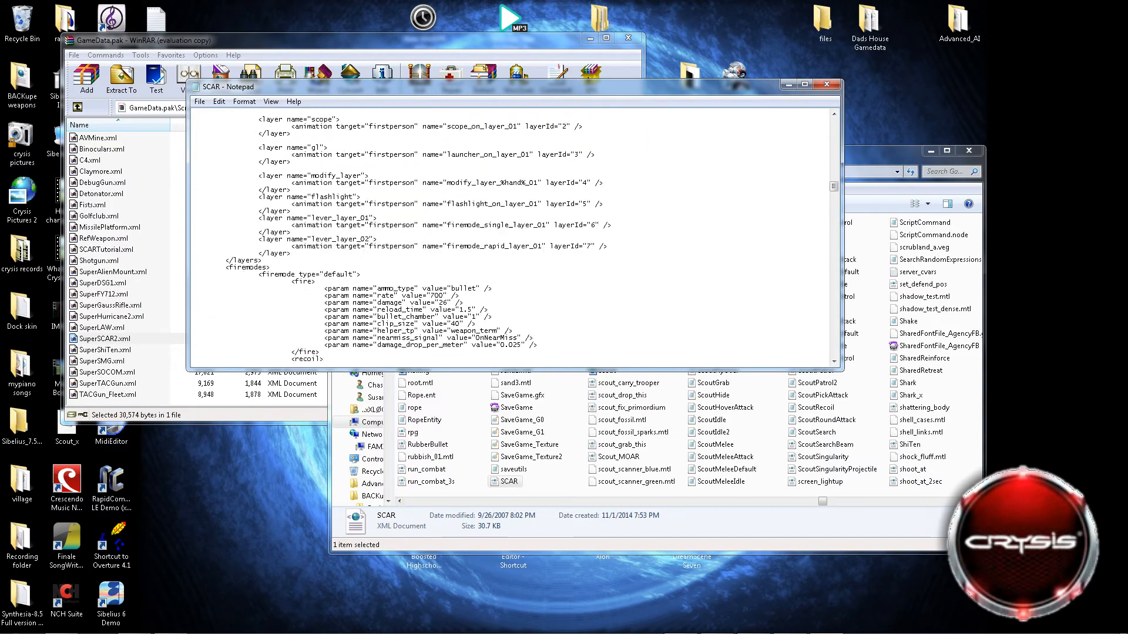
pyautogui.scroll(-4, 511, 235)
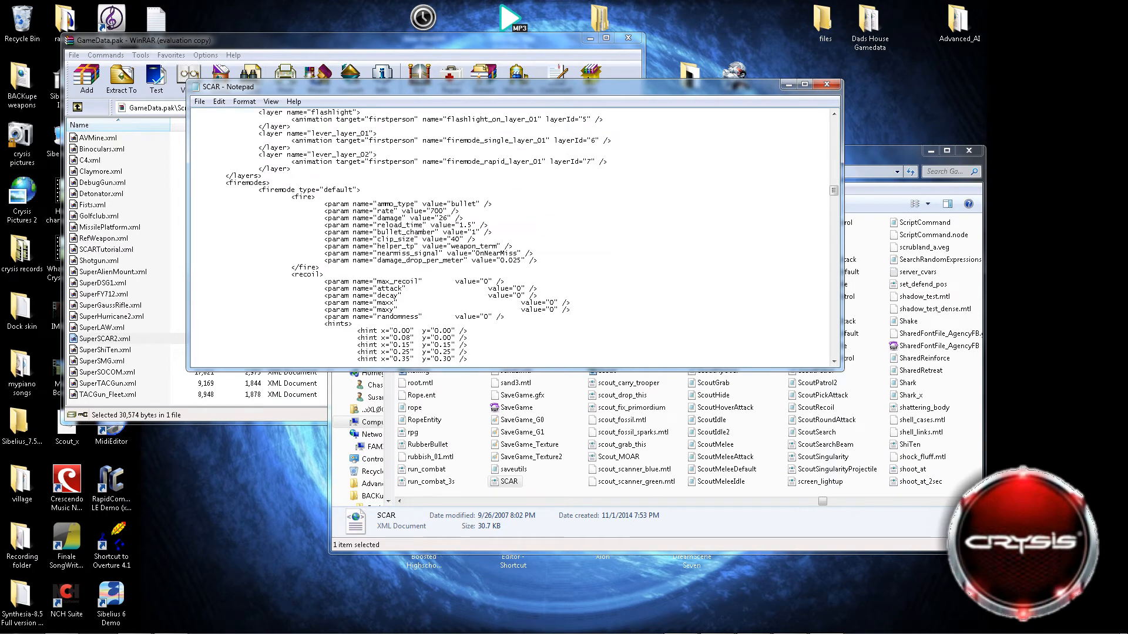
pyautogui.moveTo(444, 211); pyautogui.dragTo(431, 211)
pyautogui.press('BackSpace')
pyautogui.write('10000000')
pyautogui.press('BackSpace')
pyautogui.press('BackSpace')
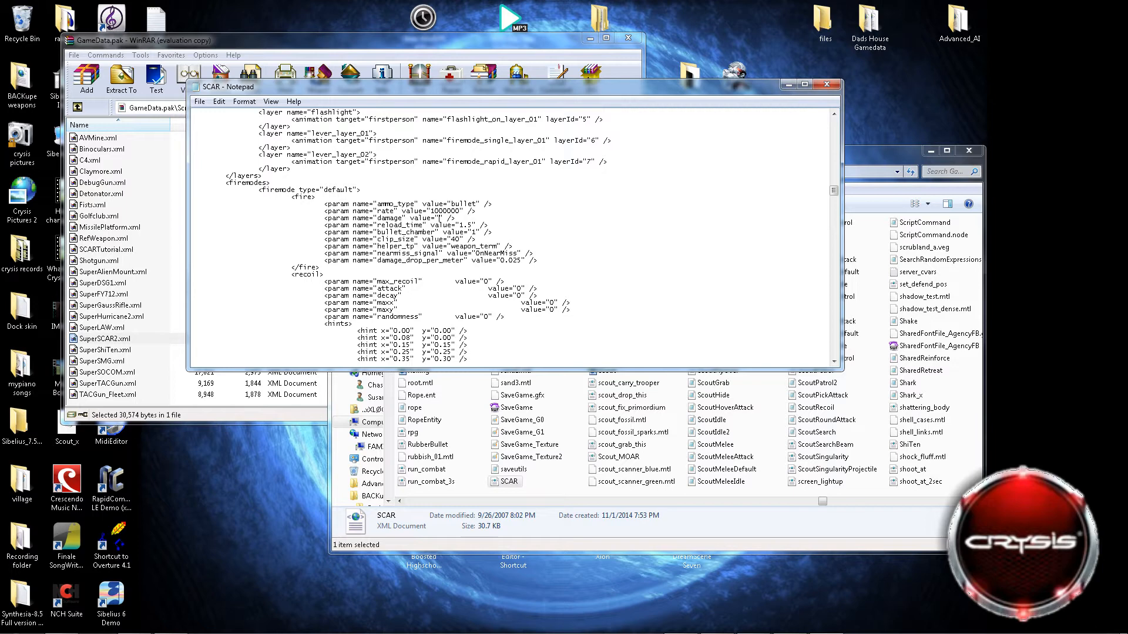
# Set the default firemode's damage to 300 and its clip_size to -1.
pyautogui.write('300')
pyautogui.moveTo(452, 240); pyautogui.dragTo(460, 240)
pyautogui.press('BackSpace')
pyautogui.scroll(-2, 511, 235)
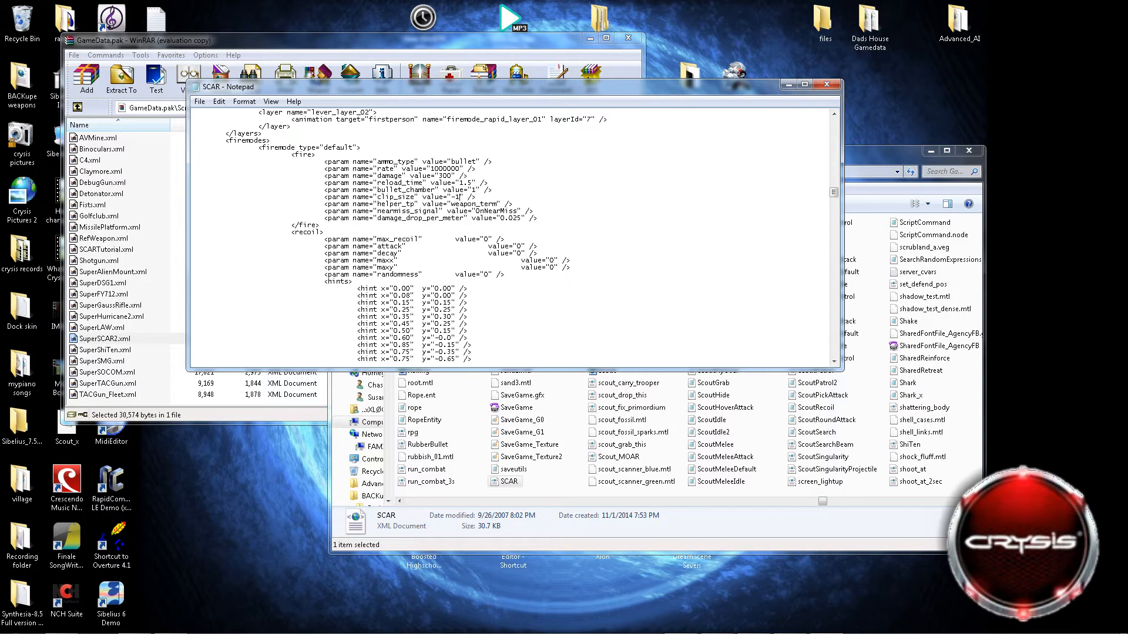
# Set min, max, attack, decay and speed_m to 0 in the default firemode's spread section.
pyautogui.scroll(-1, 460, 196)
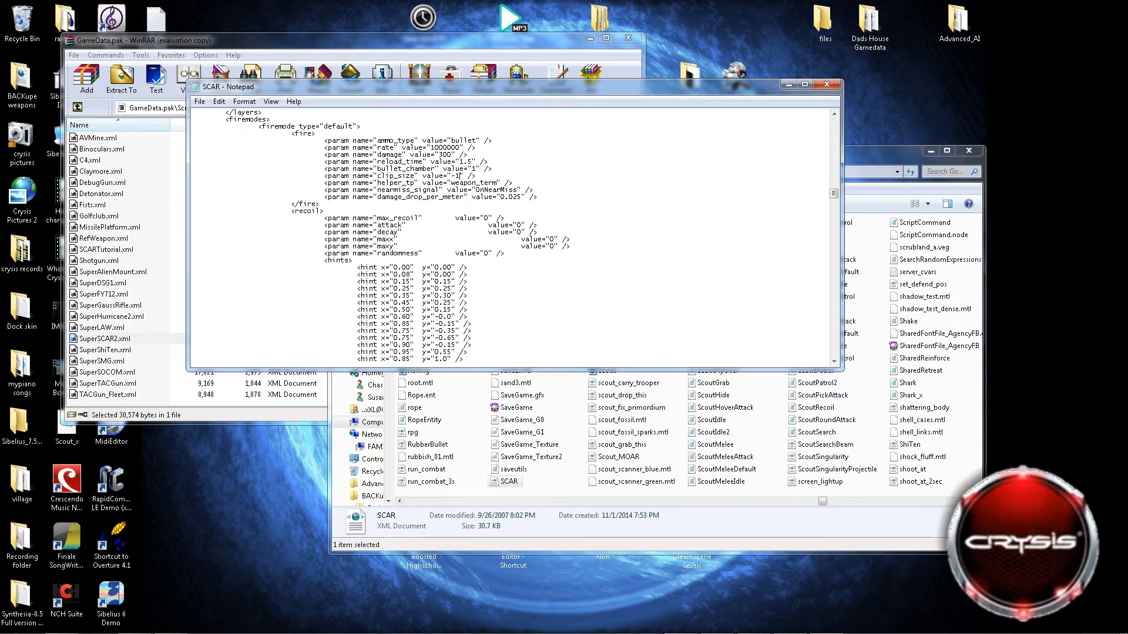
pyautogui.scroll(-10, 511, 235)
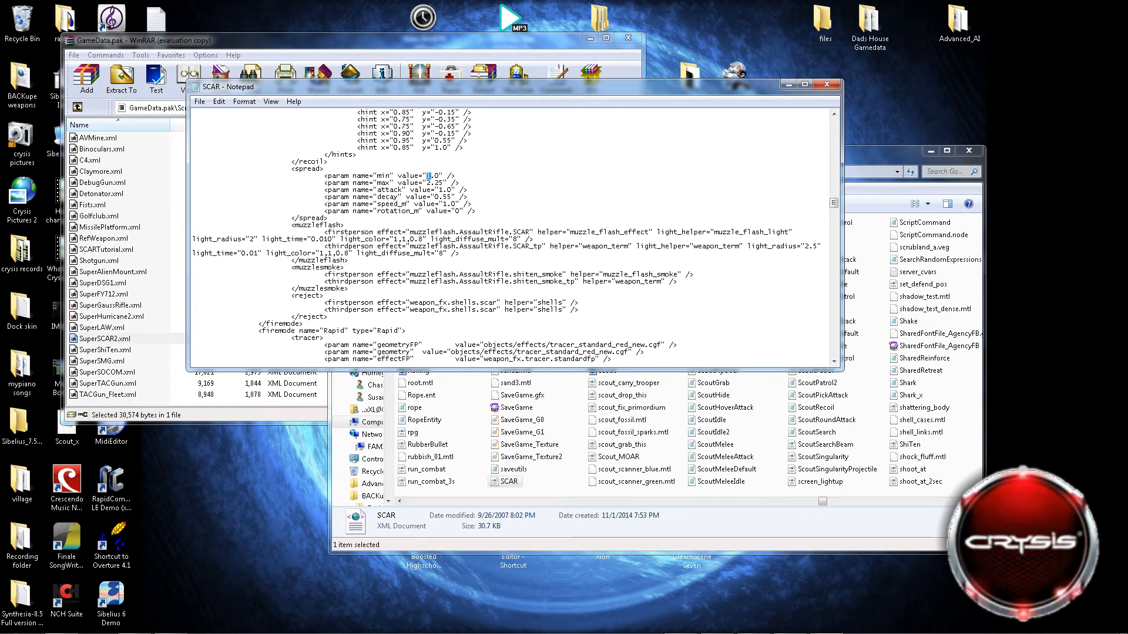
pyautogui.write('5')
pyautogui.press('Delete')
pyautogui.press('Delete')
pyautogui.press('Delete')
pyautogui.press('Delete')
pyautogui.write('0')
pyautogui.press('Delete')
pyautogui.press('Delete')
pyautogui.press('Delete')
pyautogui.write('0')
pyautogui.press('Delete')
pyautogui.press('Delete')
pyautogui.press('Delete')
pyautogui.press('Delete')
pyautogui.press('Delete')
pyautogui.press('Delete')
pyautogui.write('0')
# Look through the remaining firemodes, zoommodes and accessories down to the end of the SCAR file.
pyautogui.scroll(-8, 514, 235)
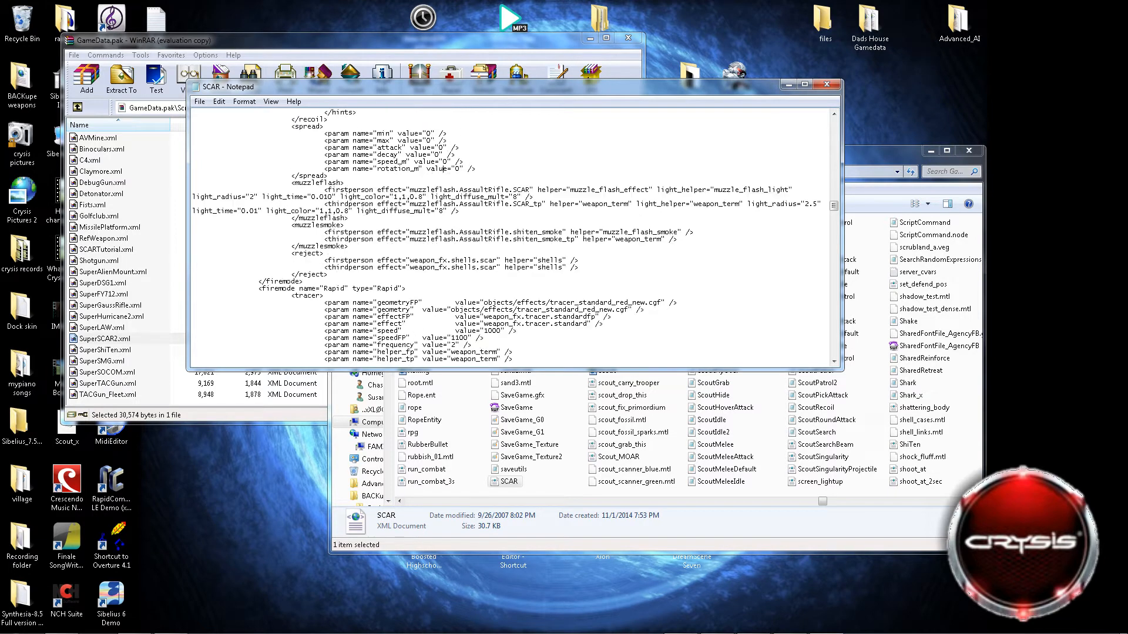
pyautogui.scroll(20, 514, 235)
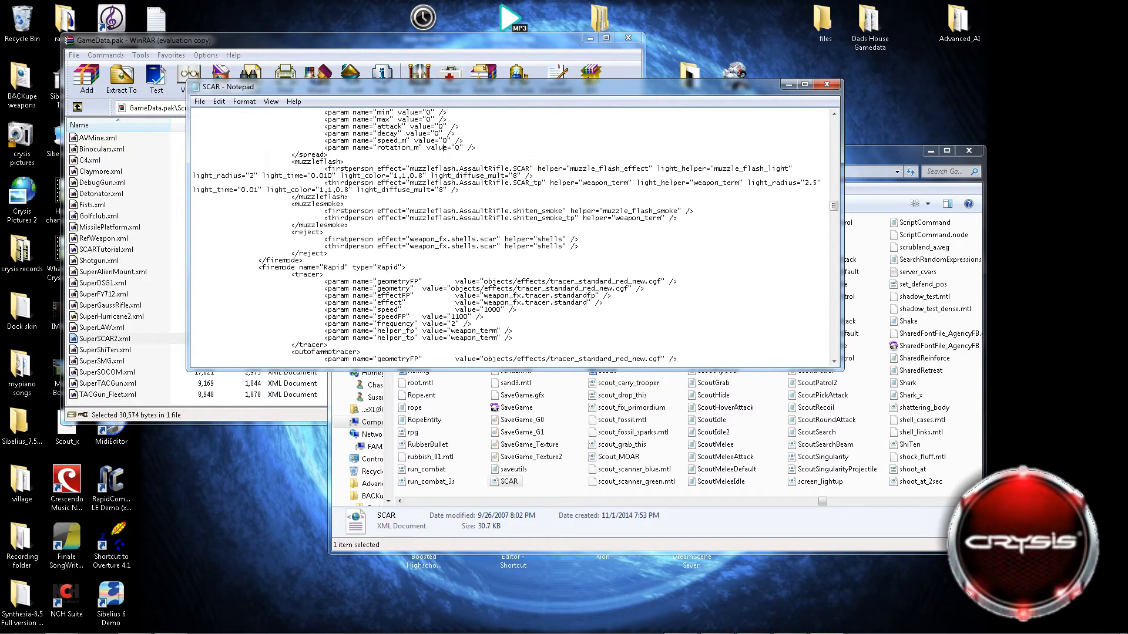
pyautogui.scroll(-20, 514, 235)
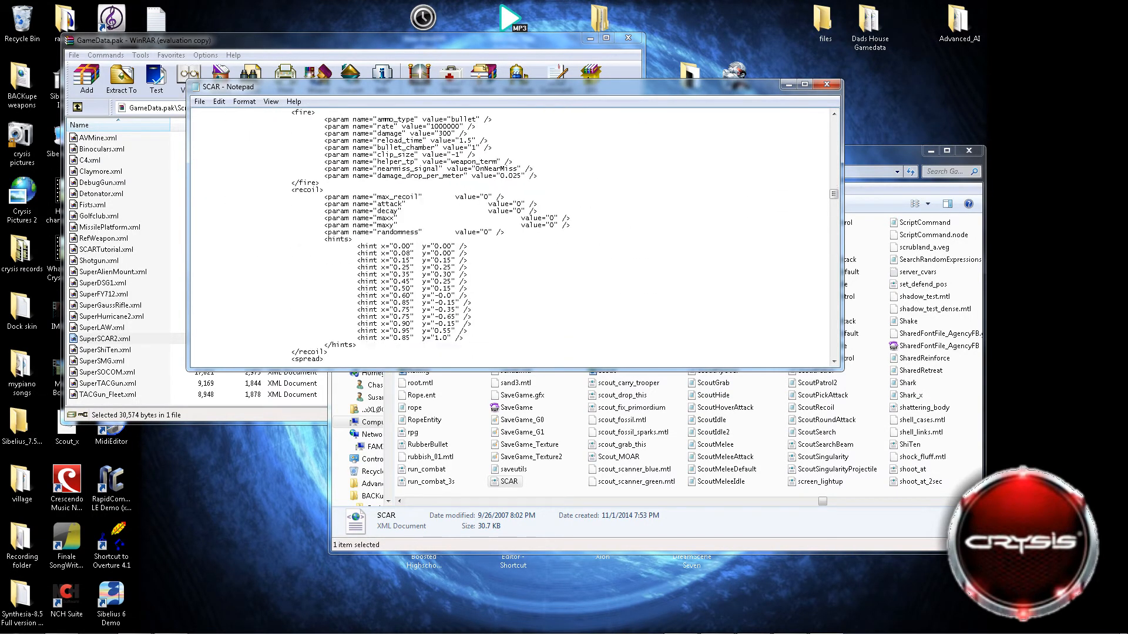
pyautogui.scroll(3, 513, 235)
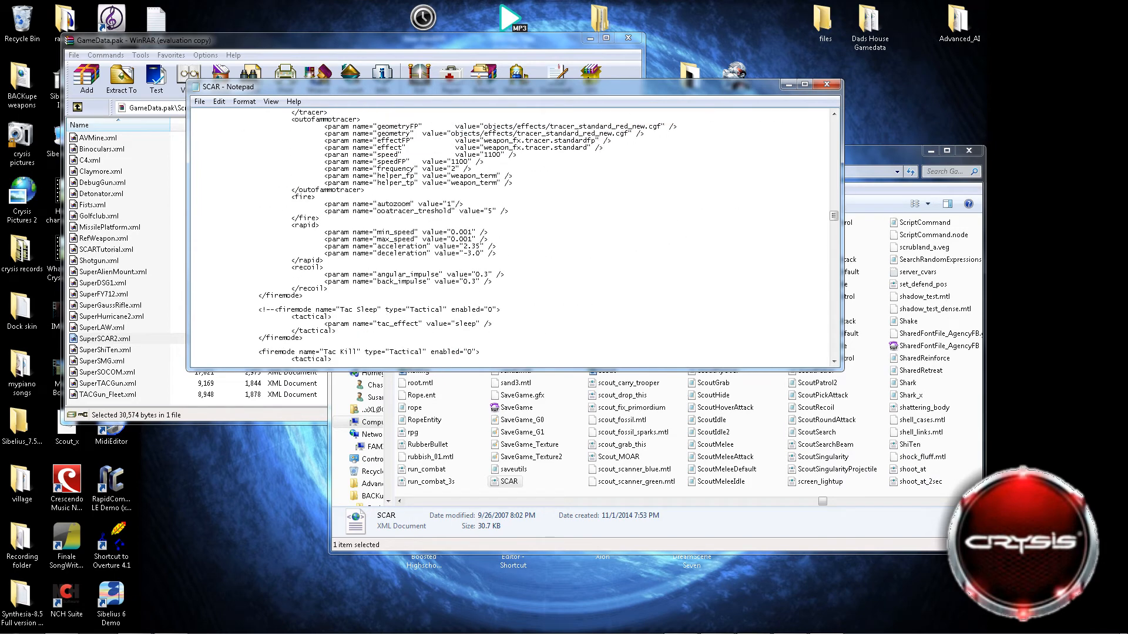
pyautogui.scroll(-6, 514, 235)
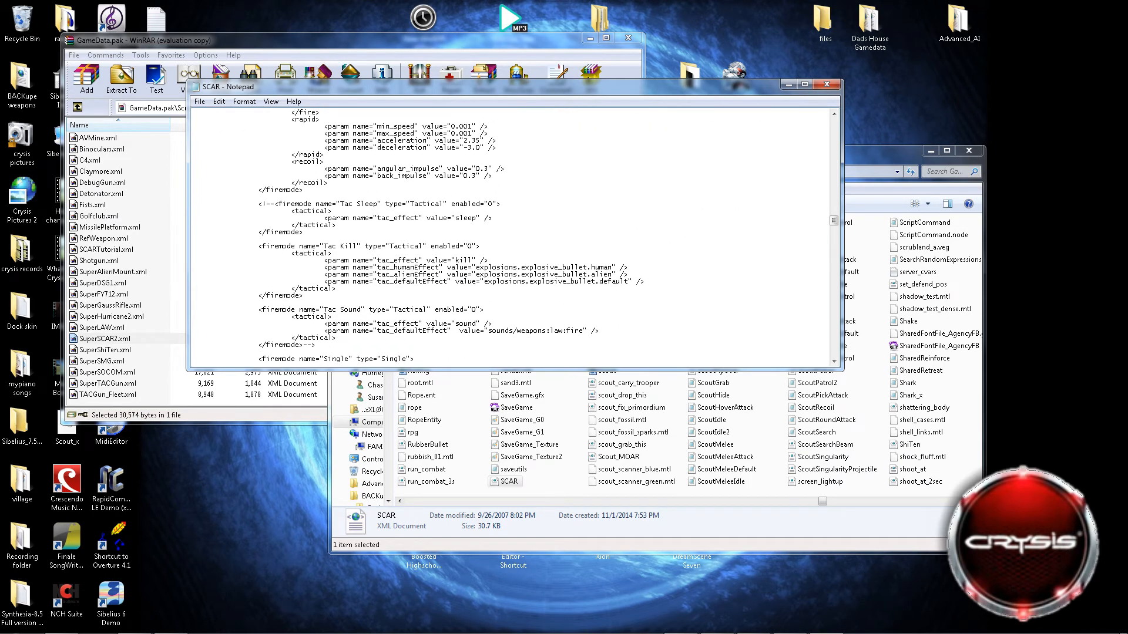
pyautogui.scroll(-6, 514, 235)
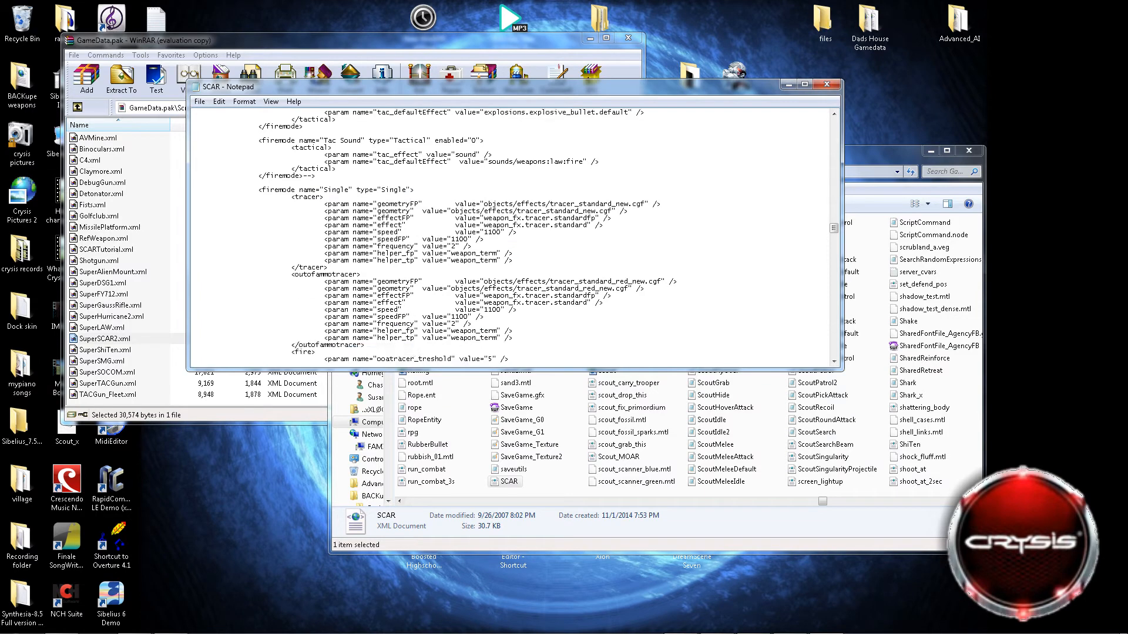
pyautogui.scroll(-4, 514, 235)
pyautogui.scroll(-7, 516, 225)
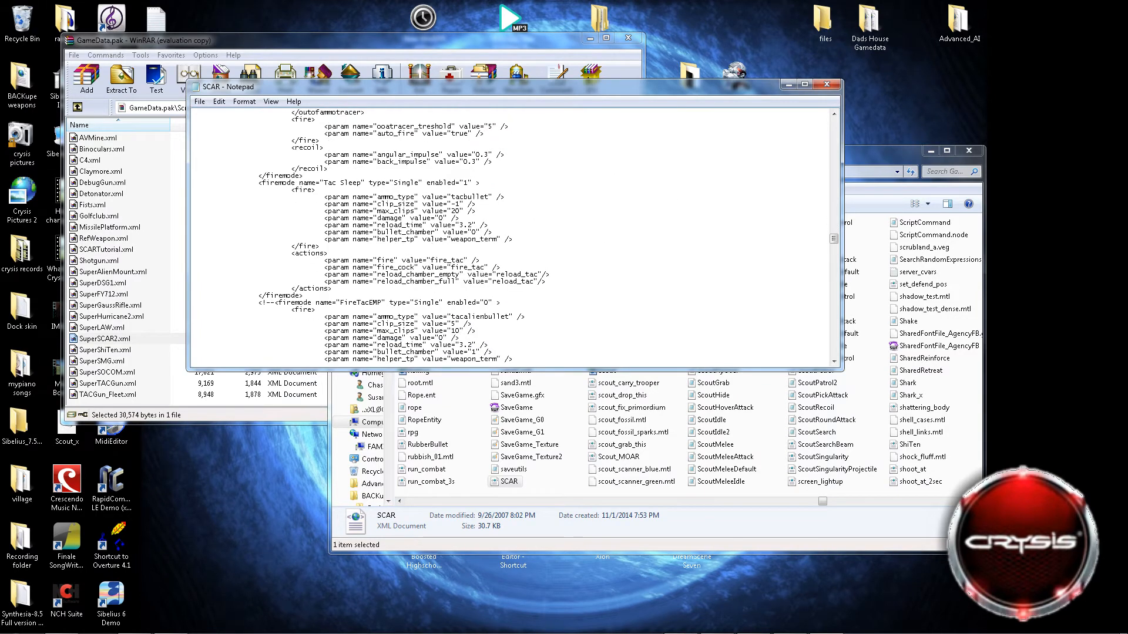
pyautogui.scroll(2, 514, 235)
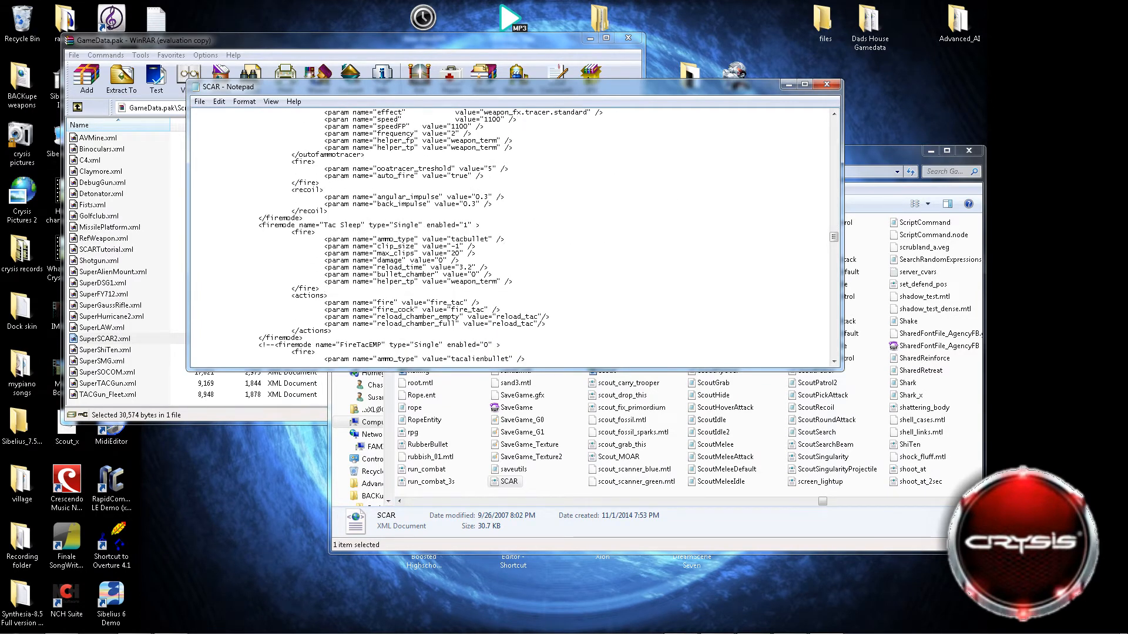
pyautogui.scroll(-15, 514, 235)
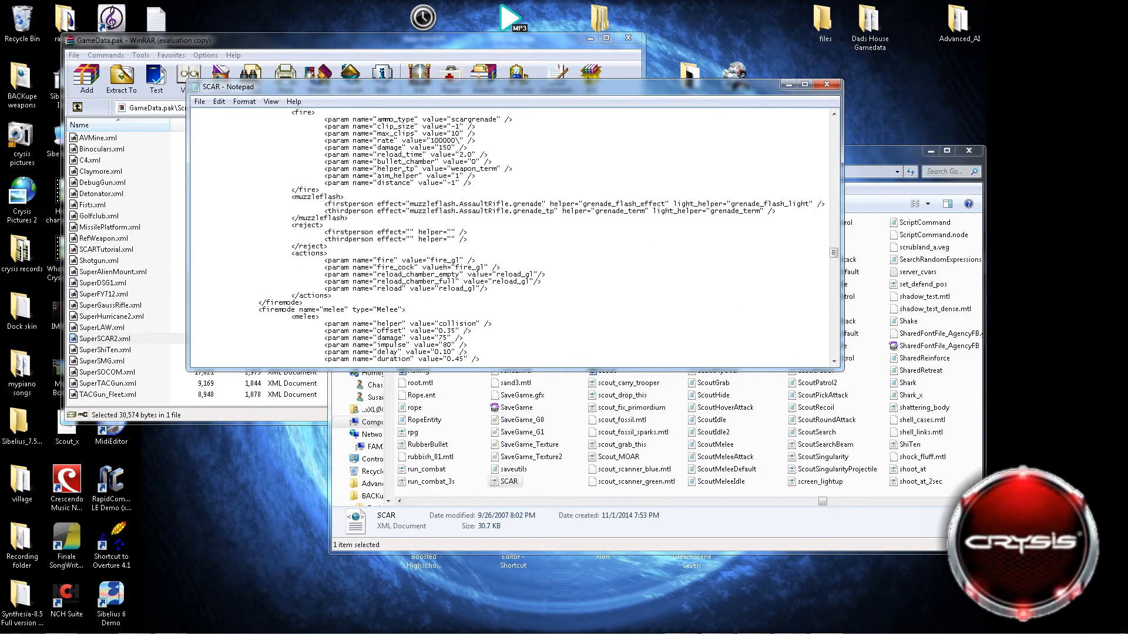
pyautogui.scroll(-15, 514, 235)
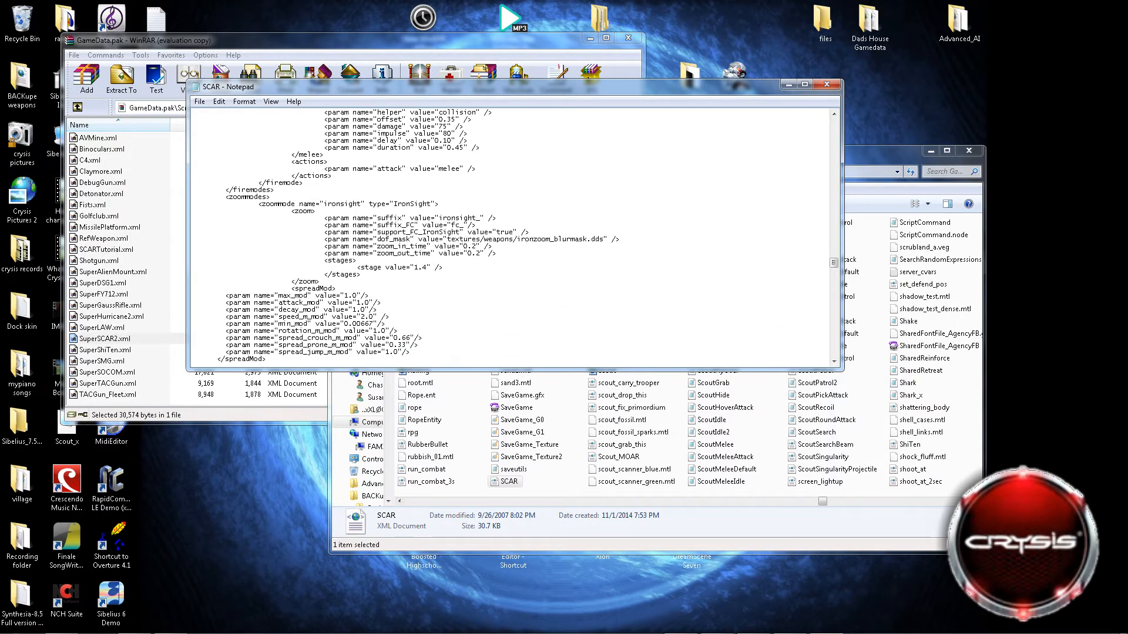
pyautogui.scroll(-15, 513, 235)
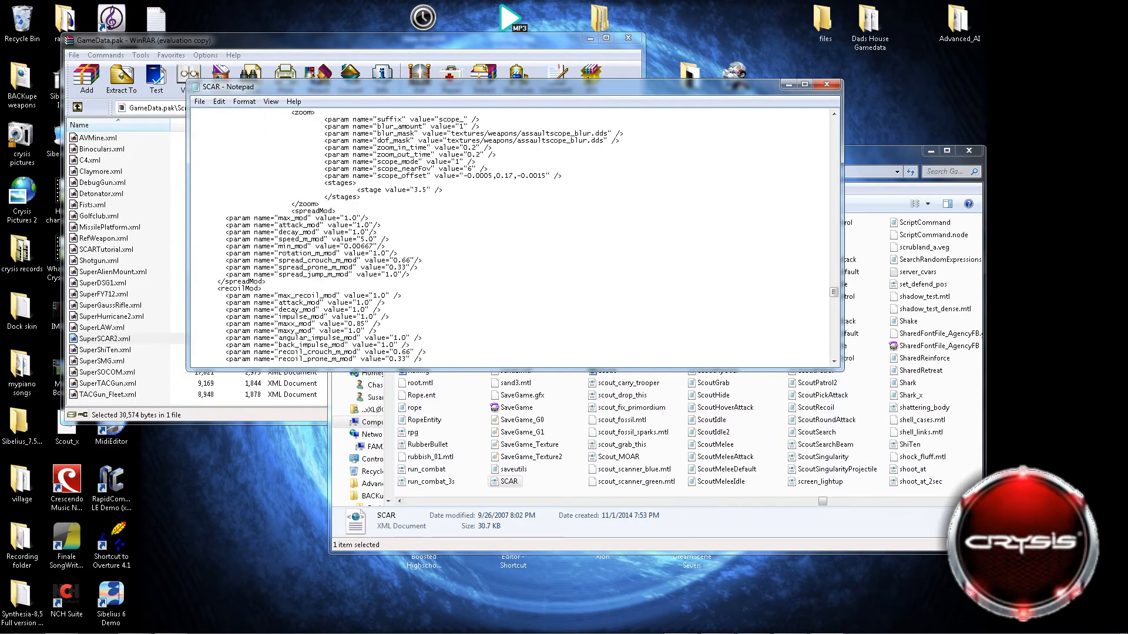
pyautogui.scroll(-15, 514, 235)
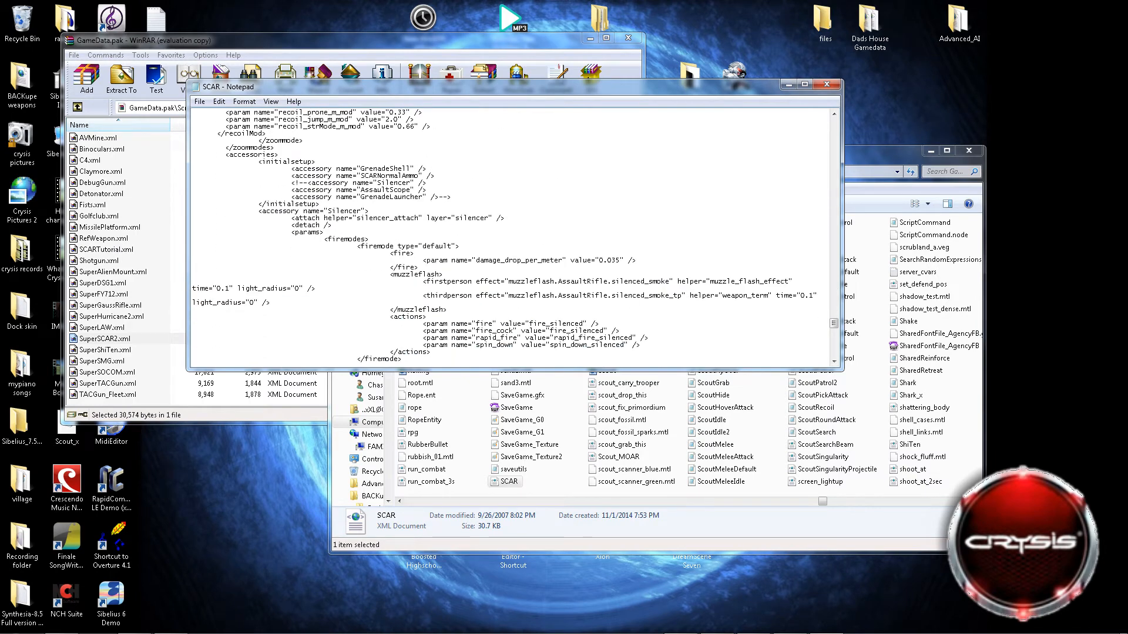
pyautogui.scroll(-15, 514, 235)
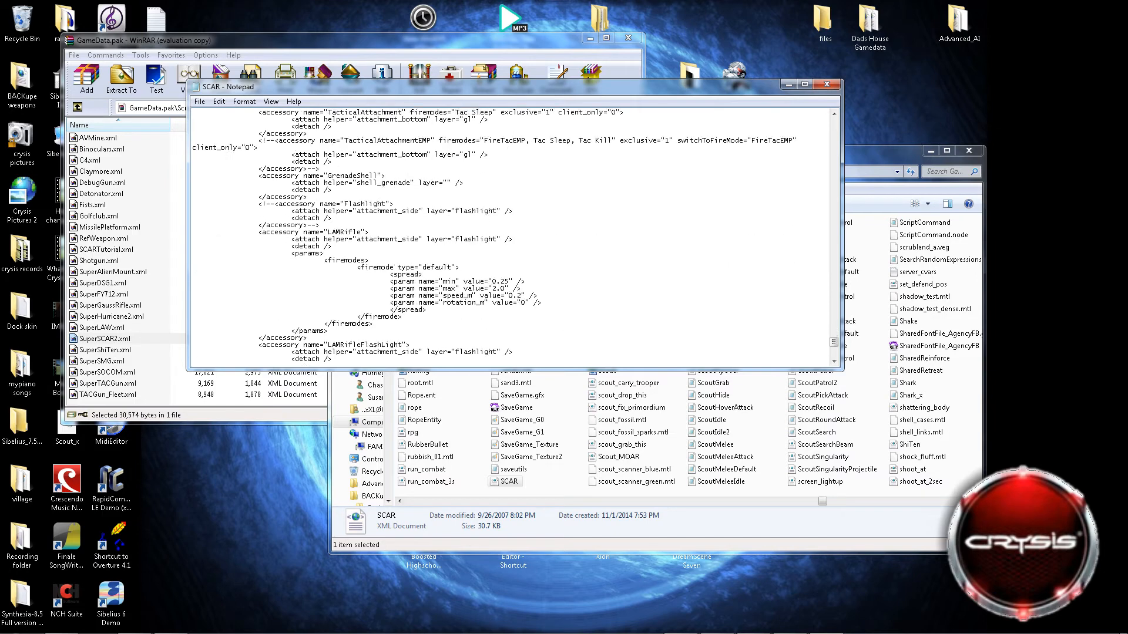
pyautogui.scroll(-9, 514, 235)
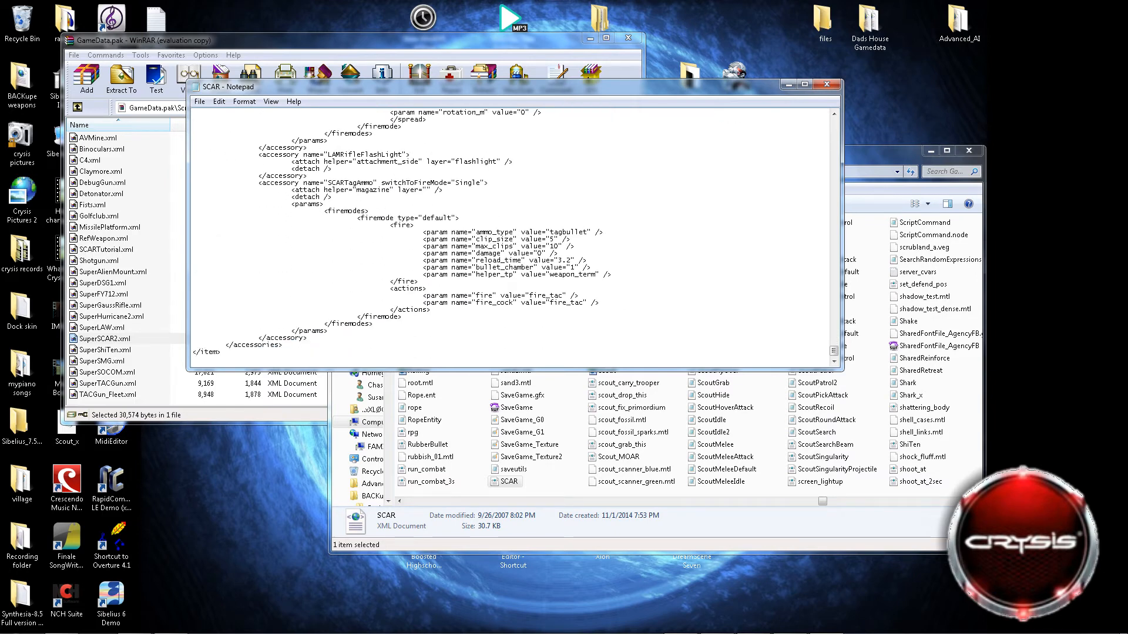
# Review the Silencer accessory and initial setup, the preceding recoilMod values, and the sniper zoommode's scope settings and zoom stages.
pyautogui.scroll(20, 514, 235)
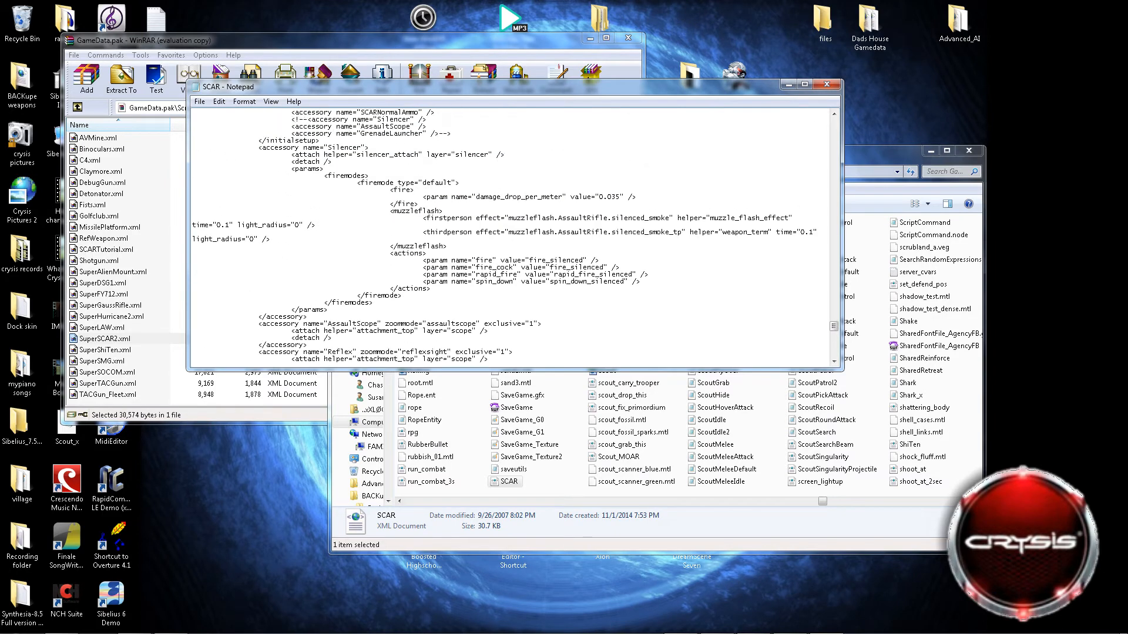
pyautogui.scroll(-9, 514, 235)
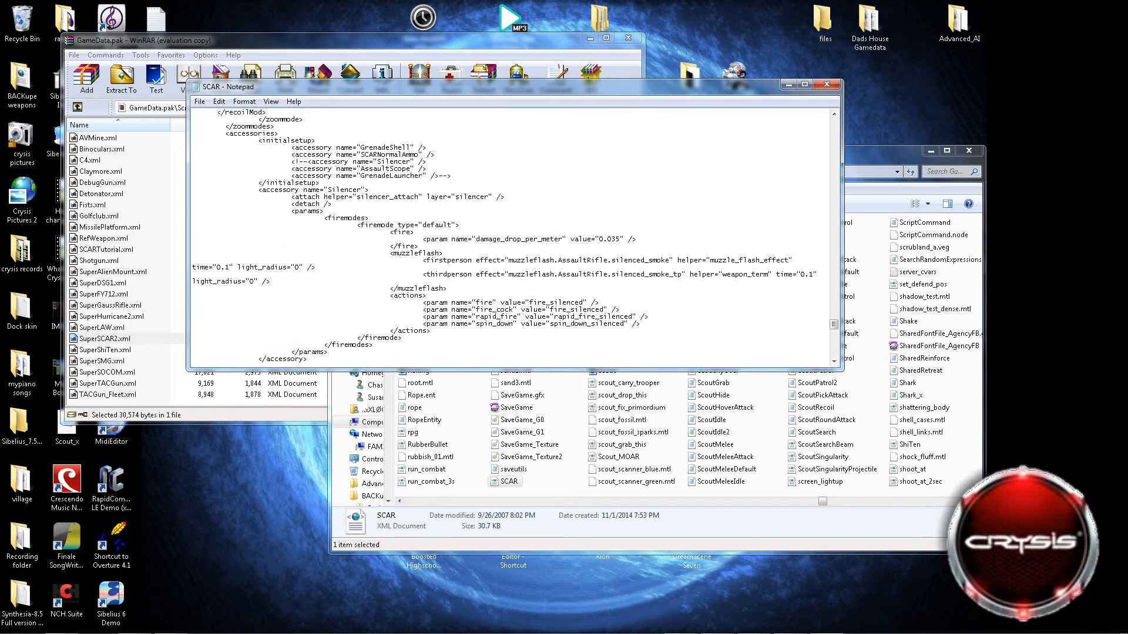
pyautogui.scroll(3, 514, 235)
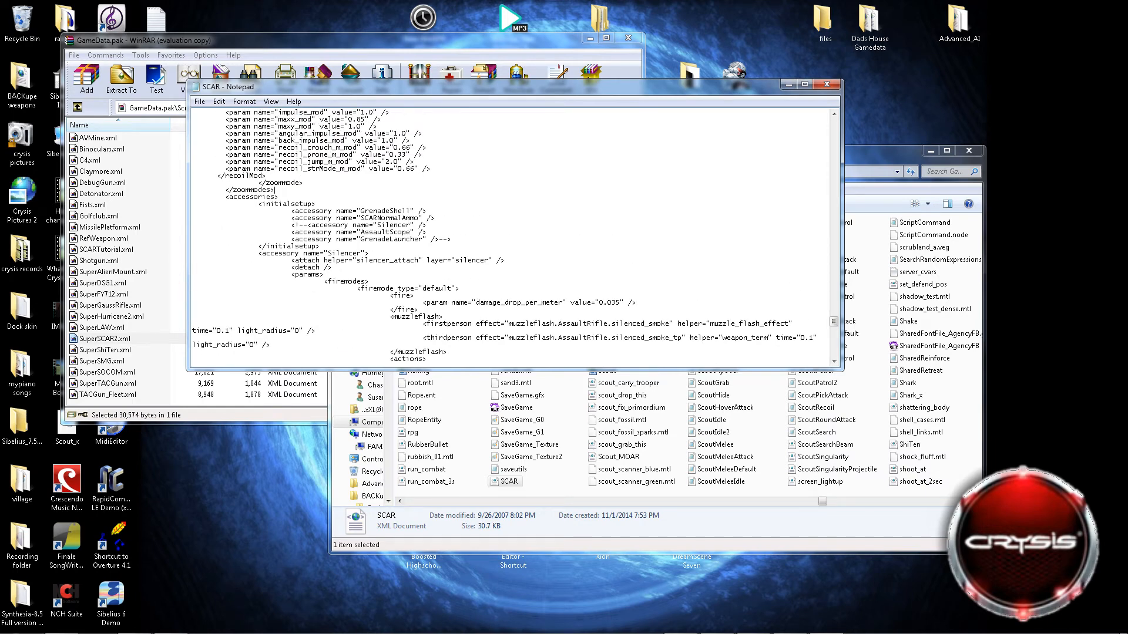
pyautogui.scroll(2, 514, 234)
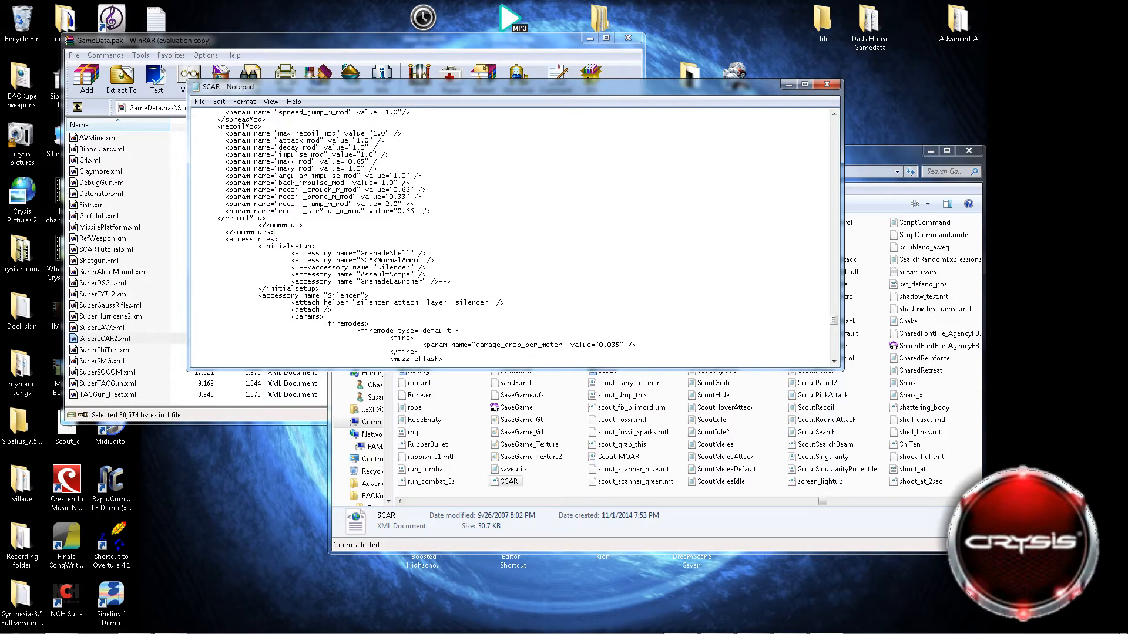
pyautogui.moveTo(205, 218); pyautogui.dragTo(259, 274)
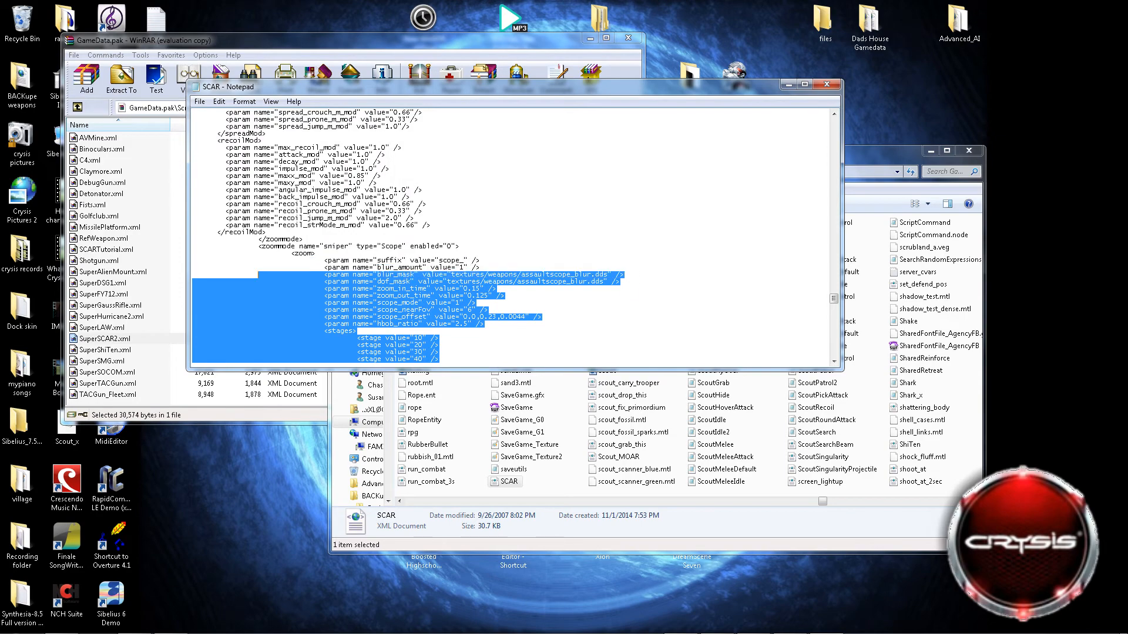
pyautogui.scroll(2, 259, 274)
pyautogui.click(258, 274)
pyautogui.scroll(-8, 259, 275)
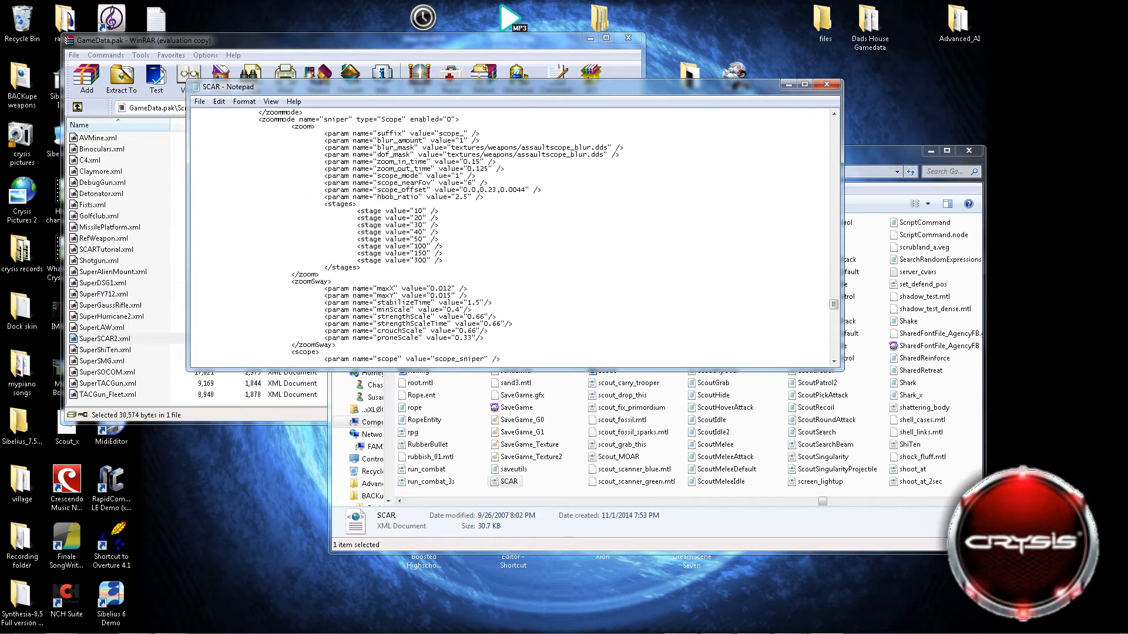
pyautogui.scroll(15, 258, 274)
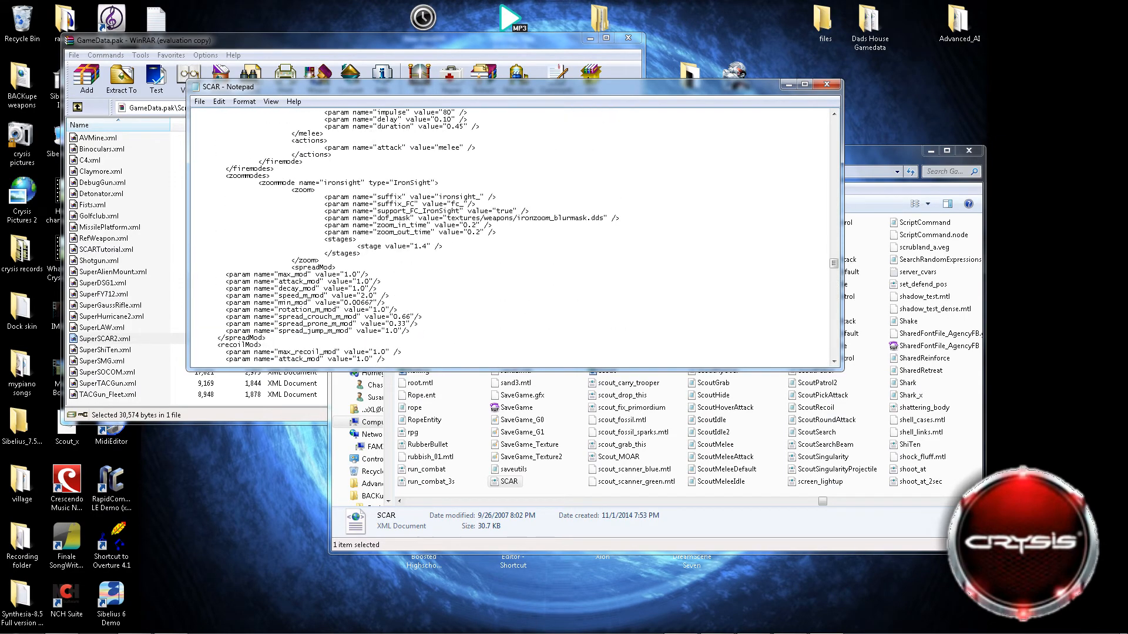
# Examine the speed and frequency parameters in the Rapid firemode's tracer section.
pyautogui.scroll(15, 259, 275)
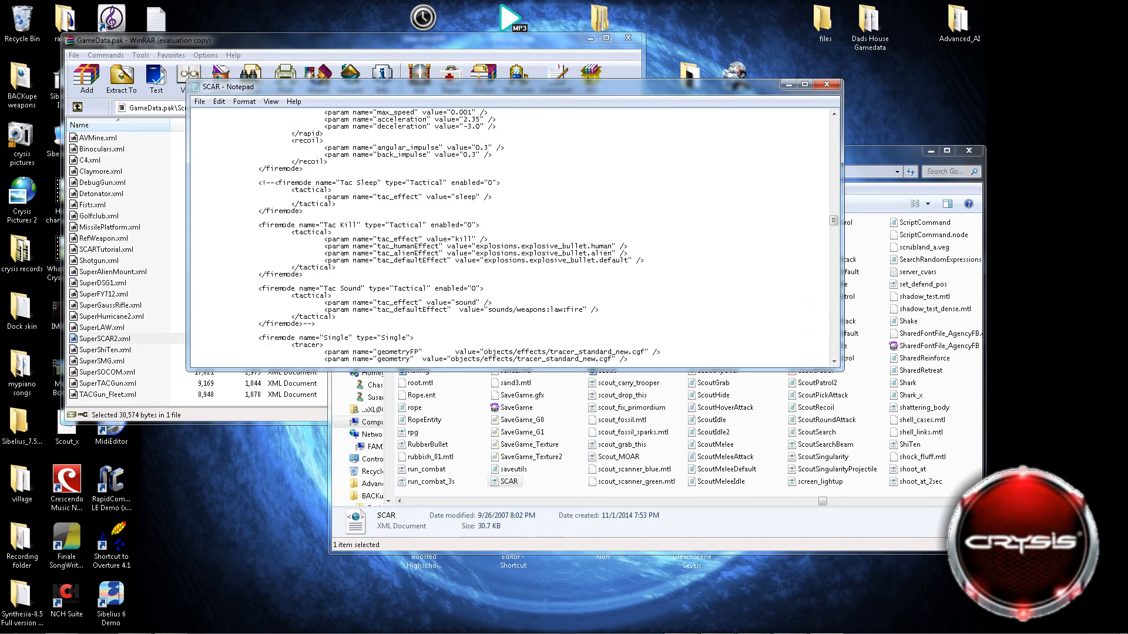
pyautogui.scroll(5, 510, 235)
pyautogui.scroll(7, 513, 235)
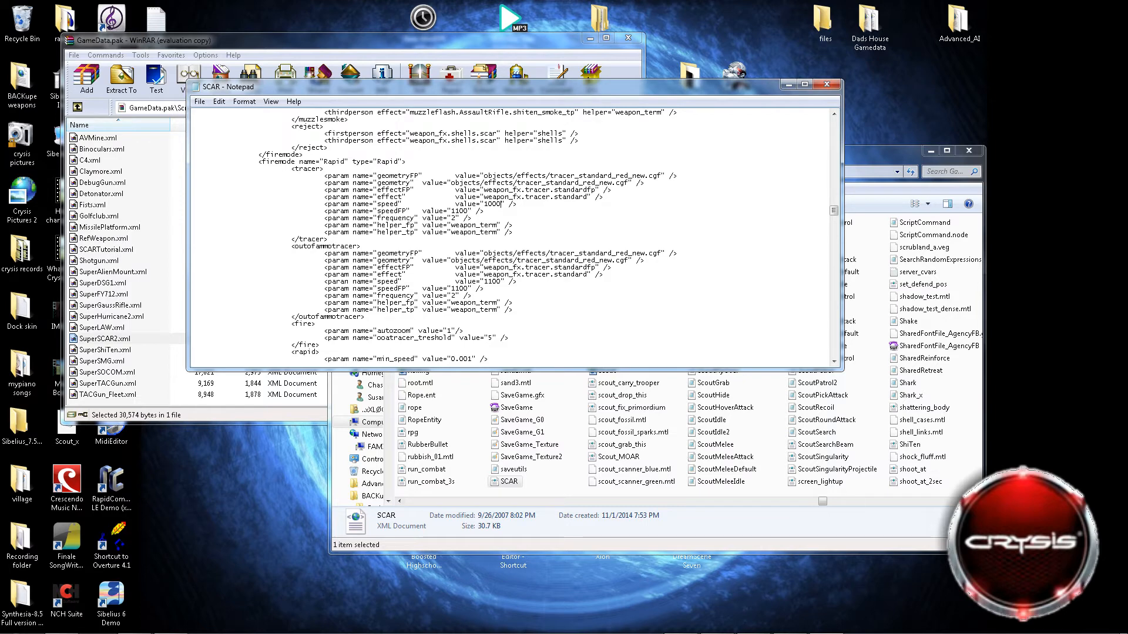
pyautogui.hotkey('shift', 'Left')
pyautogui.hotkey('shift', 'Left')
pyautogui.click(454, 218)
# Review the default firemode's settings and the layers, actions, geometry and ammo sections back toward the start of the file.
pyautogui.scroll(8, 454, 218)
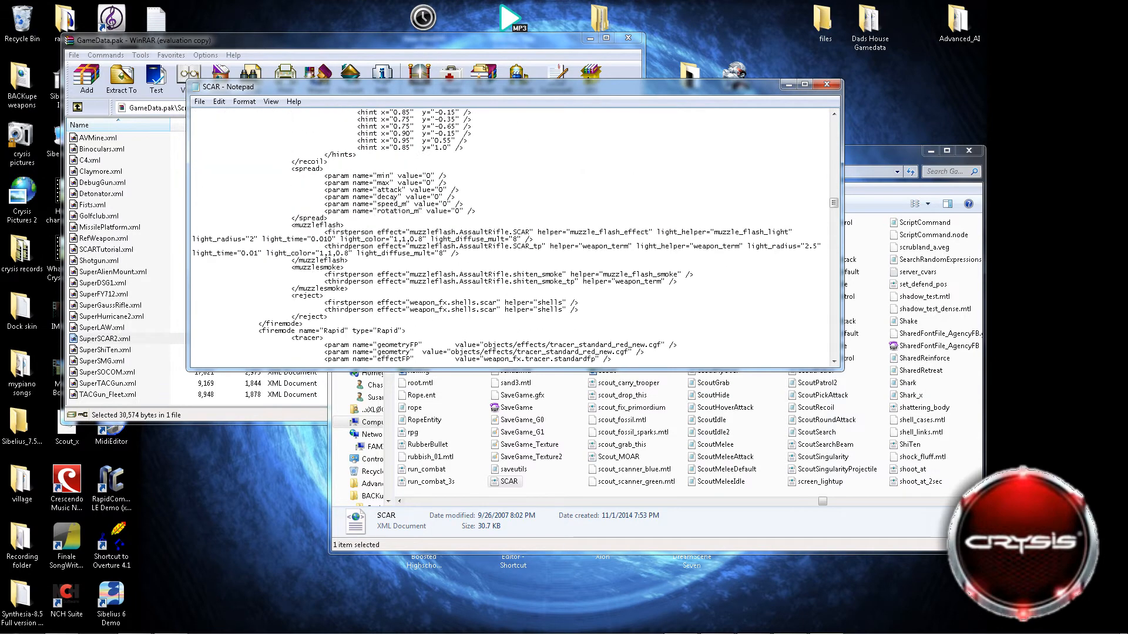
pyautogui.scroll(15, 454, 218)
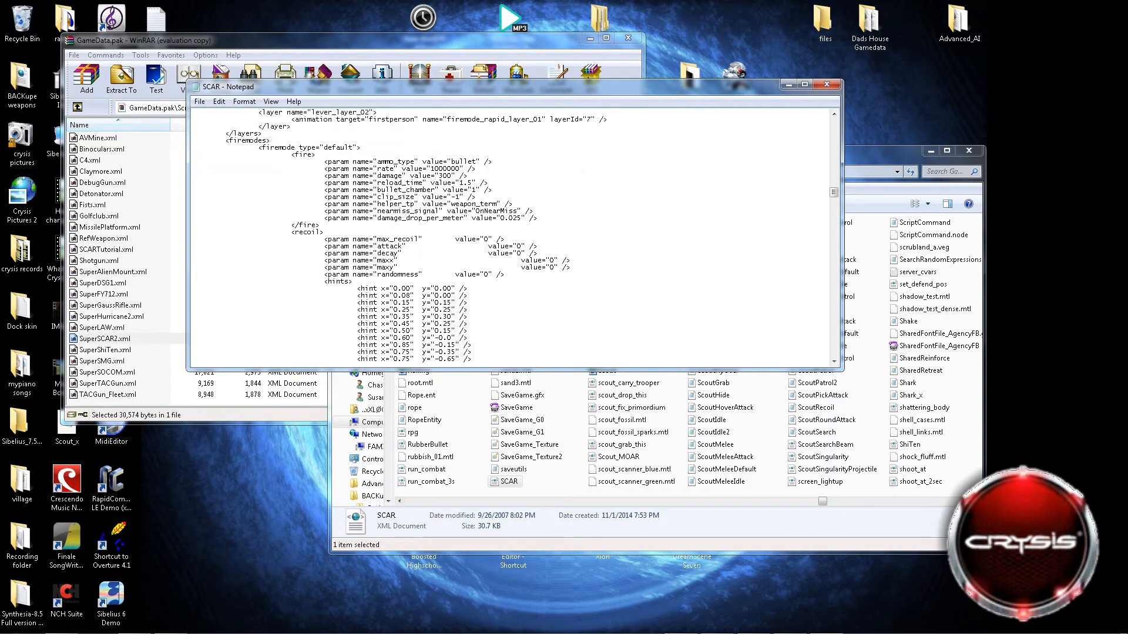
pyautogui.scroll(11, 454, 218)
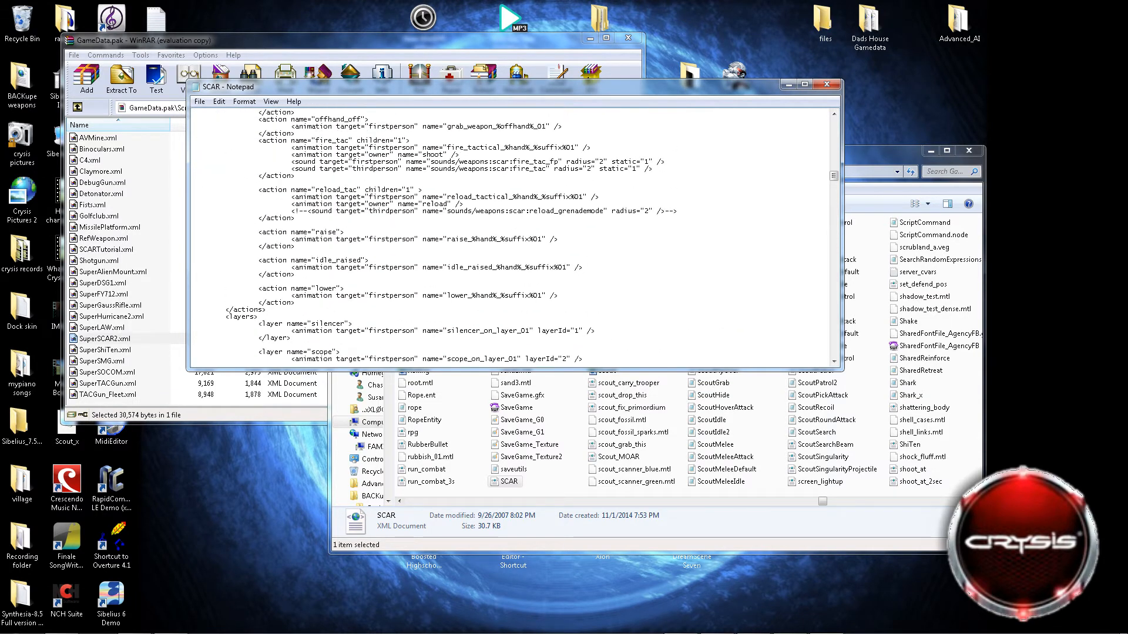
pyautogui.scroll(-7, 454, 218)
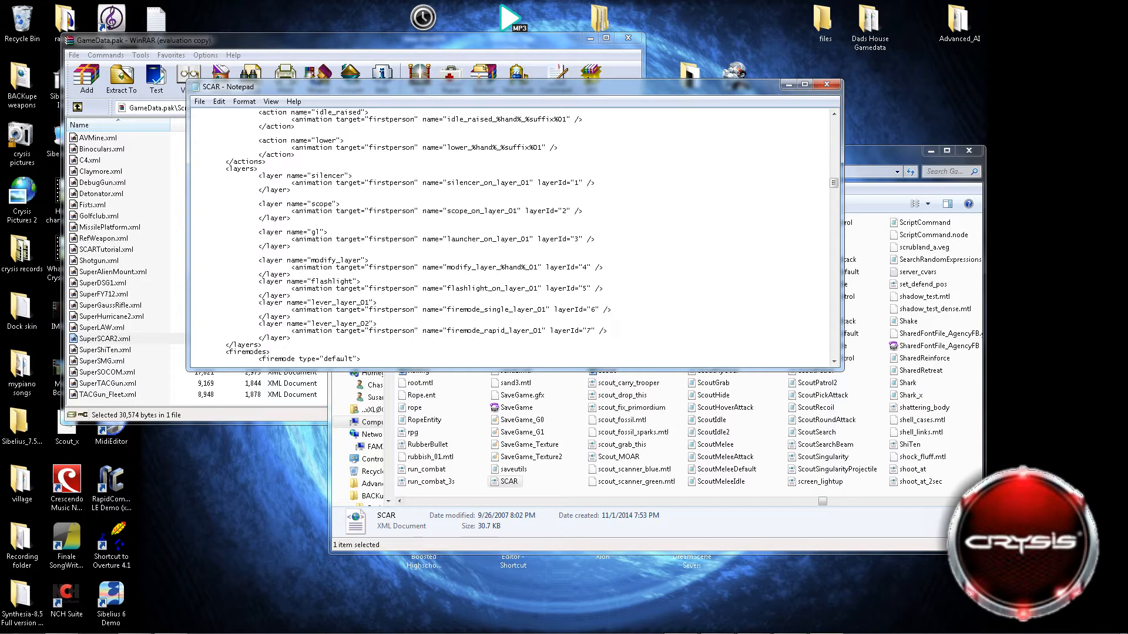
pyautogui.scroll(11, 511, 235)
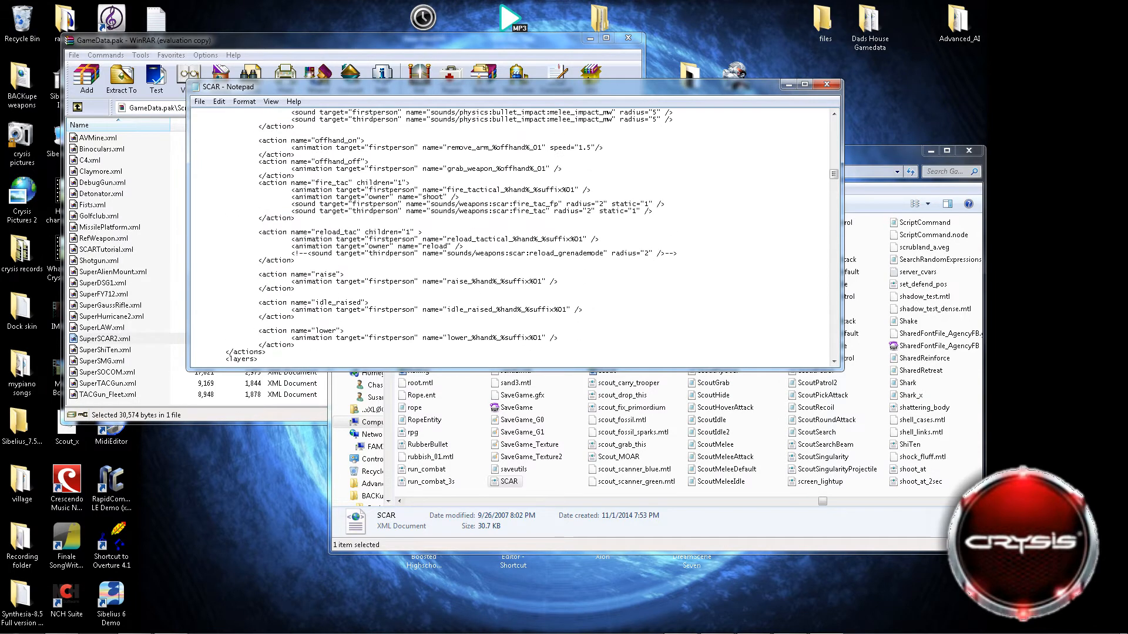
pyautogui.scroll(9, 514, 235)
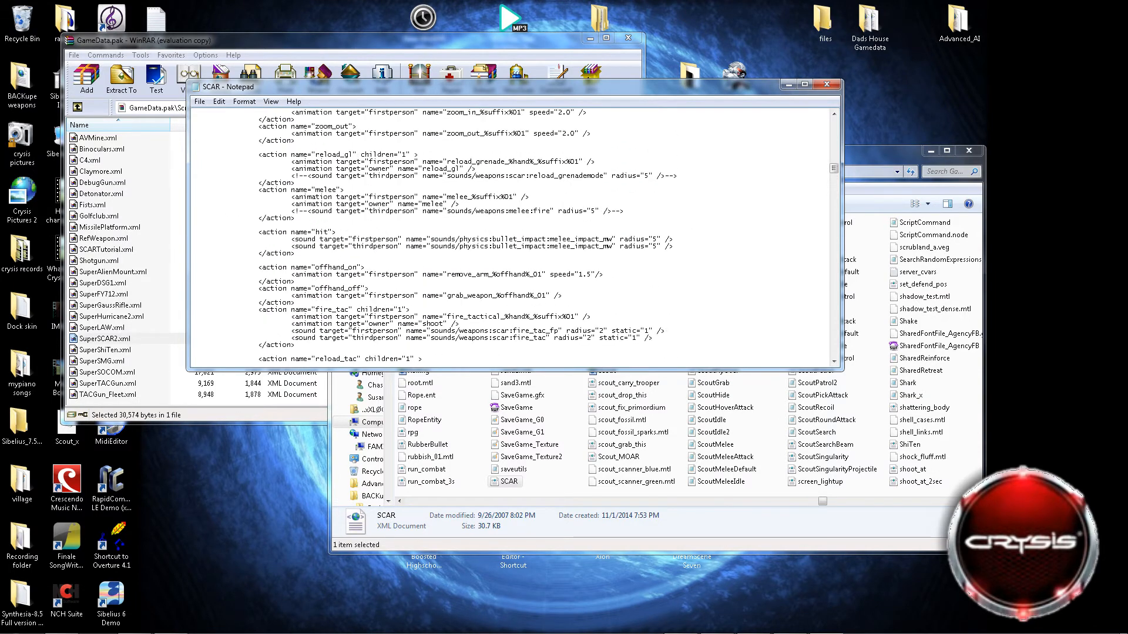
pyautogui.scroll(12, 510, 235)
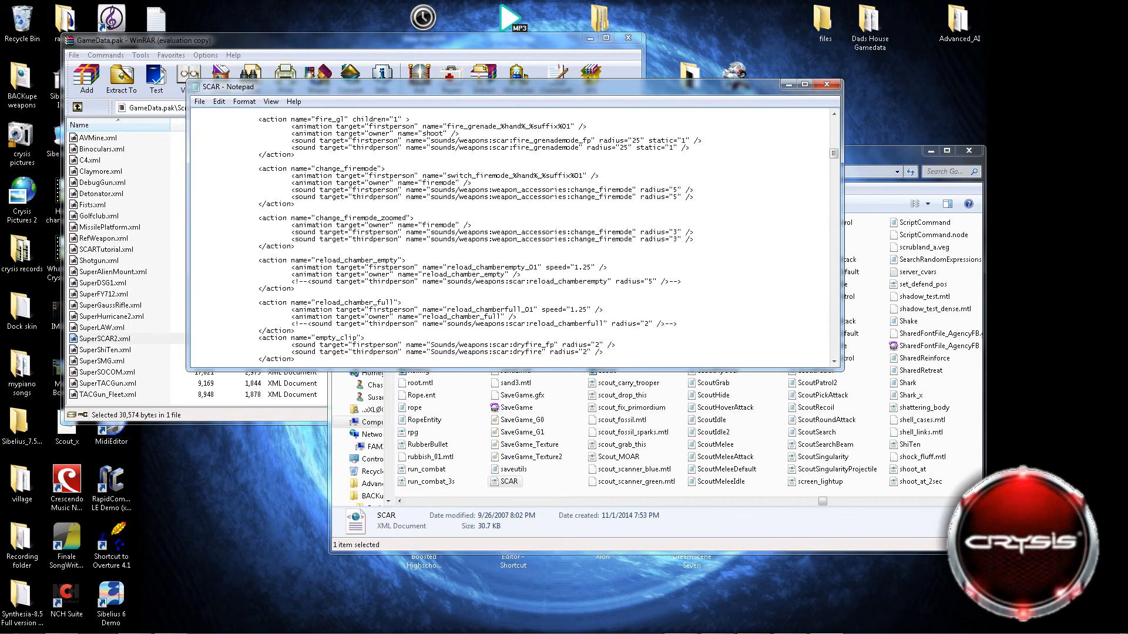
pyautogui.scroll(12, 511, 235)
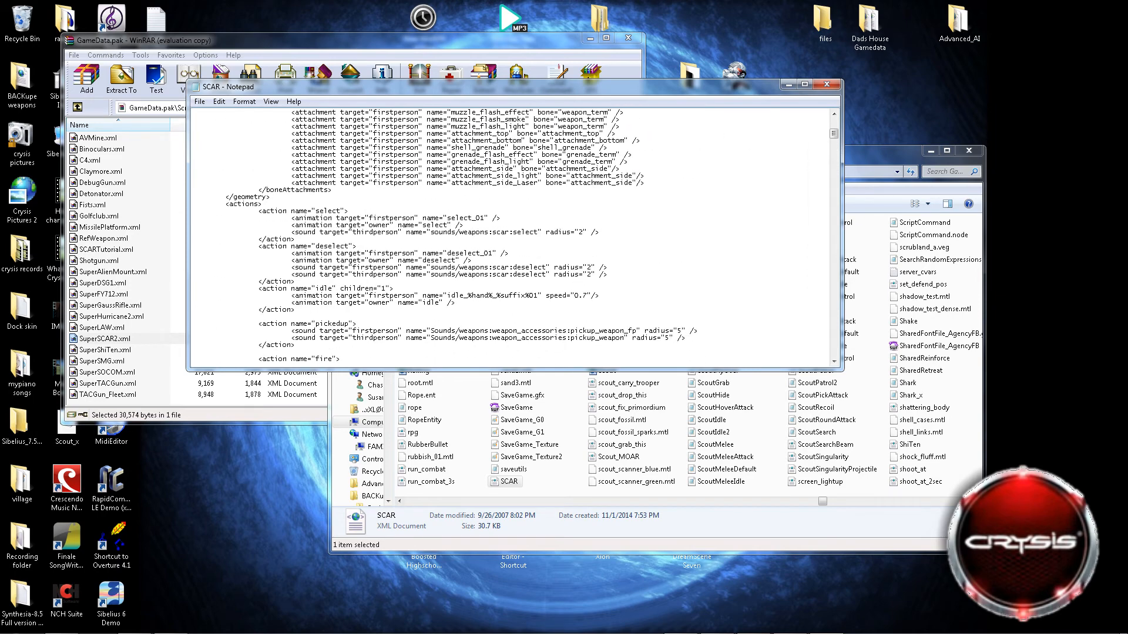
pyautogui.scroll(2, 514, 235)
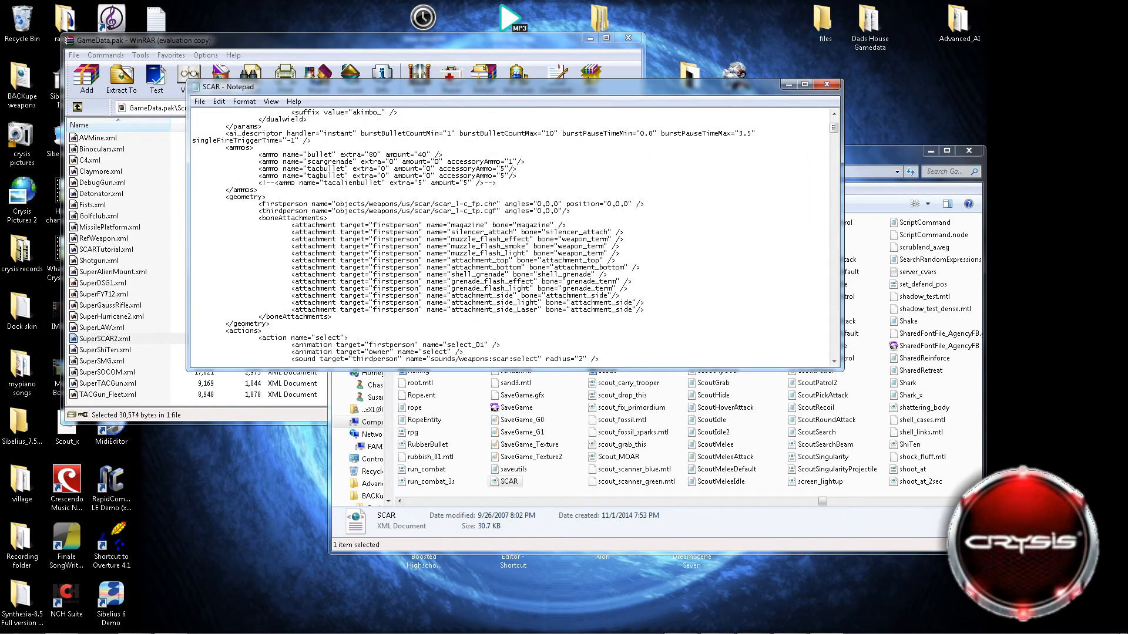
# Review the bullet, scargrenade, tacbullet and tagbullet entries in the ammos section near the start of the file.
pyautogui.scroll(3, 514, 234)
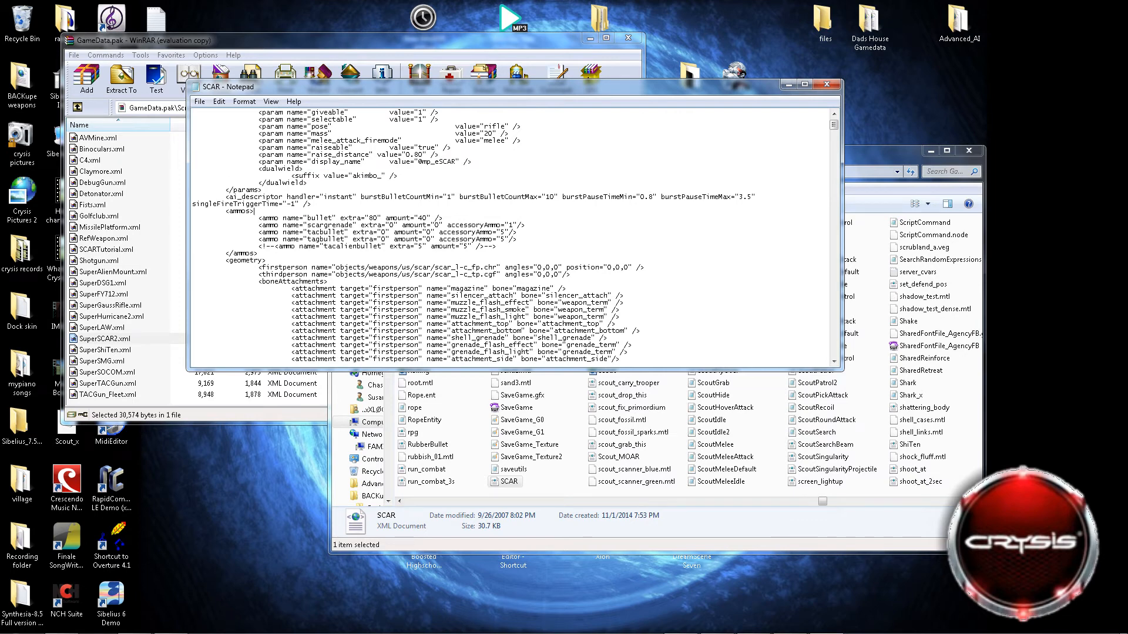
pyautogui.moveTo(259, 218); pyautogui.dragTo(517, 240)
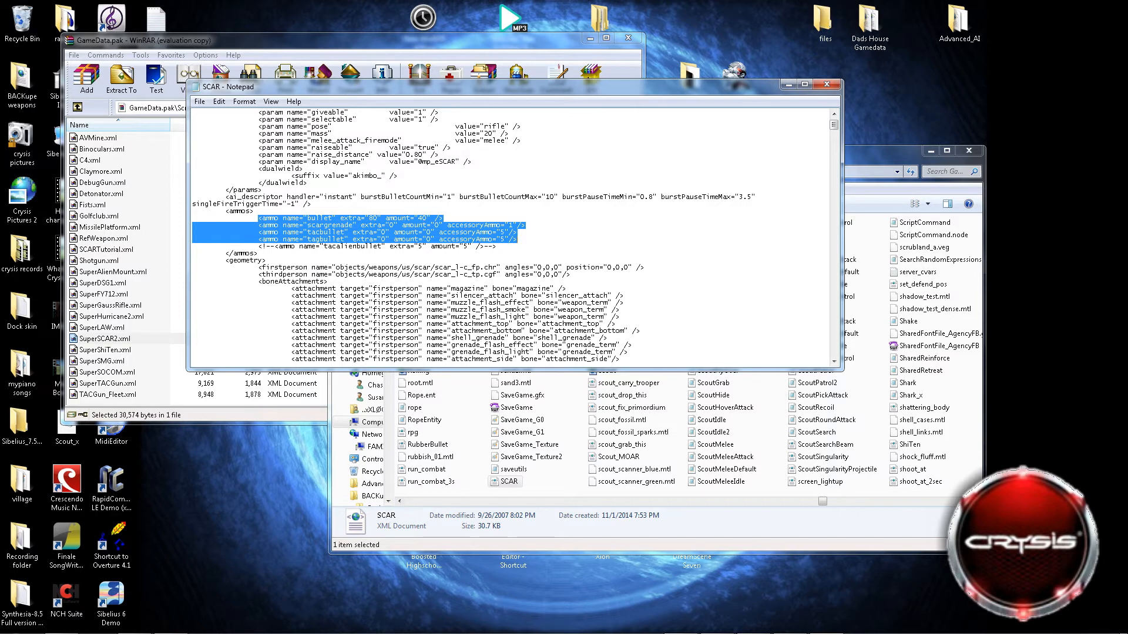
pyautogui.click(518, 232)
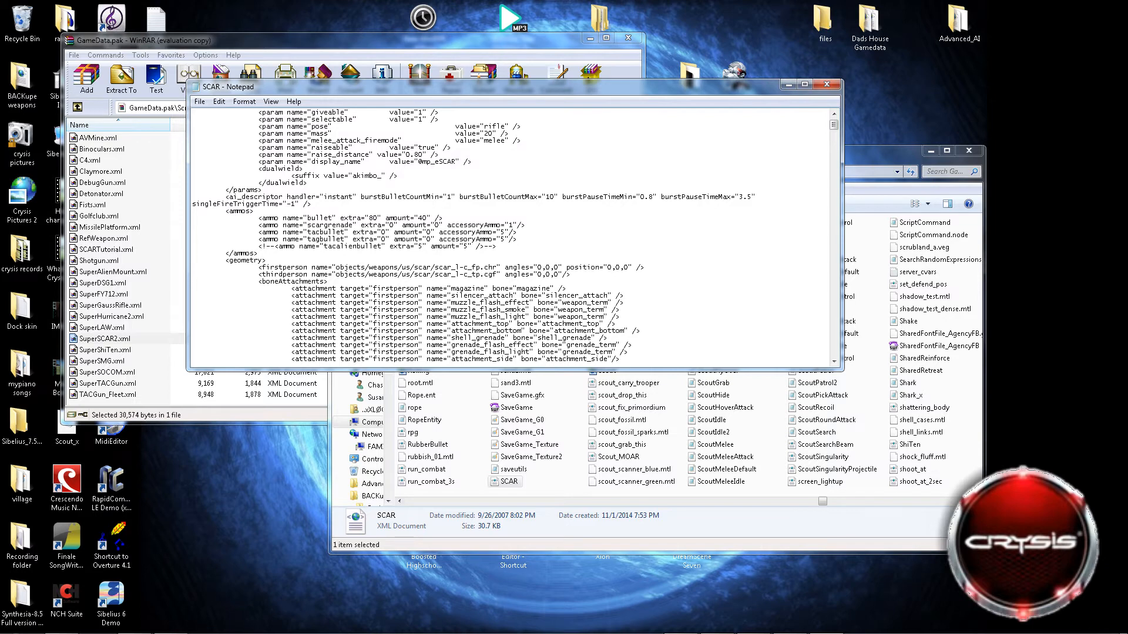
pyautogui.scroll(1, 470, 235)
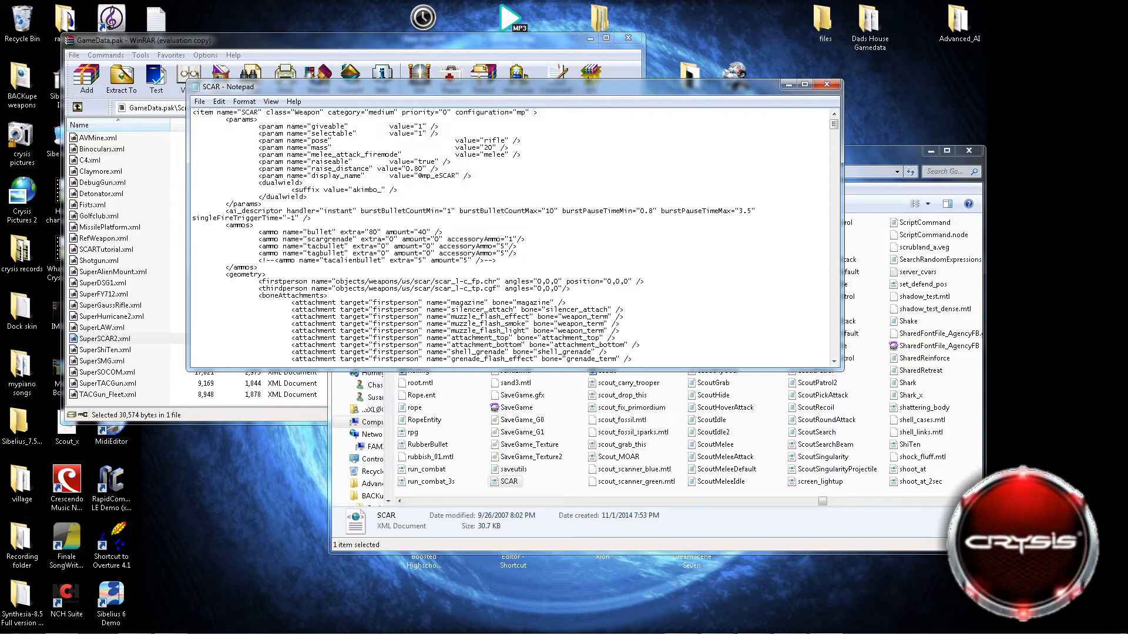
# Begin saving the edited SCAR file in the GameData folder, entering SuperSCAR3.xml as its file name.
pyautogui.click(200, 101)
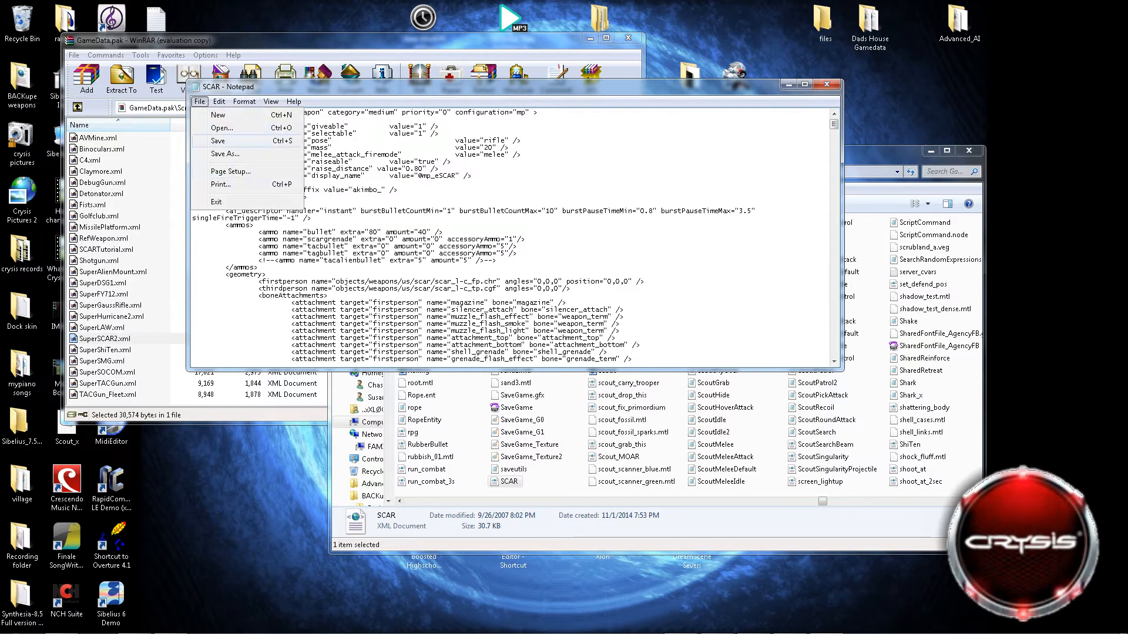
pyautogui.click(218, 141)
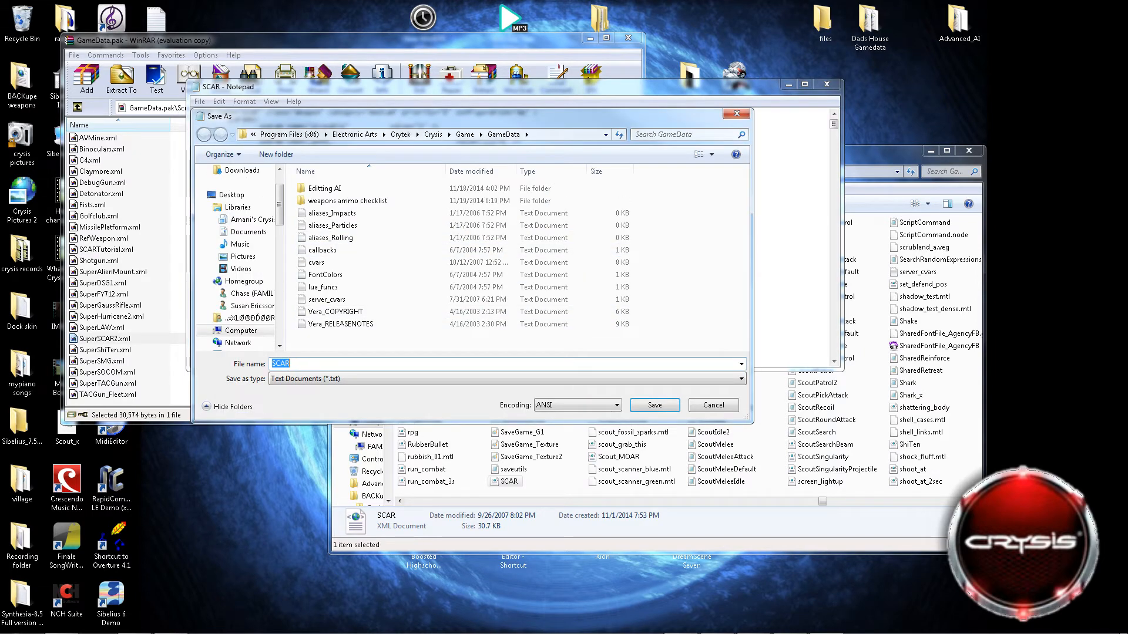
pyautogui.click(272, 364)
pyautogui.write('.xm')
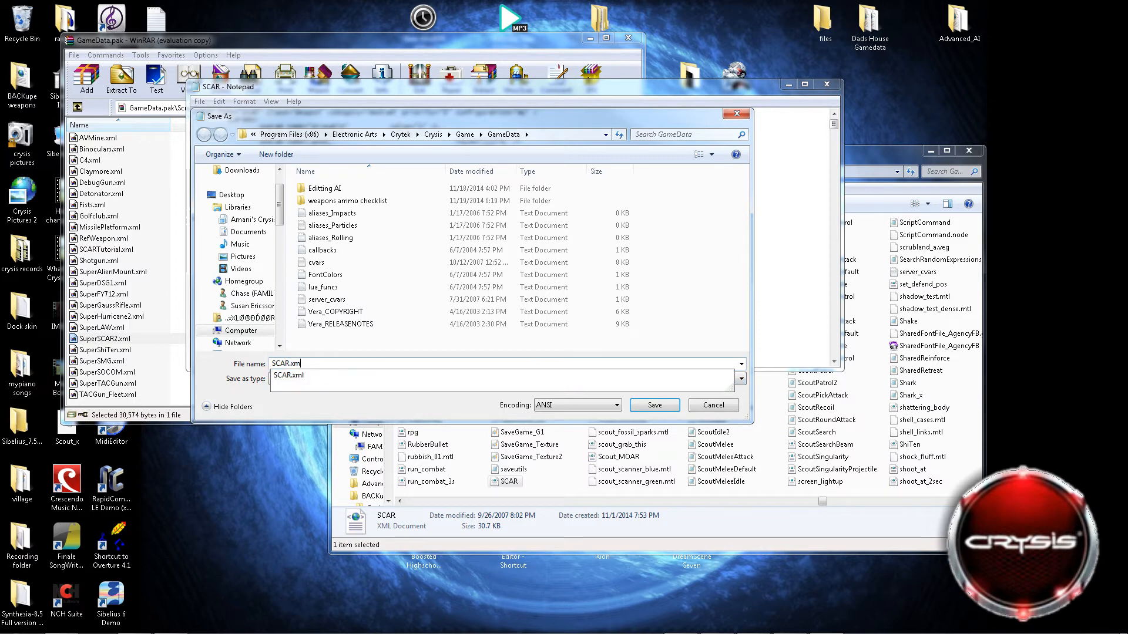
pyautogui.write('l')
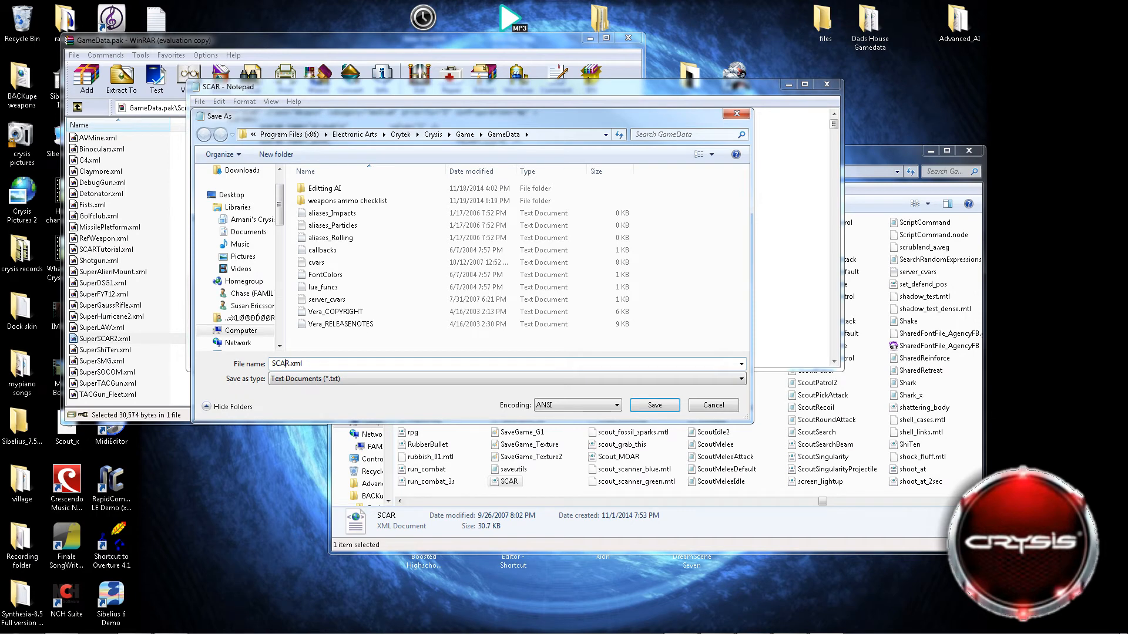
pyautogui.write('Sun')
pyautogui.press('BackSpace')
pyautogui.press('BackSpace')
pyautogui.write('i')
pyautogui.press('BackSpace')
pyautogui.write('uperSCAR3')
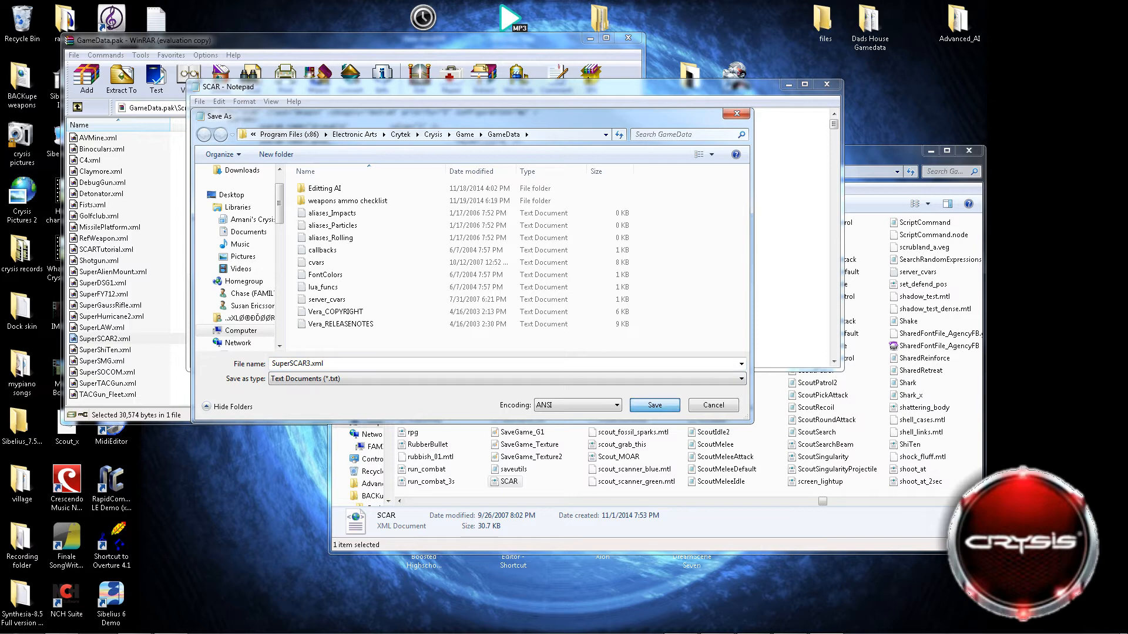
# Prefix the file name with Assault and save the file as AssaultSuperSCAR3.xml.
pyautogui.hotkey('ctrl', 'a')
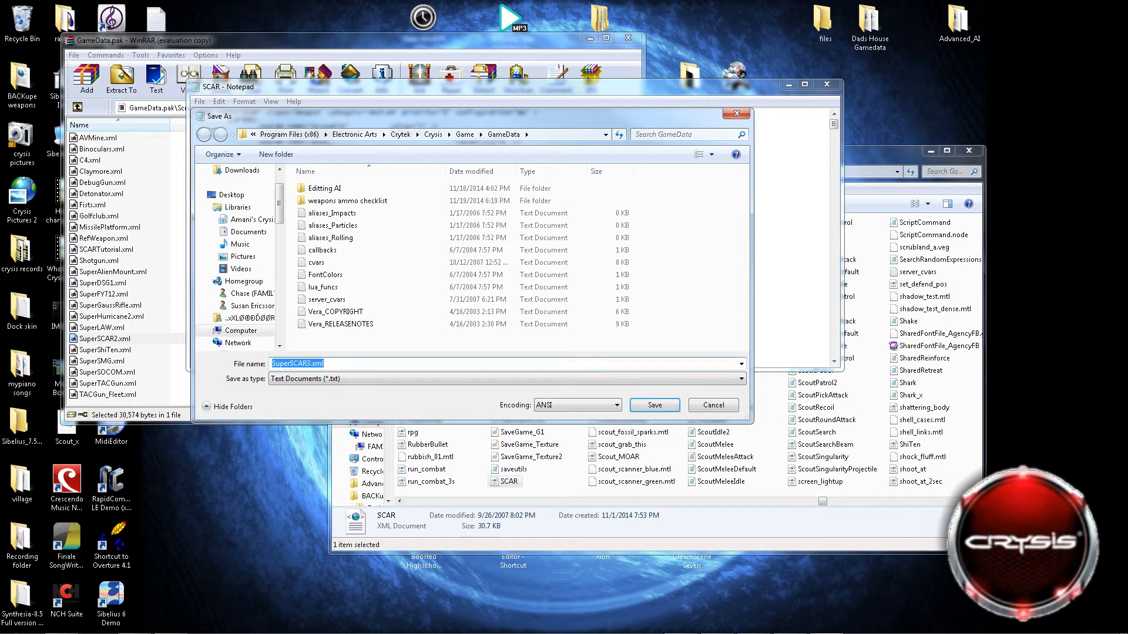
pyautogui.click(291, 364)
pyautogui.moveTo(291, 363)
pyautogui.mouseDown()
pyautogui.moveTo(272, 364)
pyautogui.moveTo(290, 364)
pyautogui.mouseUp()
pyautogui.write('Assault')
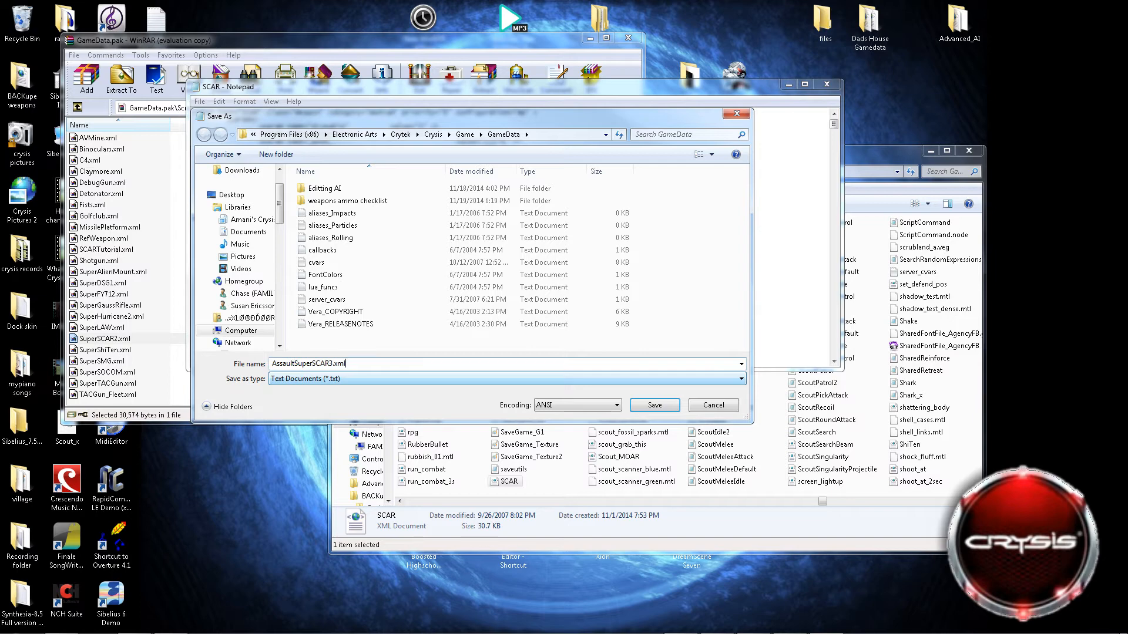
pyautogui.click(655, 405)
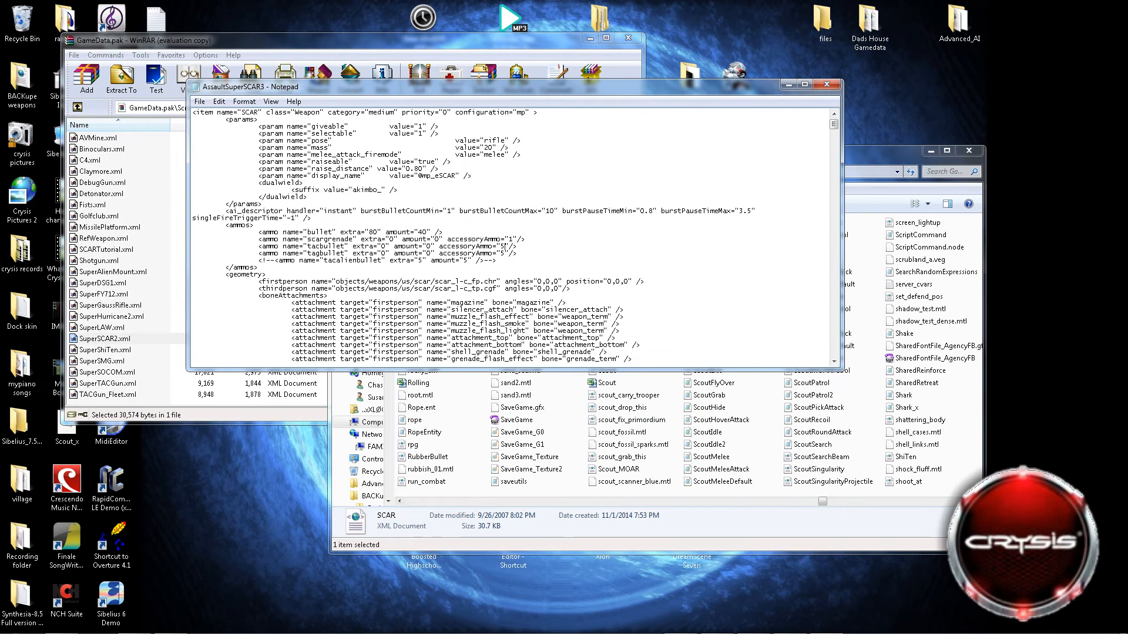
# Minimize the text editor and look through the GameData folder for the saved AssaultSuperSCAR3 file.
pyautogui.click(788, 84)
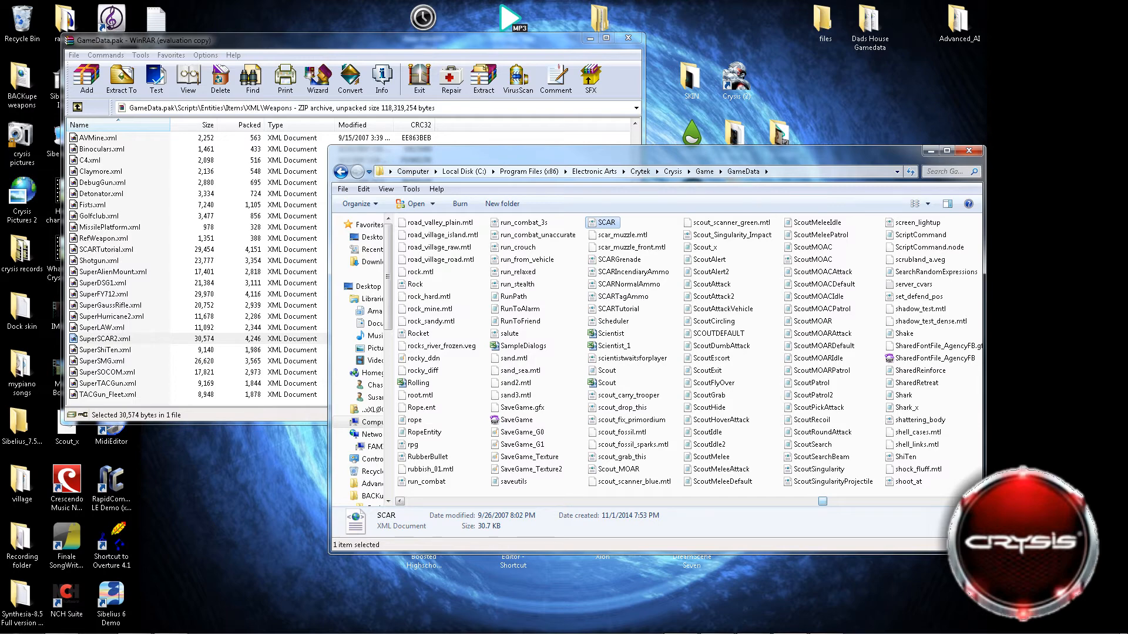
pyautogui.moveTo(823, 501); pyautogui.dragTo(404, 501)
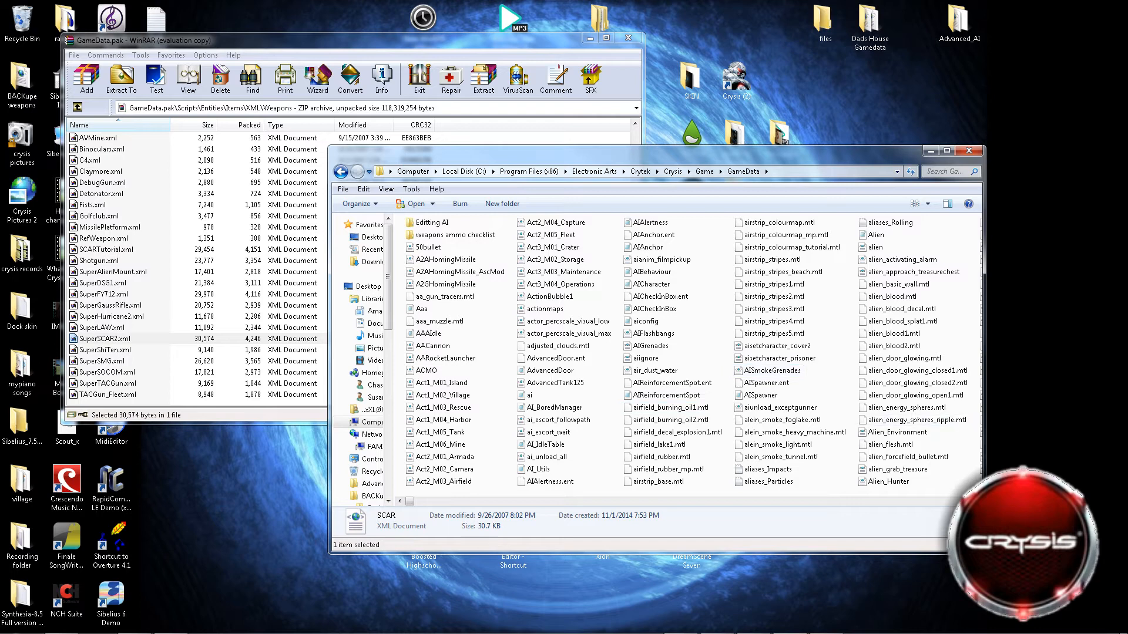
pyautogui.click(977, 501)
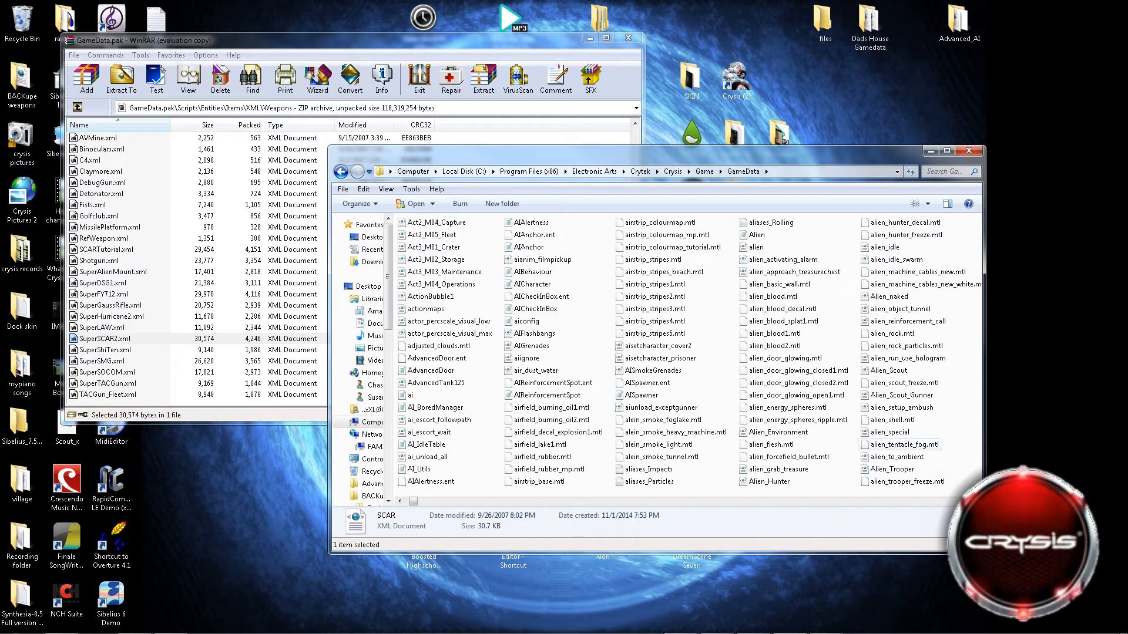
pyautogui.click(976, 501)
pyautogui.click(977, 501)
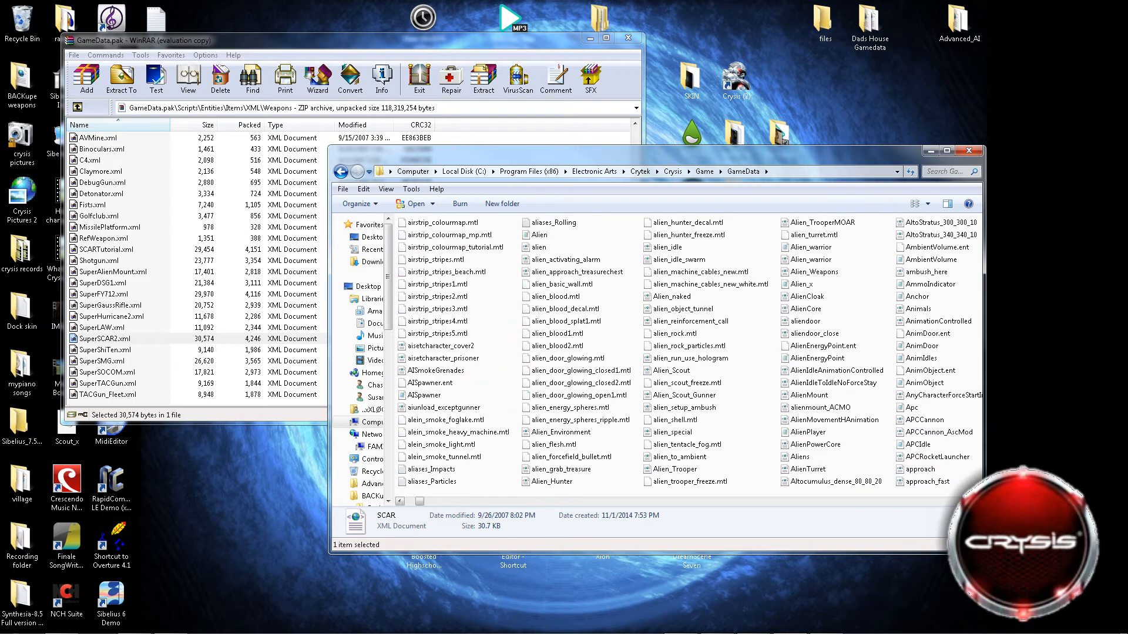
pyautogui.click(977, 501)
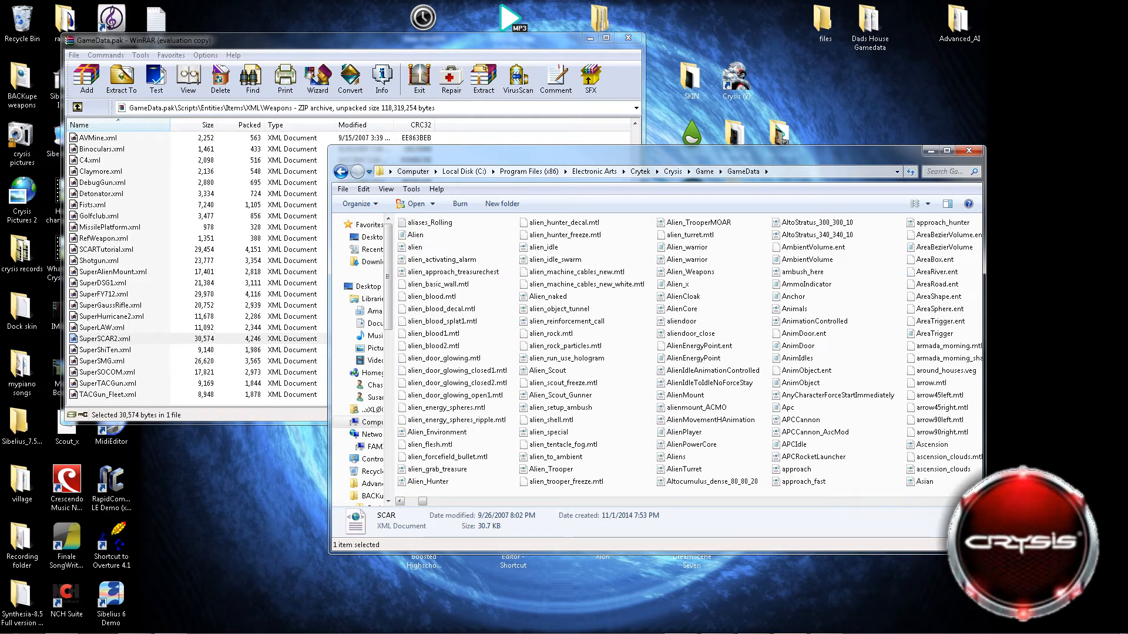
pyautogui.click(977, 501)
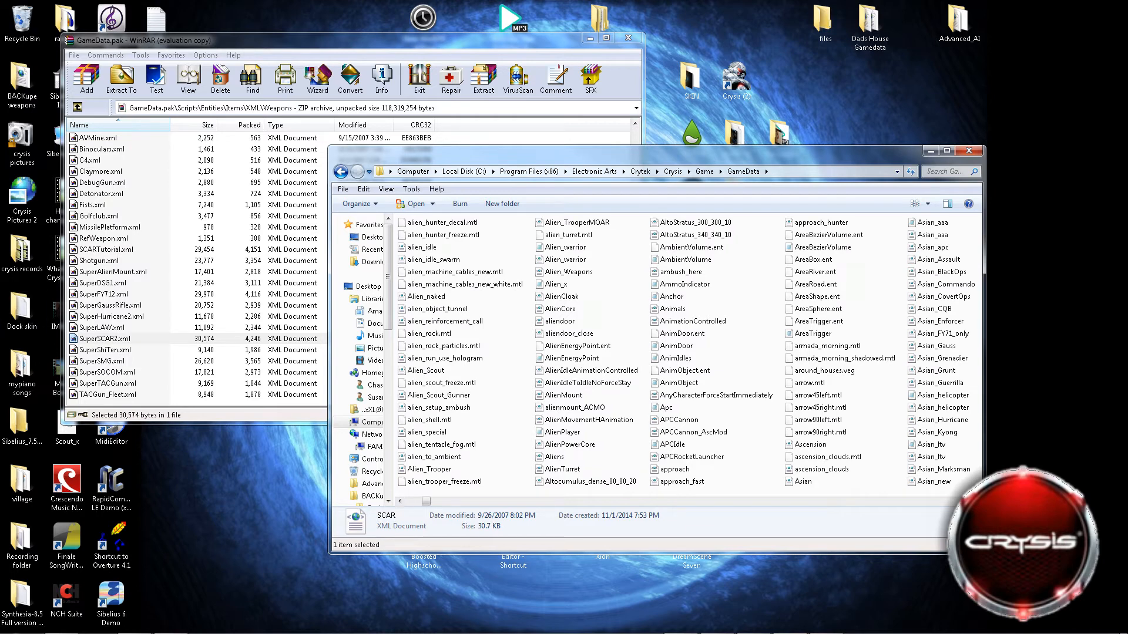
pyautogui.click(399, 501)
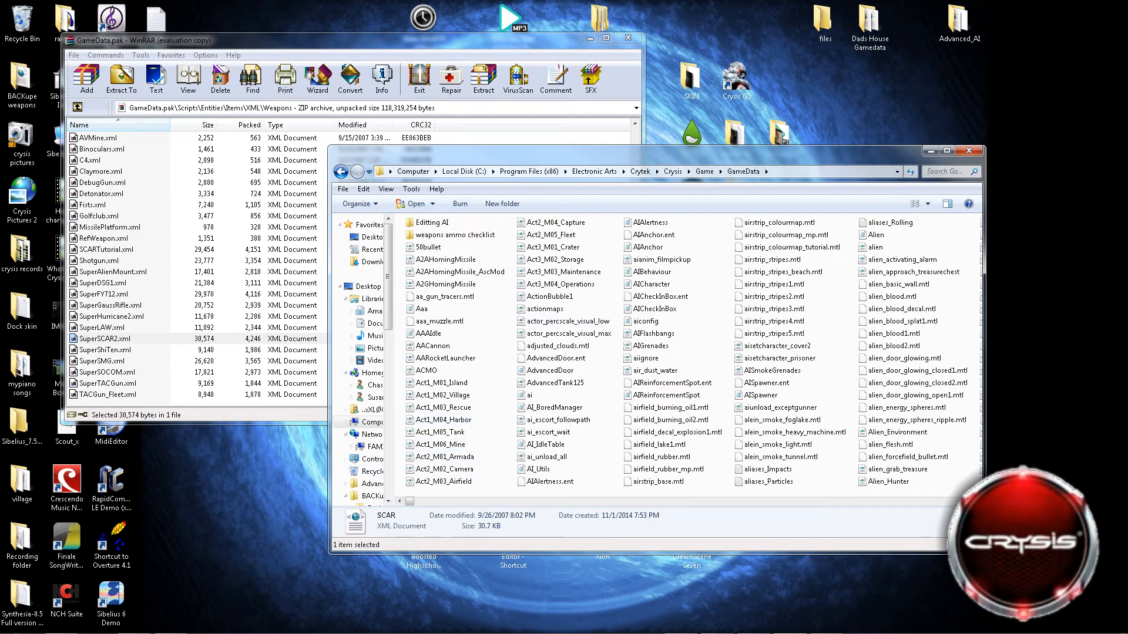
pyautogui.click(501, 290)
pyautogui.scroll(-8, 552, 288)
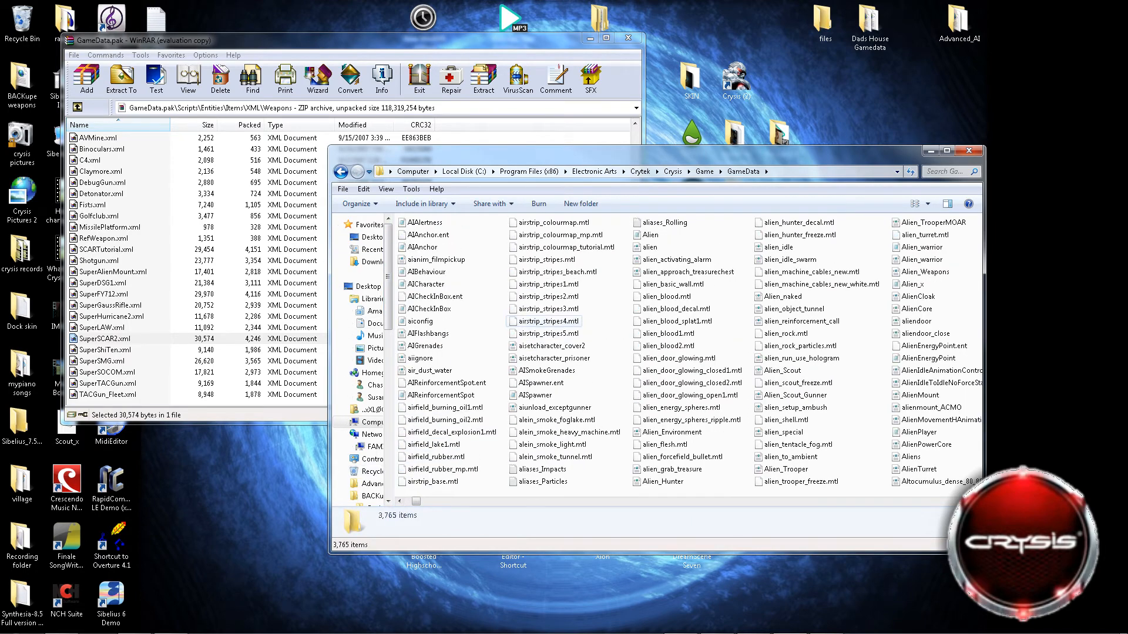
pyautogui.scroll(-10, 522, 296)
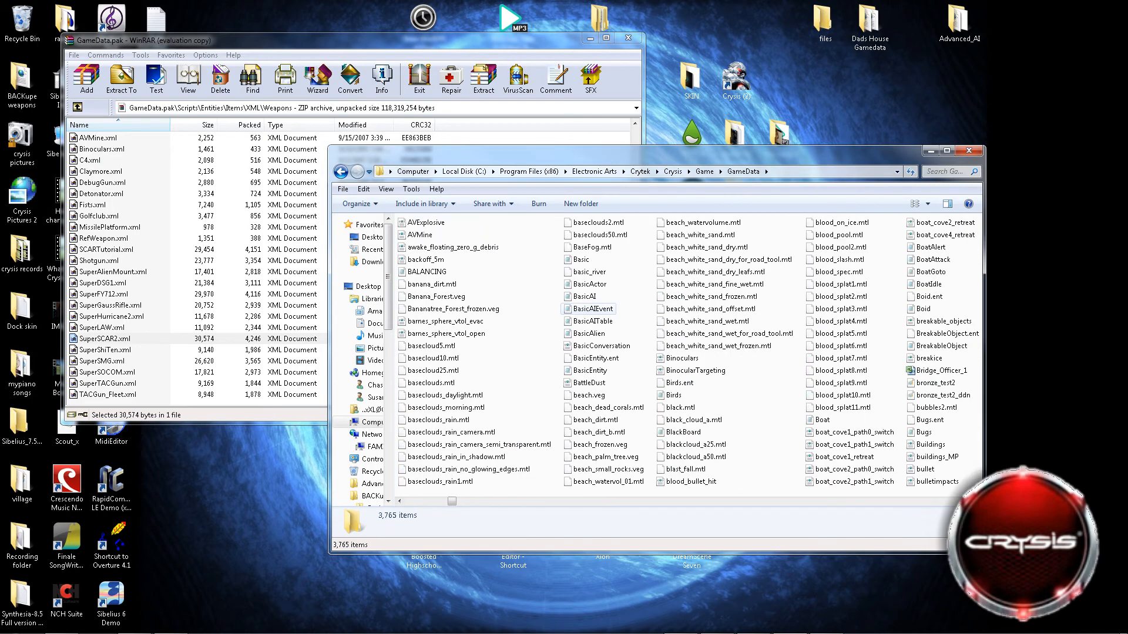
pyautogui.scroll(-3, 522, 296)
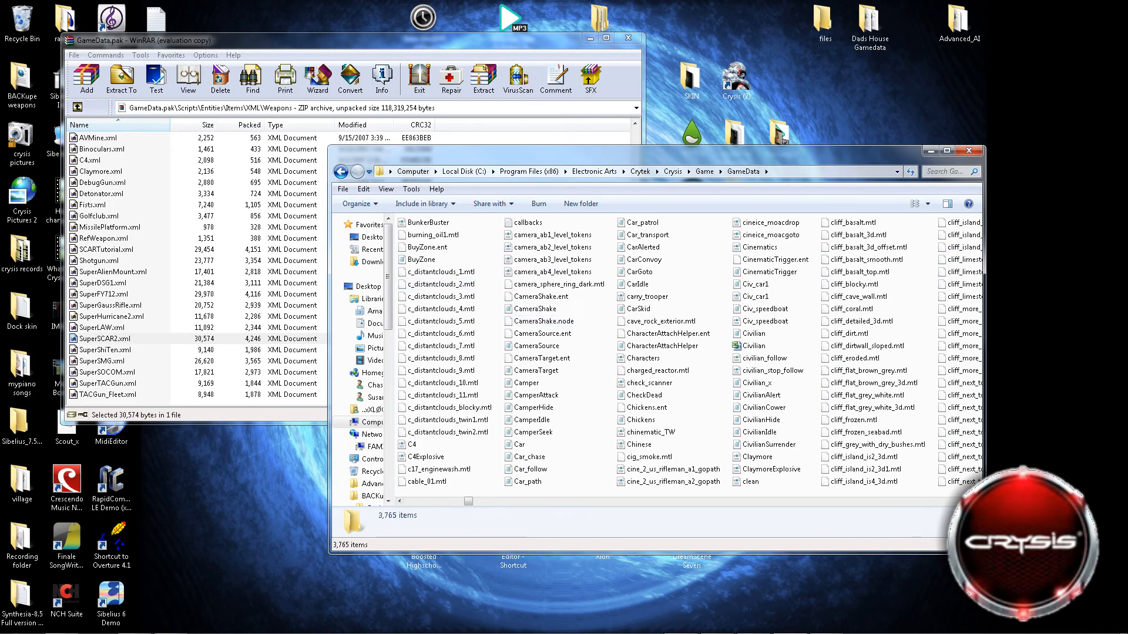
pyautogui.scroll(-4, 523, 317)
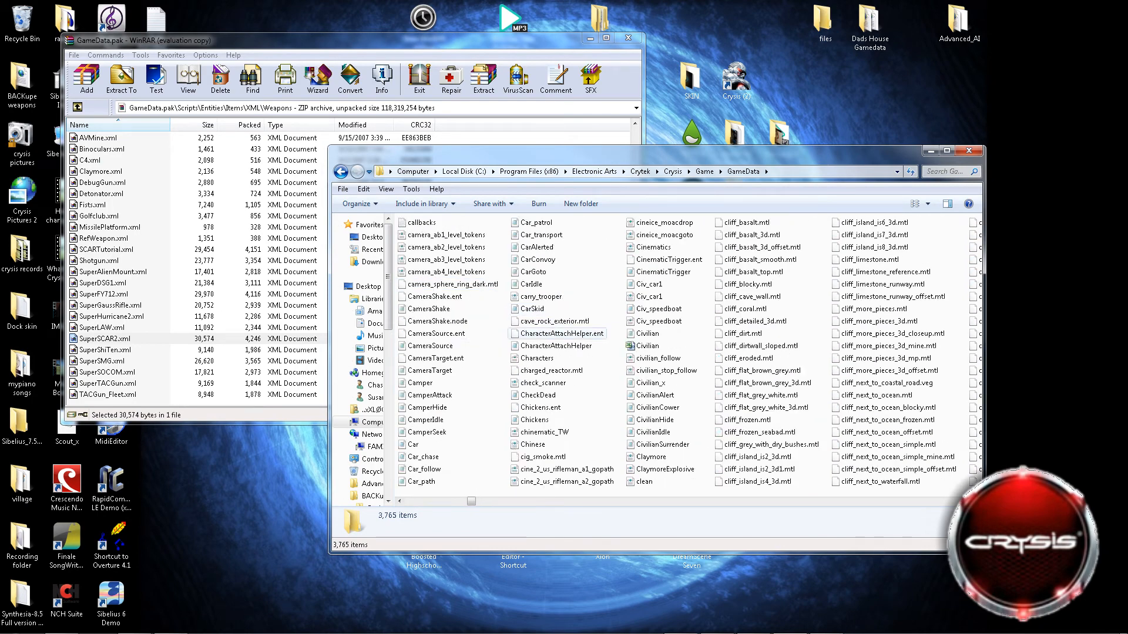
pyautogui.scroll(5, 523, 322)
pyautogui.scroll(5, 523, 321)
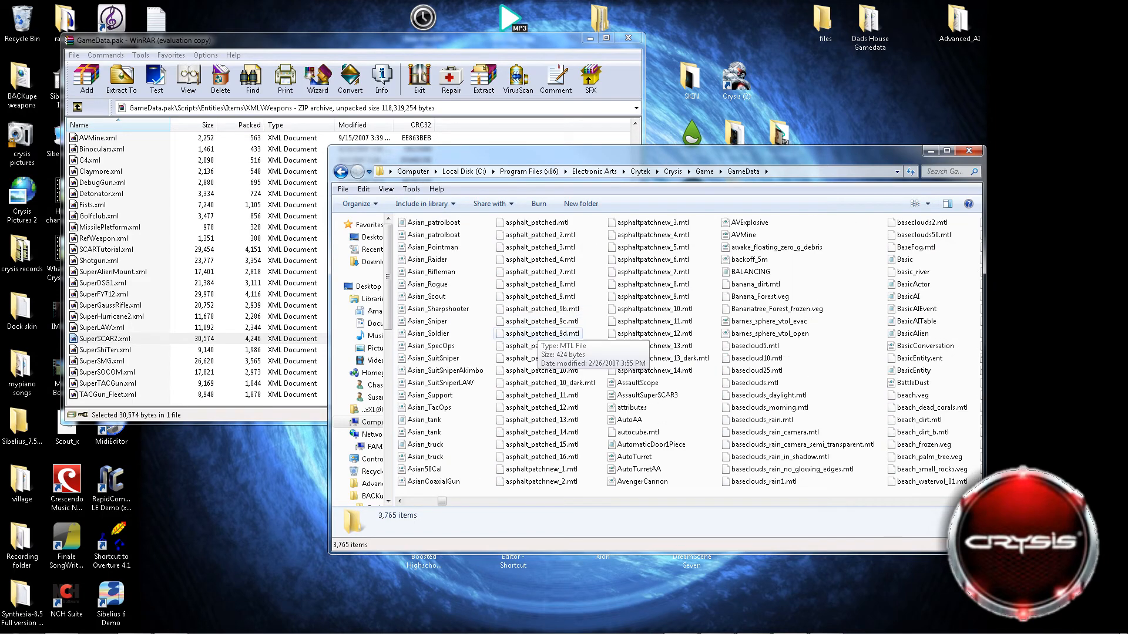
# Switch to the GameData.pak archive in WinRAR and browse the bullet files in its Ammo folder.
pyautogui.click(77, 107)
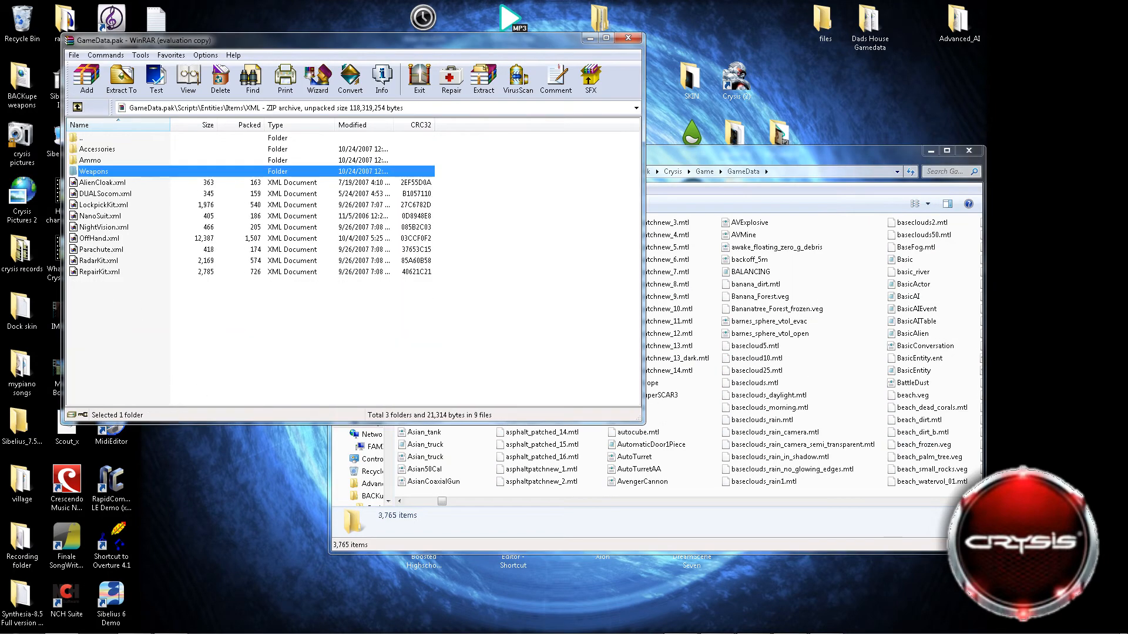
pyautogui.press('Up')
pyautogui.press('Return')
pyautogui.scroll(-4, 352, 267)
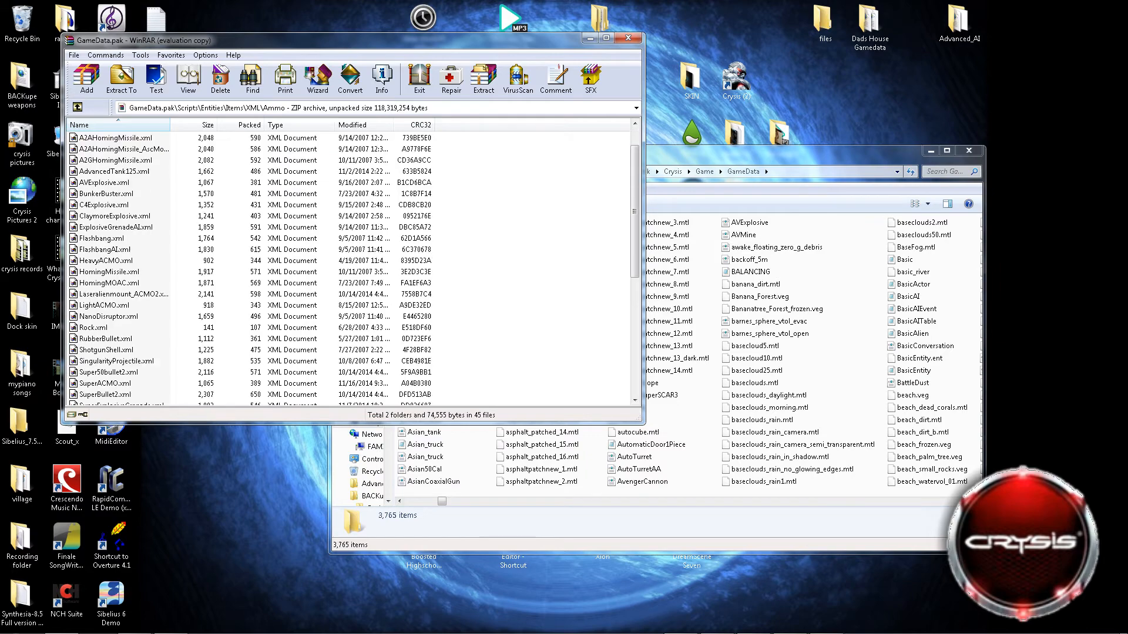
pyautogui.scroll(-4, 352, 267)
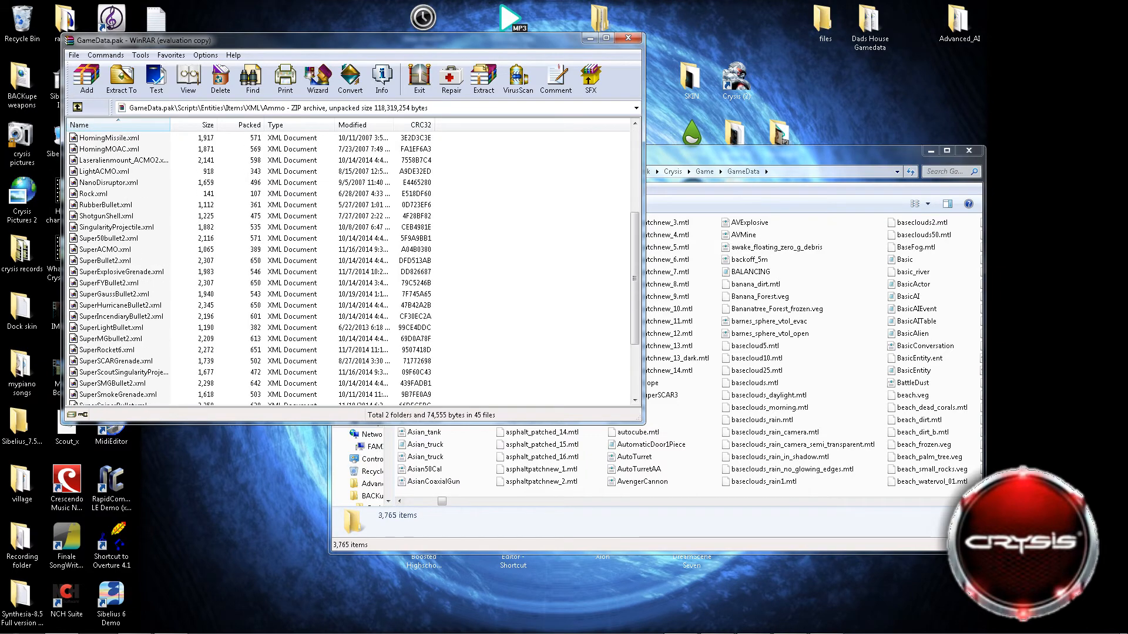
pyautogui.click(104, 249)
pyautogui.rightClick(103, 249)
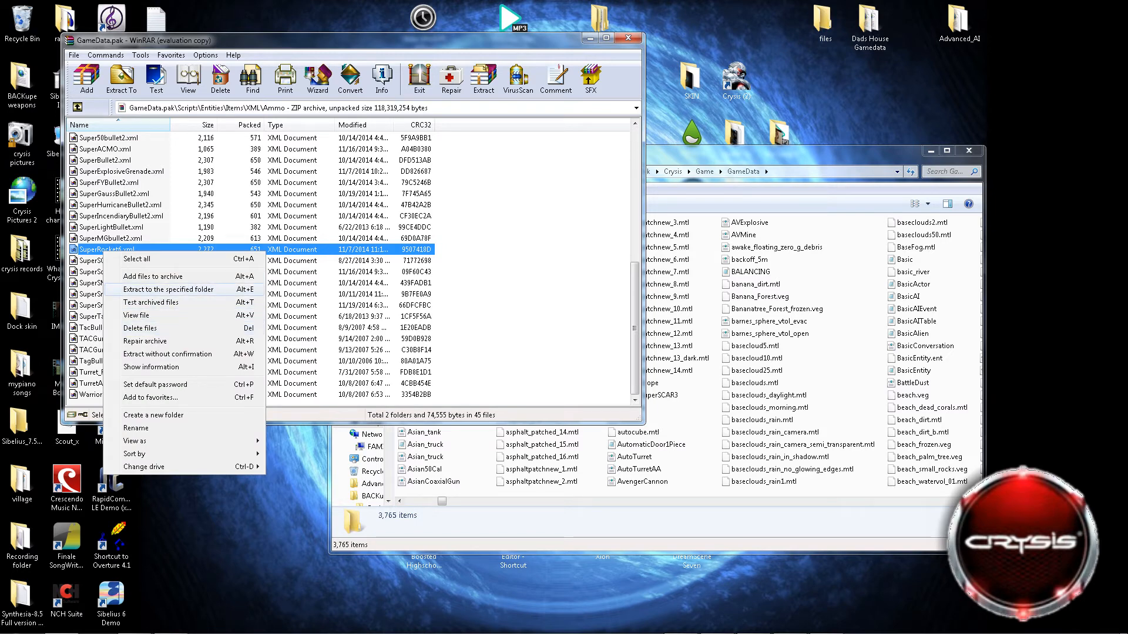
pyautogui.click(168, 288)
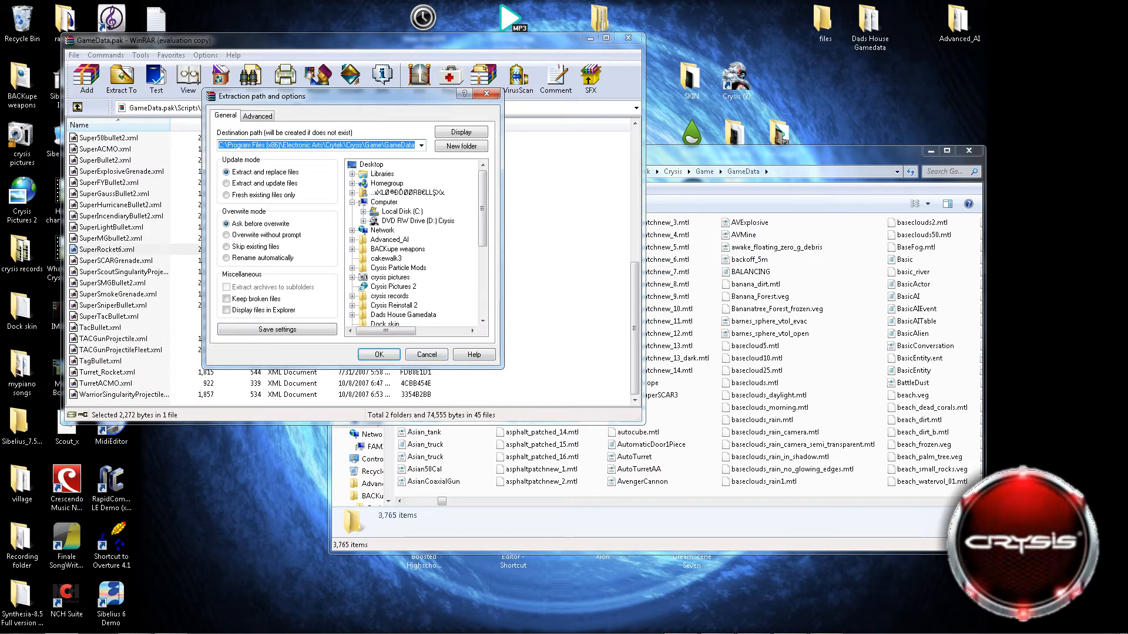
pyautogui.click(426, 354)
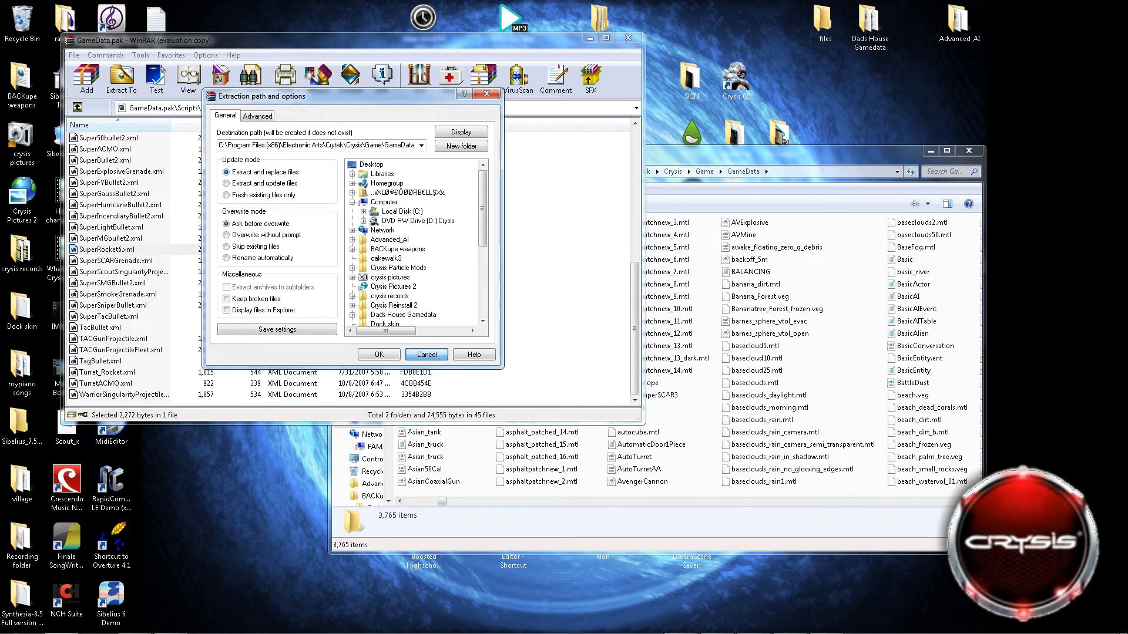
# Open the bullet XML file from the GameData folder in Notepad, look through its particle definitions and close it.
pyautogui.click(706, 339)
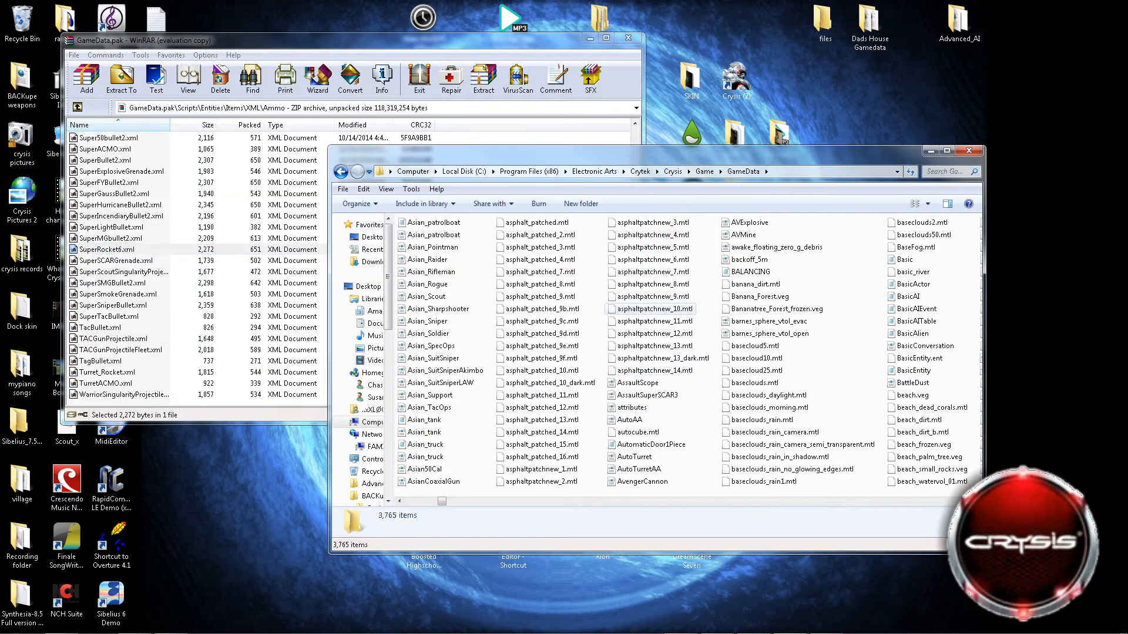
pyautogui.hscroll(3, 852, 329)
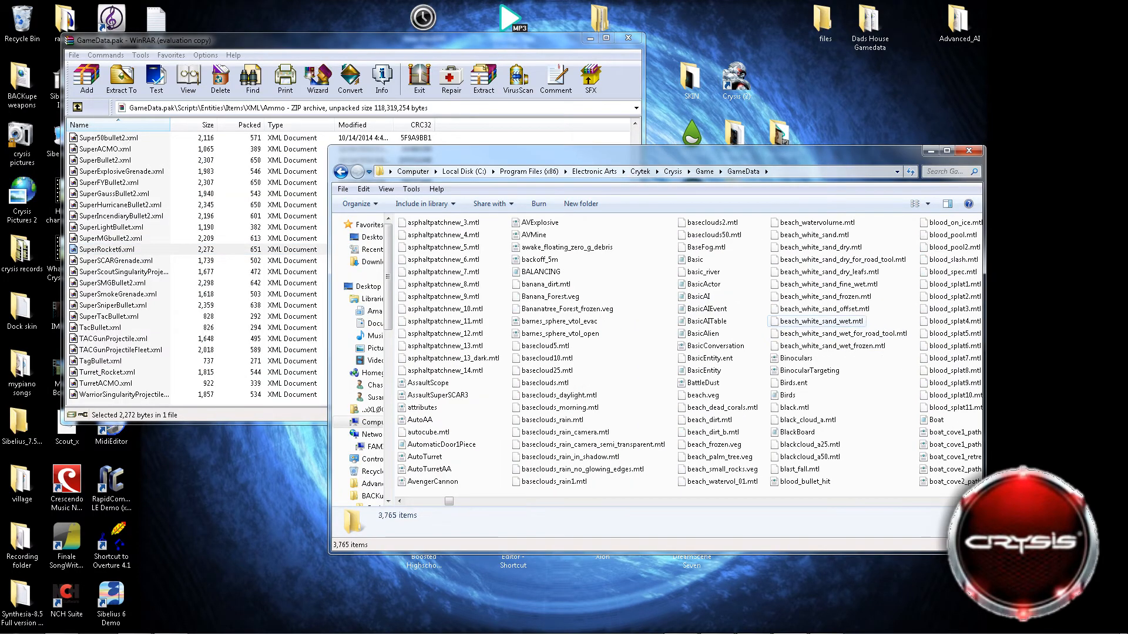
pyautogui.hscroll(1, 655, 353)
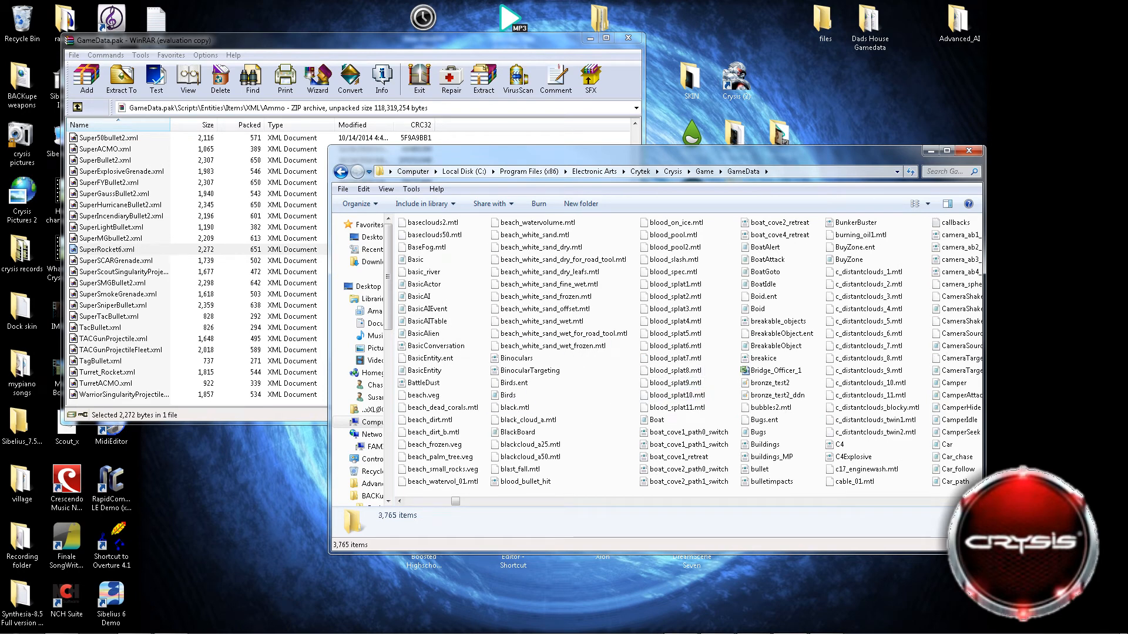
pyautogui.hscroll(1, 517, 388)
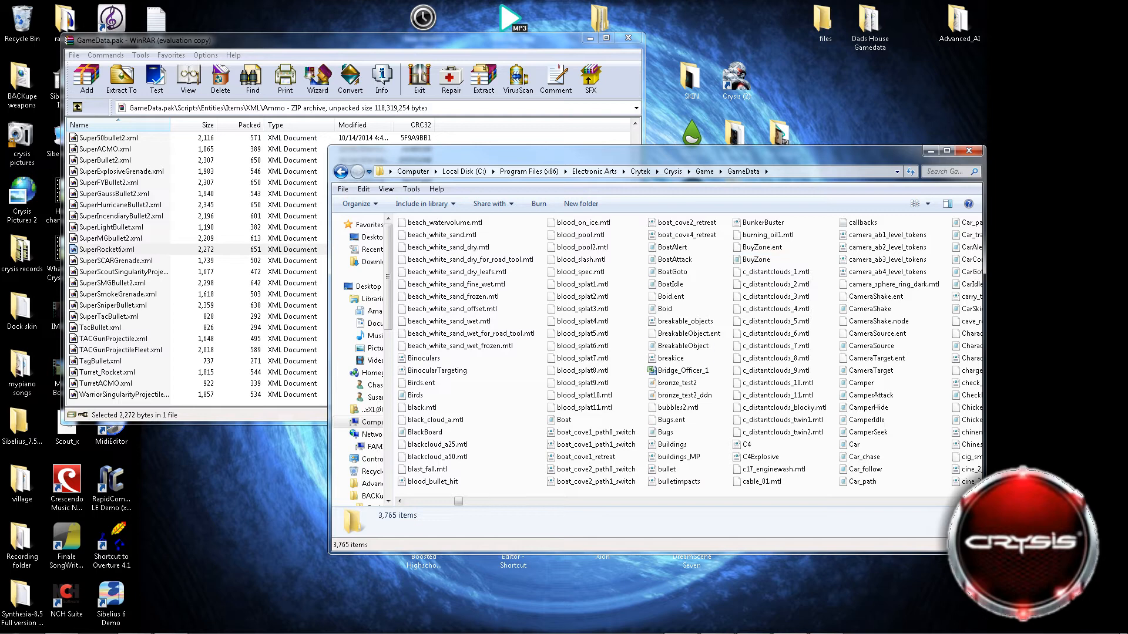
pyautogui.rightClick(670, 470)
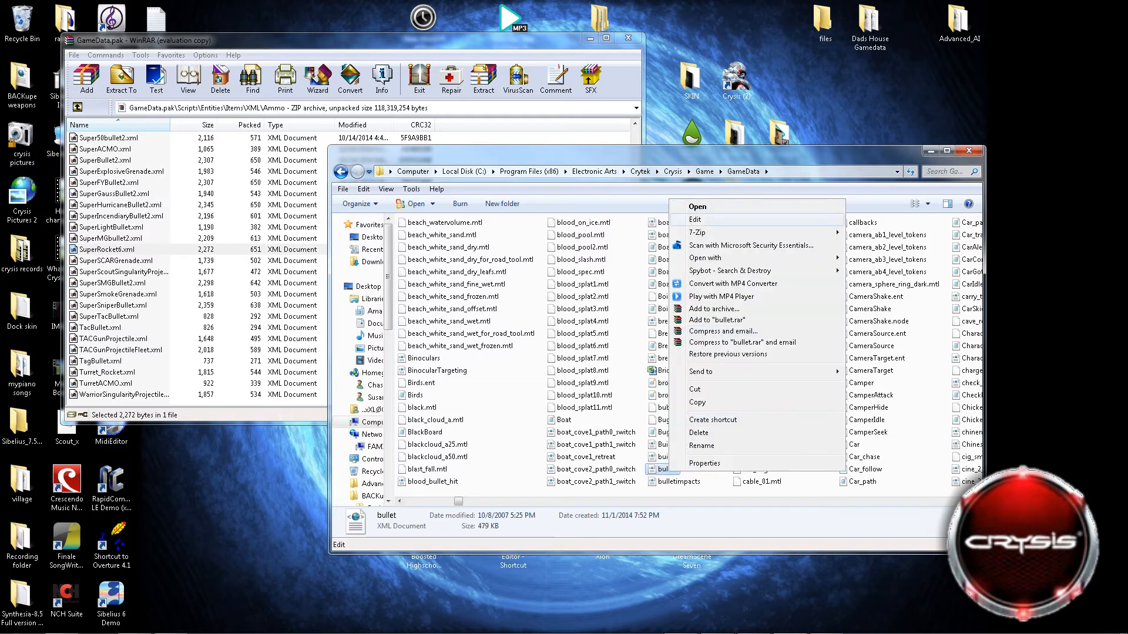
pyautogui.click(696, 219)
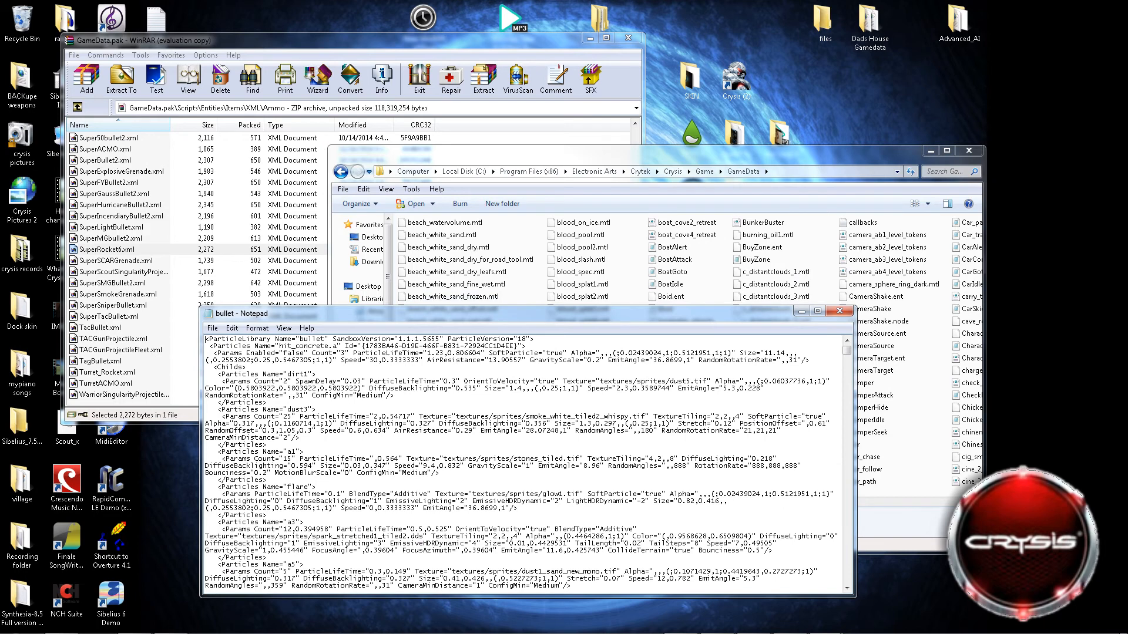
pyautogui.scroll(-4, 520, 462)
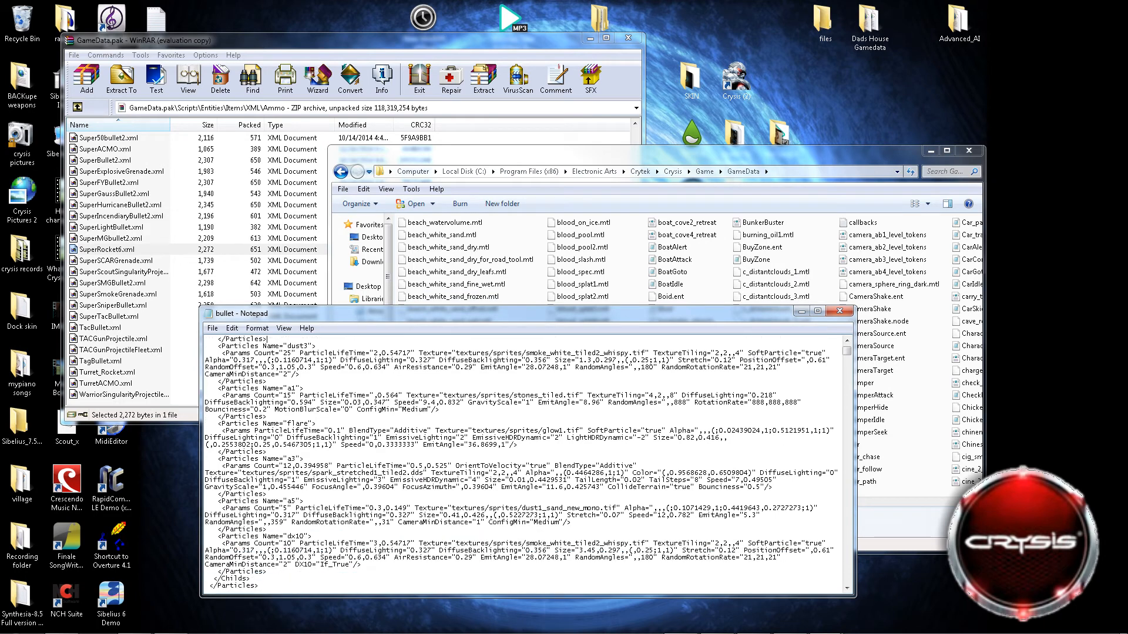
pyautogui.click(840, 311)
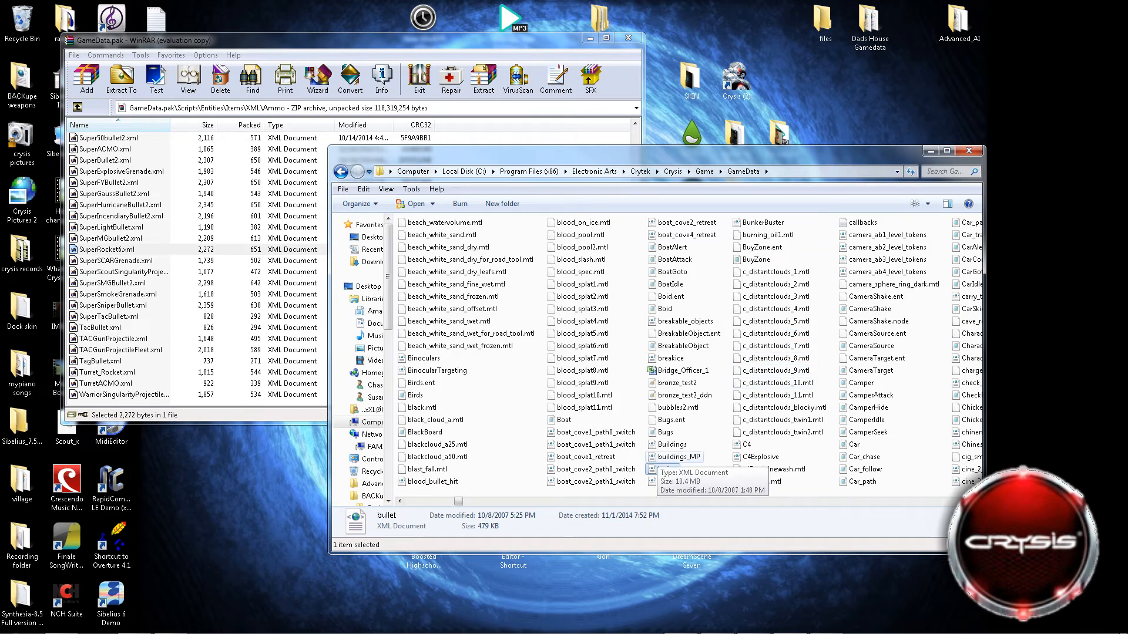
# Return the archive to its XML folder and open the weapons ammo checklist folder inside GameData.
pyautogui.scroll(-1, 652, 446)
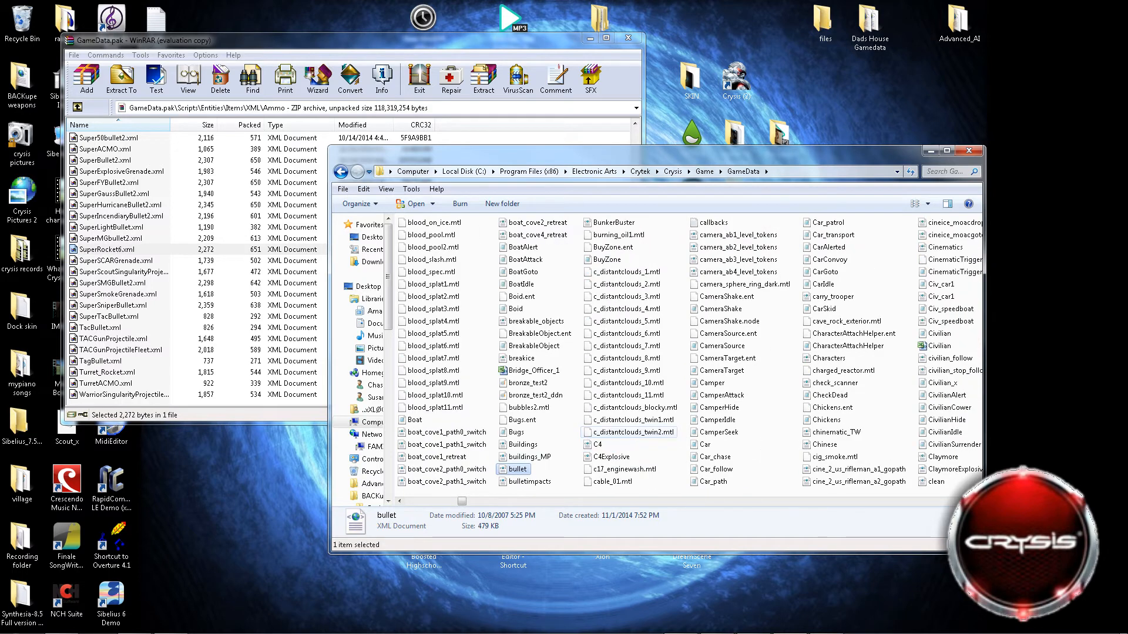
pyautogui.scroll(1, 634, 435)
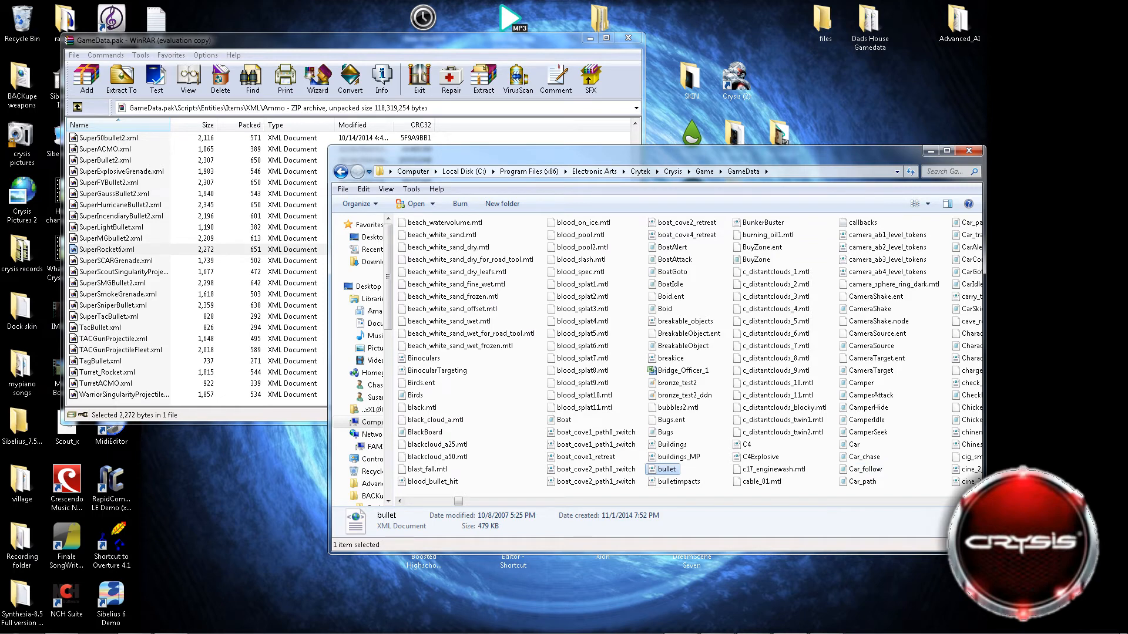
pyautogui.click(121, 216)
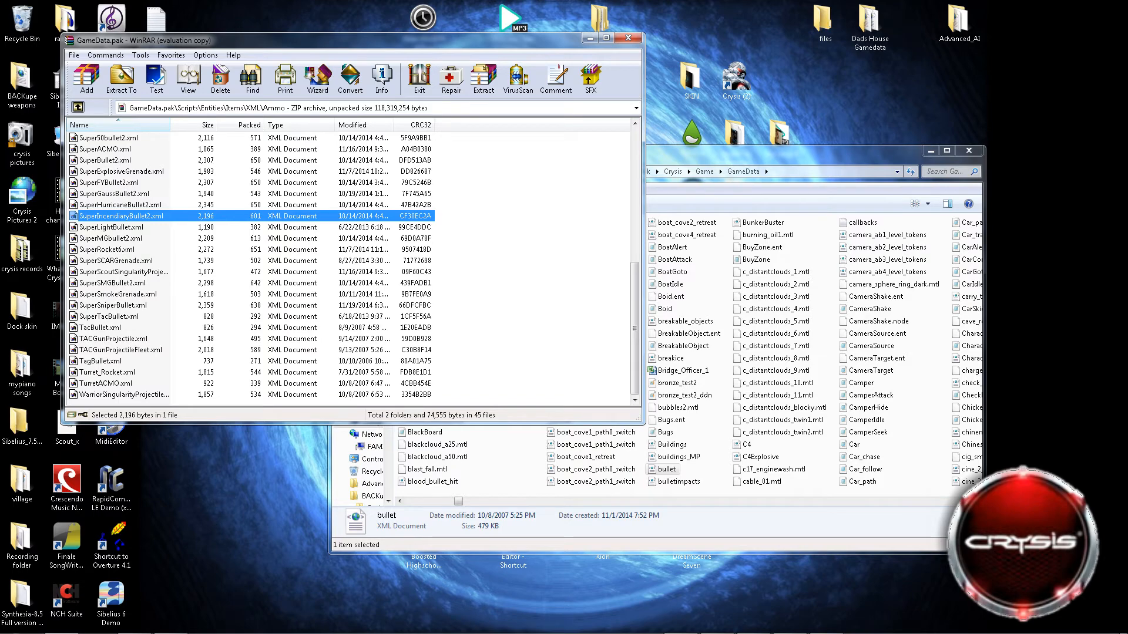
pyautogui.click(77, 107)
pyautogui.click(768, 234)
pyautogui.scroll(15, 658, 352)
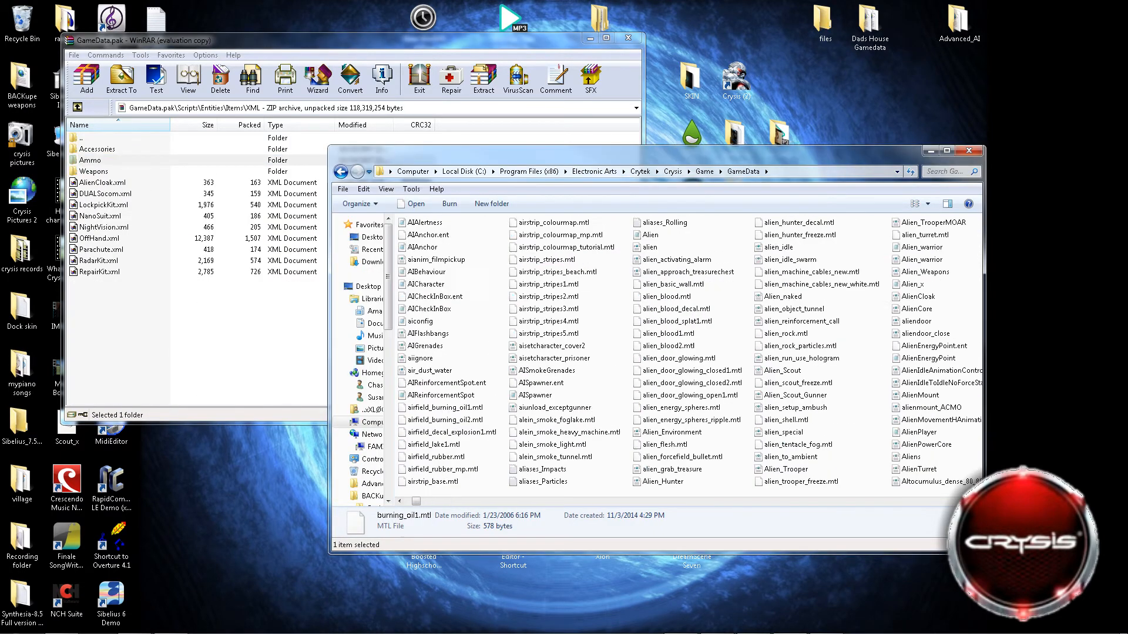
pyautogui.doubleClick(455, 234)
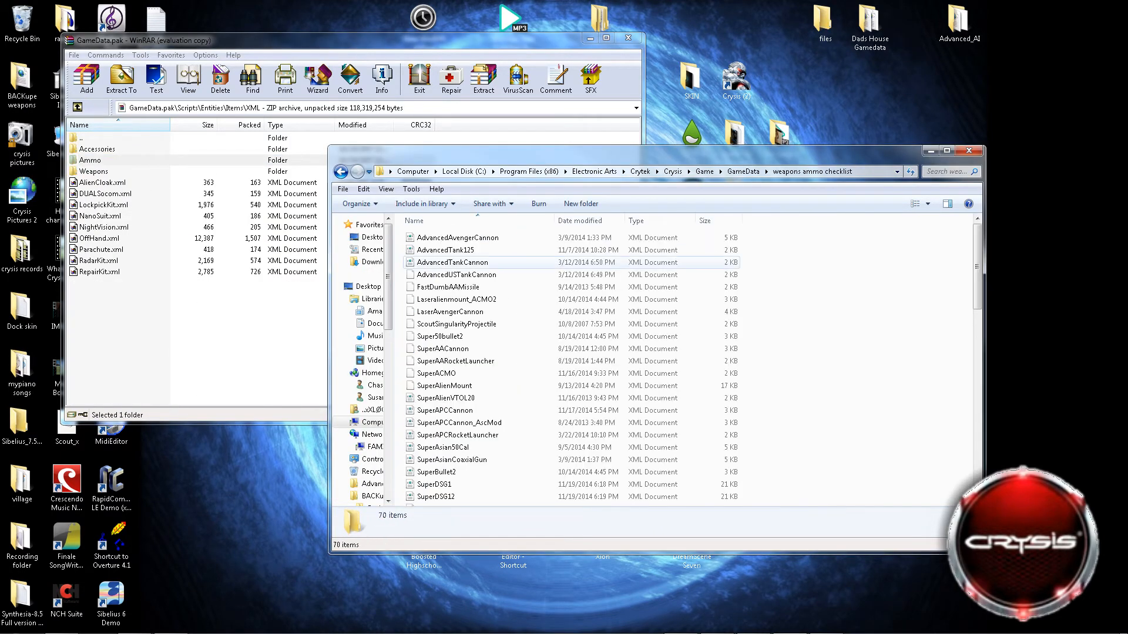
# Open the Super50bullet2 file from the weapons ammo checklist folder for editing in Notepad and move its window higher.
pyautogui.scroll(-3, 447, 304)
pyautogui.scroll(-12, 446, 302)
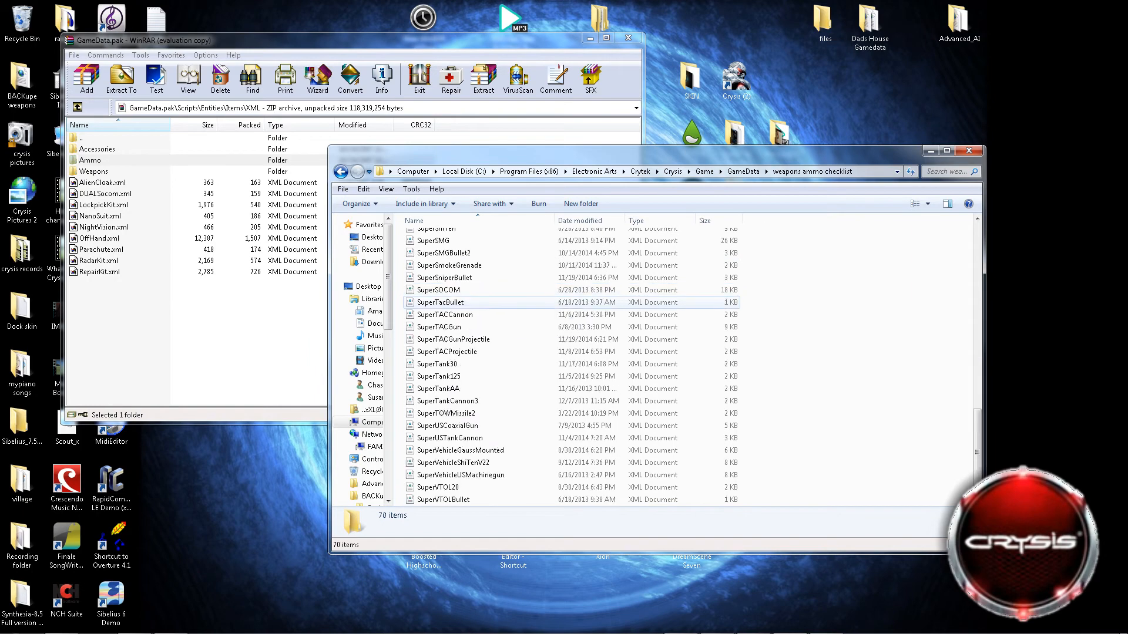
pyautogui.scroll(14, 447, 339)
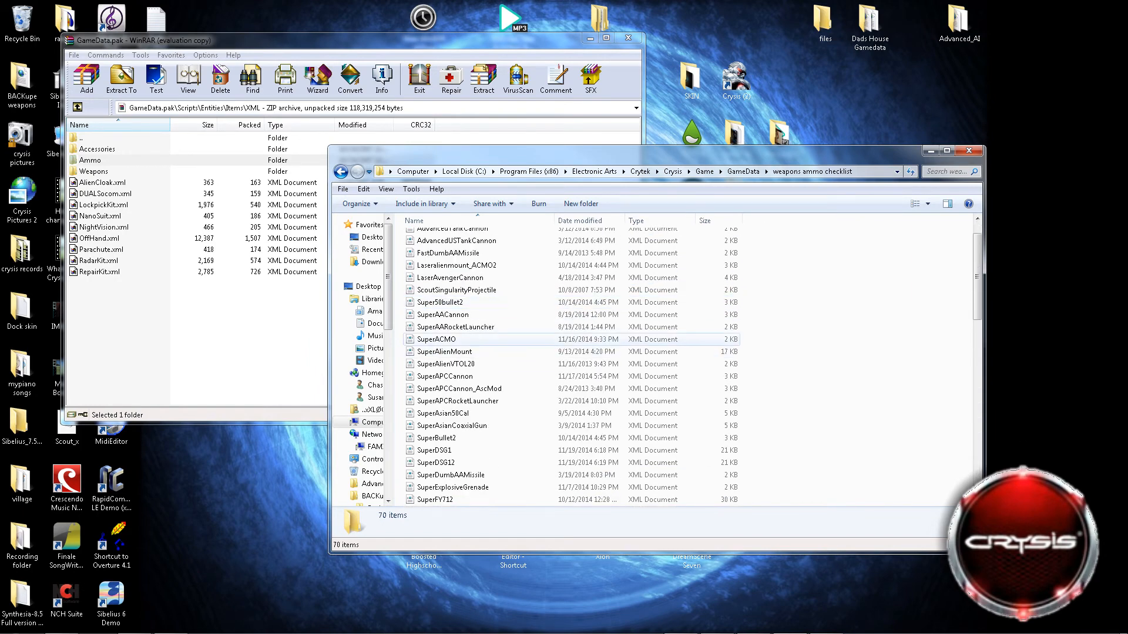
pyautogui.rightClick(461, 302)
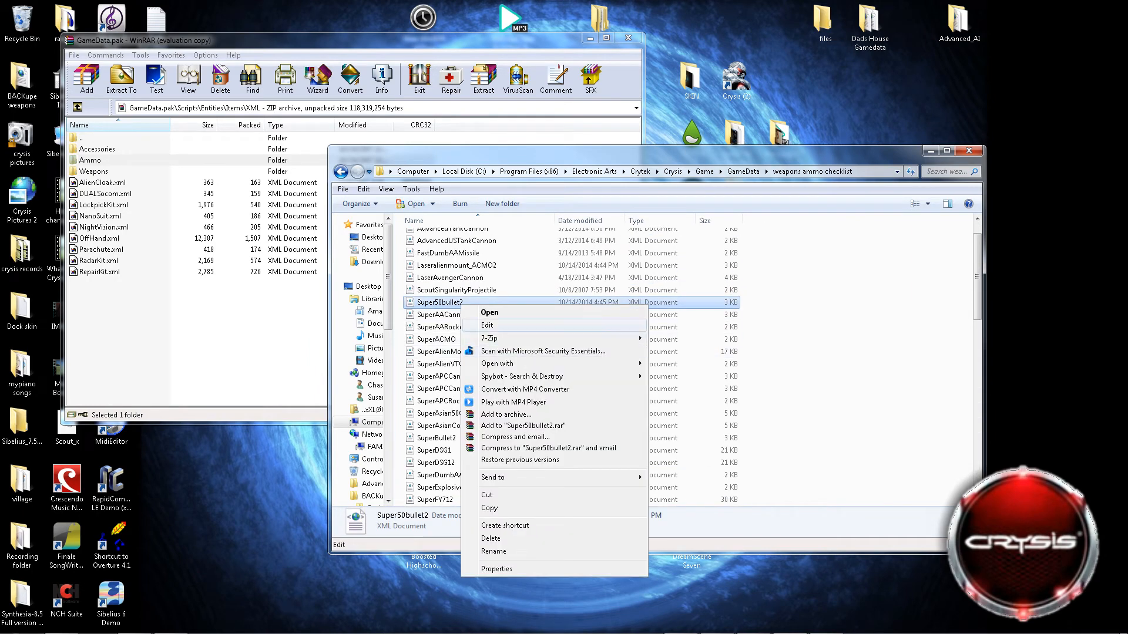
pyautogui.click(487, 325)
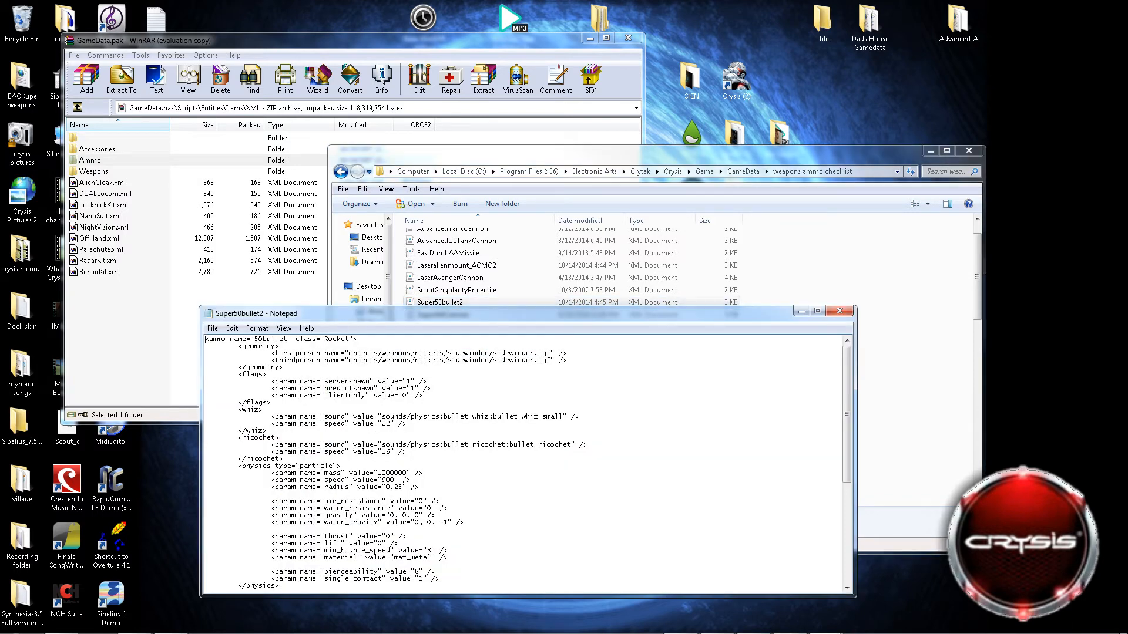
pyautogui.moveTo(490, 314); pyautogui.dragTo(526, 176)
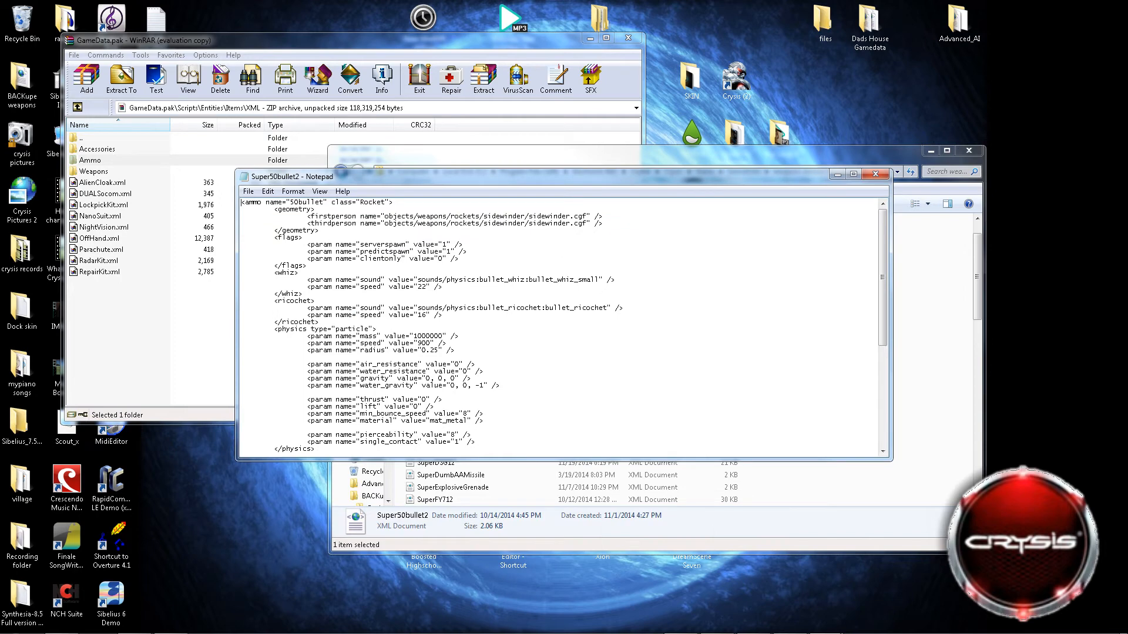
# Review the geometry, physics, explosion, collision and trail parameters in the Super50bullet2 file.
pyautogui.scroll(-9, 564, 326)
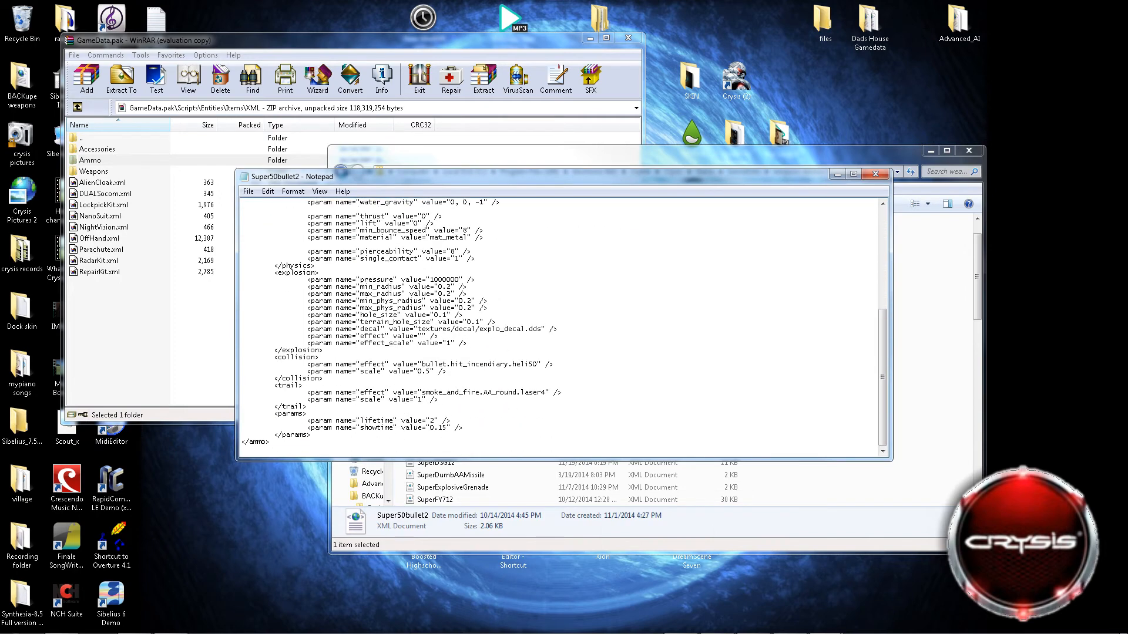
pyautogui.scroll(9, 564, 326)
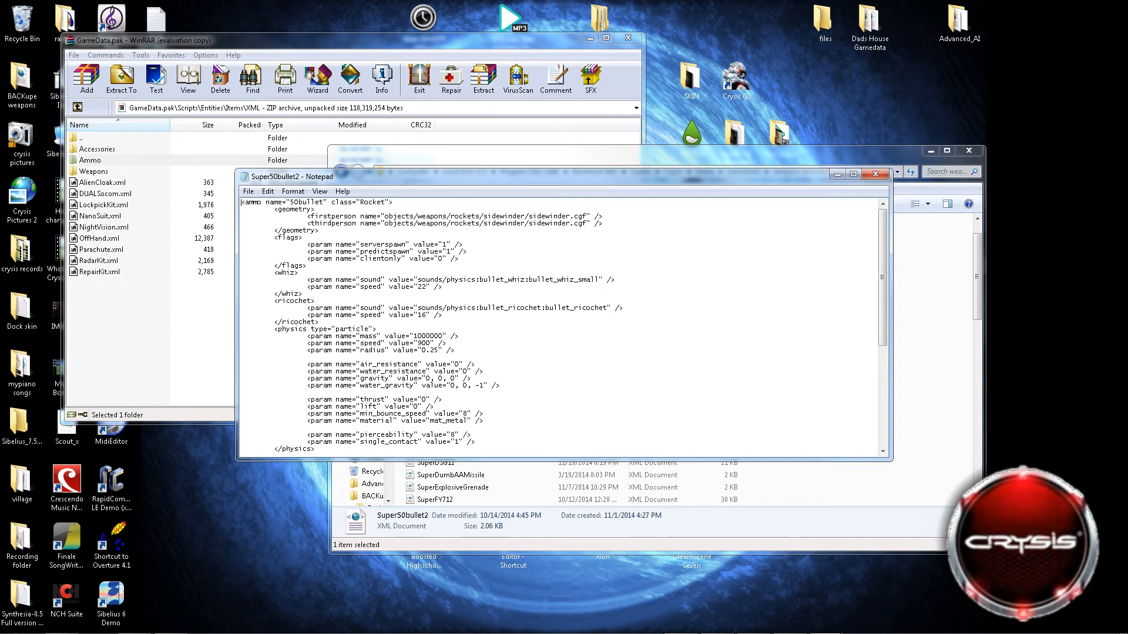
pyautogui.click(934, 264)
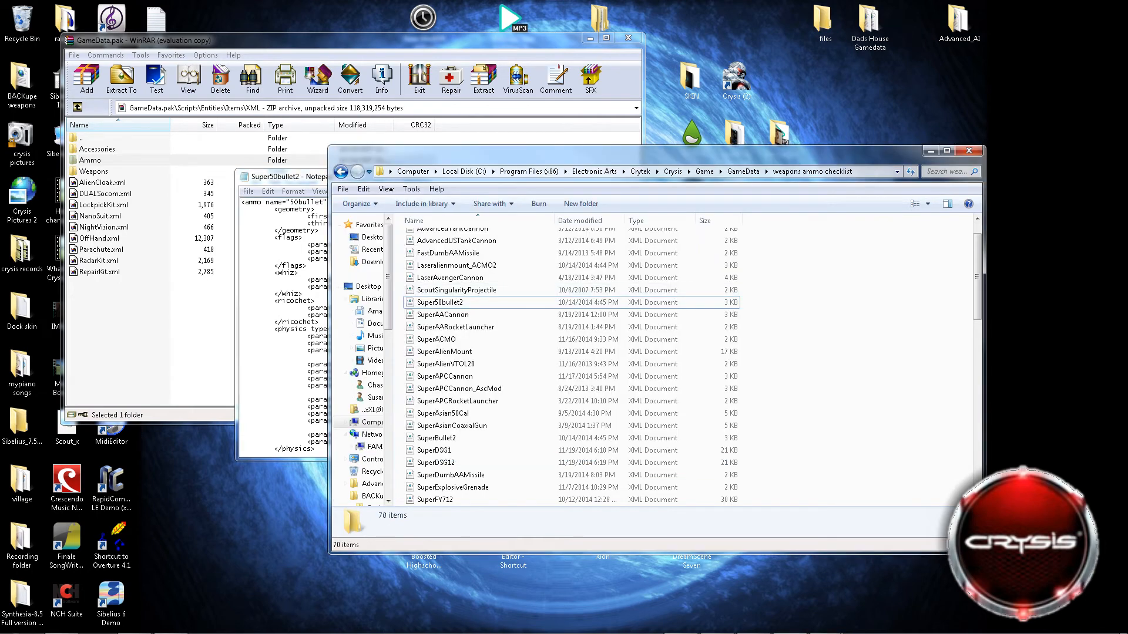
pyautogui.hotkey('alt', 'Tab')
pyautogui.scroll(-9, 564, 326)
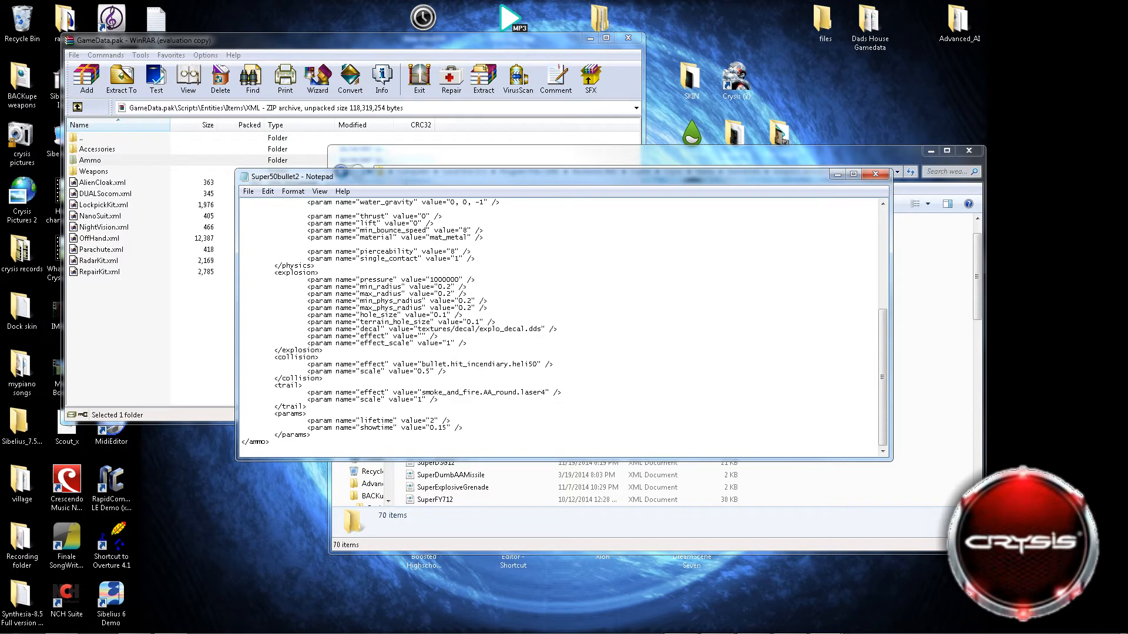
# Browse the remaining ammo checklist files, then view LightACMO.xml from the archive's Ammo folder.
pyautogui.hotkey('alt', 'Tab')
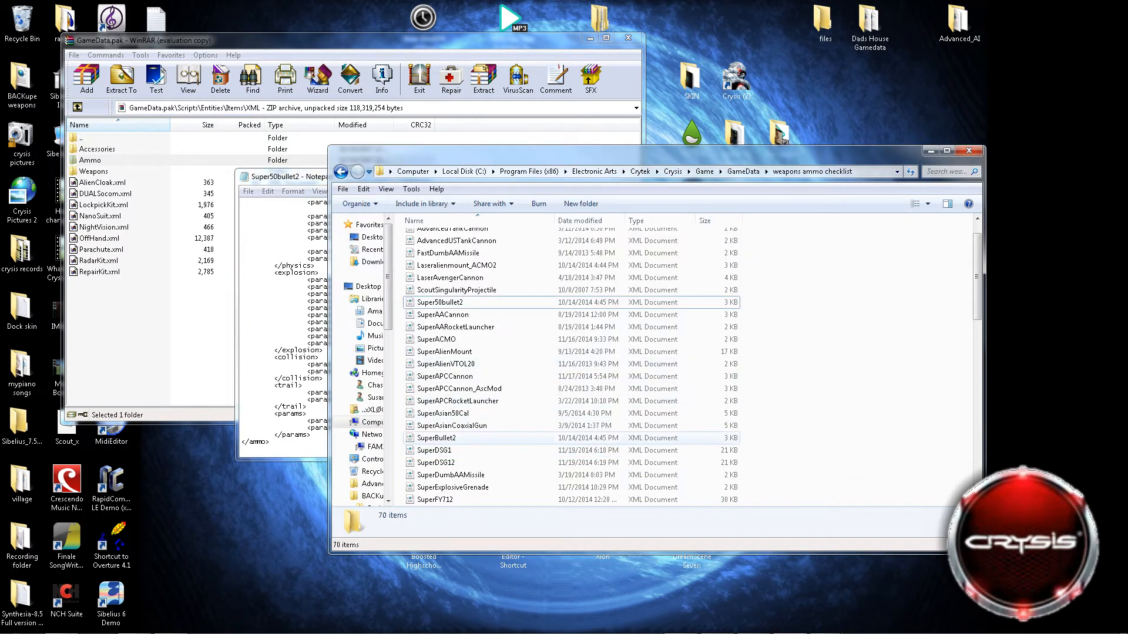
pyautogui.scroll(-6, 470, 389)
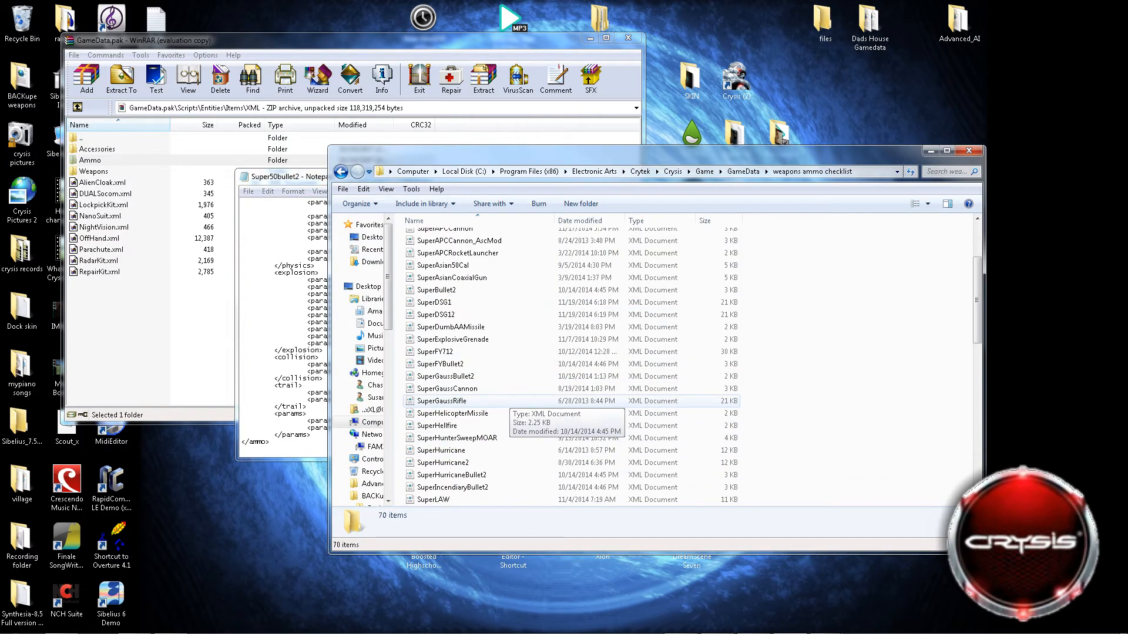
pyautogui.doubleClick(89, 160)
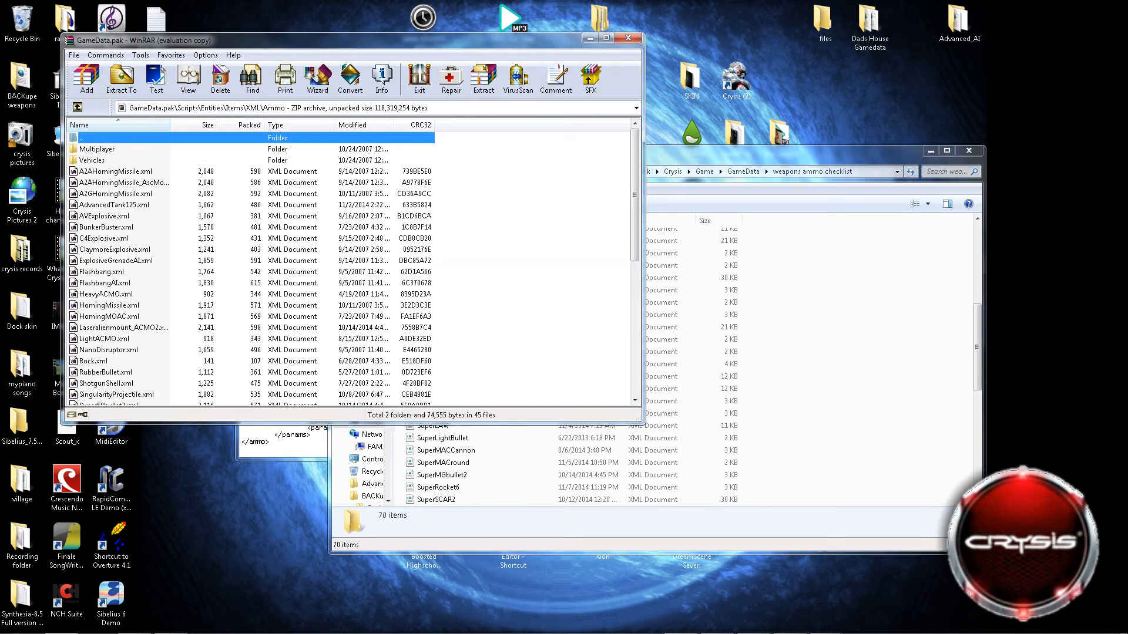
pyautogui.rightClick(118, 339)
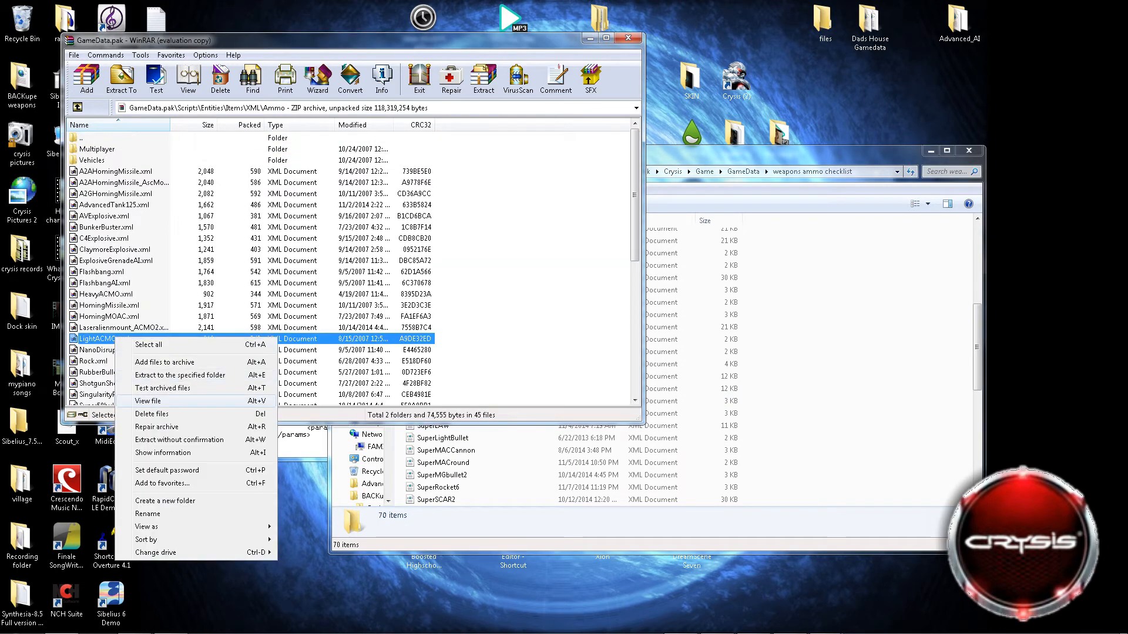
pyautogui.click(150, 400)
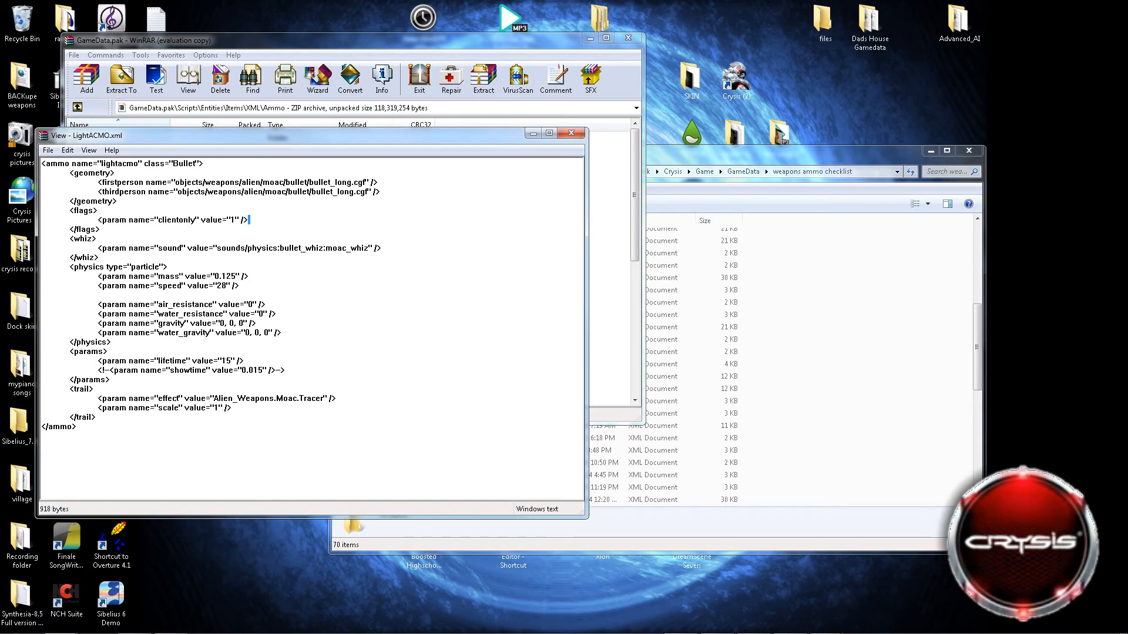
# Highlight the flags block with the clientonly parameter in LightACMO.xml, then return to the archive window.
pyautogui.click(611, 385)
pyautogui.click(470, 461)
pyautogui.moveTo(73, 211); pyautogui.dragTo(101, 229)
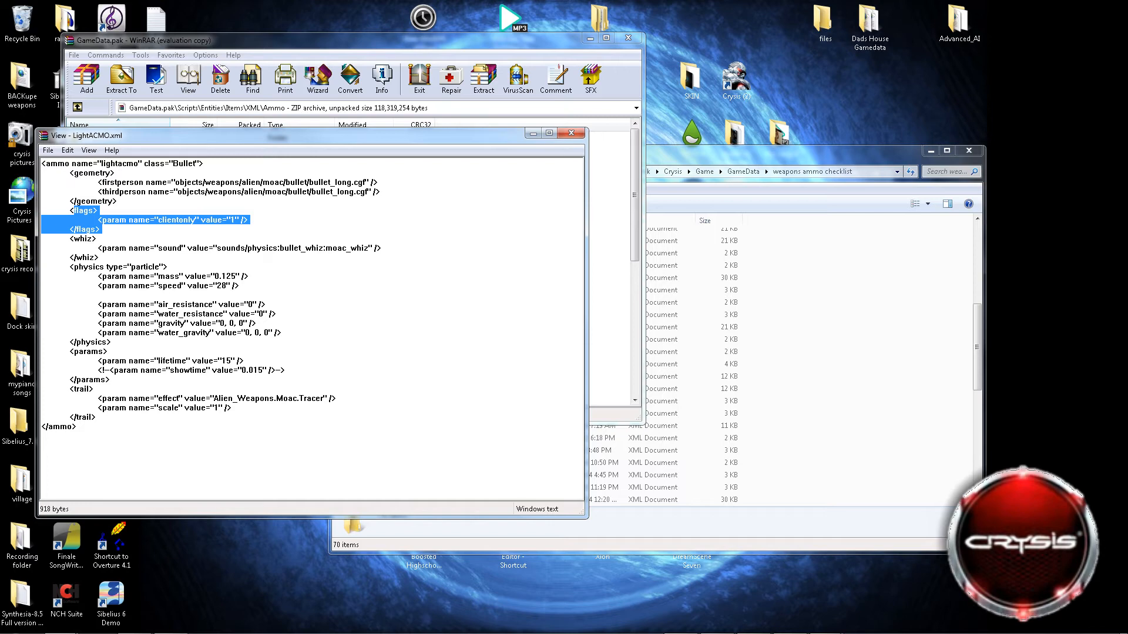
pyautogui.click(101, 229)
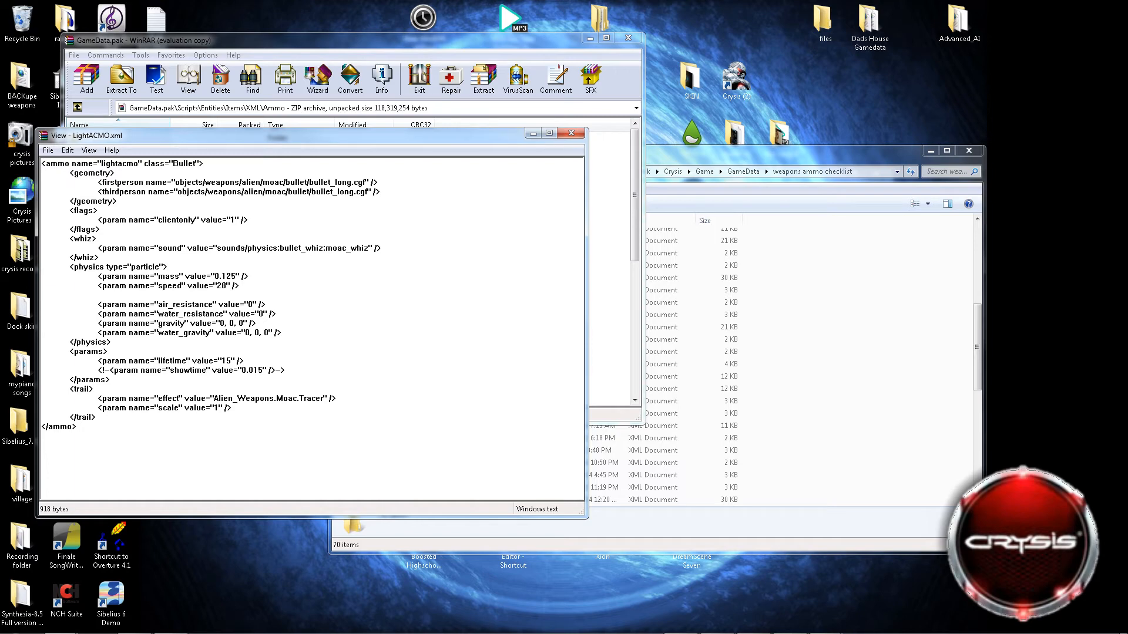
pyautogui.click(609, 264)
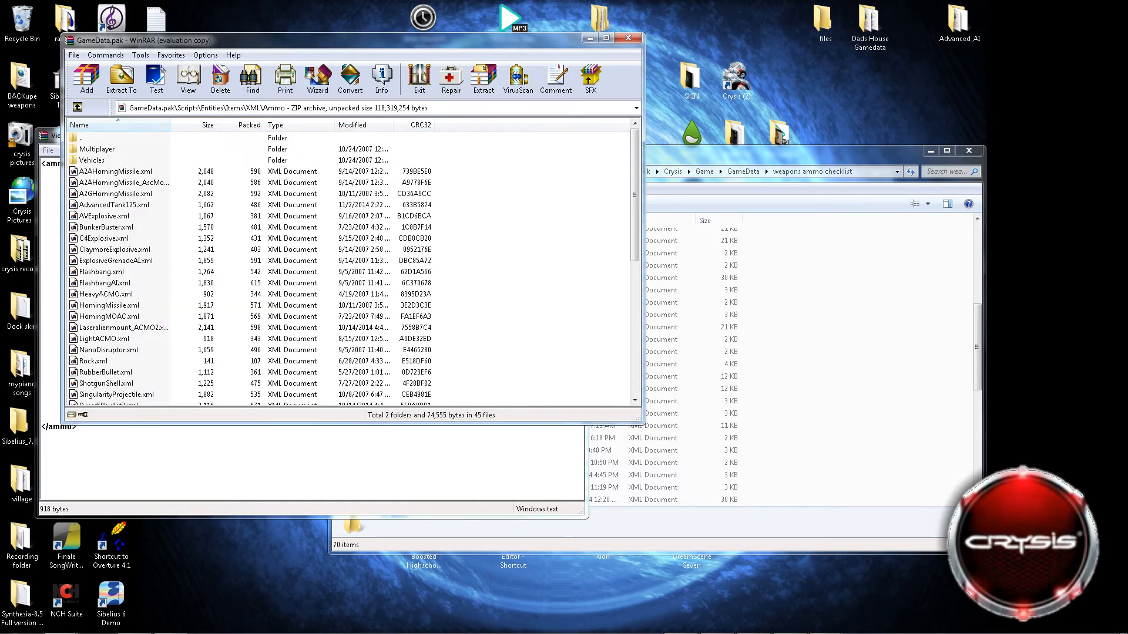
# Open the SuperFYBullet2 file from the weapons ammo checklist folder for editing in Notepad.
pyautogui.click(697, 156)
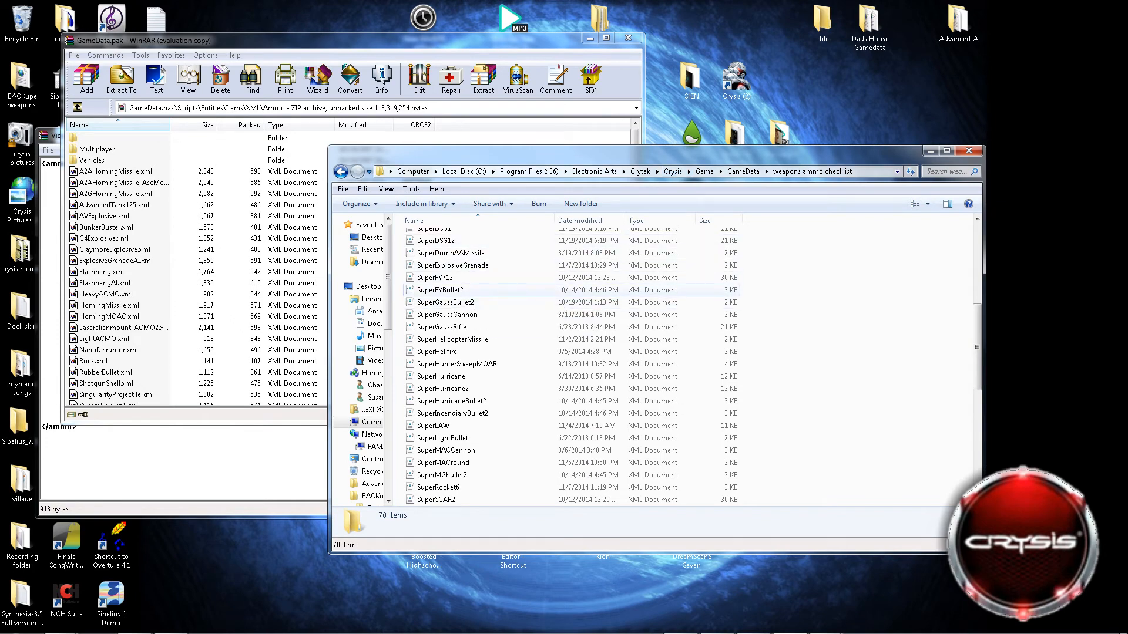
pyautogui.click(450, 291)
pyautogui.rightClick(457, 290)
pyautogui.click(473, 311)
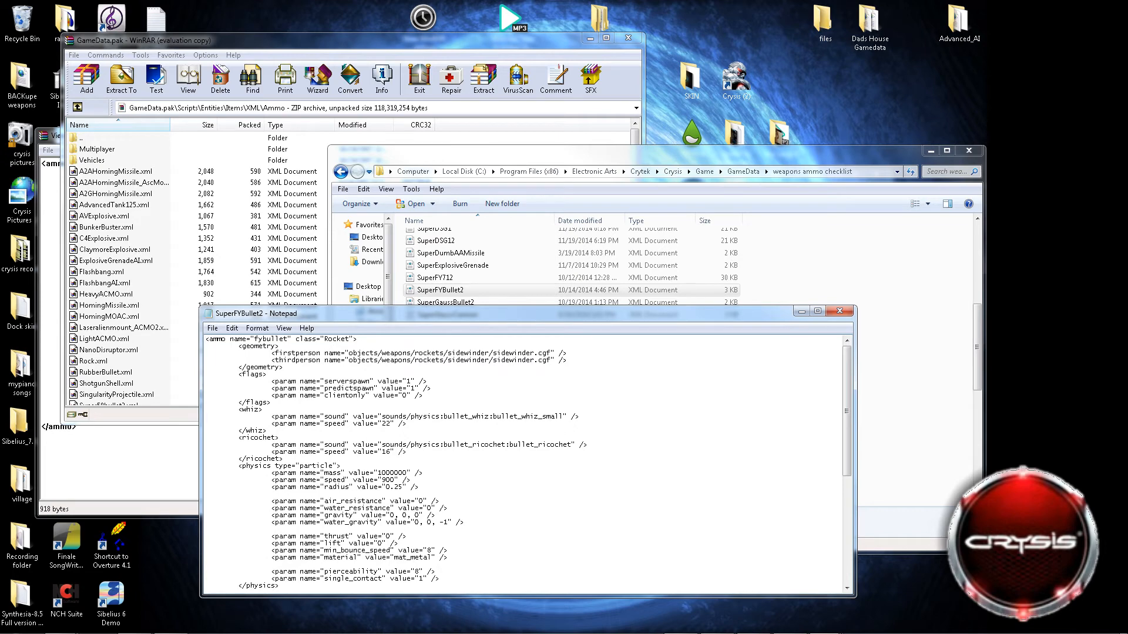
# Highlight the particle physics mass and speed values in SuperFYBullet2, then bring the checklist folder window forward and move it higher.
pyautogui.moveTo(377, 473); pyautogui.dragTo(407, 473)
pyautogui.moveTo(381, 480); pyautogui.dragTo(394, 480)
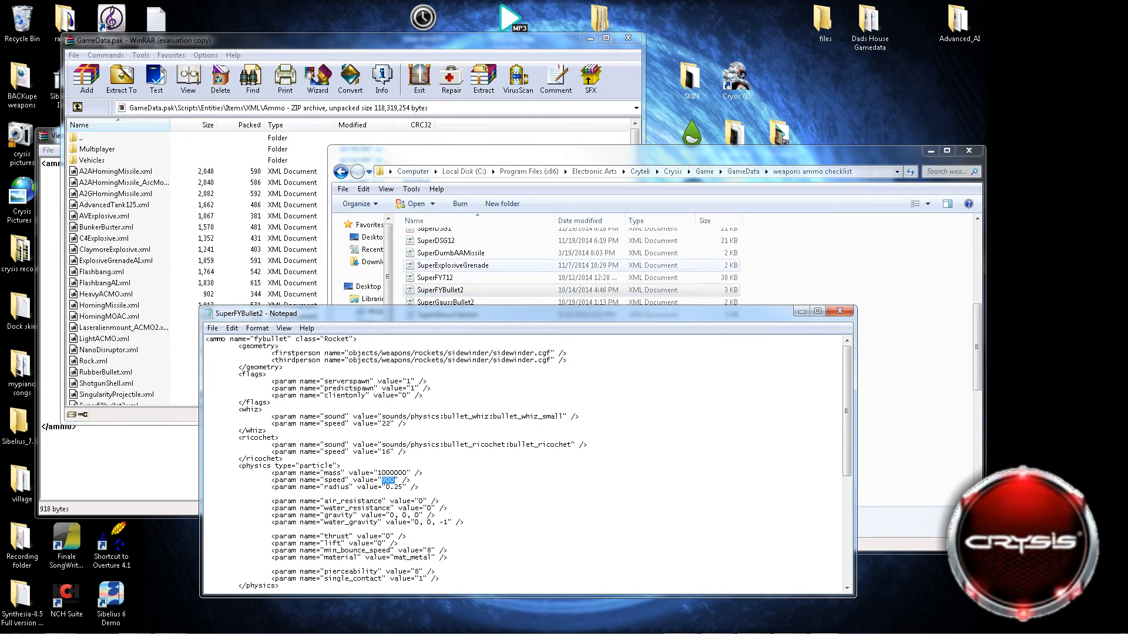
pyautogui.click(643, 290)
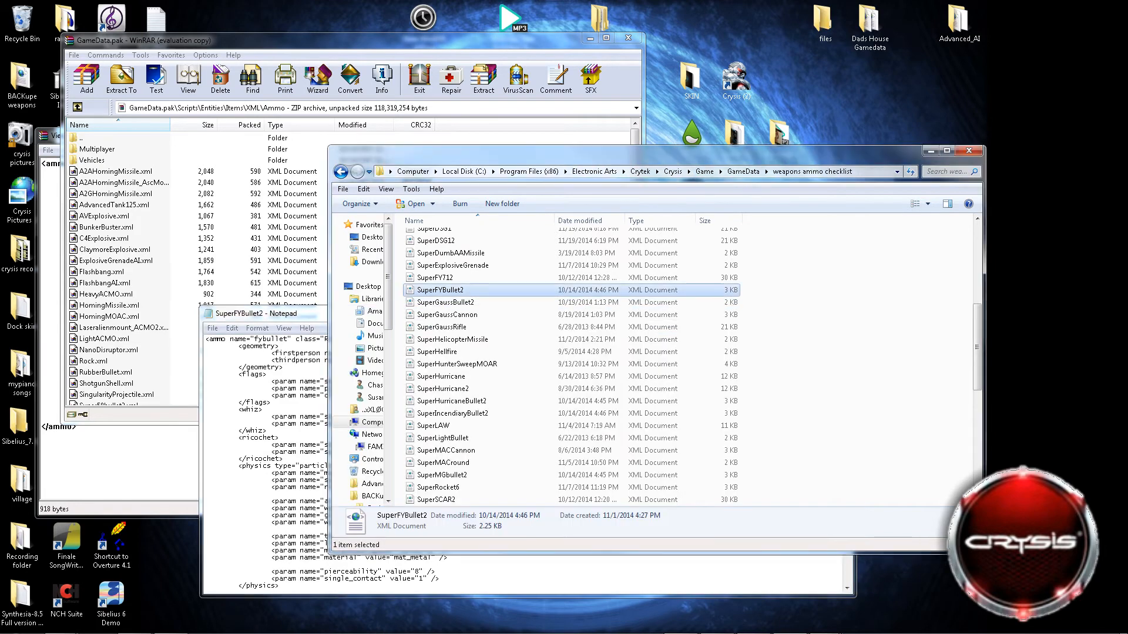
pyautogui.moveTo(643, 153); pyautogui.dragTo(655, 69)
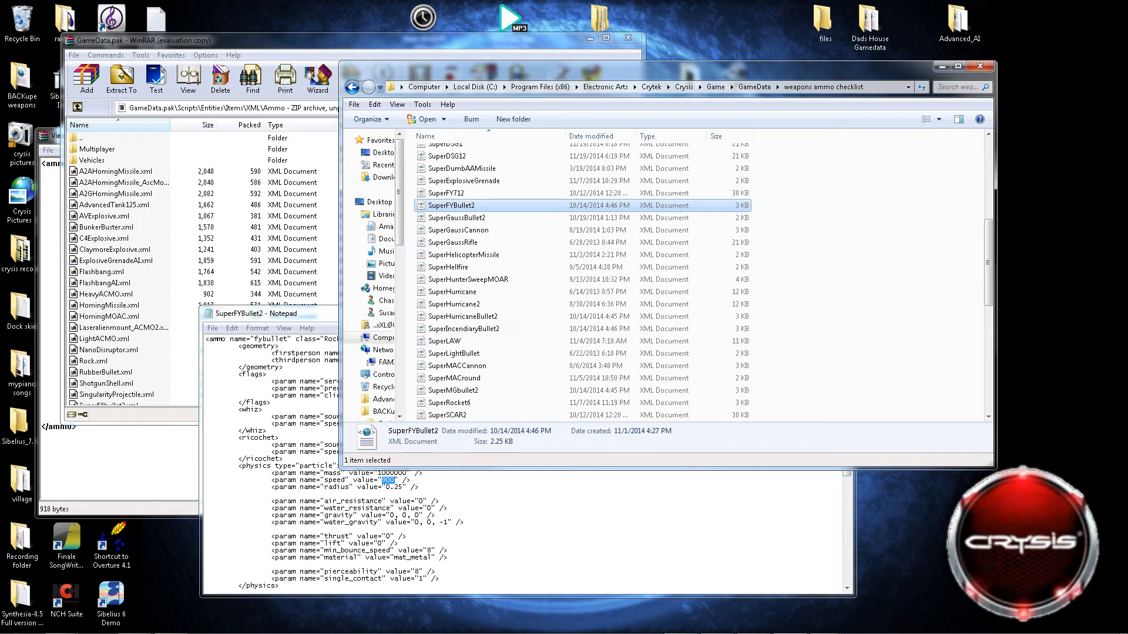
# Examine the remaining physics, explosion, params and trail blocks of SuperFYBullet2 in Notepad, down to the end of the file.
pyautogui.click(305, 40)
pyautogui.click(464, 522)
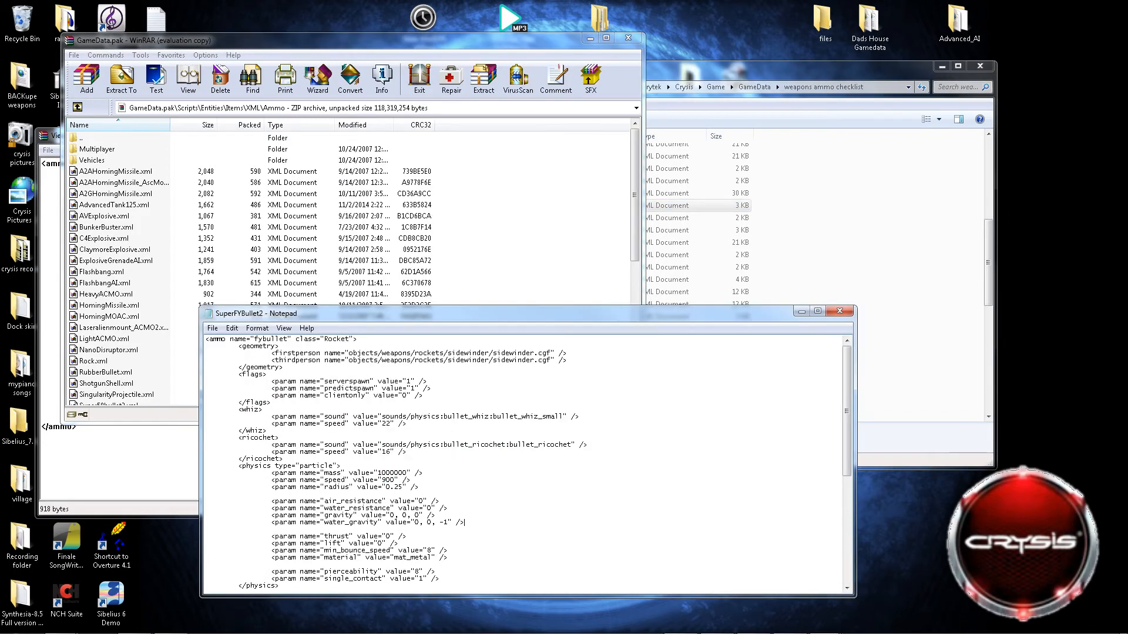
pyautogui.scroll(-9, 464, 522)
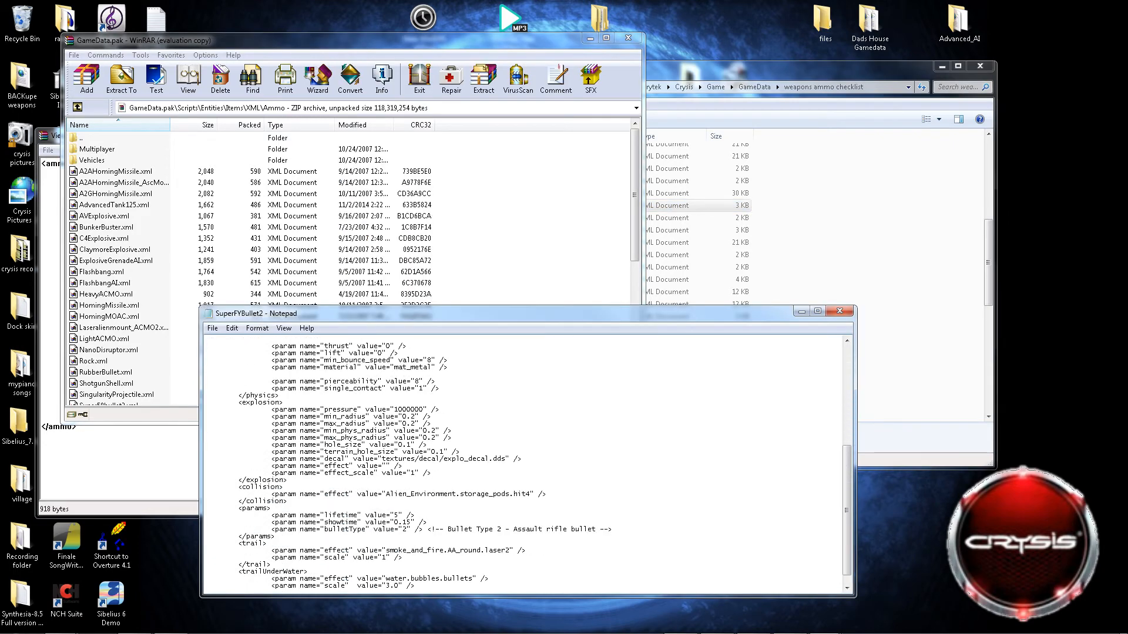
pyautogui.scroll(-1, 528, 462)
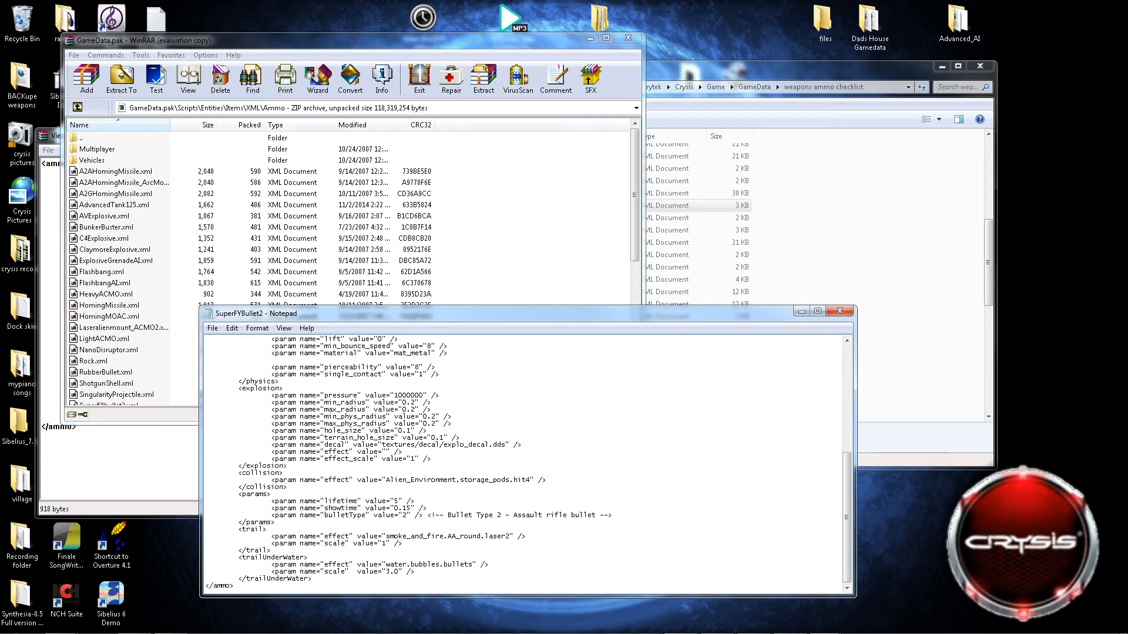
# View A2GHomingMissile.xml from the archive's Ammo folder and highlight its align_altitude, descend_distance and accel parameters.
pyautogui.click(293, 227)
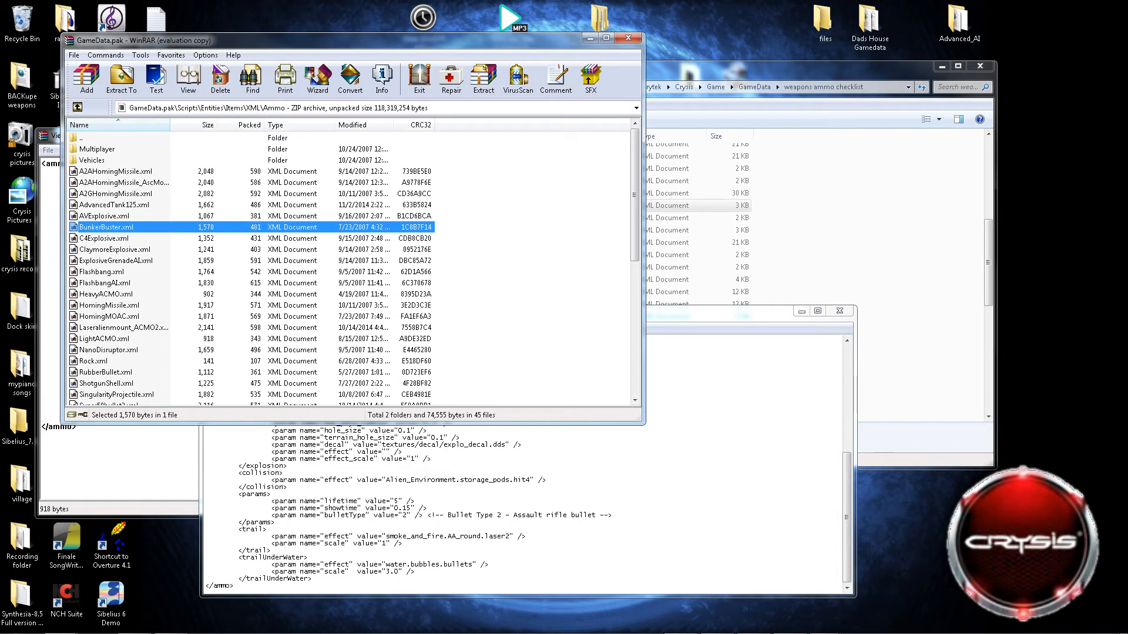
pyautogui.click(94, 362)
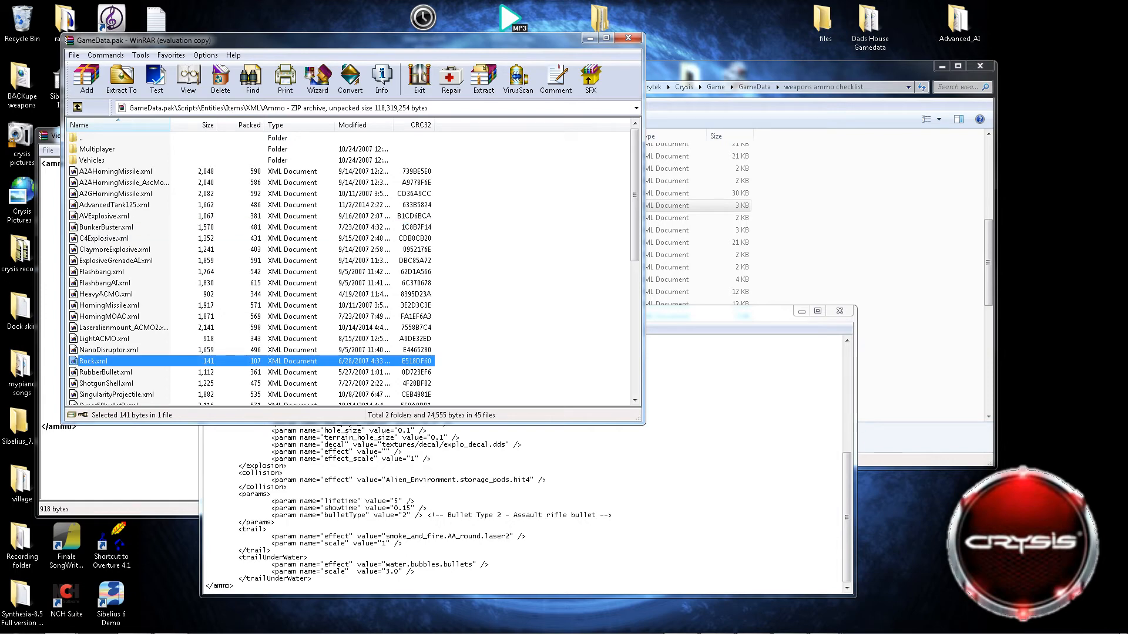
pyautogui.click(104, 339)
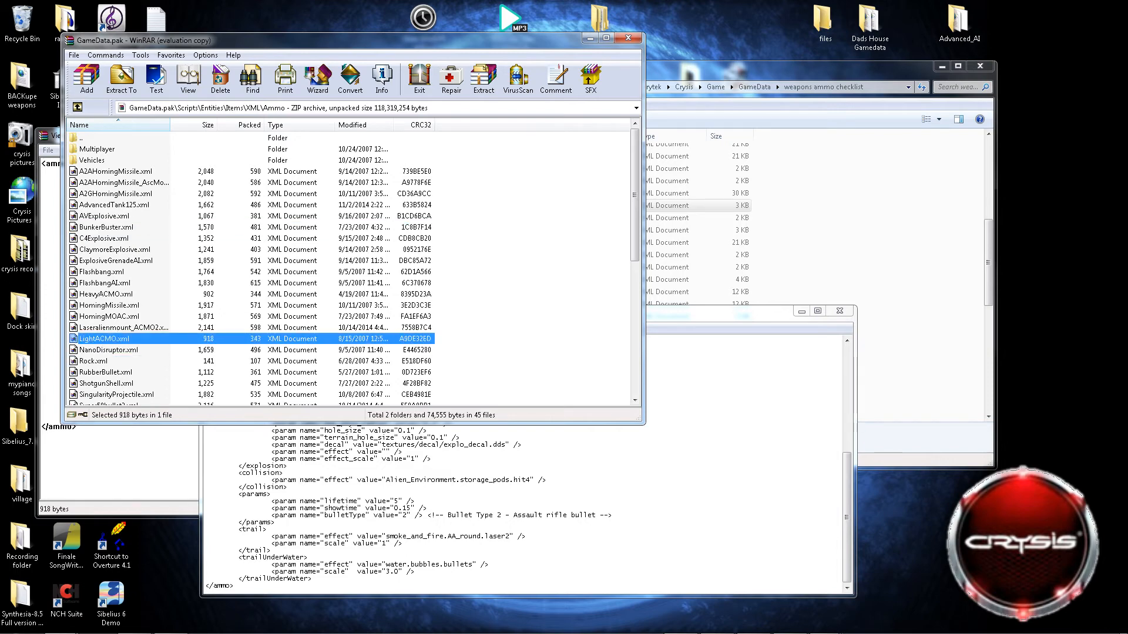
pyautogui.click(102, 272)
pyautogui.scroll(-1, 352, 267)
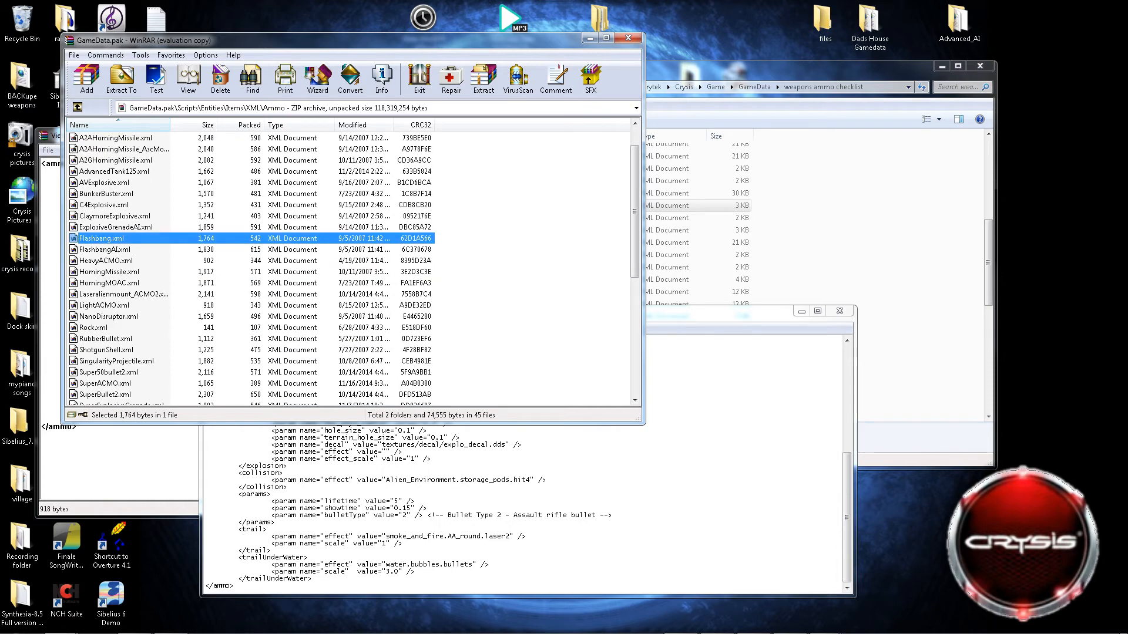
pyautogui.rightClick(135, 158)
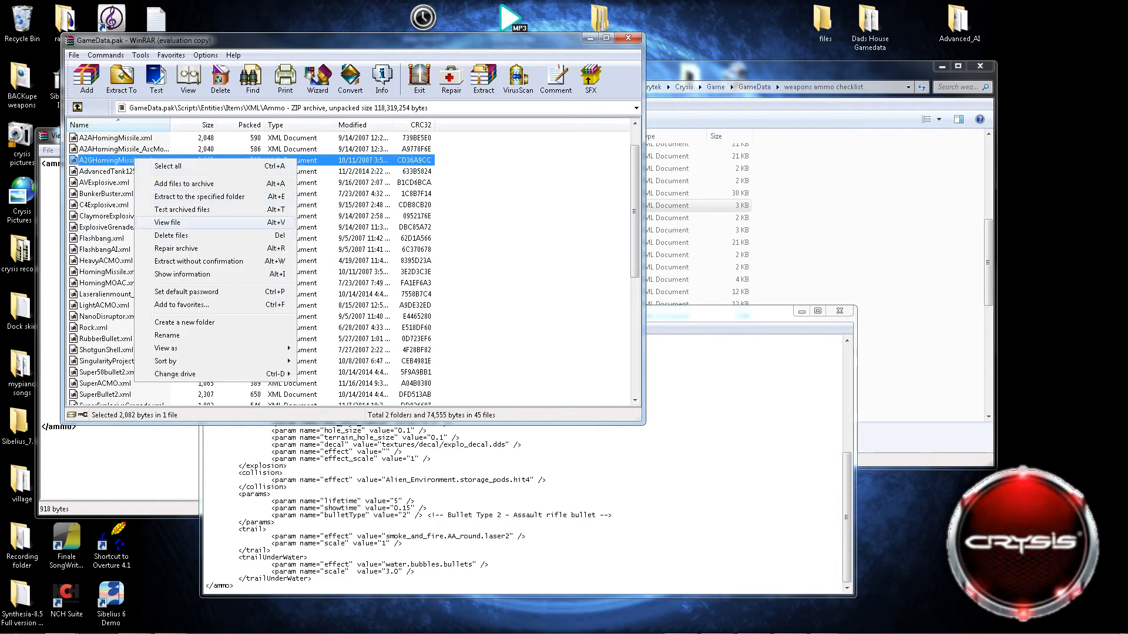
pyautogui.click(170, 222)
pyautogui.scroll(-7, 410, 334)
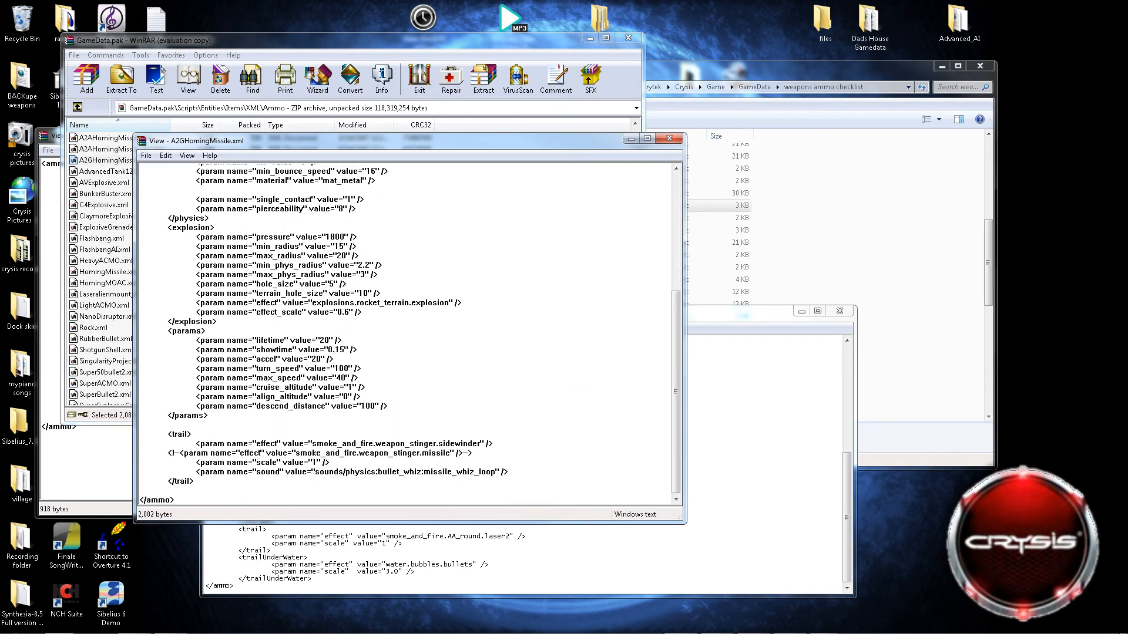
pyautogui.moveTo(363, 398); pyautogui.dragTo(167, 397)
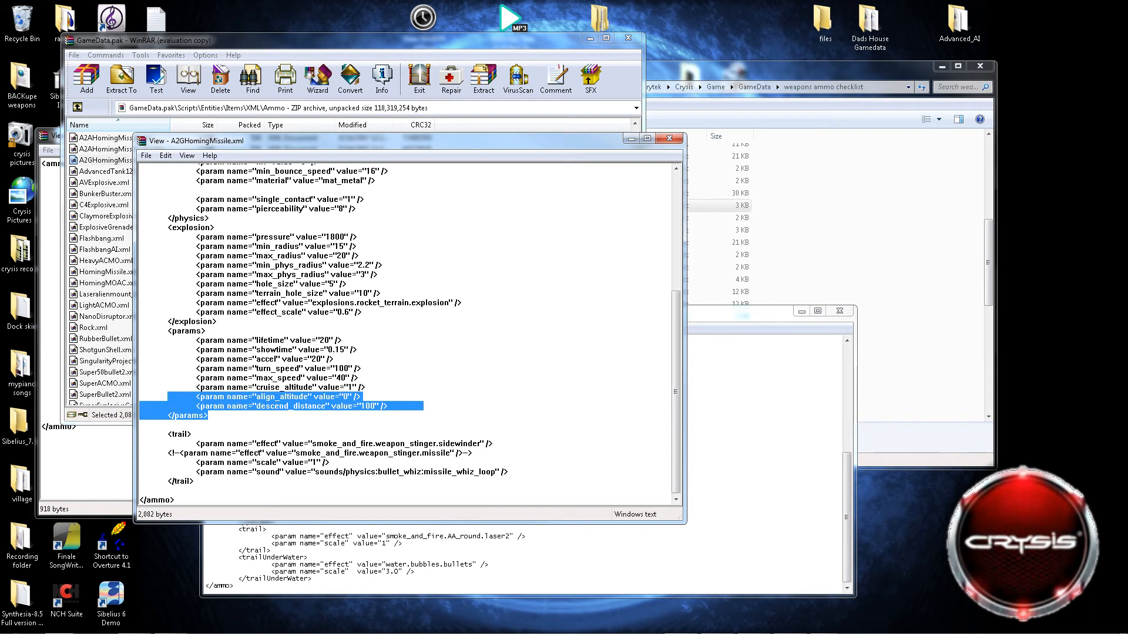
pyautogui.moveTo(334, 360); pyautogui.dragTo(200, 360)
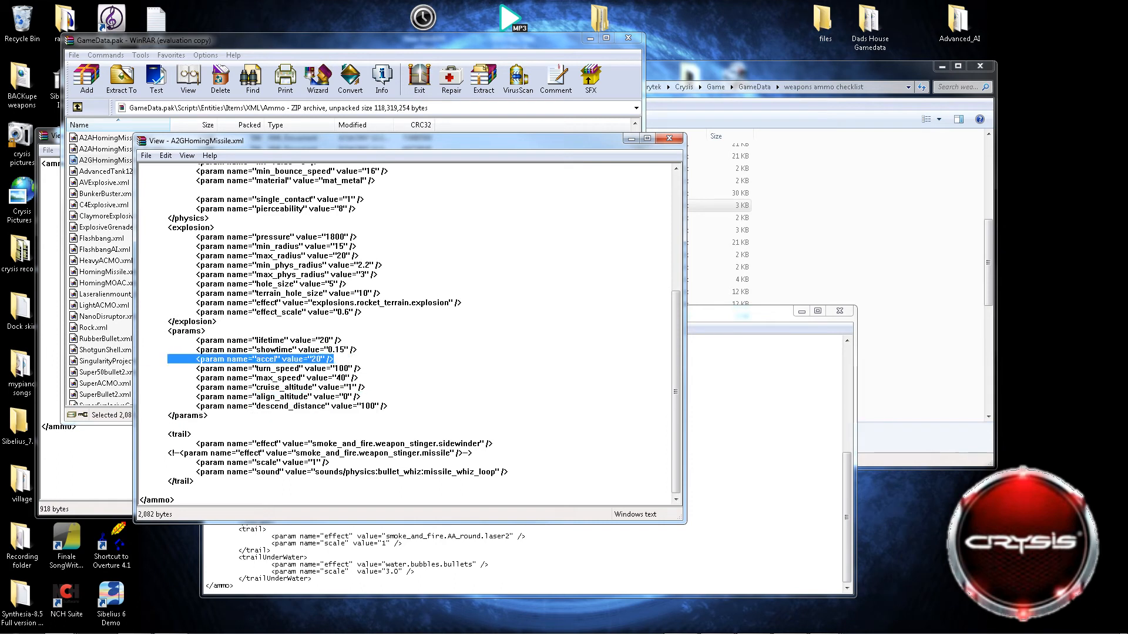
# View TACGunProjectileFleet.xml from the archive's Ammo folder, highlight its autoControlled parameter, and close the viewer.
pyautogui.click(106, 372)
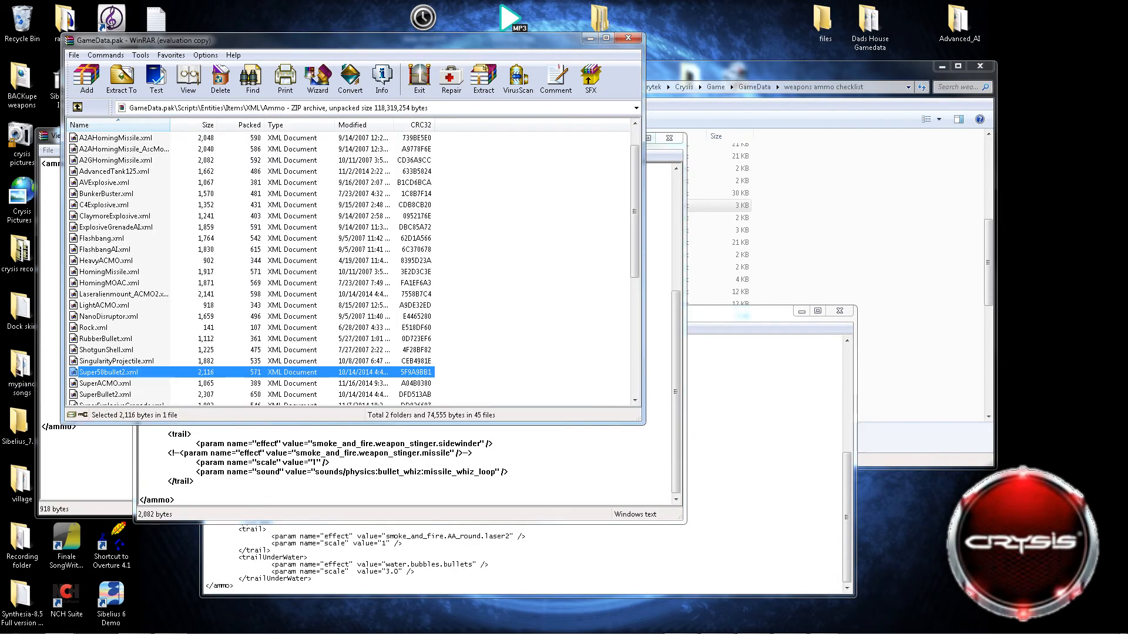
pyautogui.scroll(-7, 349, 265)
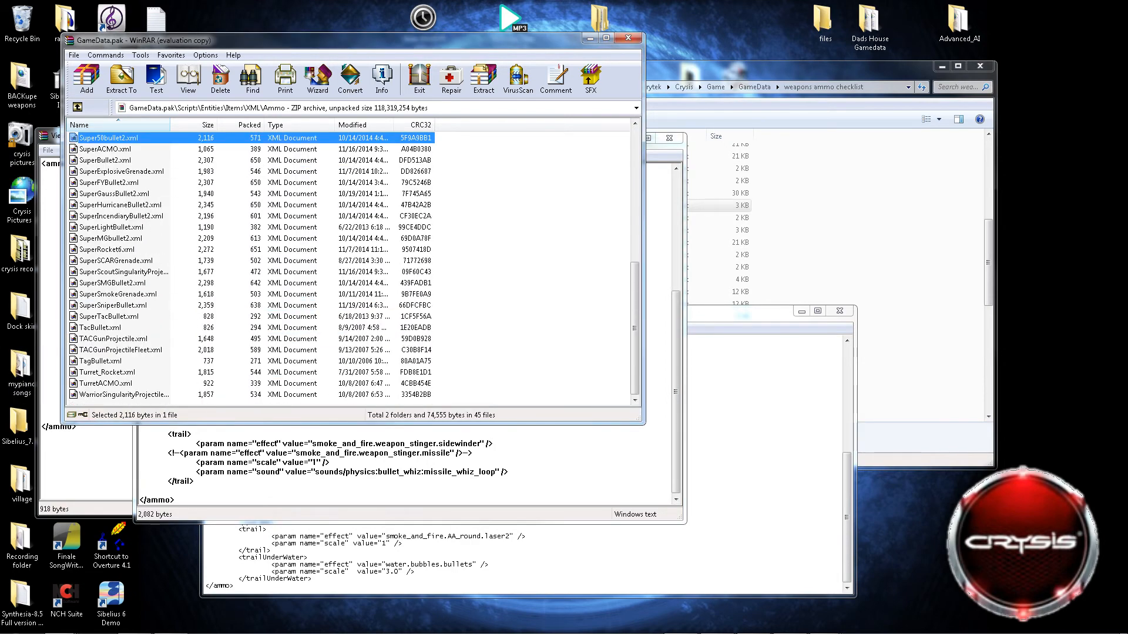
pyautogui.rightClick(127, 351)
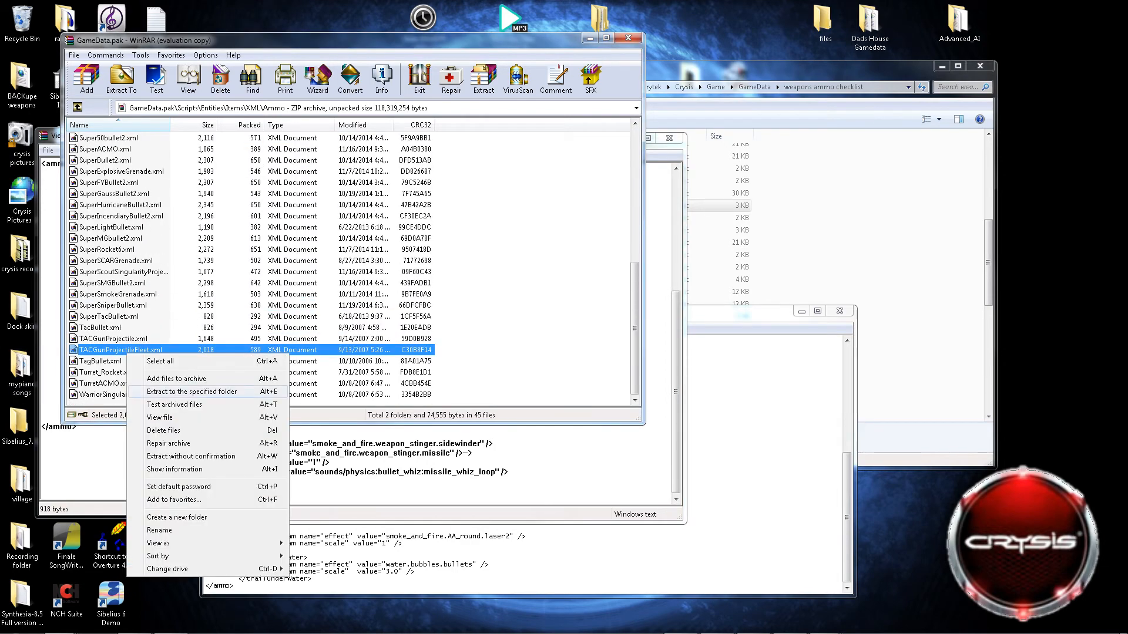
pyautogui.click(159, 417)
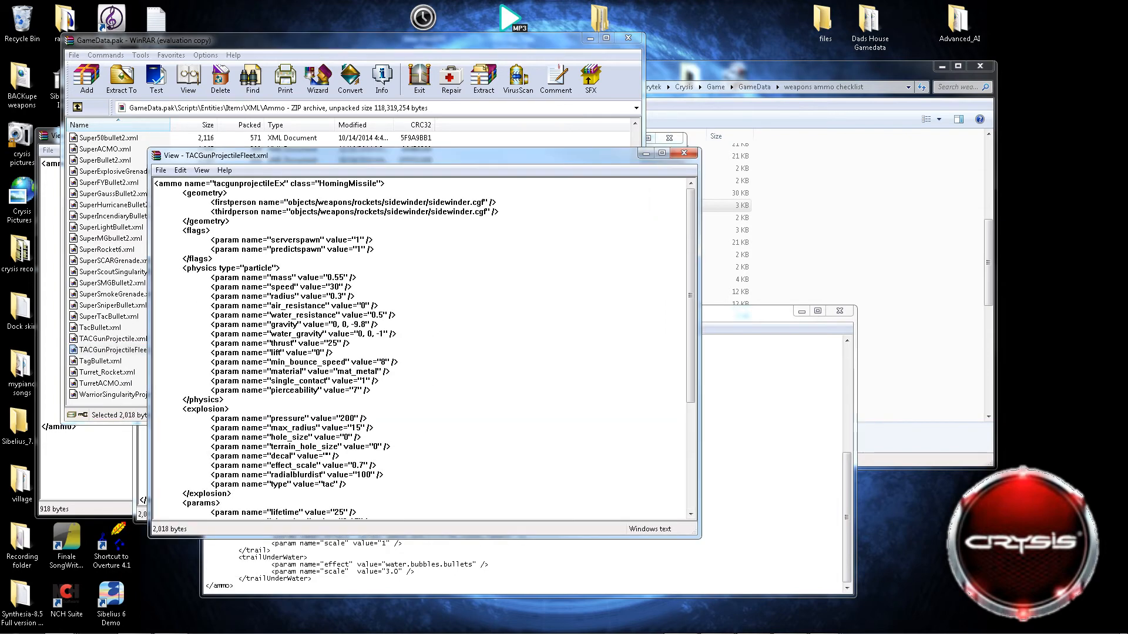
pyautogui.scroll(-5, 420, 346)
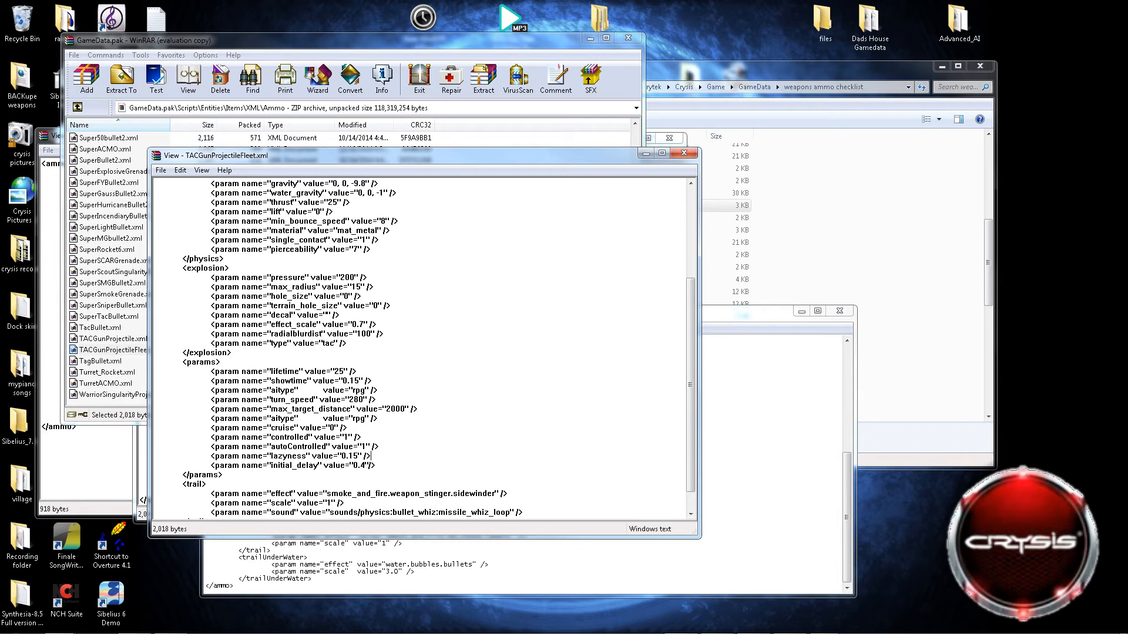
pyautogui.moveTo(371, 456); pyautogui.dragTo(212, 446)
pyautogui.moveTo(379, 447); pyautogui.dragTo(210, 446)
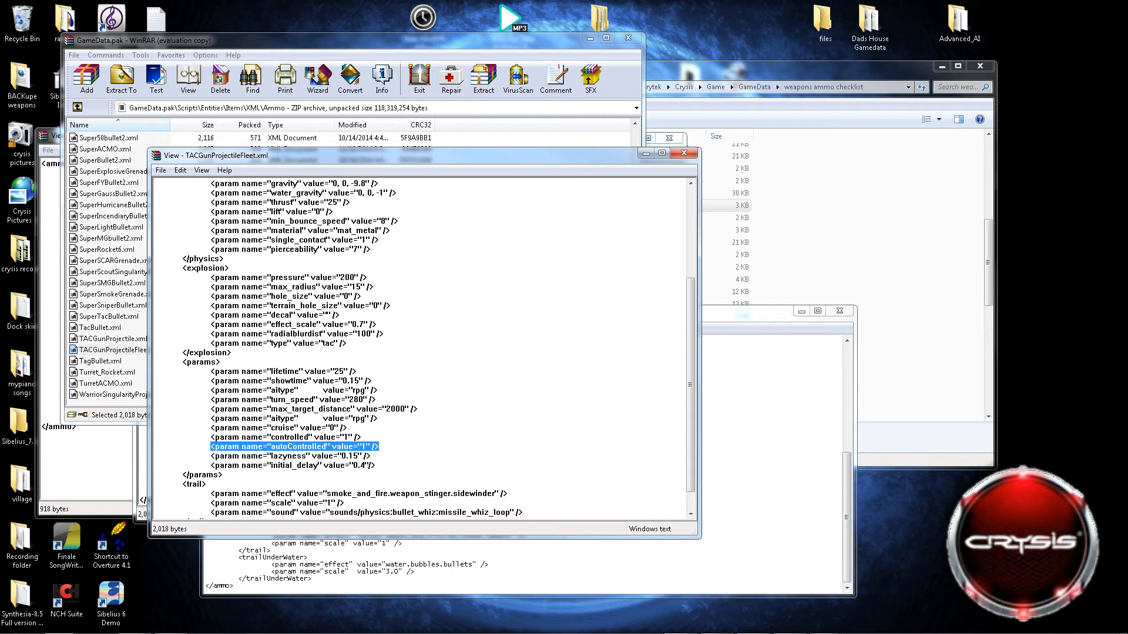
pyautogui.click(684, 152)
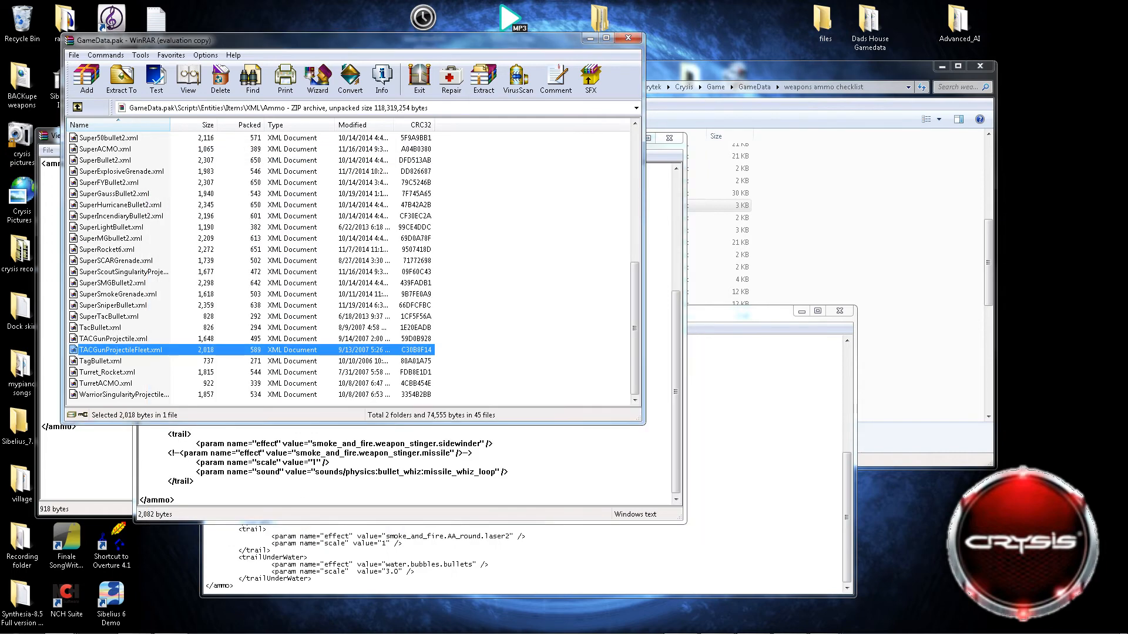
# Find Rock.xml in the archive's Ammo folder, view its contents, and close the viewer.
pyautogui.click(121, 350)
pyautogui.click(118, 294)
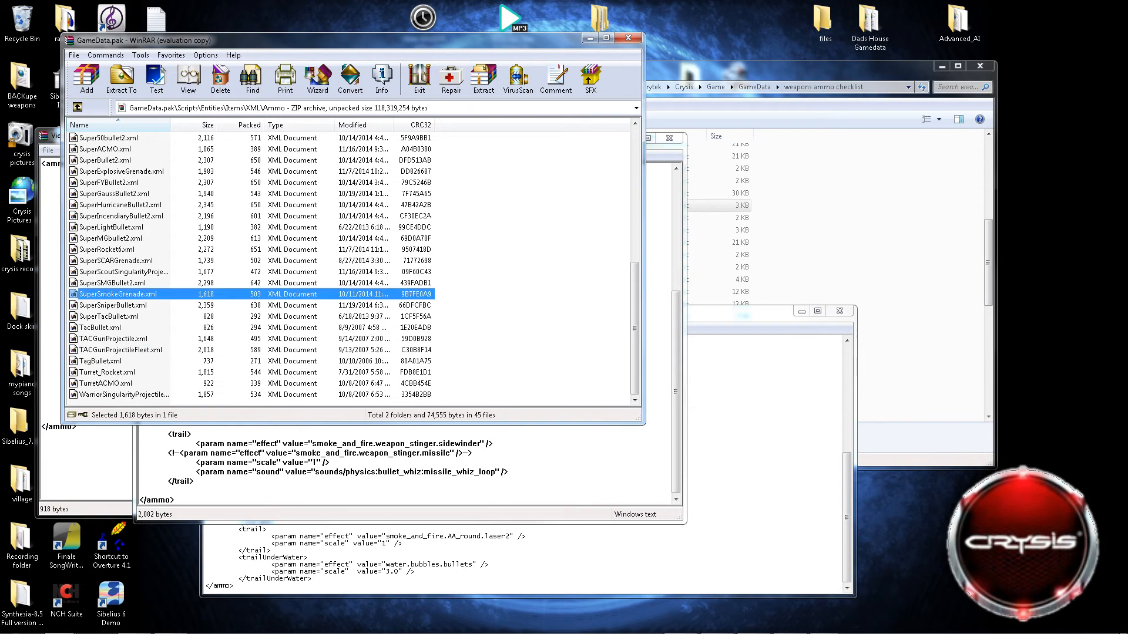
pyautogui.scroll(2, 118, 294)
pyautogui.scroll(-1, 352, 270)
pyautogui.scroll(3, 353, 270)
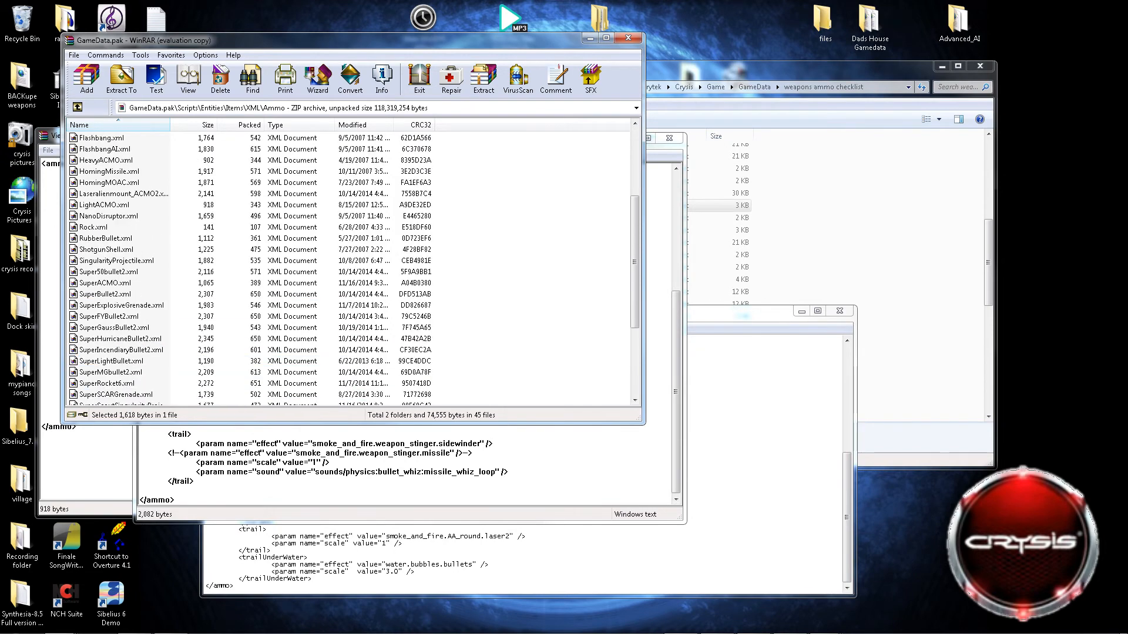
pyautogui.scroll(1, 359, 270)
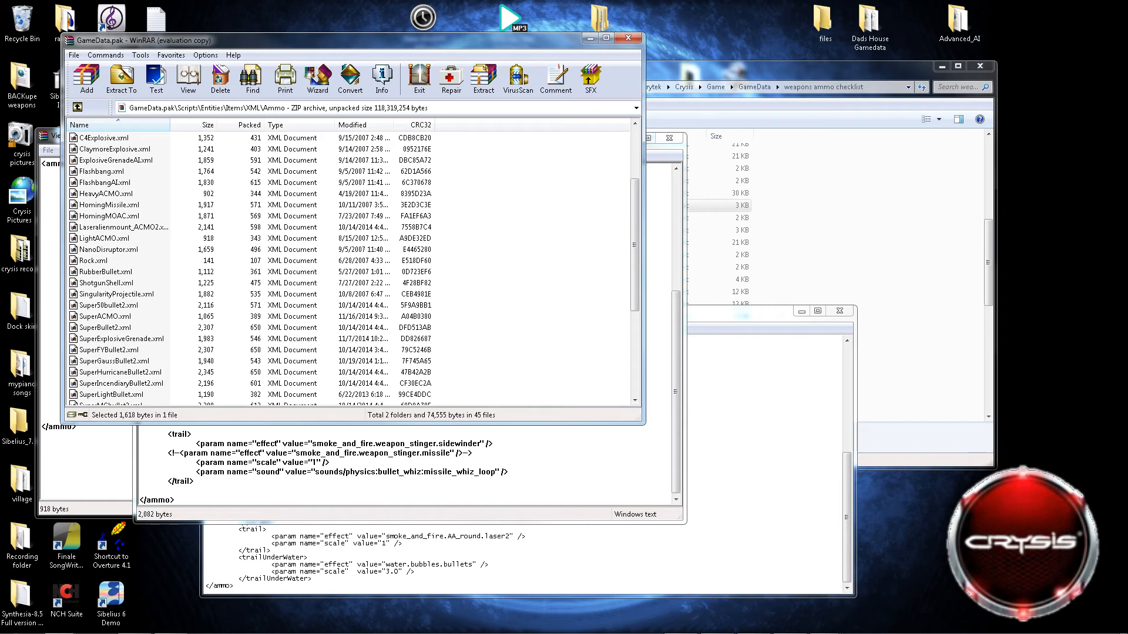
pyautogui.rightClick(90, 261)
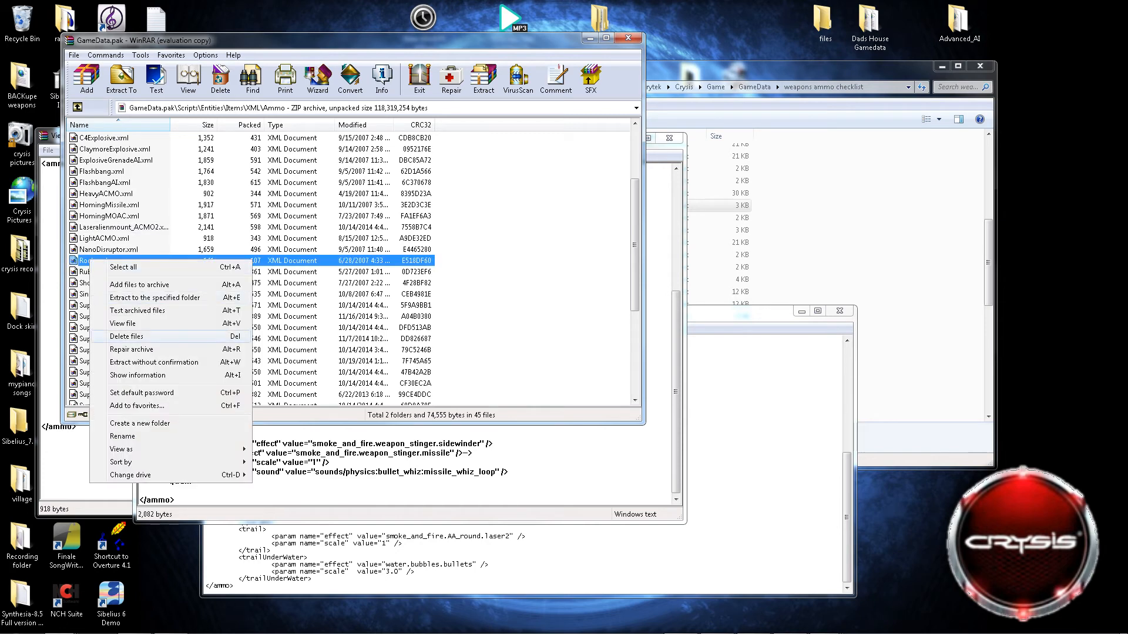
pyautogui.click(124, 322)
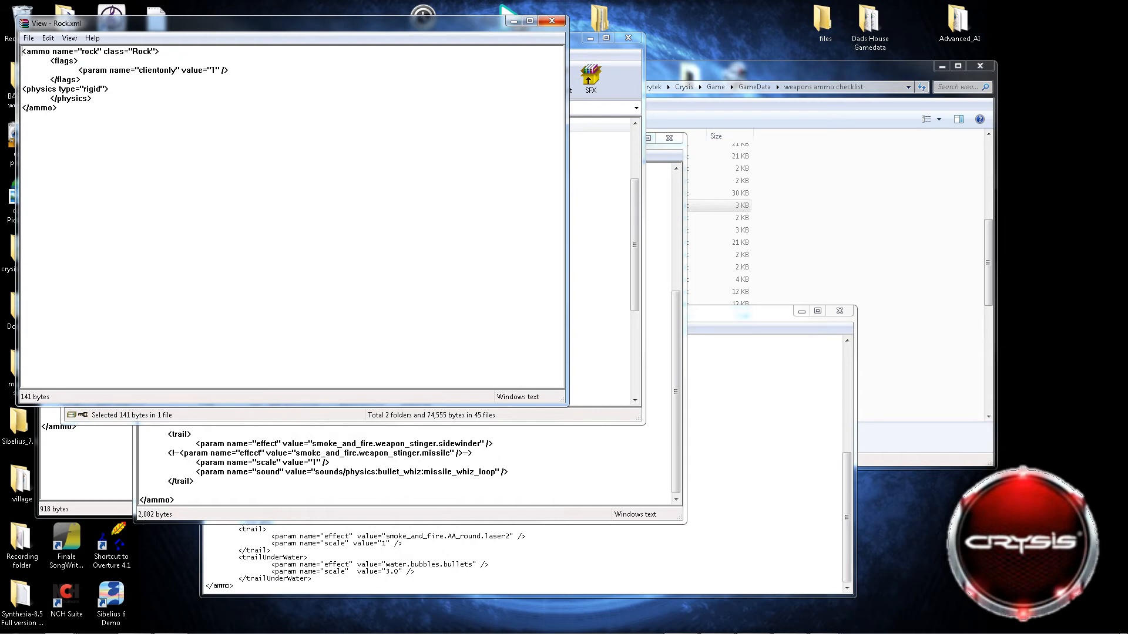
pyautogui.click(552, 22)
# Leave the Ammo folder and open the archive's Weapons folder, showing the Super weapon files.
pyautogui.click(110, 205)
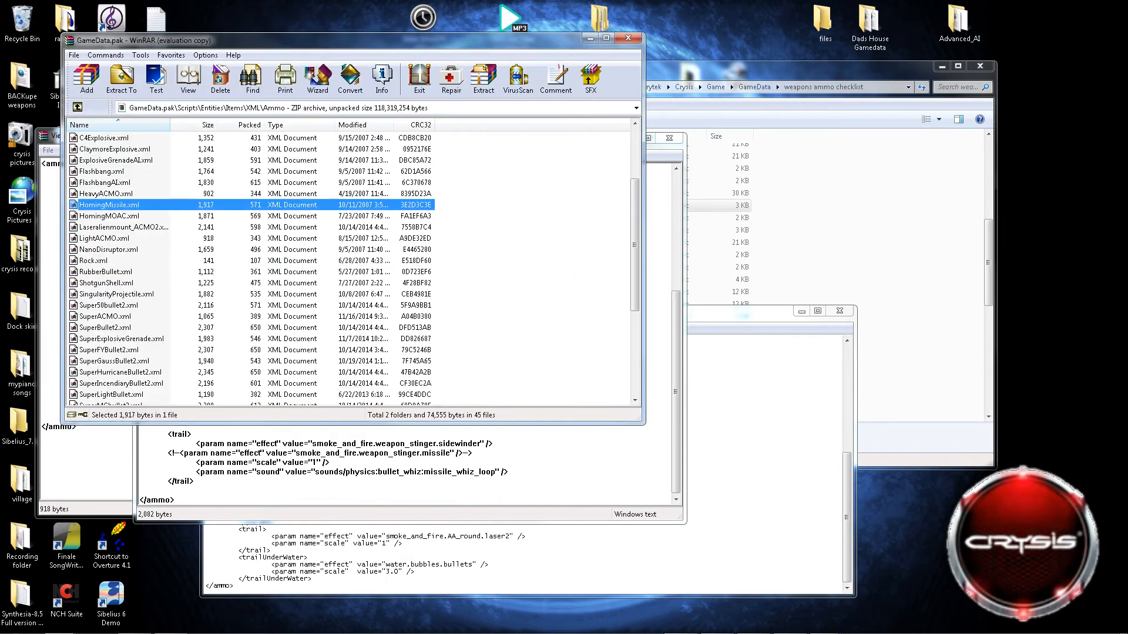
pyautogui.scroll(3, 353, 270)
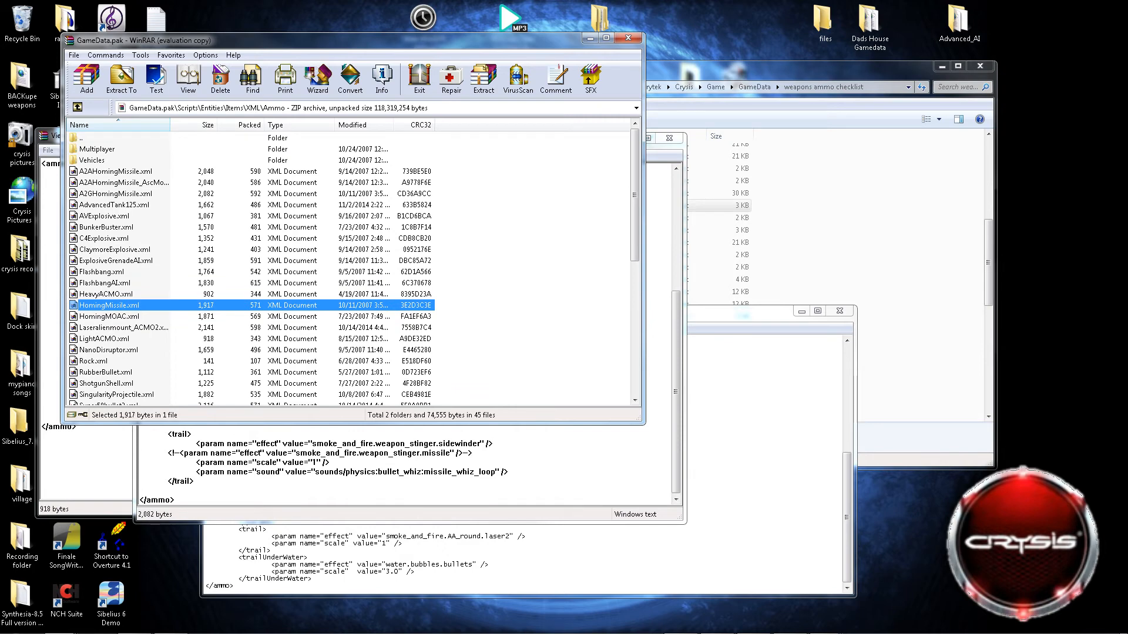
pyautogui.click(423, 19)
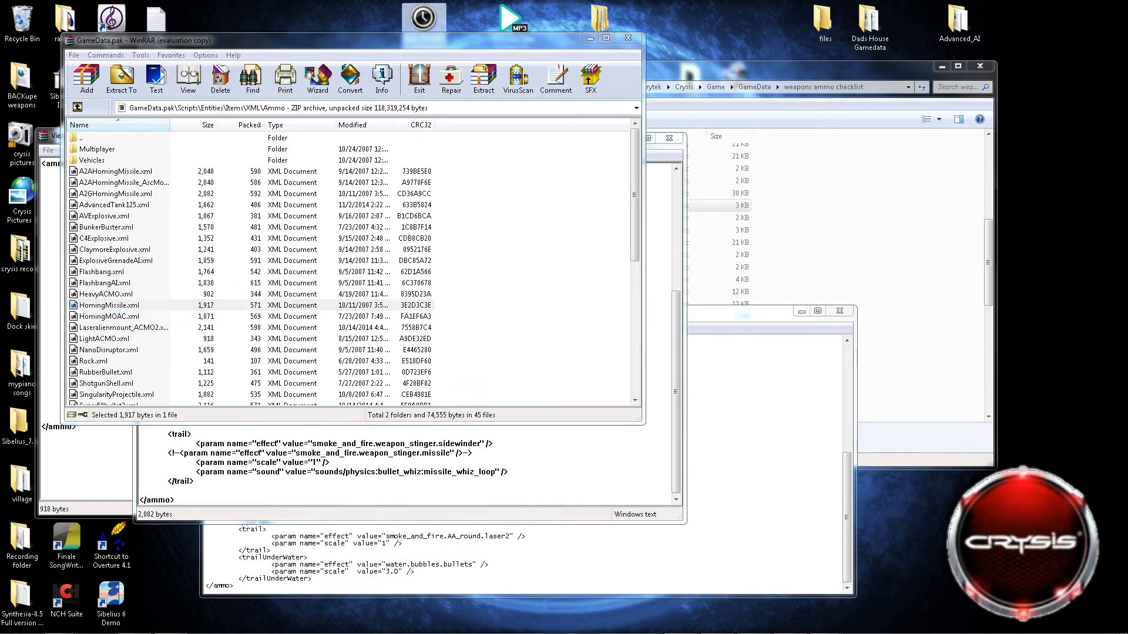
pyautogui.click(77, 107)
pyautogui.press('Down')
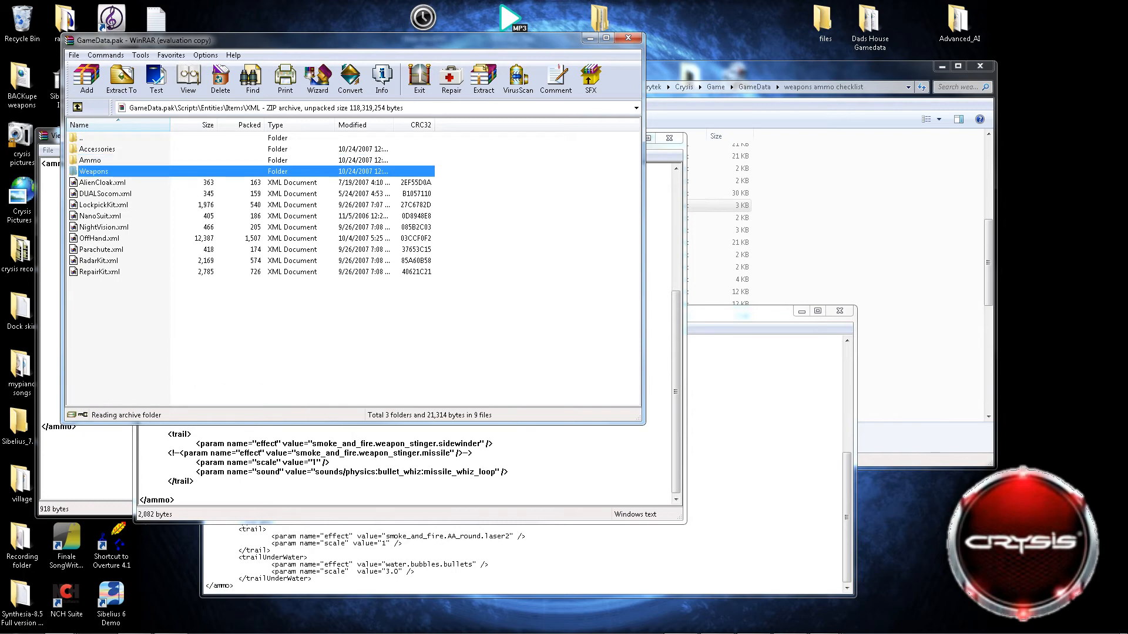
pyautogui.press('Return')
pyautogui.scroll(-4, 353, 264)
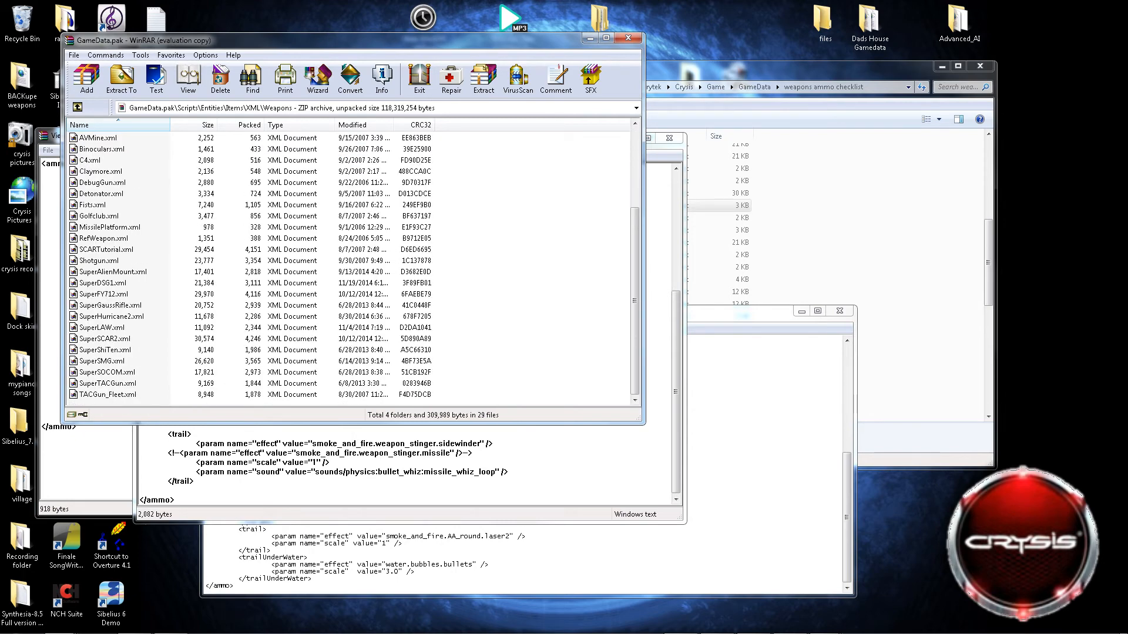
# Try to extract SuperSCAR2.xml into the weapons ammo checklist folder, and cancel at the prompt to replace the existing file.
pyautogui.rightClick(110, 339)
pyautogui.click(175, 376)
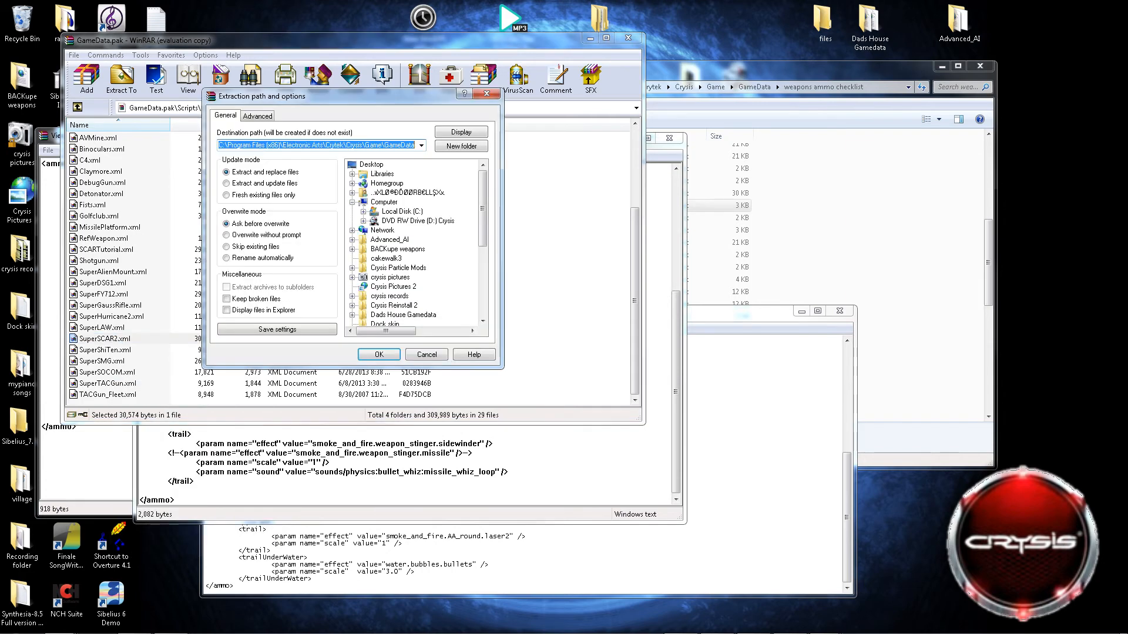
pyautogui.click(461, 132)
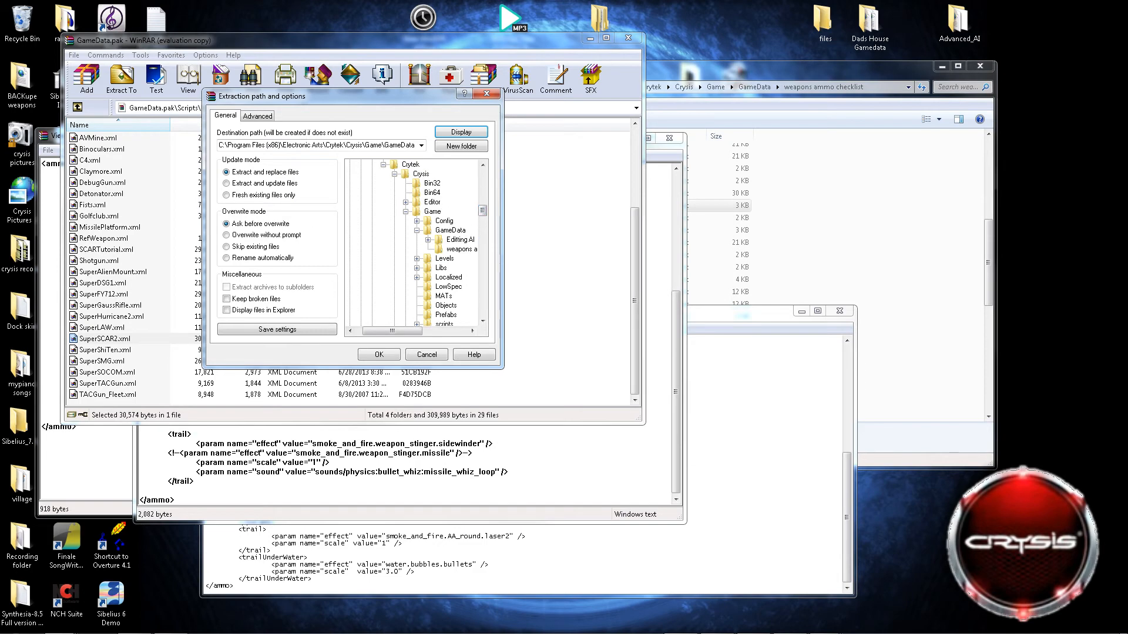
pyautogui.click(461, 249)
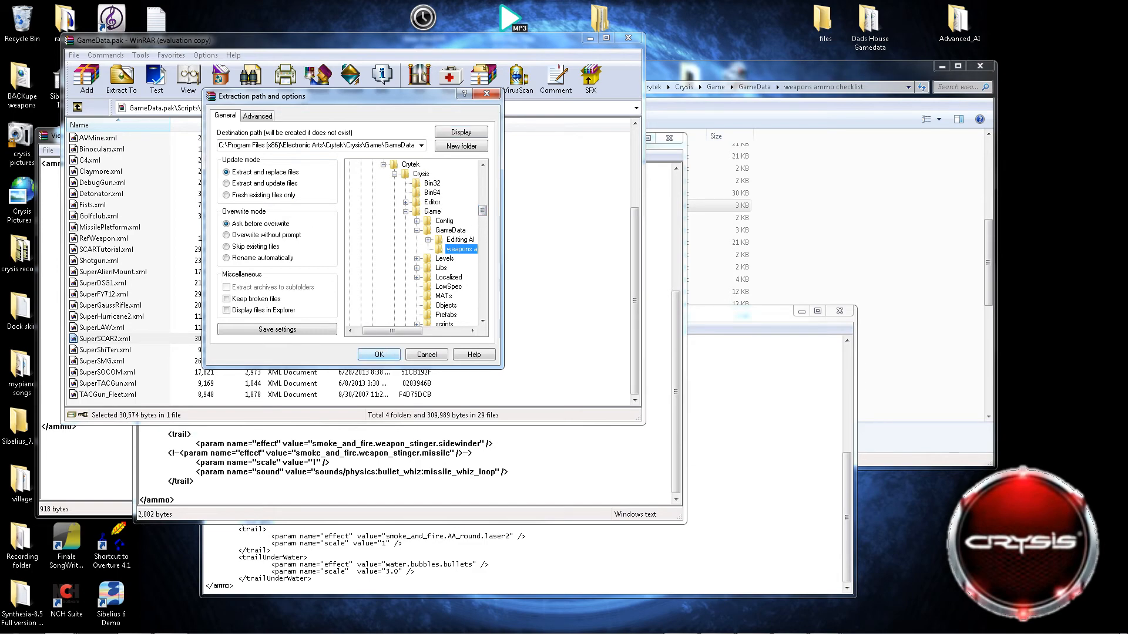
pyautogui.click(379, 355)
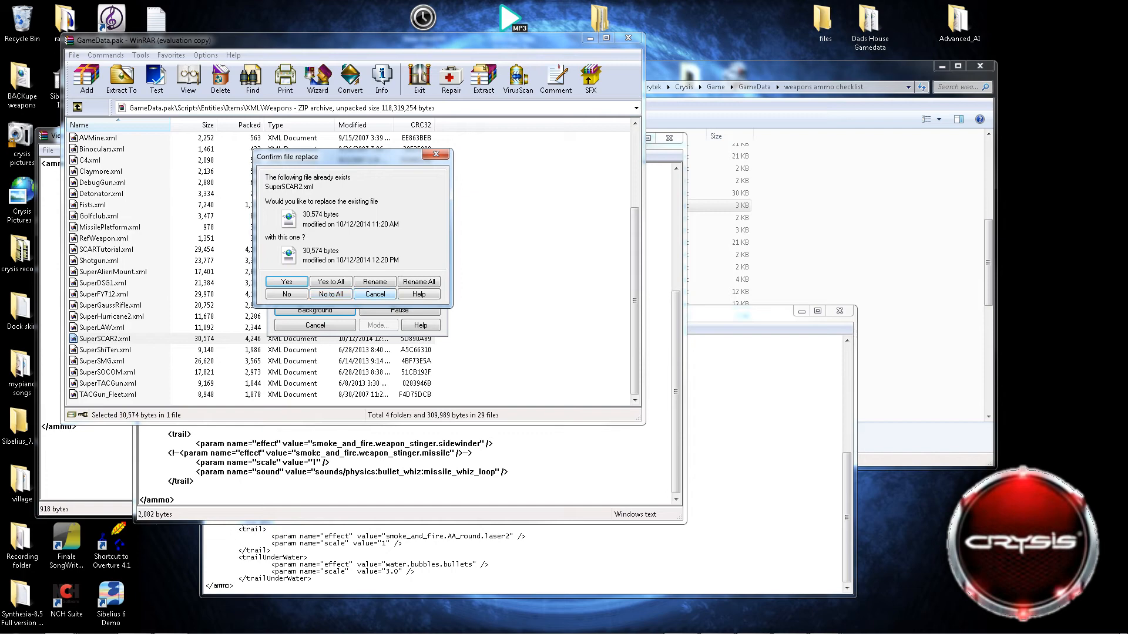
pyautogui.click(374, 295)
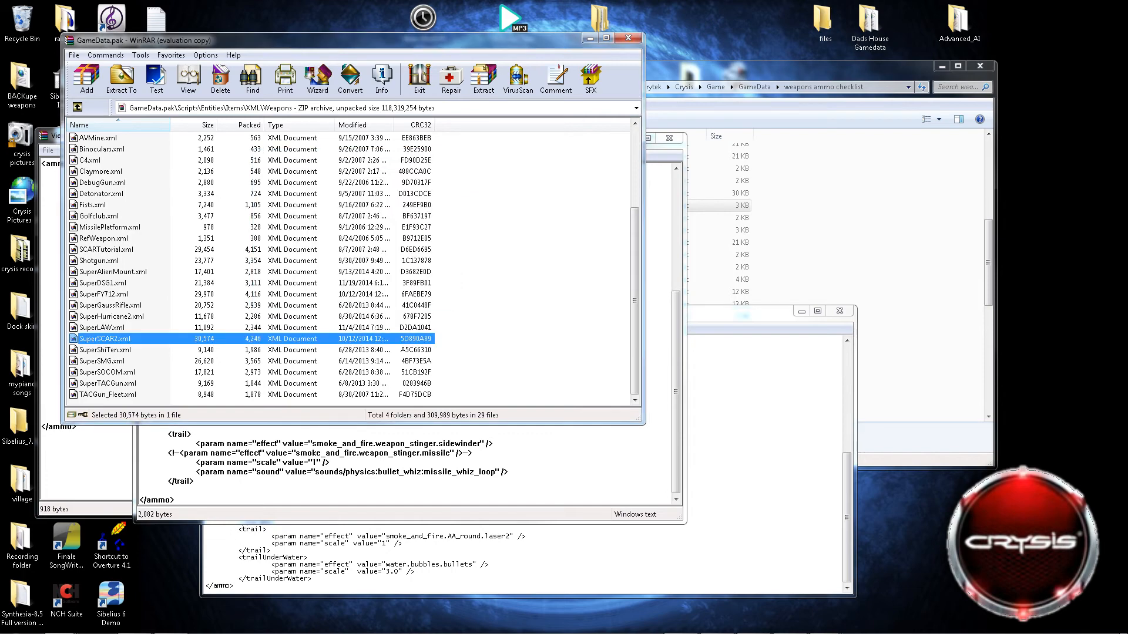
# Delete SuperSCAR2.xml from the archive's Weapons folder and select AutoTurretAA.xml in the file list.
pyautogui.rightClick(125, 339)
pyautogui.click(154, 418)
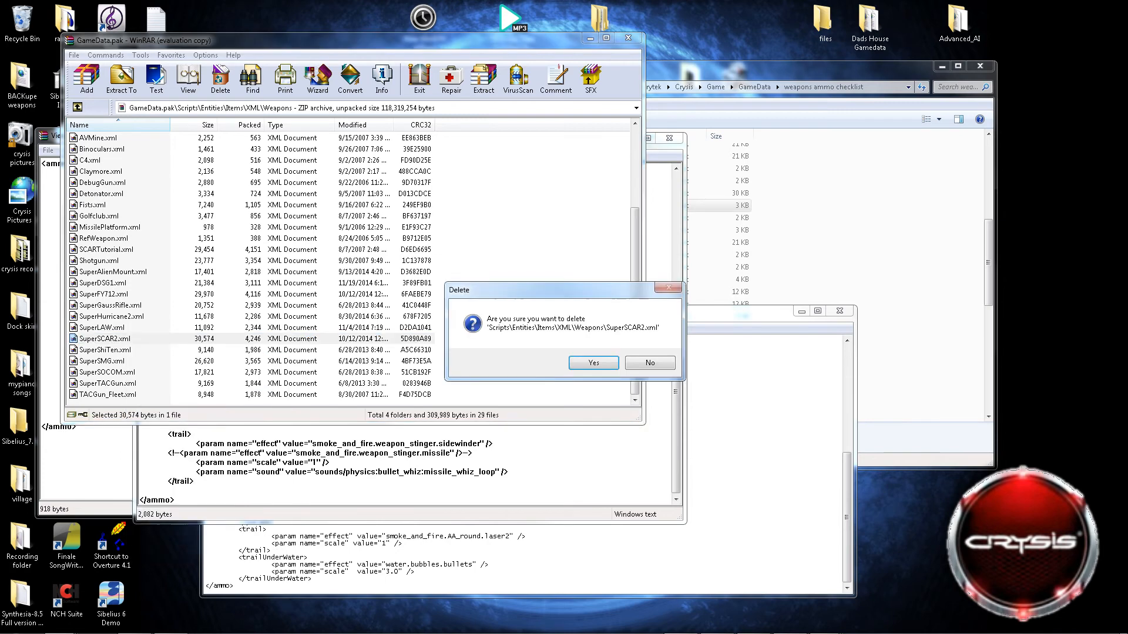
pyautogui.press('Return')
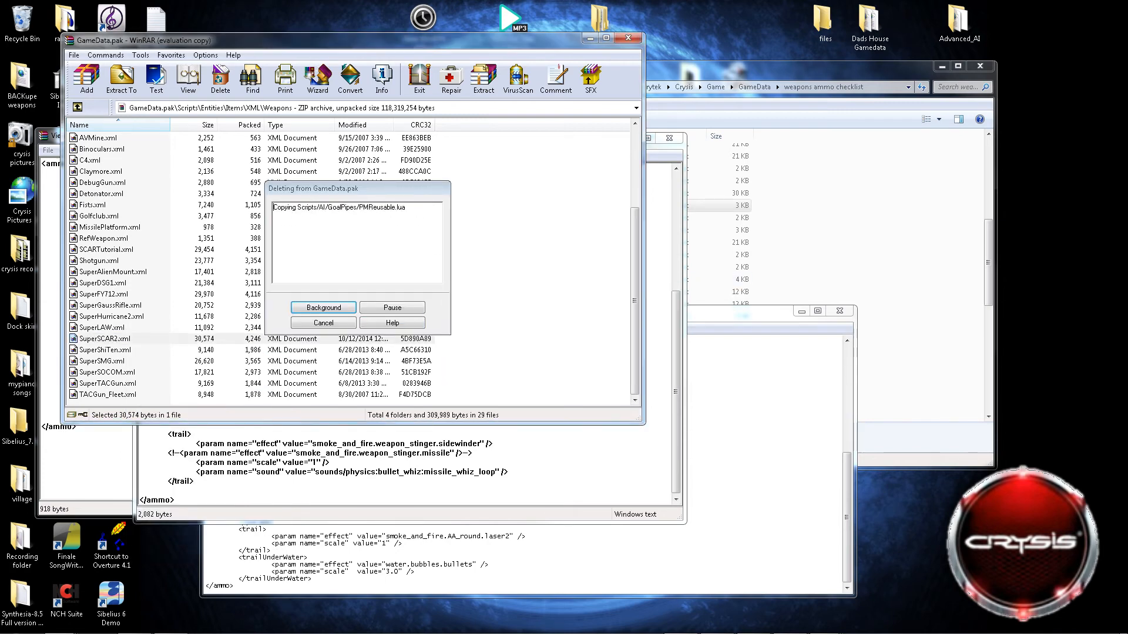
pyautogui.click(108, 238)
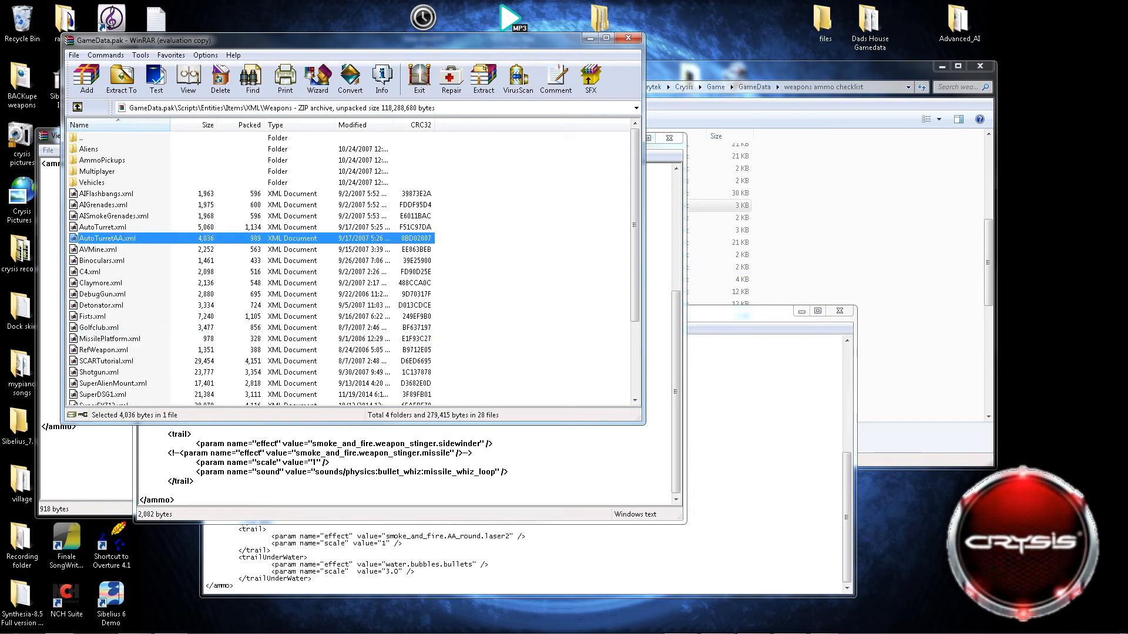
# Look through the weapons ammo checklist folder for the weapon file to add to the archive.
pyautogui.click(758, 364)
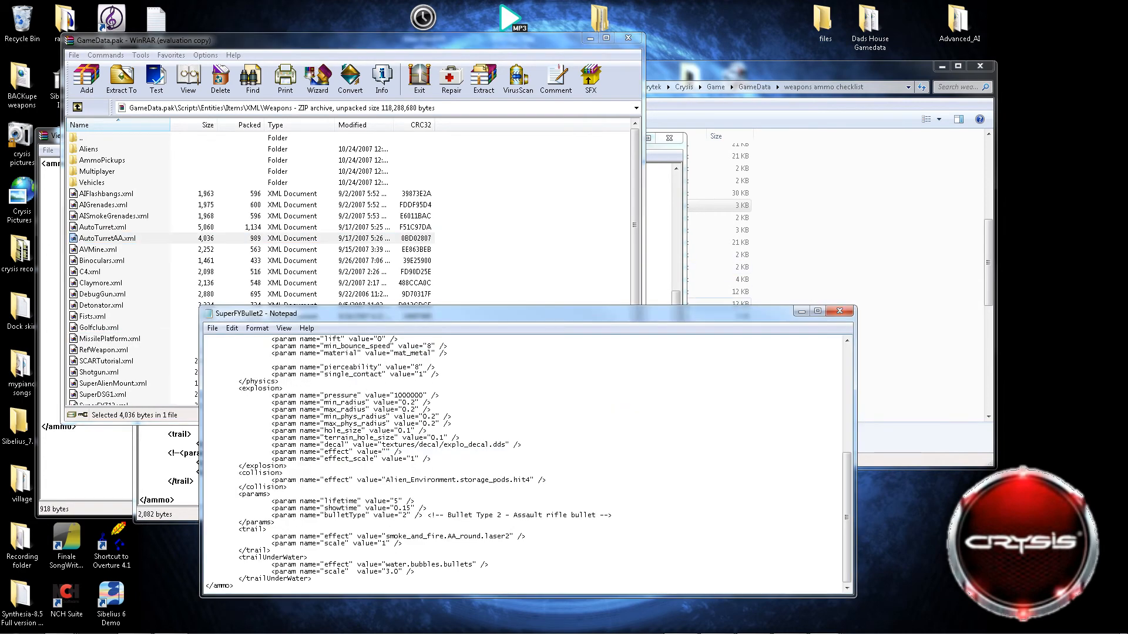
pyautogui.click(784, 270)
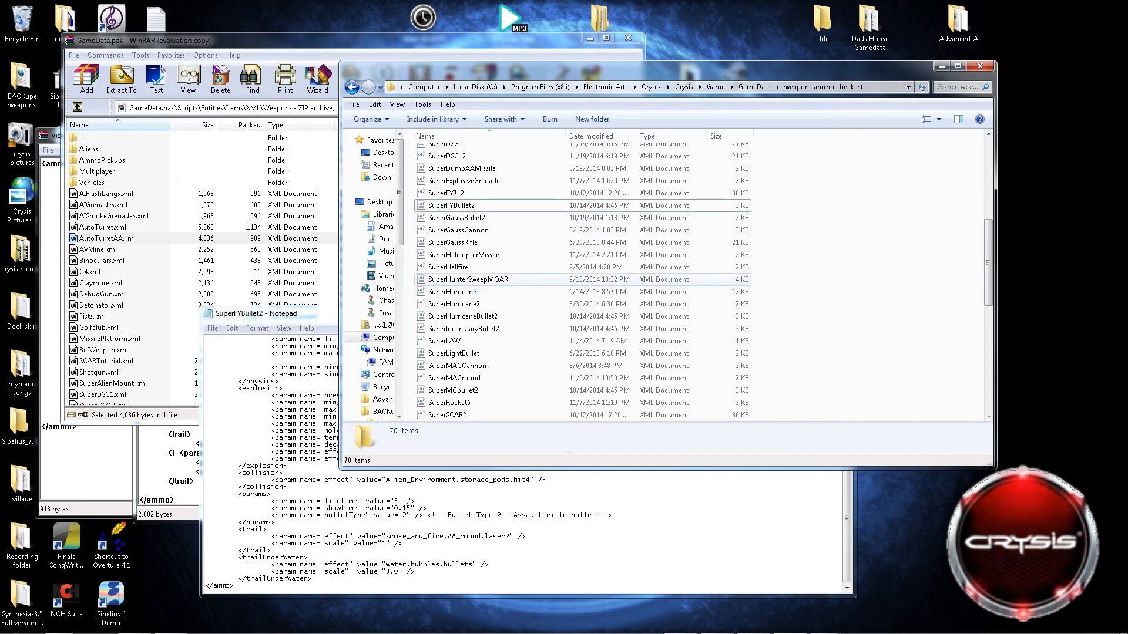
pyautogui.click(470, 218)
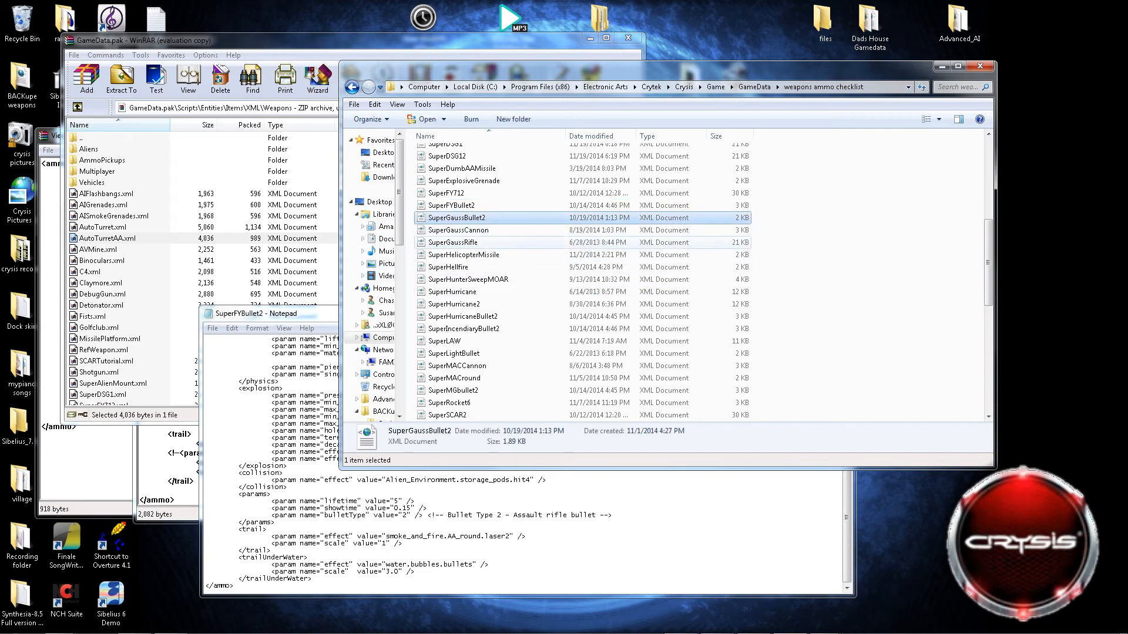
pyautogui.scroll(2, 470, 194)
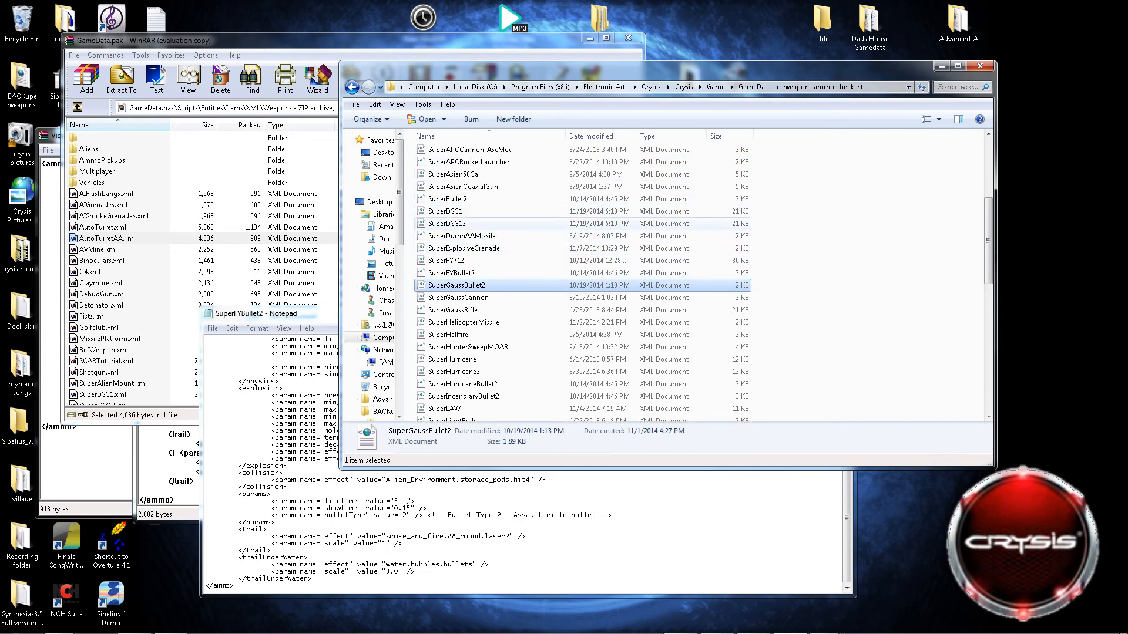
pyautogui.click(447, 211)
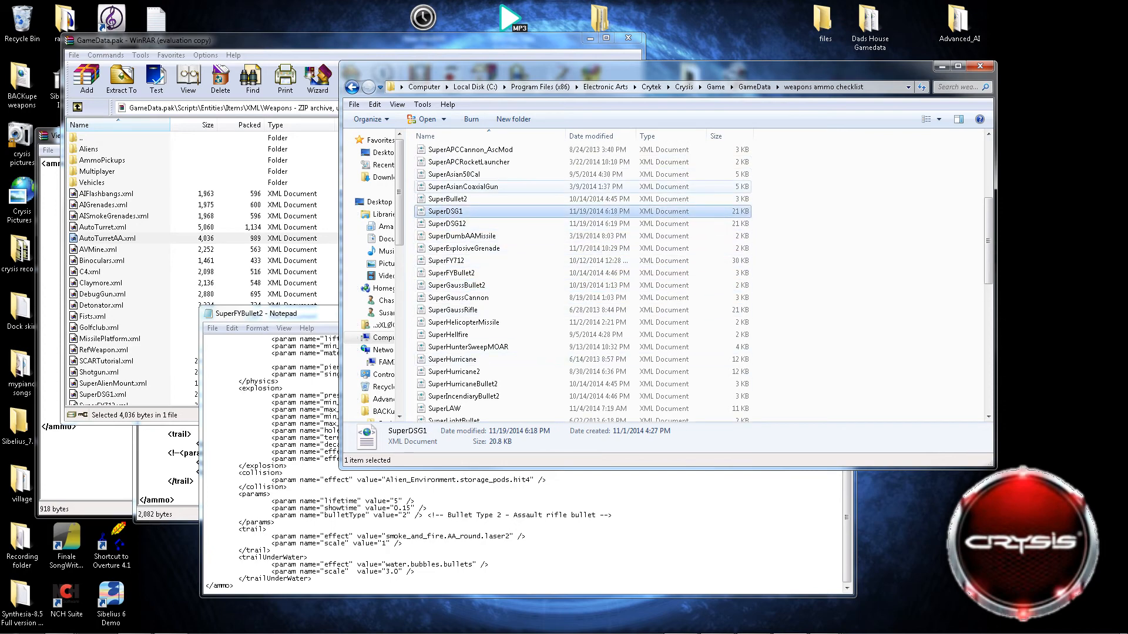
pyautogui.scroll(5, 470, 282)
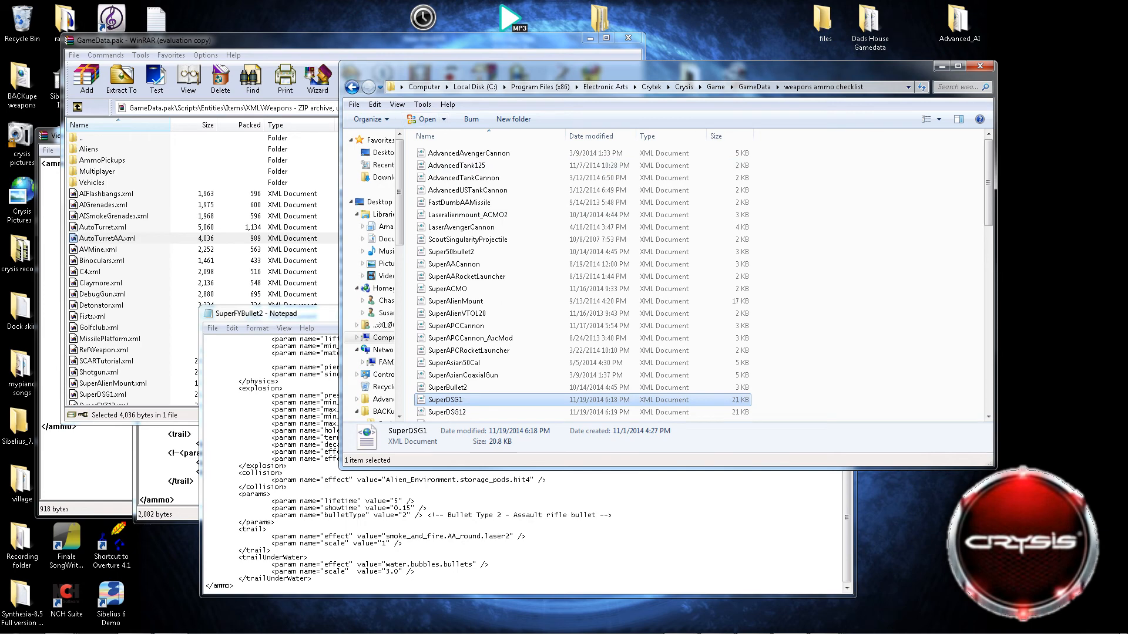
# Add AssaultSuperSCAR3 from the parent GameData folder to the archive's Weapons folder, and close GameData.pak.
pyautogui.click(351, 87)
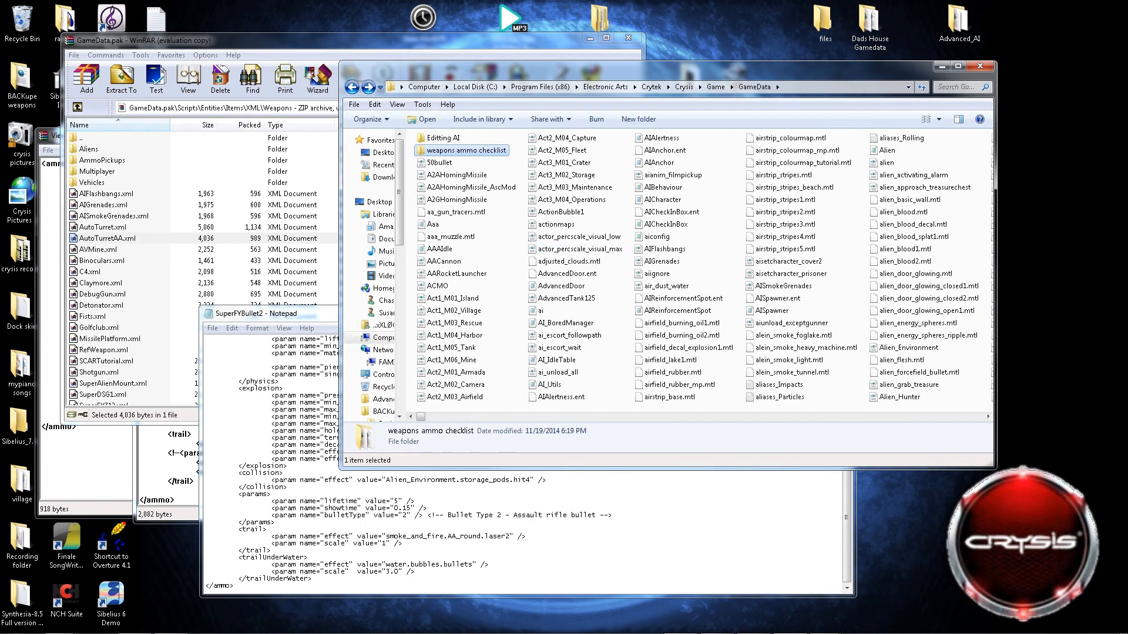
pyautogui.hscroll(3, 669, 310)
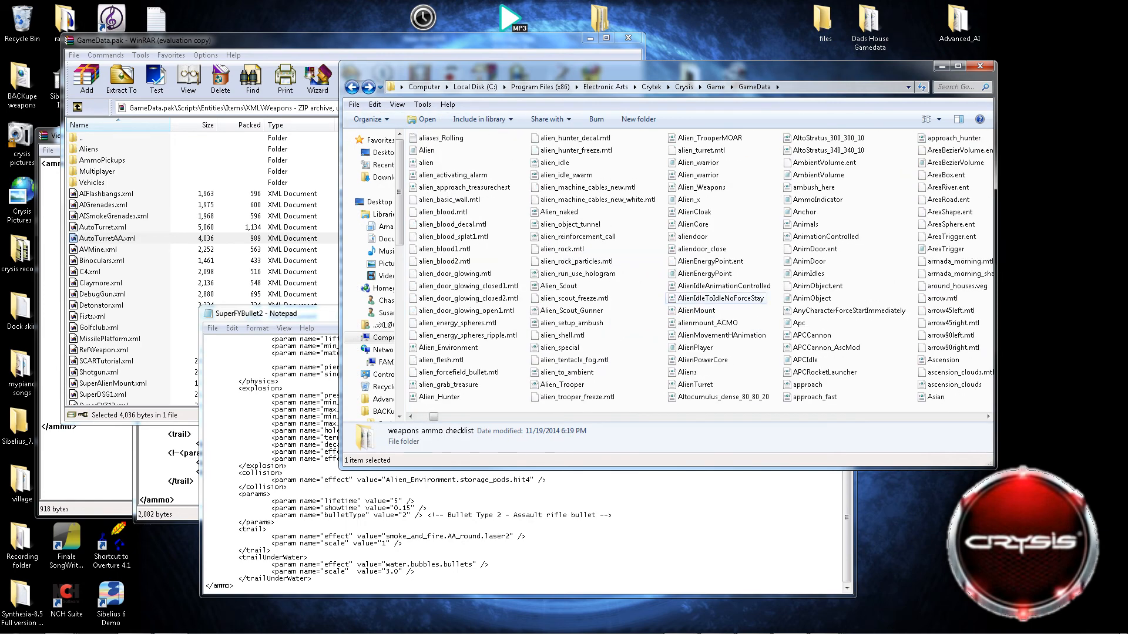
pyautogui.hscroll(2, 681, 310)
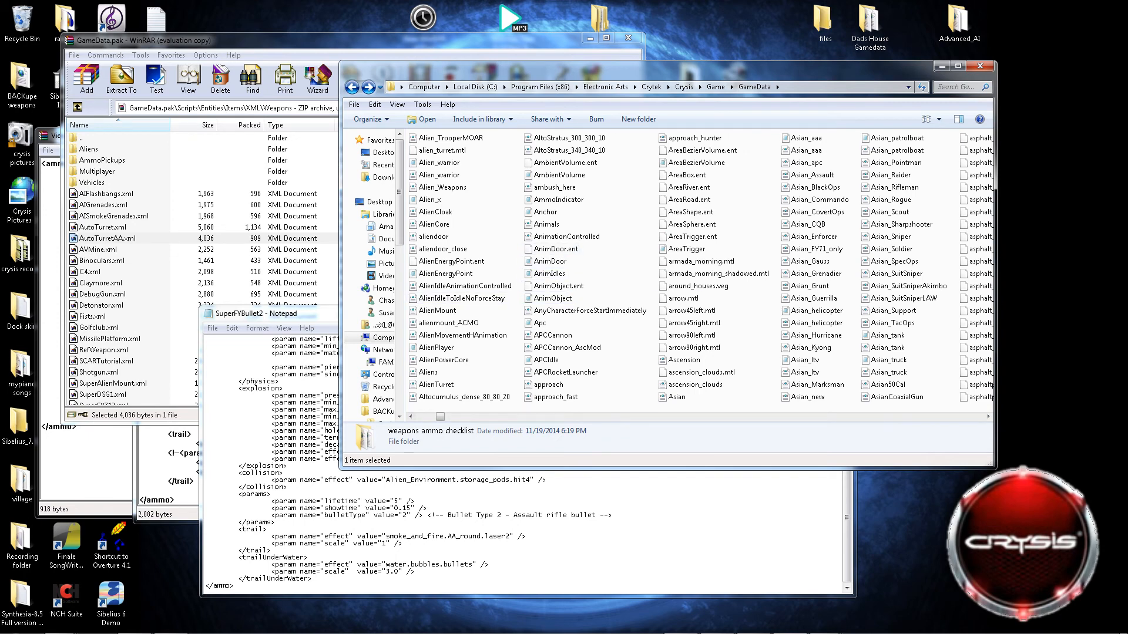
pyautogui.hscroll(1, 816, 261)
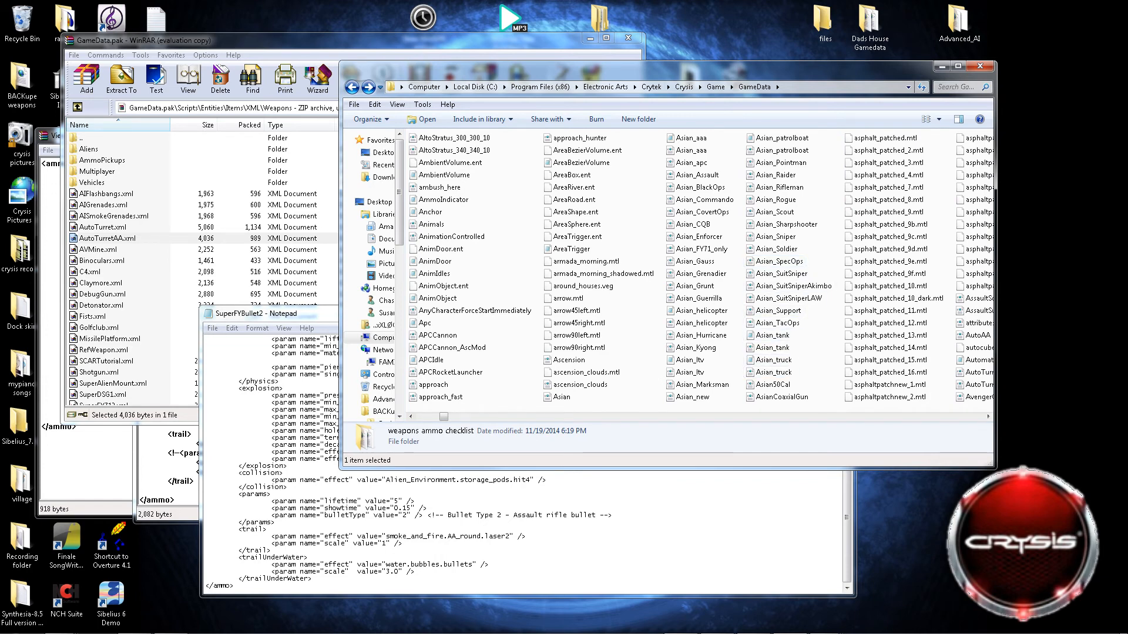
pyautogui.hscroll(1, 758, 305)
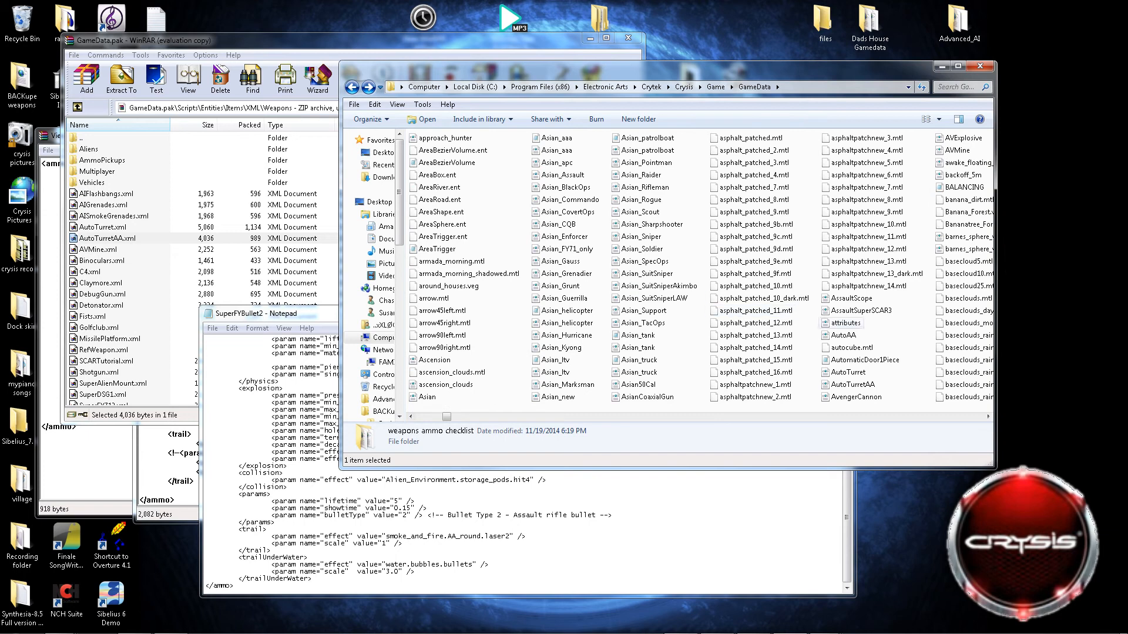
pyautogui.moveTo(860, 311); pyautogui.dragTo(270, 249)
pyautogui.click(351, 331)
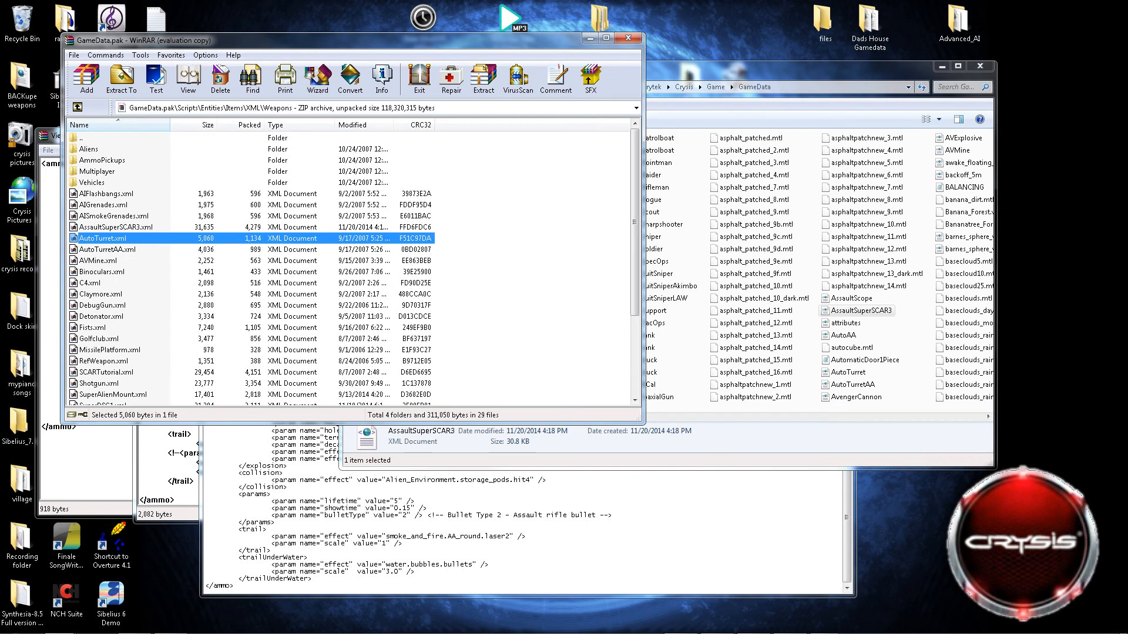
pyautogui.click(628, 37)
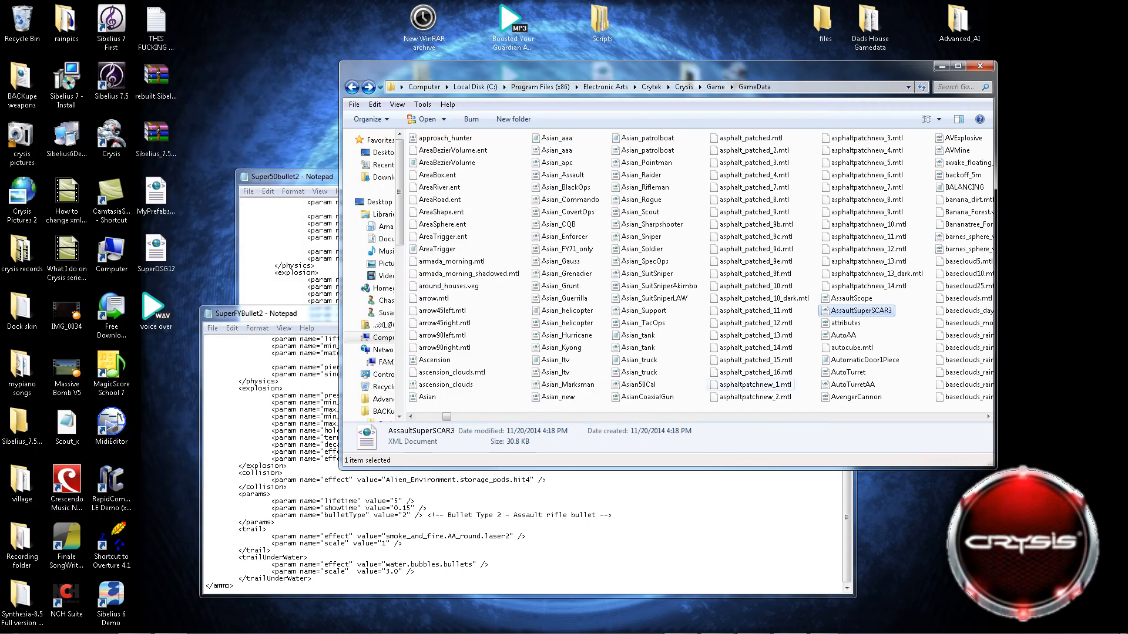
# Launch the Sandbox 2 editor and move the GameData folder window aside.
pyautogui.moveTo(572, 633)
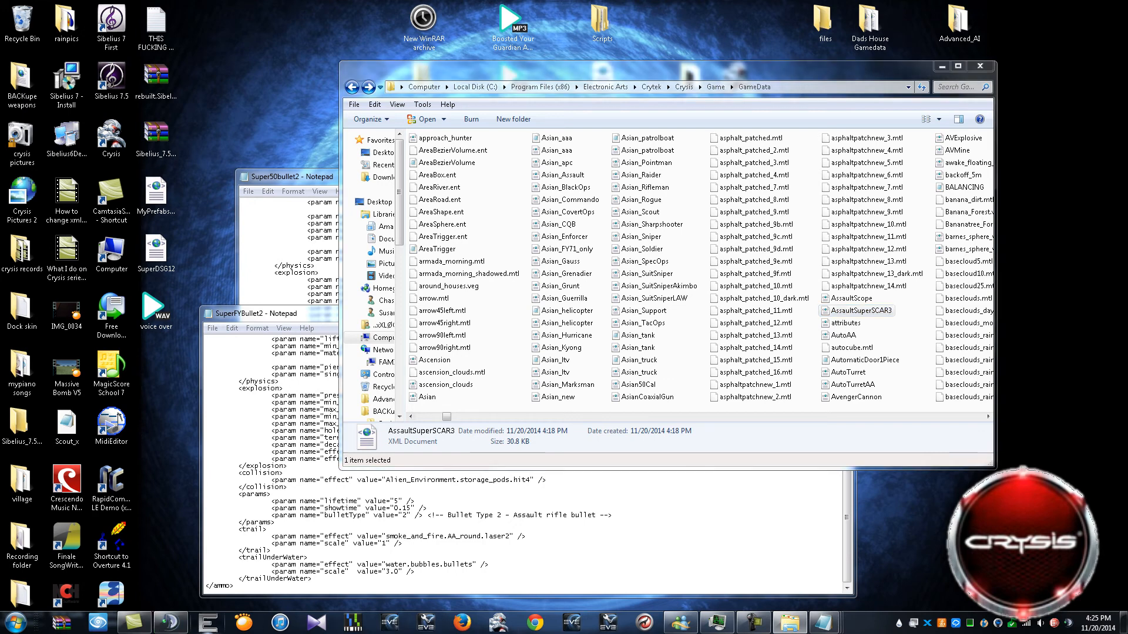
pyautogui.click(207, 622)
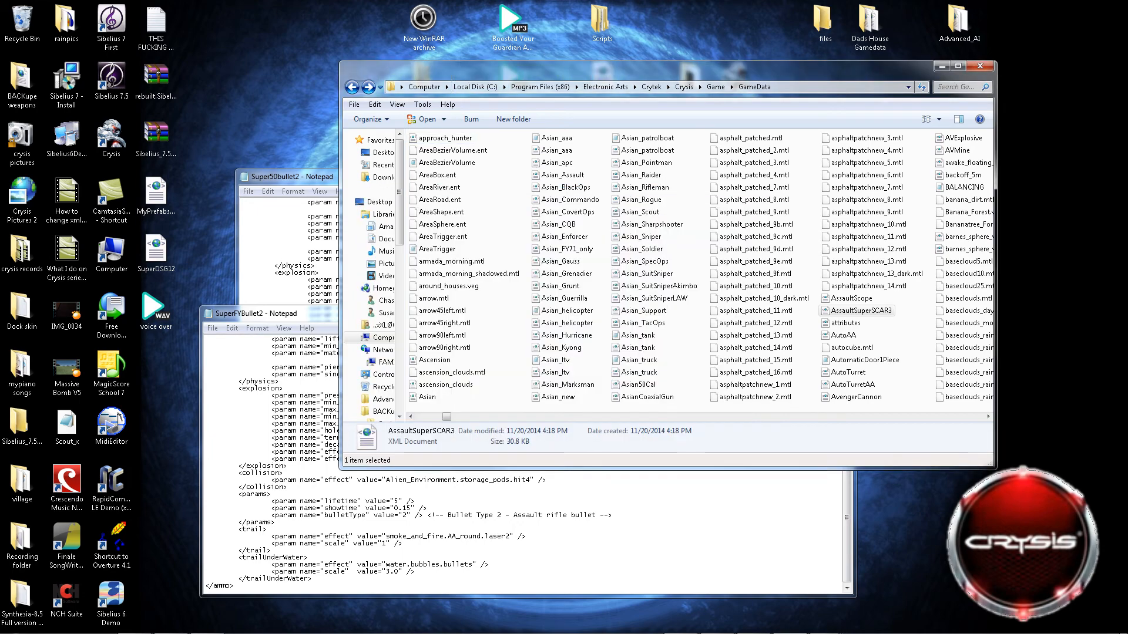
pyautogui.moveTo(581, 155); pyautogui.dragTo(454, 74)
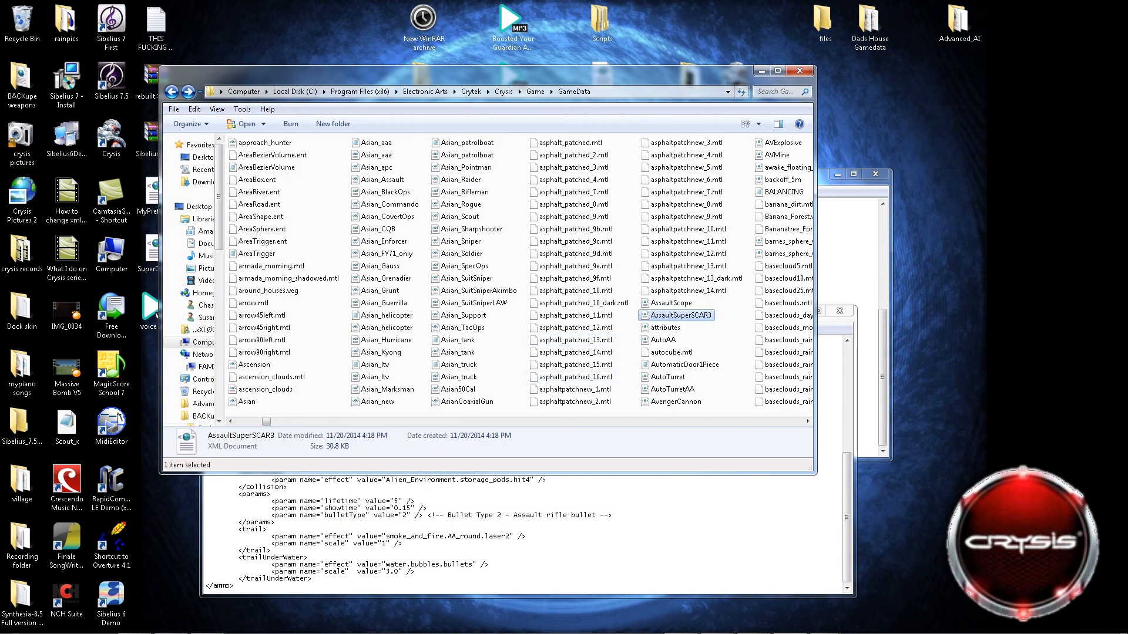
pyautogui.moveTo(171, 627)
pyautogui.click(207, 623)
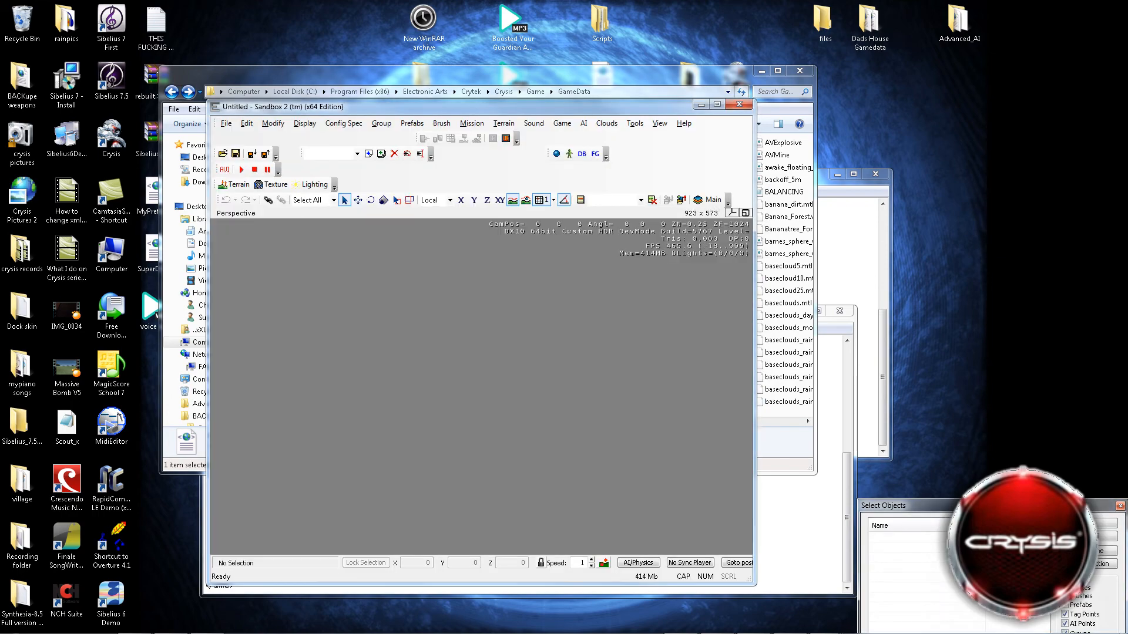
# Reposition the Sandbox 2 window, open the recent level Flat testing map, and dismiss the Errors Report.
pyautogui.moveTo(458, 106); pyautogui.dragTo(456, 66)
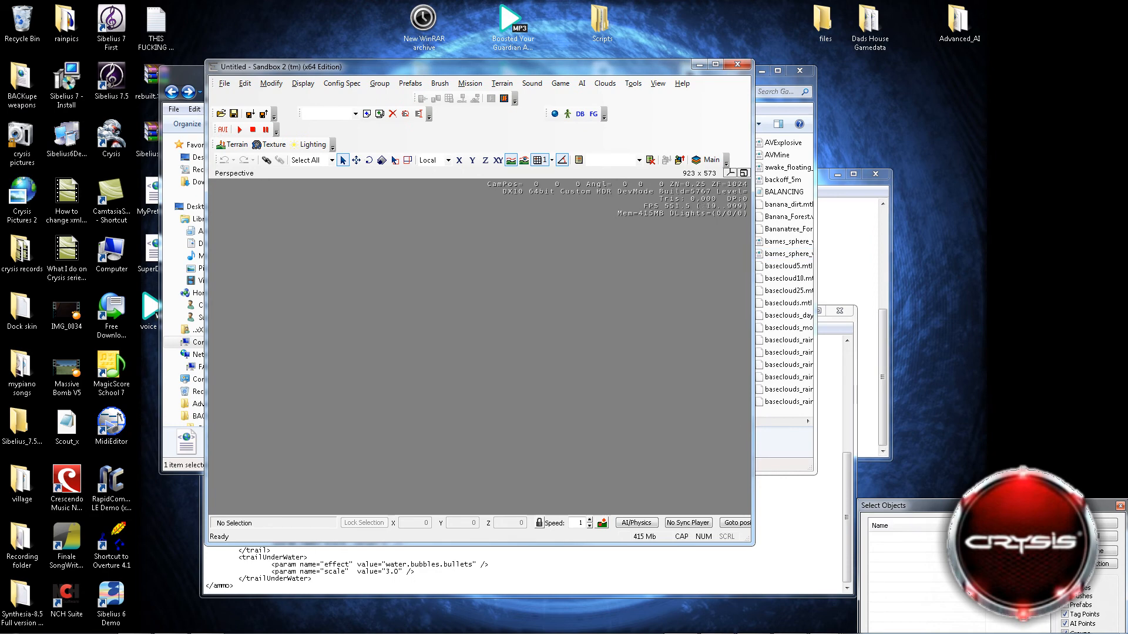
pyautogui.moveTo(615, 0); pyautogui.dragTo(1127, 84)
pyautogui.click(224, 84)
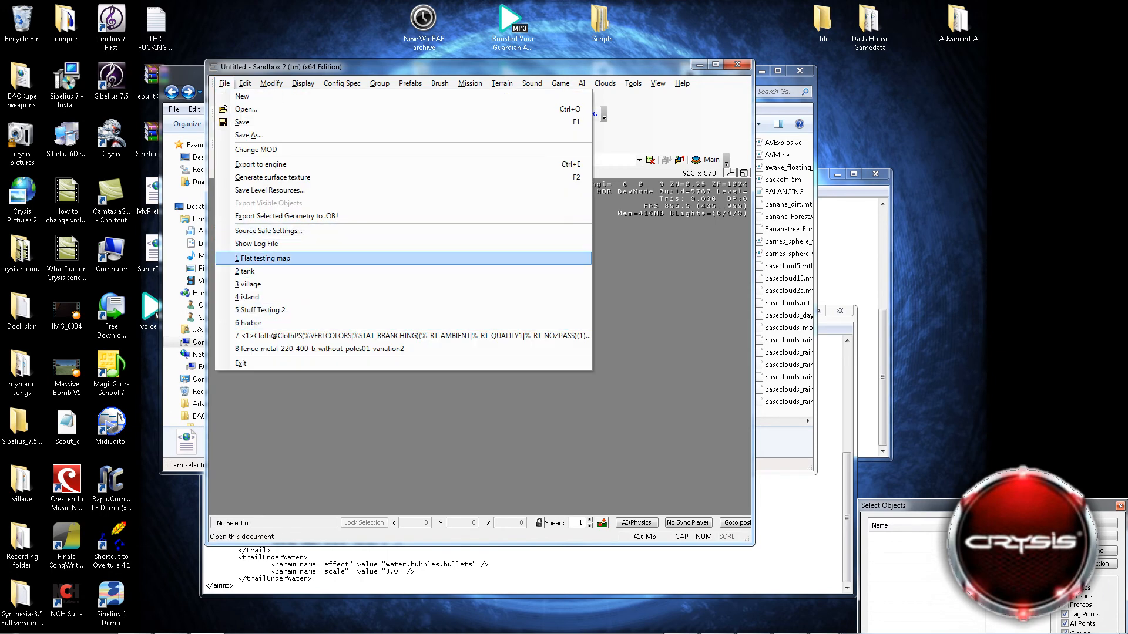
pyautogui.click(266, 258)
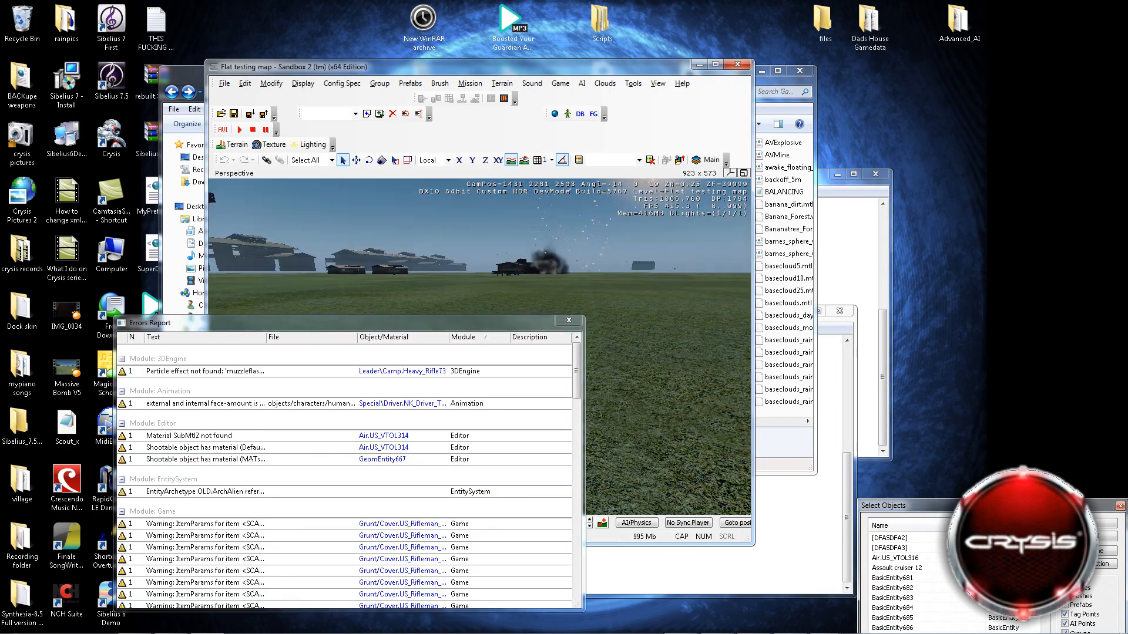
pyautogui.click(569, 321)
# Fly the camera forward across the field toward the buildings and enter game mode.
pyautogui.press('w')
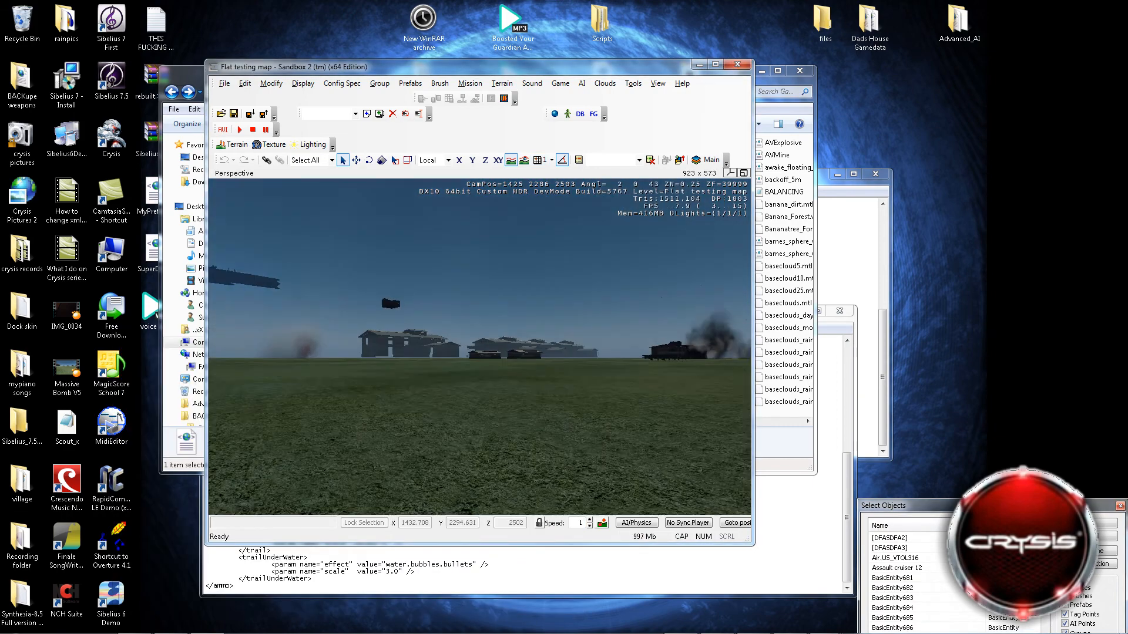
pyautogui.press('w')
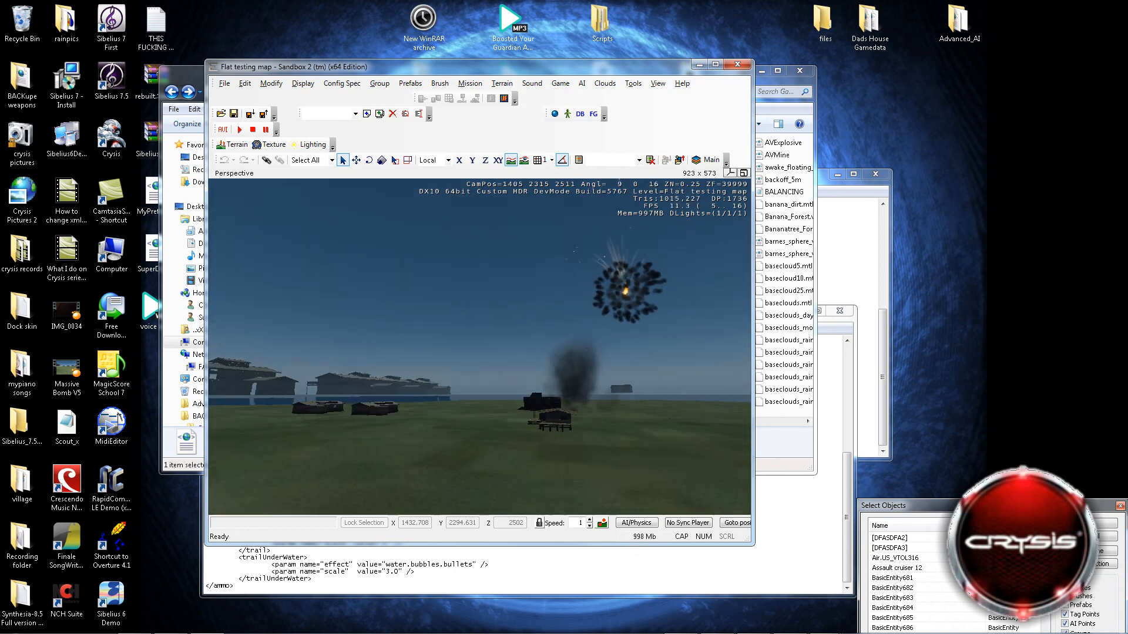
pyautogui.press('w')
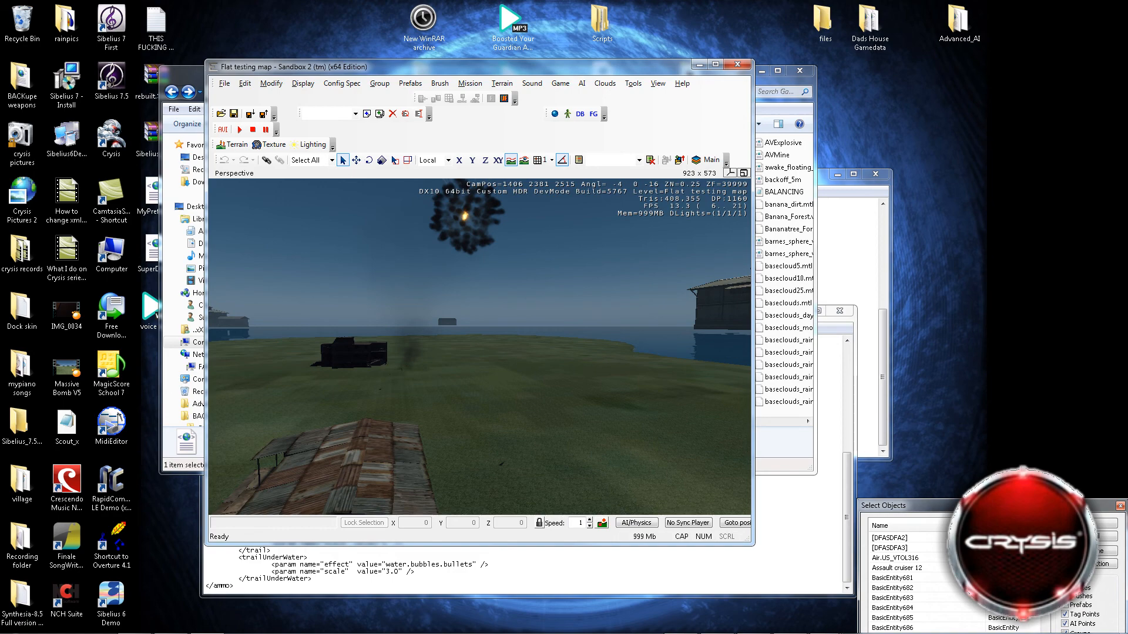
pyautogui.hotkey('ctrl', 'g')
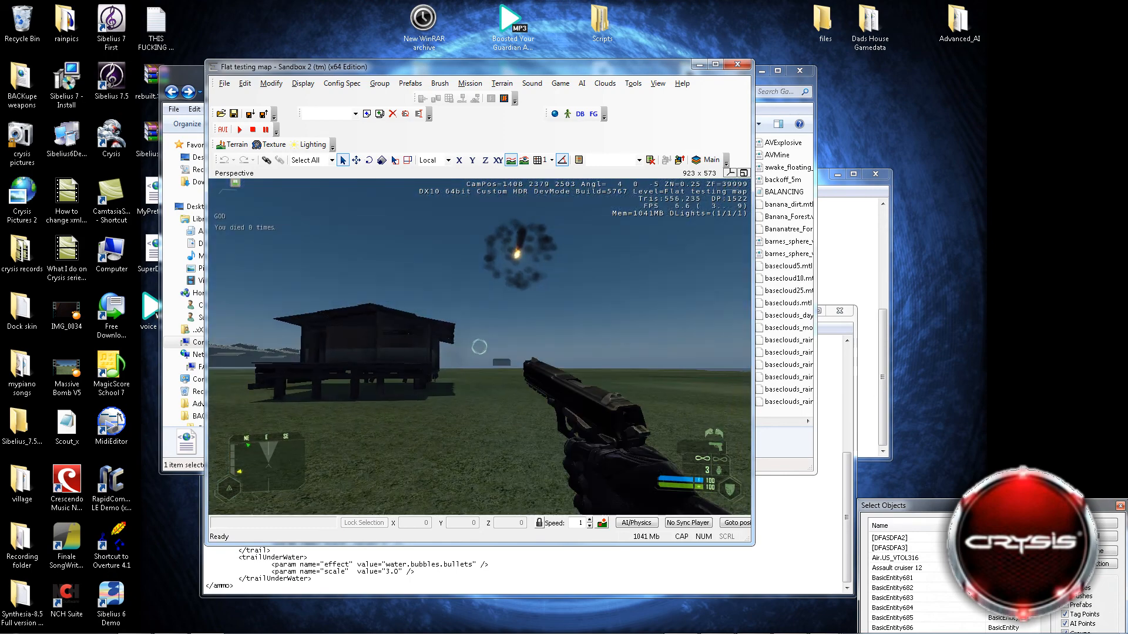
# Cycle through the player's weapon slots in game mode and equip the pistol.
pyautogui.press('2')
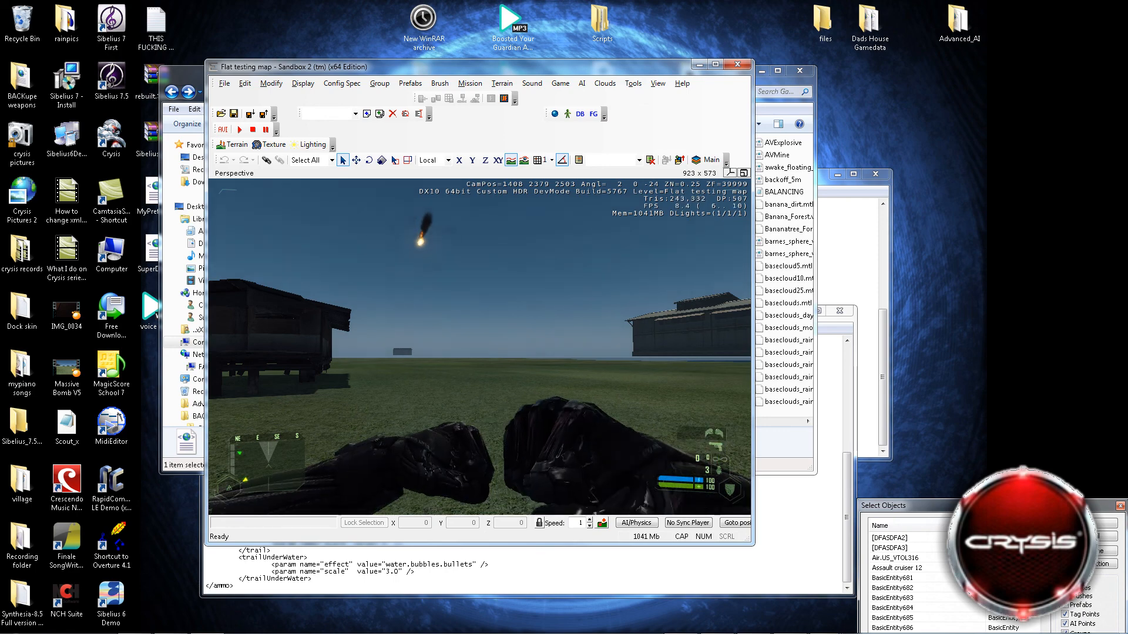
pyautogui.press('2')
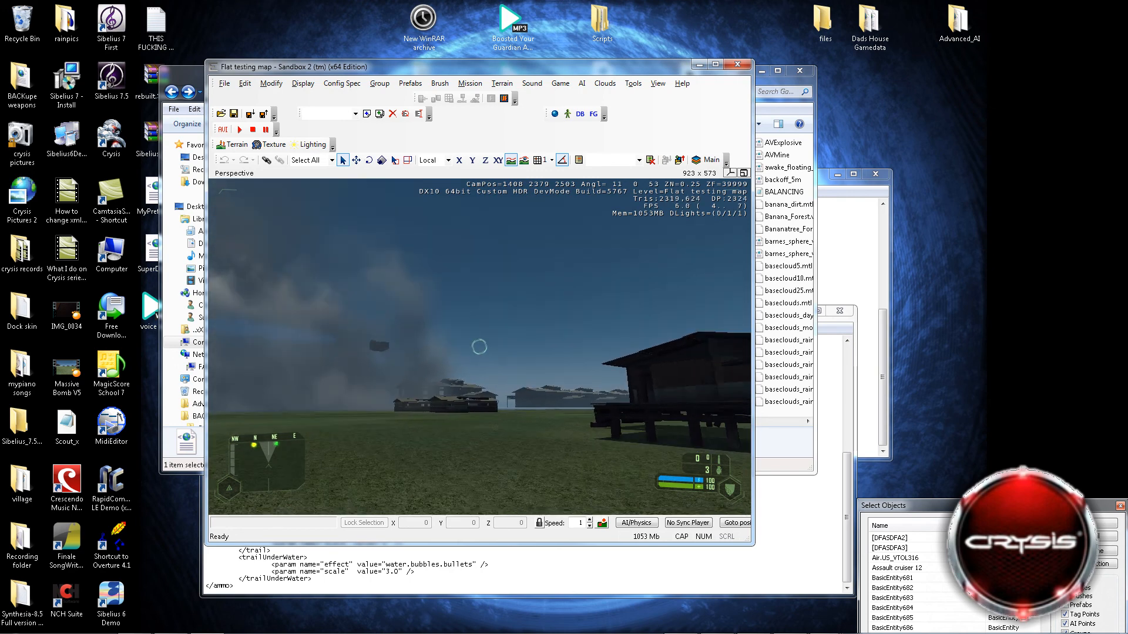
pyautogui.press('1')
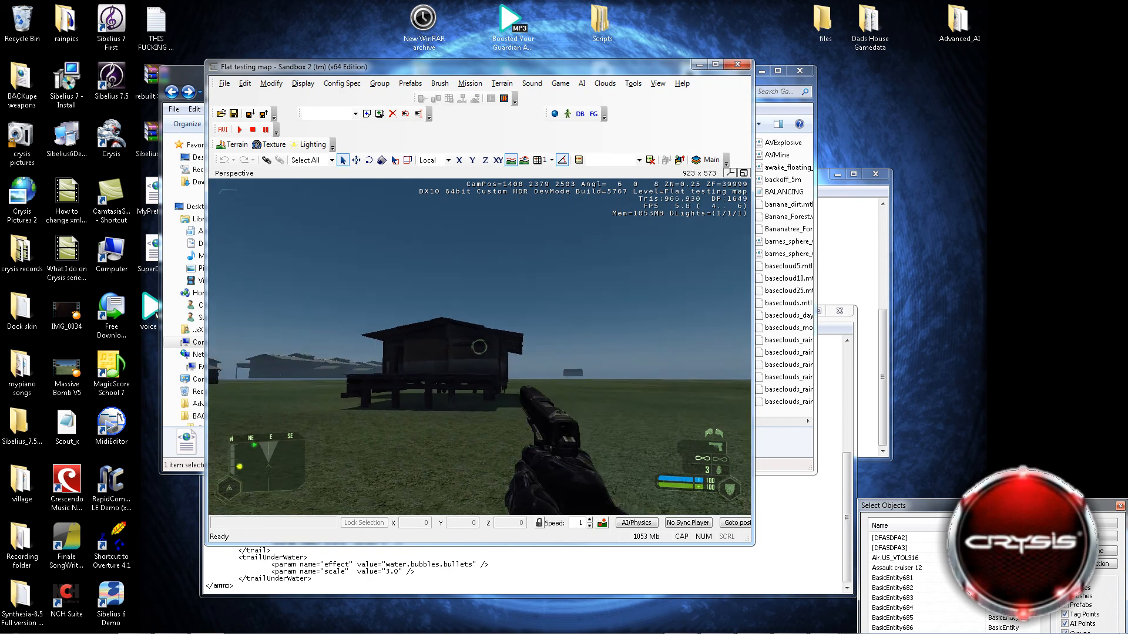
# Walk forward, toggle between third-person and first-person view, and test-fire the pistol into the sky.
pyautogui.press('w')
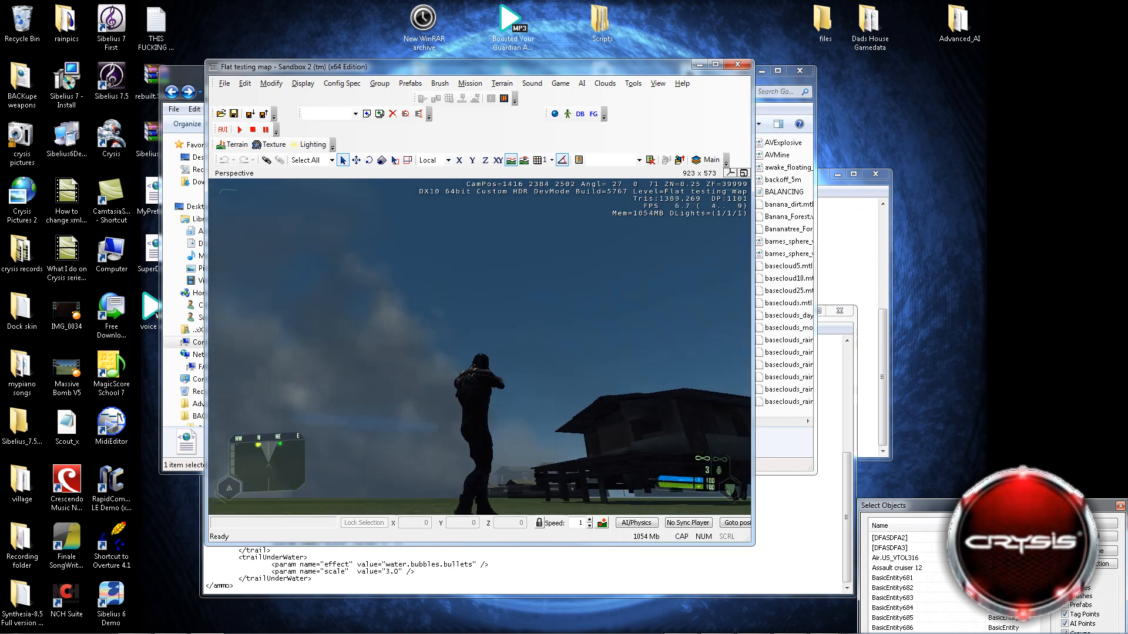
pyautogui.press('F1')
pyautogui.click(479, 347)
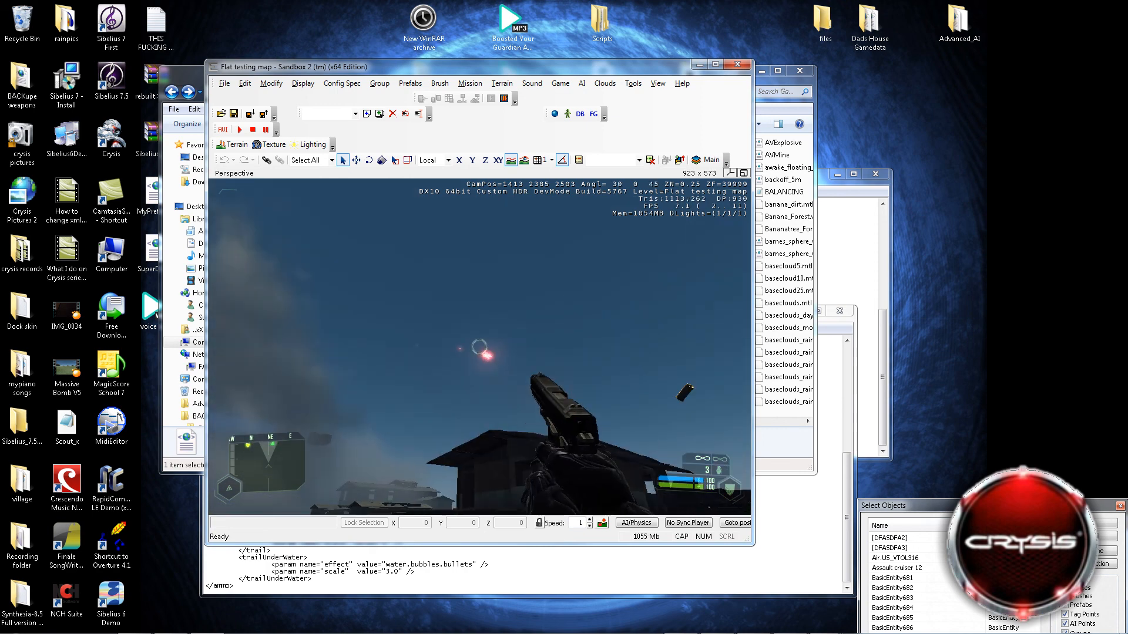
pyautogui.click(479, 347)
pyautogui.click(479, 347)
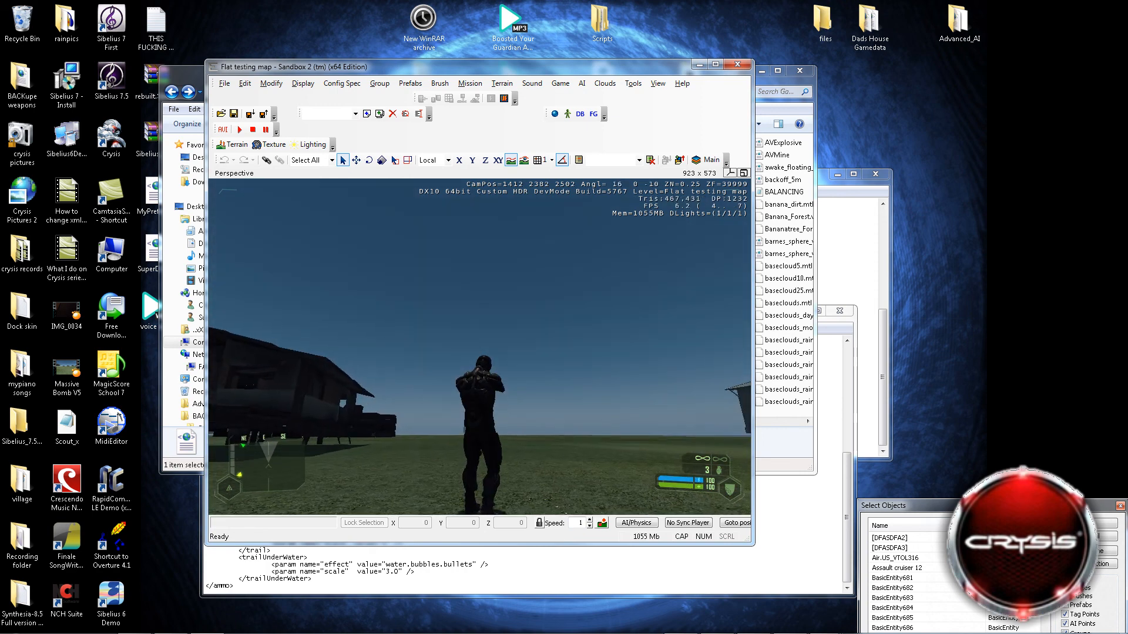
pyautogui.click(480, 347)
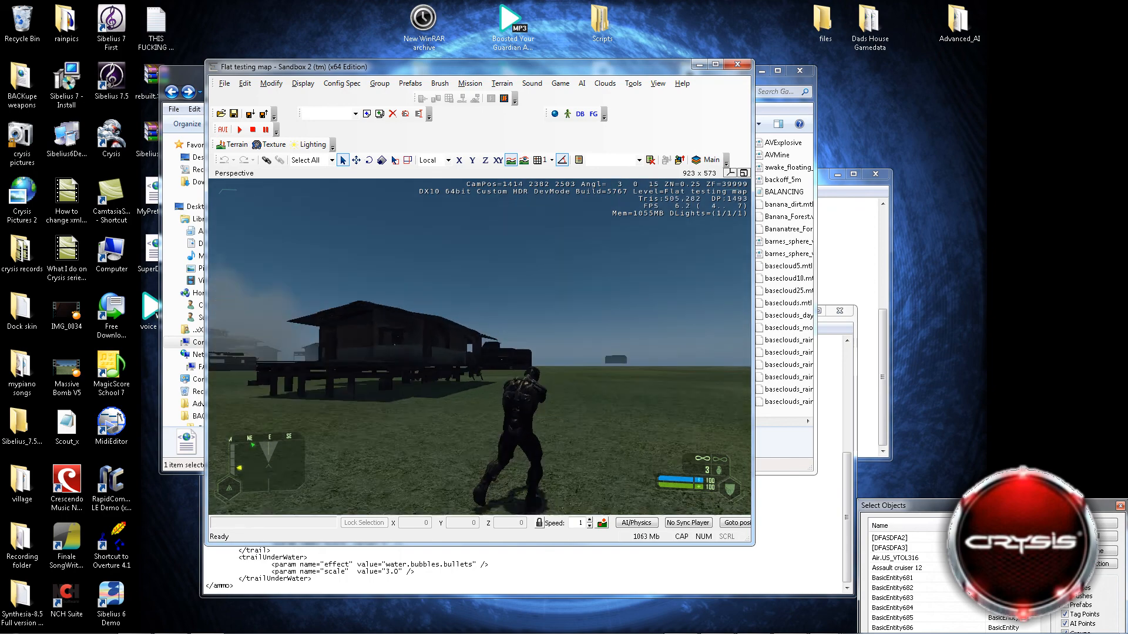
# Move around the stilted wooden house and fire the pistol to test its bullet effects.
pyautogui.press('d')
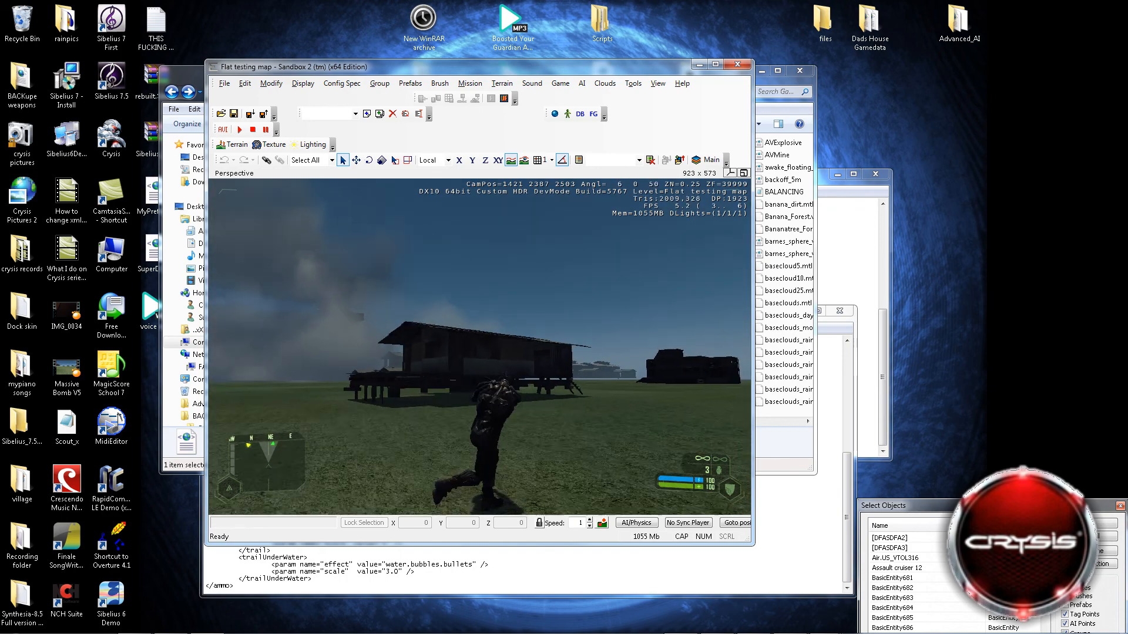
pyautogui.click(479, 347)
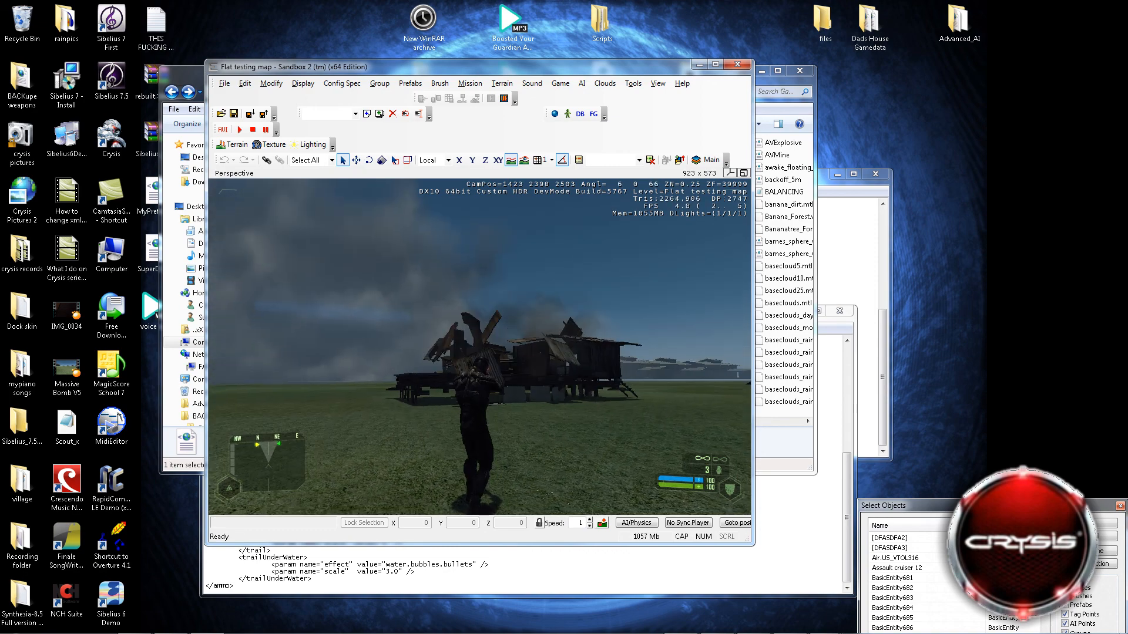
pyautogui.click(480, 347)
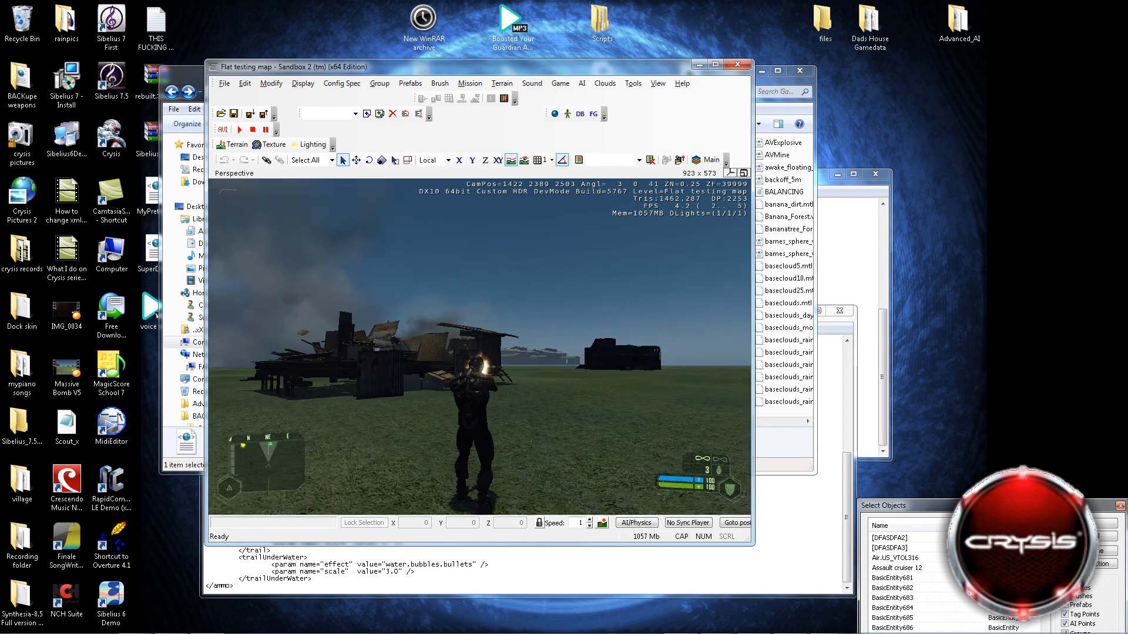
pyautogui.click(479, 347)
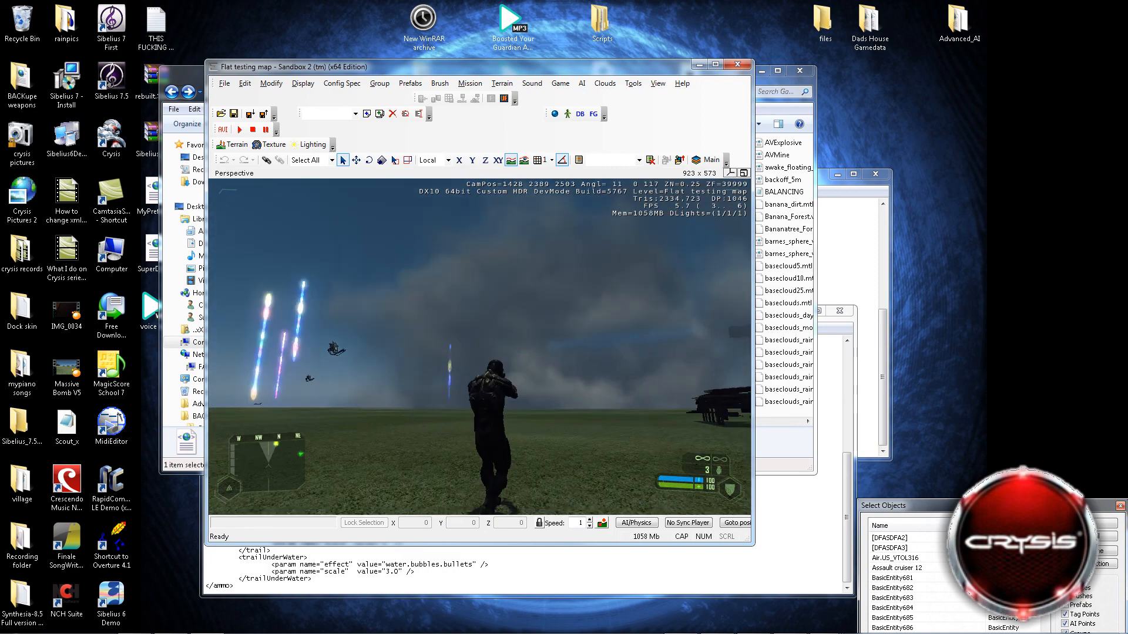
# Run across the open field in third-person view and test-fire the weapon toward the flying aliens and the smoke.
pyautogui.press('w')
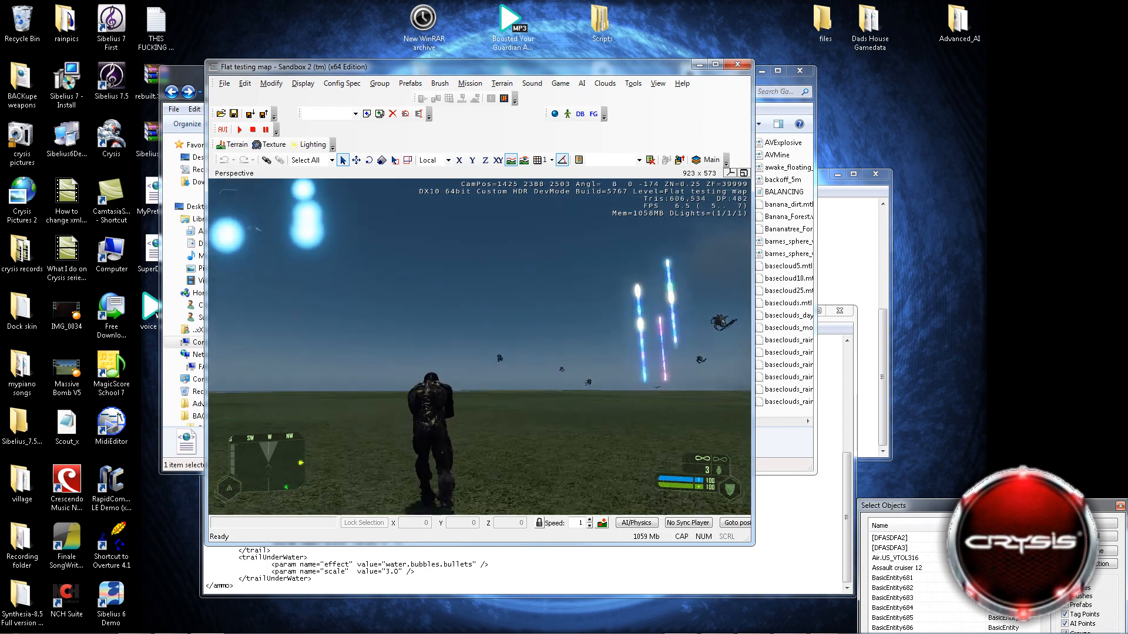
pyautogui.click(479, 347)
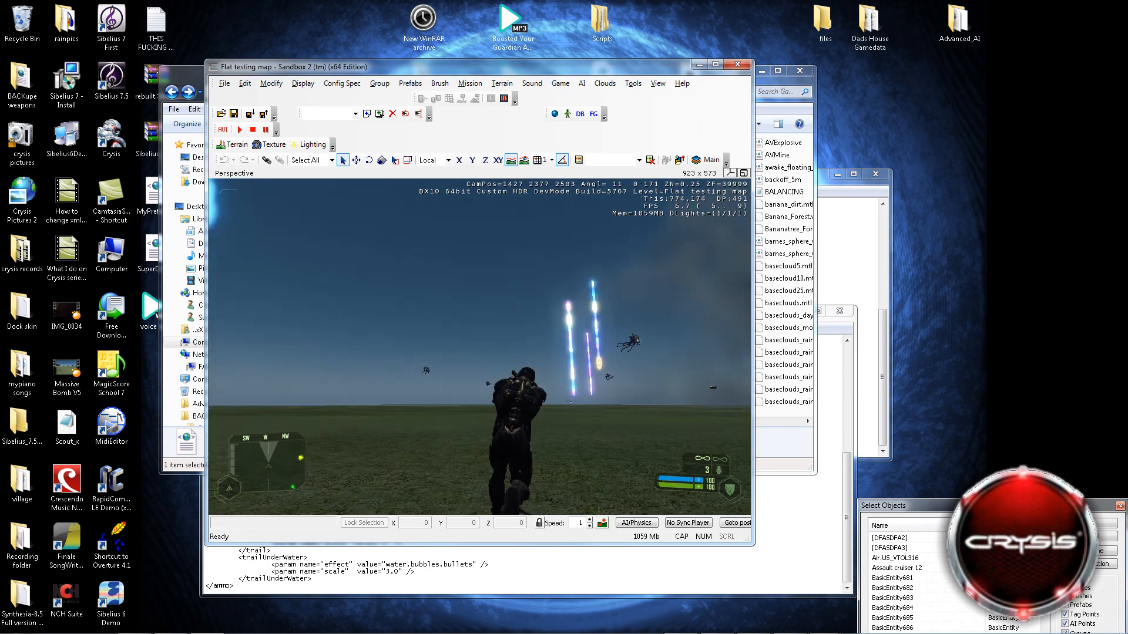
pyautogui.click(479, 347)
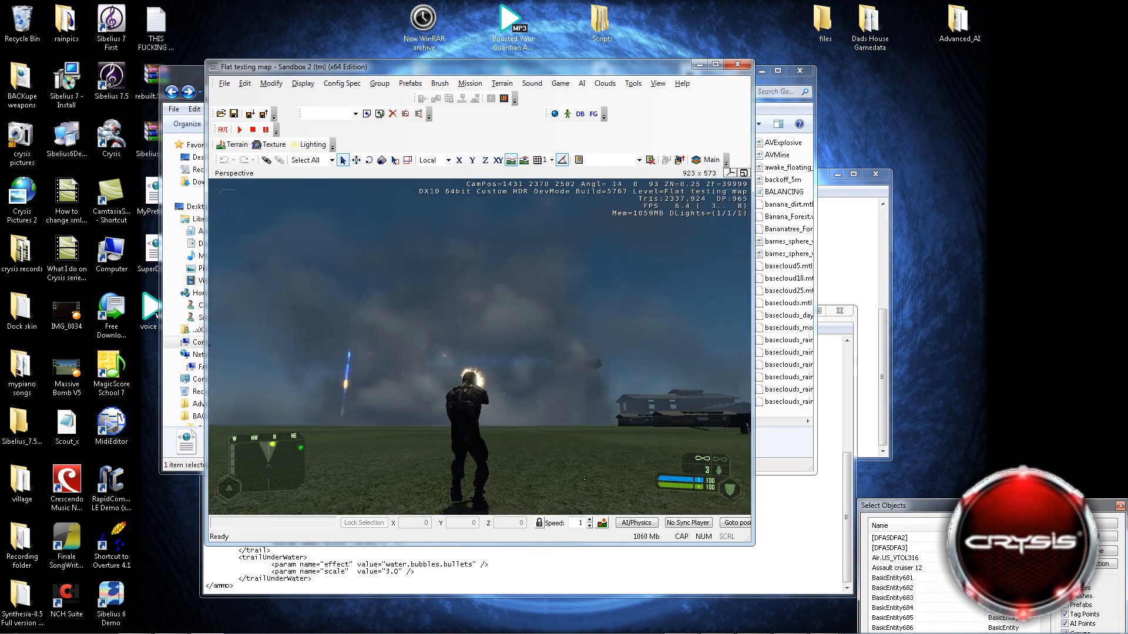
pyautogui.click(479, 347)
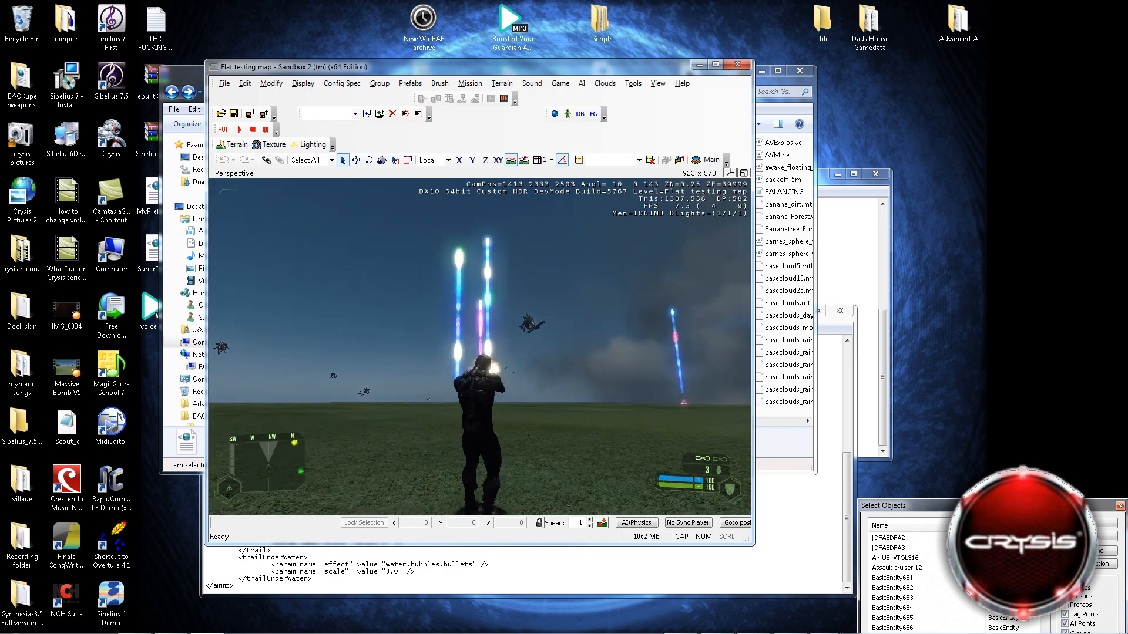
# Switch to another weapon, test-fire from above the shoreline toward the floating carrier, and exit game mode.
pyautogui.scroll(-1, 479, 347)
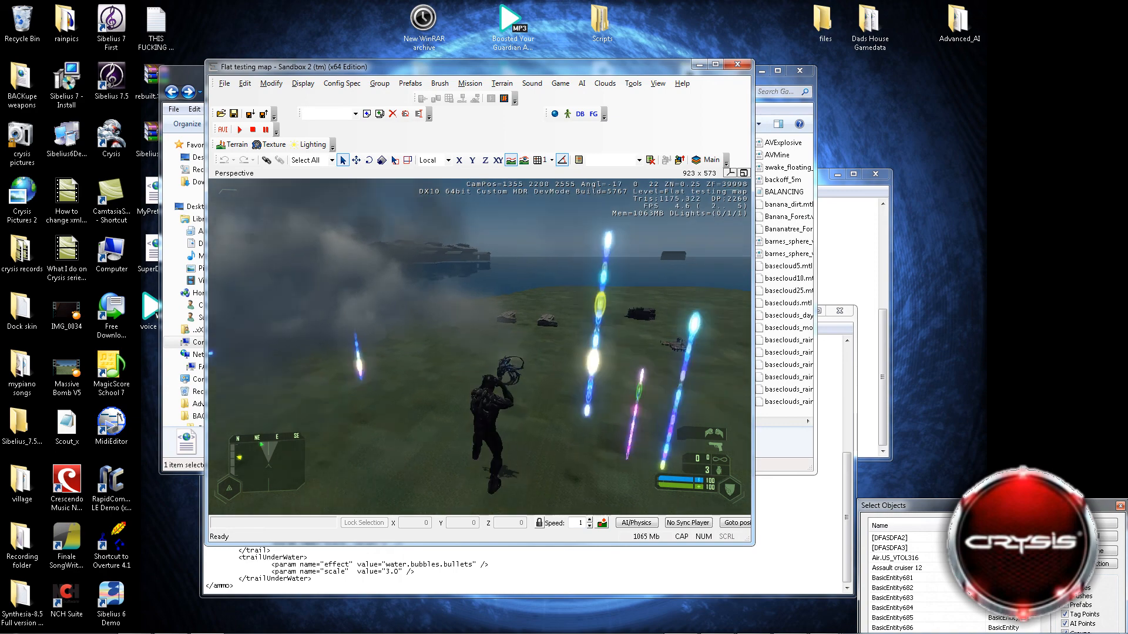
pyautogui.click(479, 346)
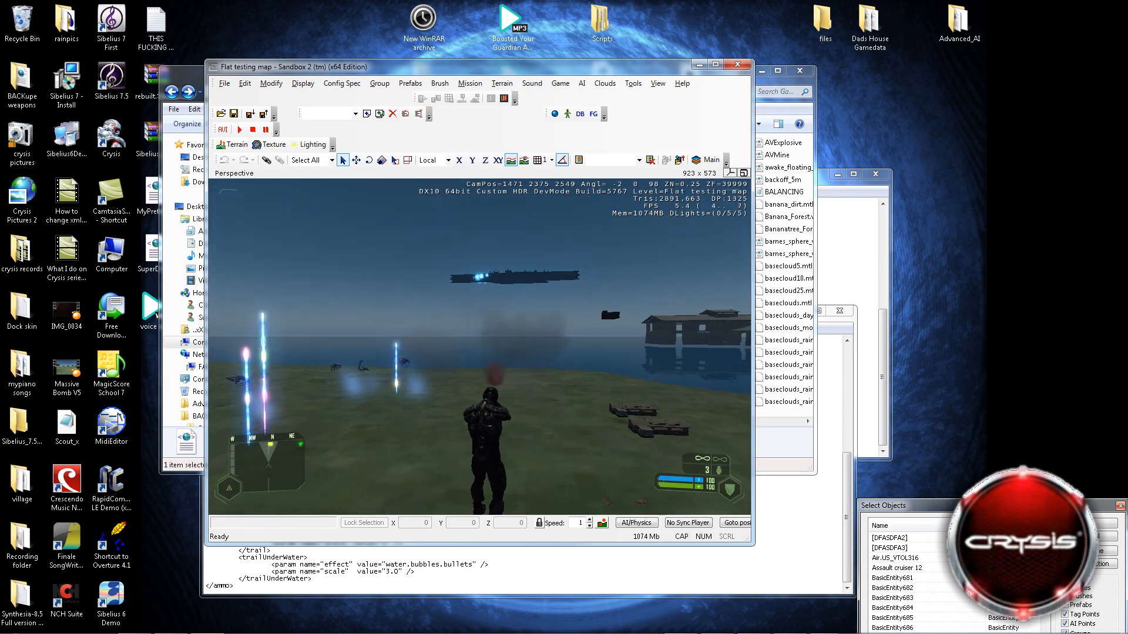
pyautogui.press('Escape')
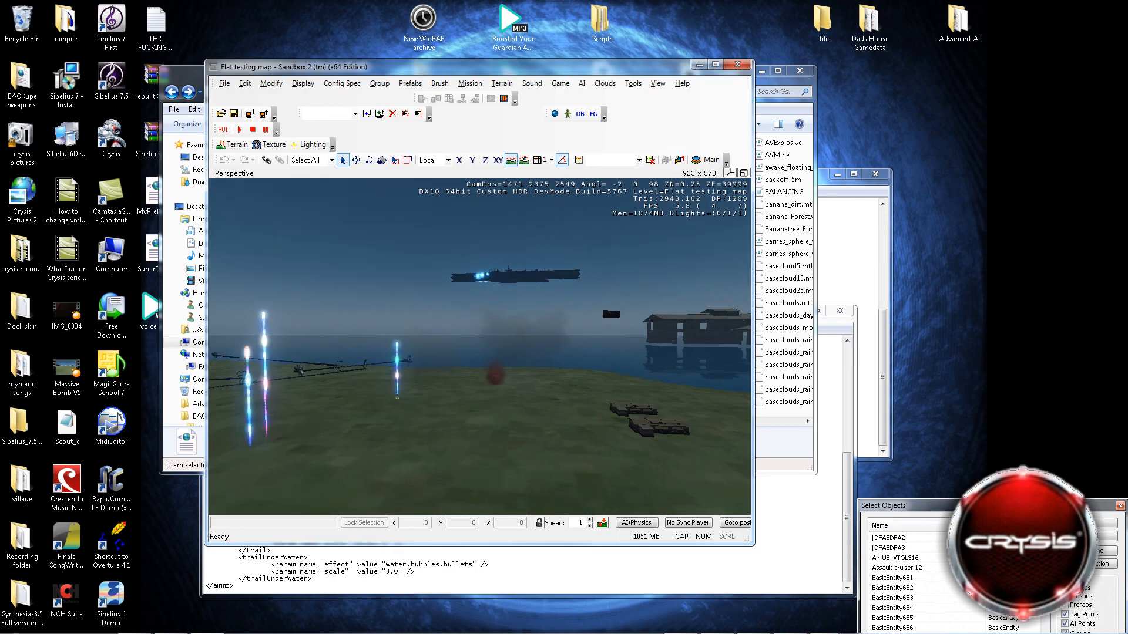